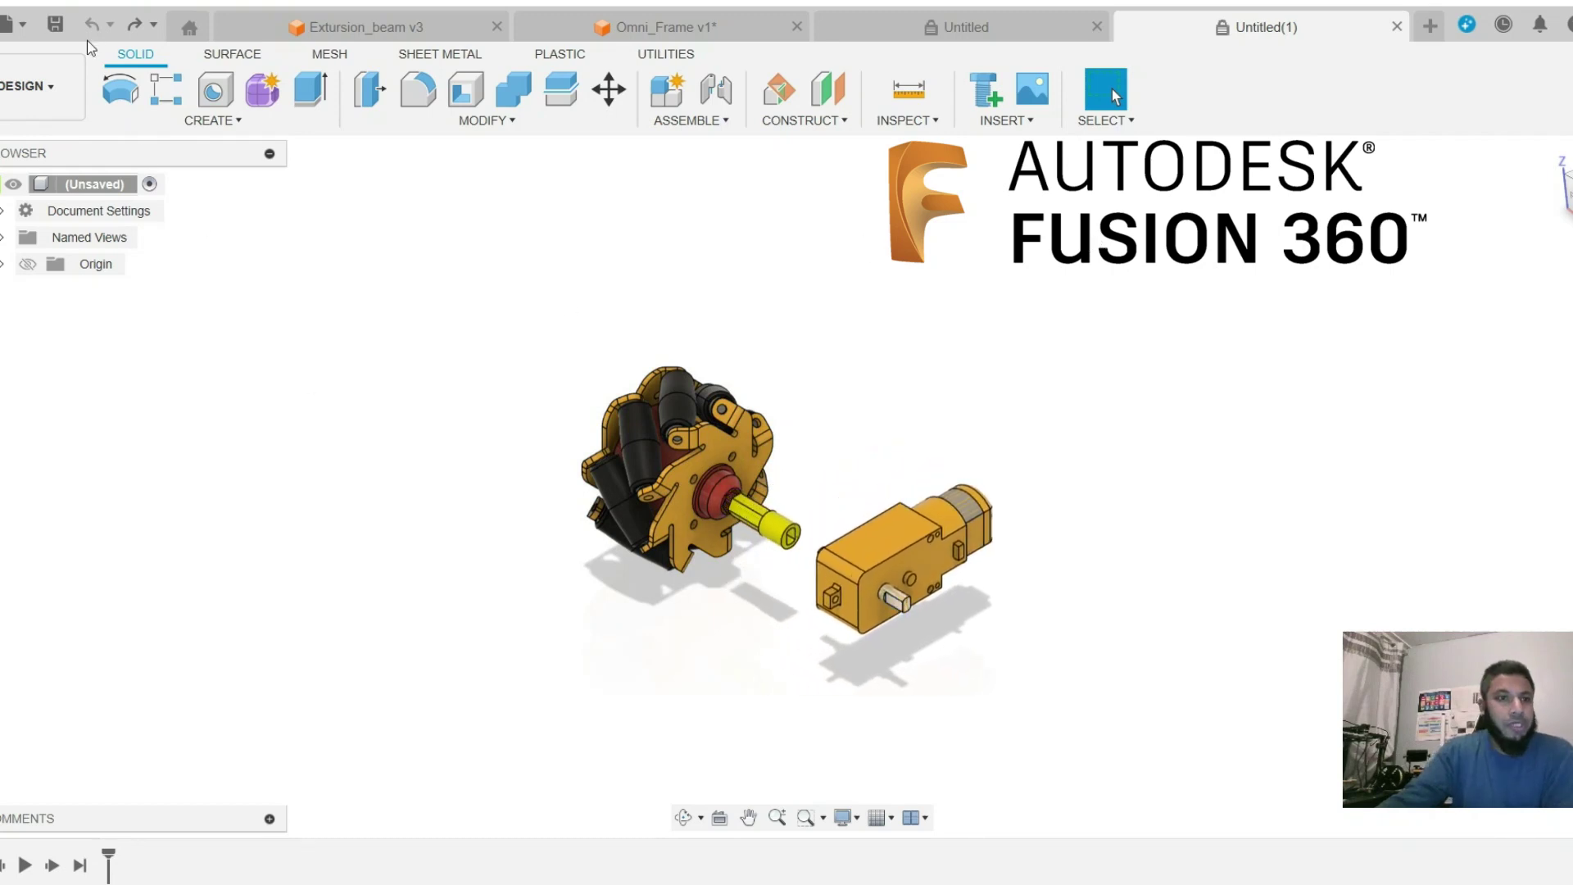
Create a new blank design, Untitled(2), and start a sketch awaiting a plane choice.
click(24, 25)
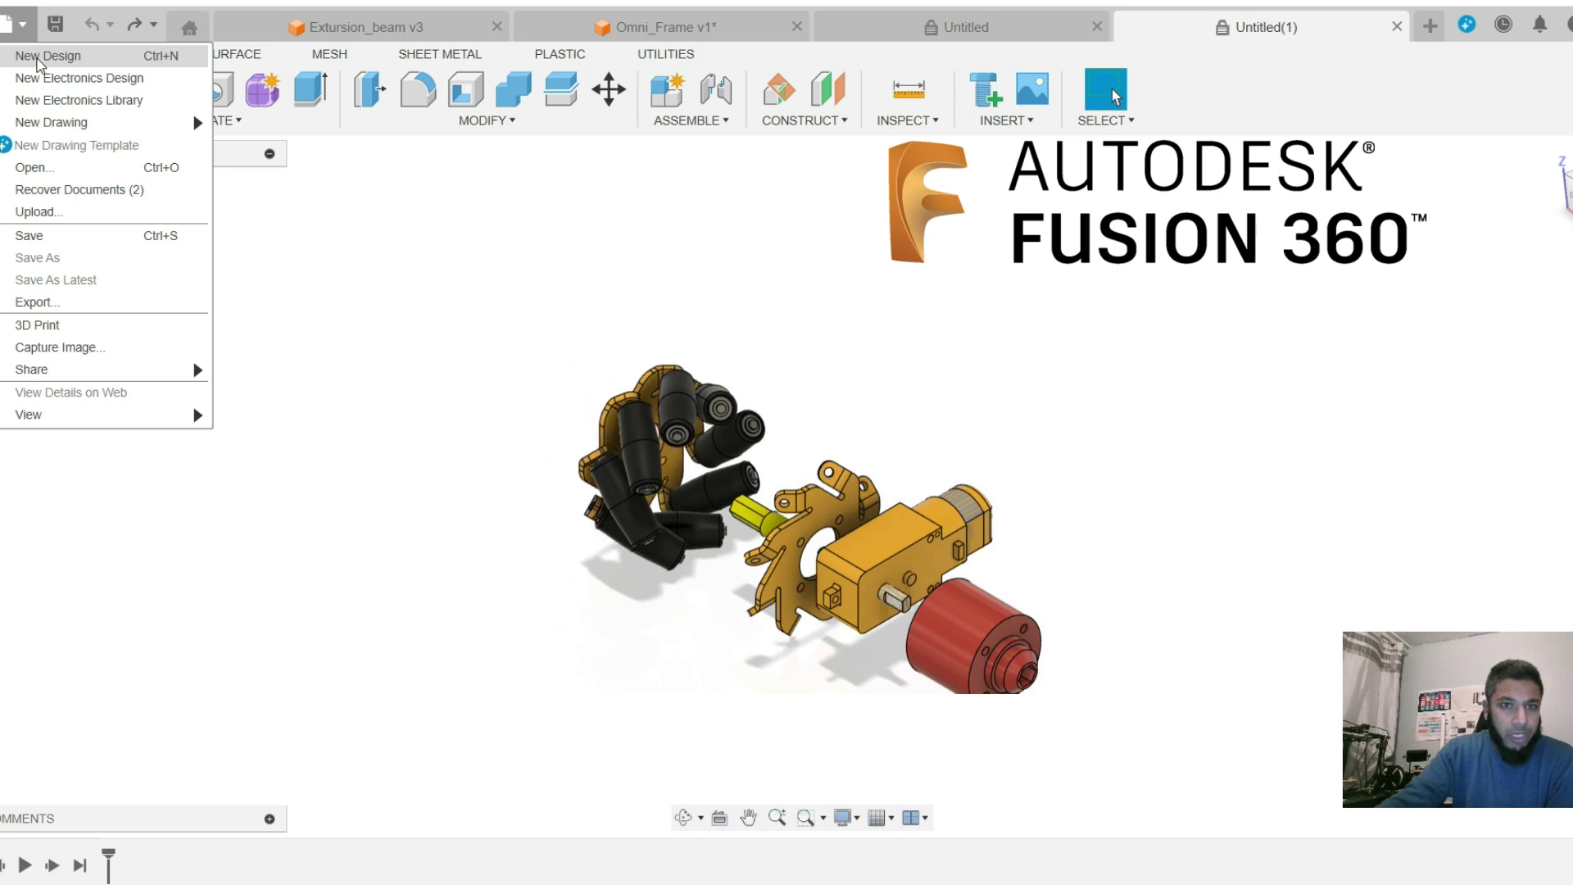
click(38, 58)
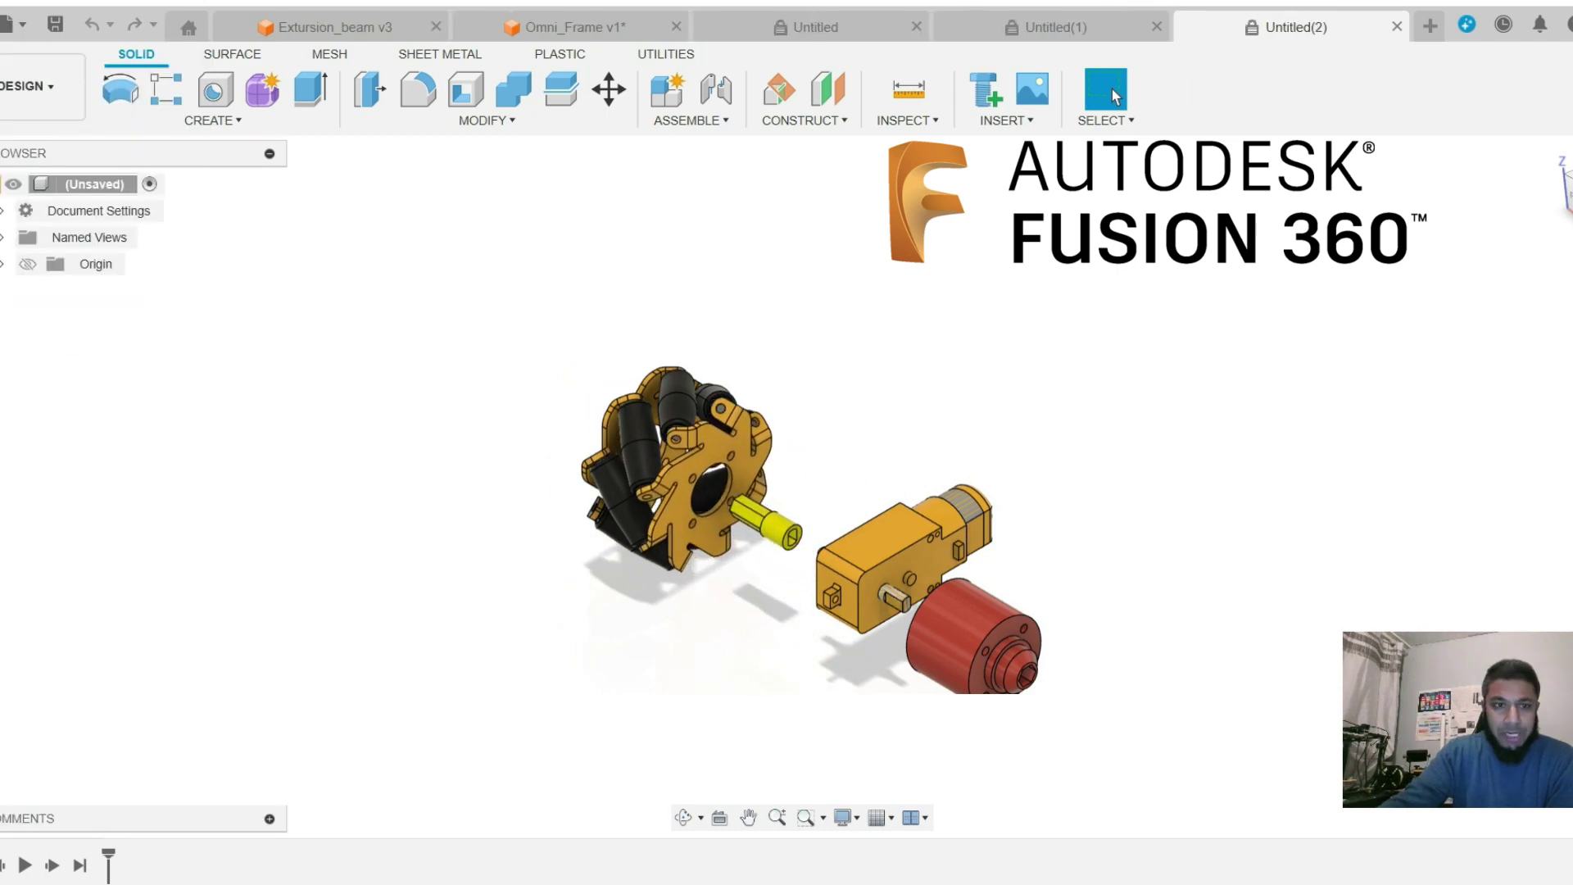
click(192, 121)
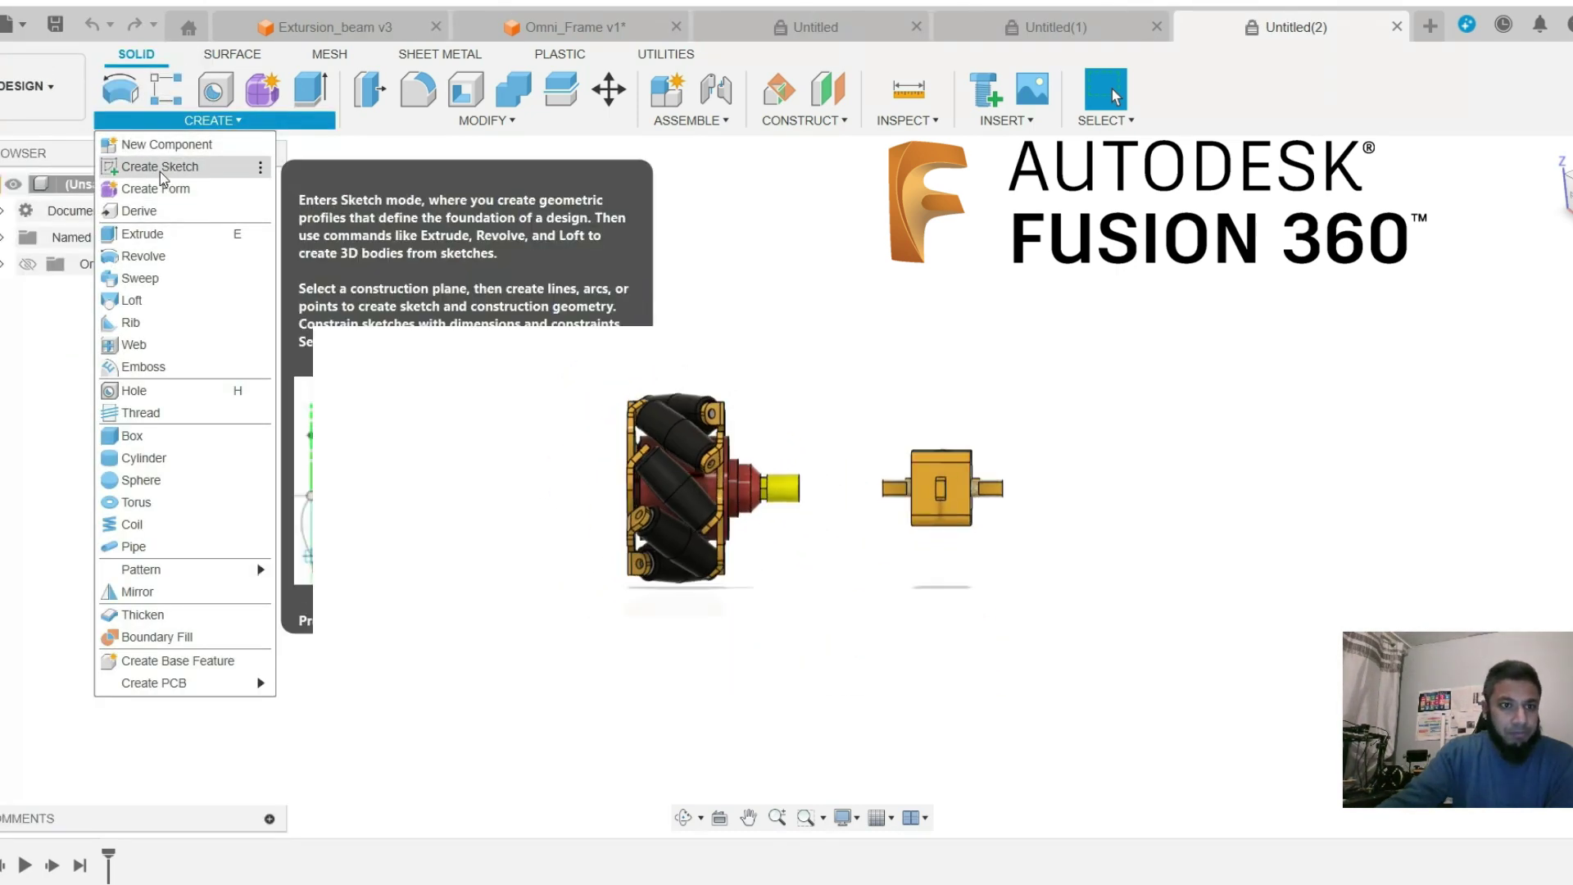
click(162, 176)
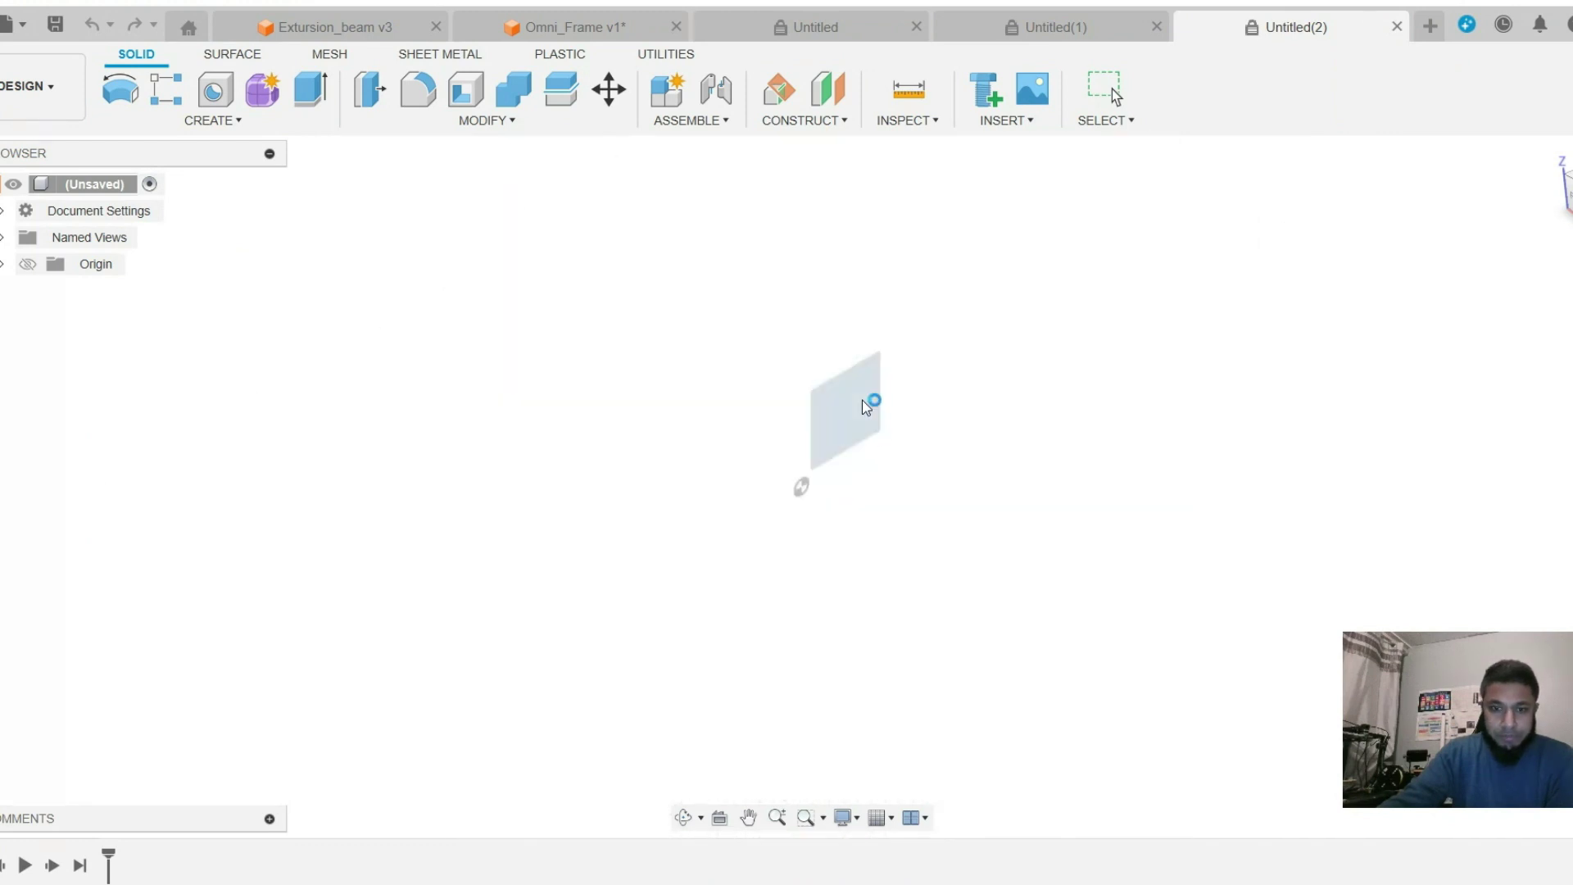
On an origin plane, draw concentric circles at the origin plus a small circle on the radial line.
click(862, 400)
click(214, 88)
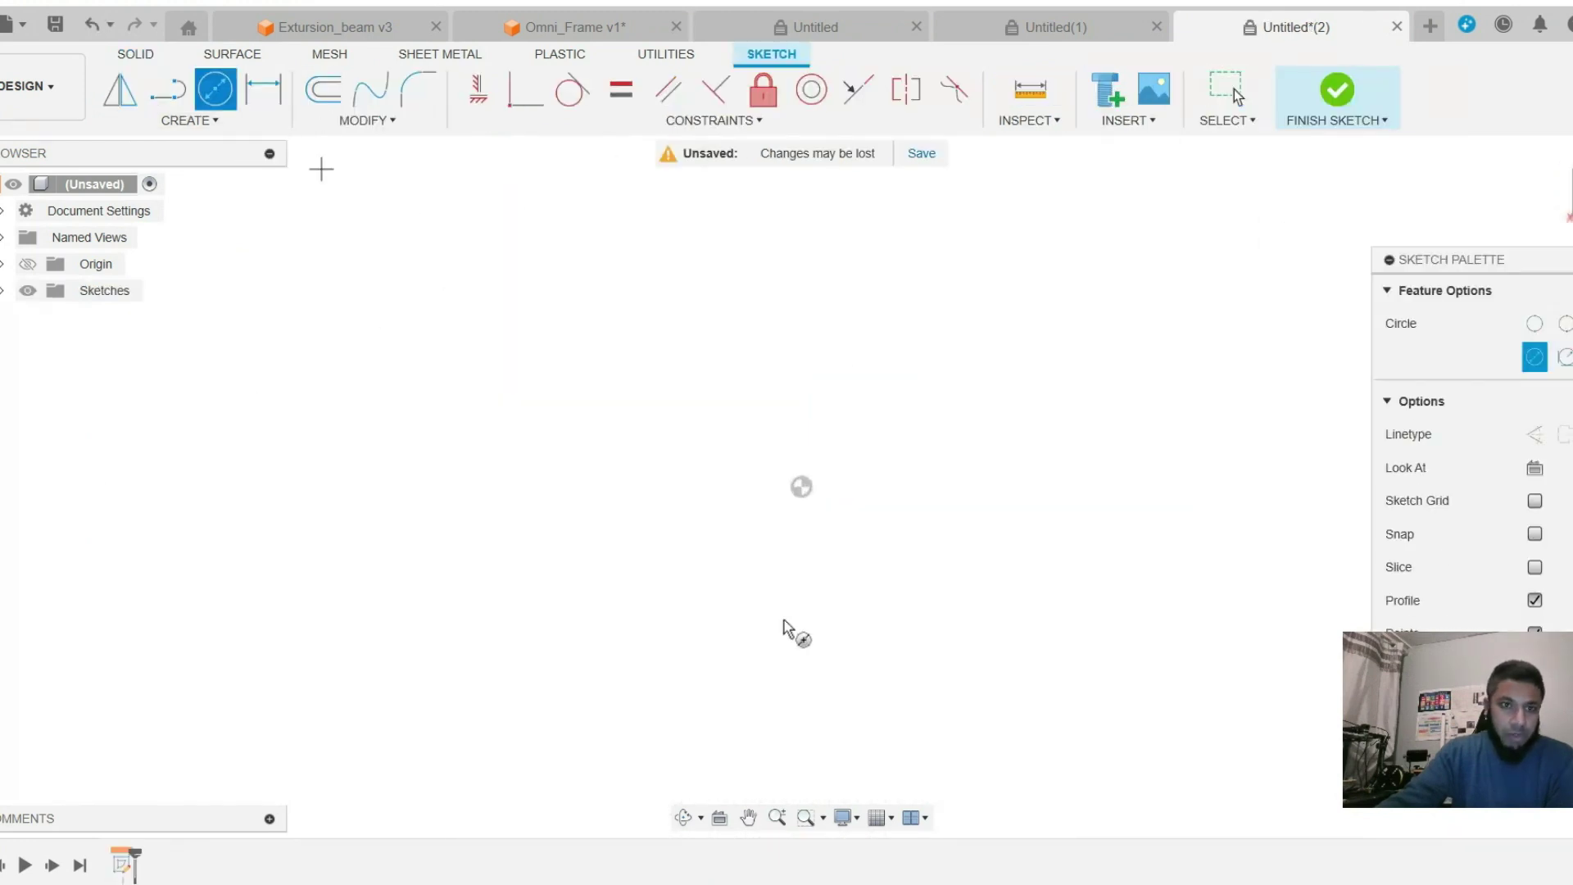
click(801, 486)
click(843, 460)
click(801, 486)
click(880, 439)
click(801, 487)
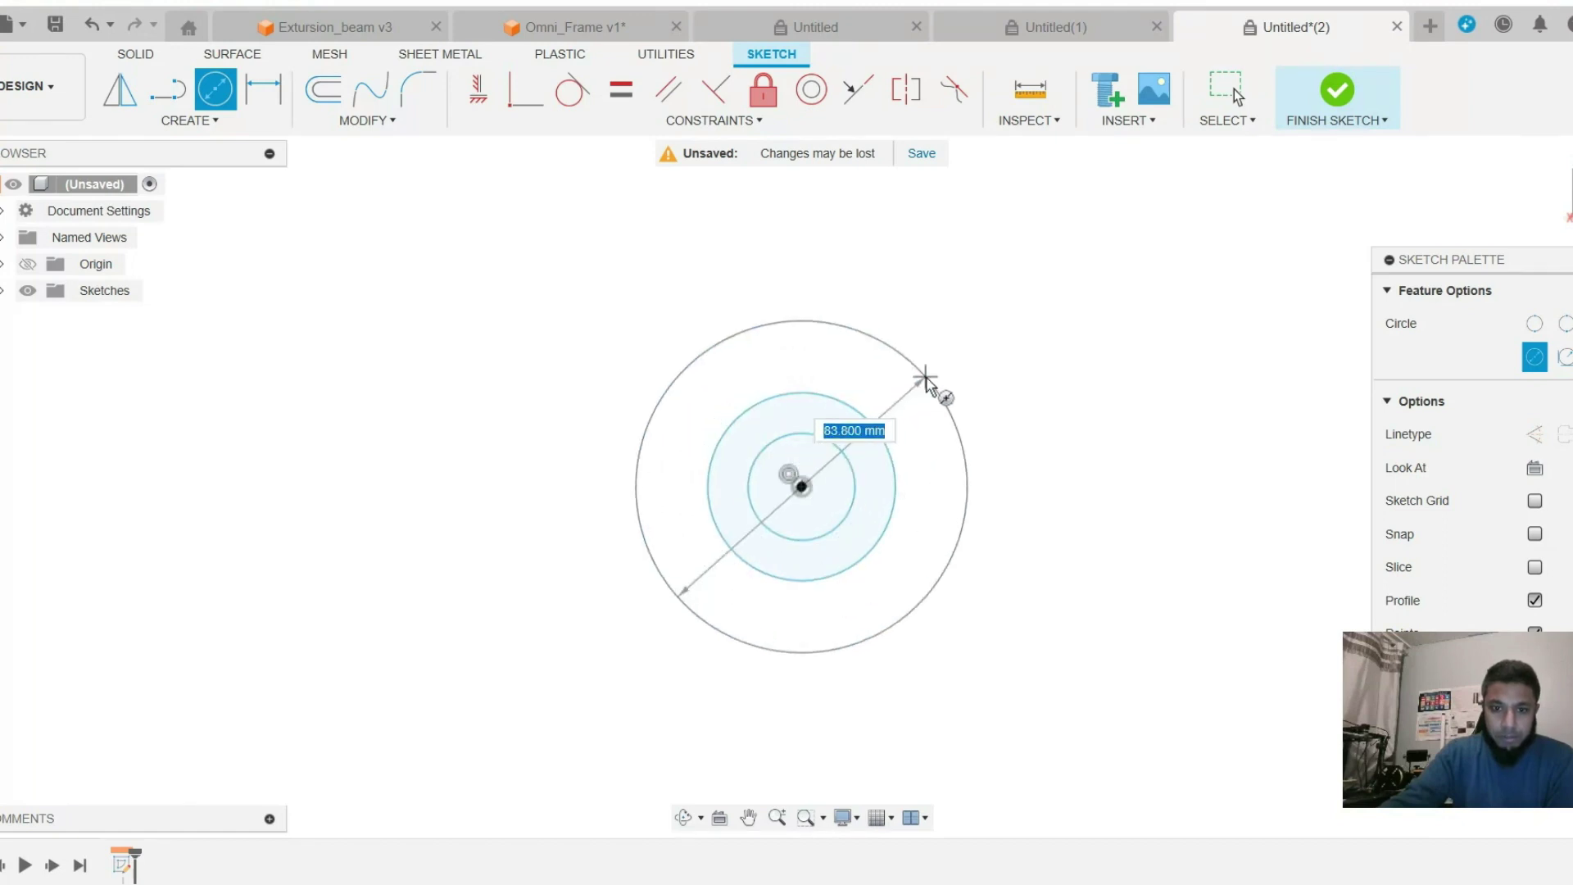
click(928, 382)
click(801, 486)
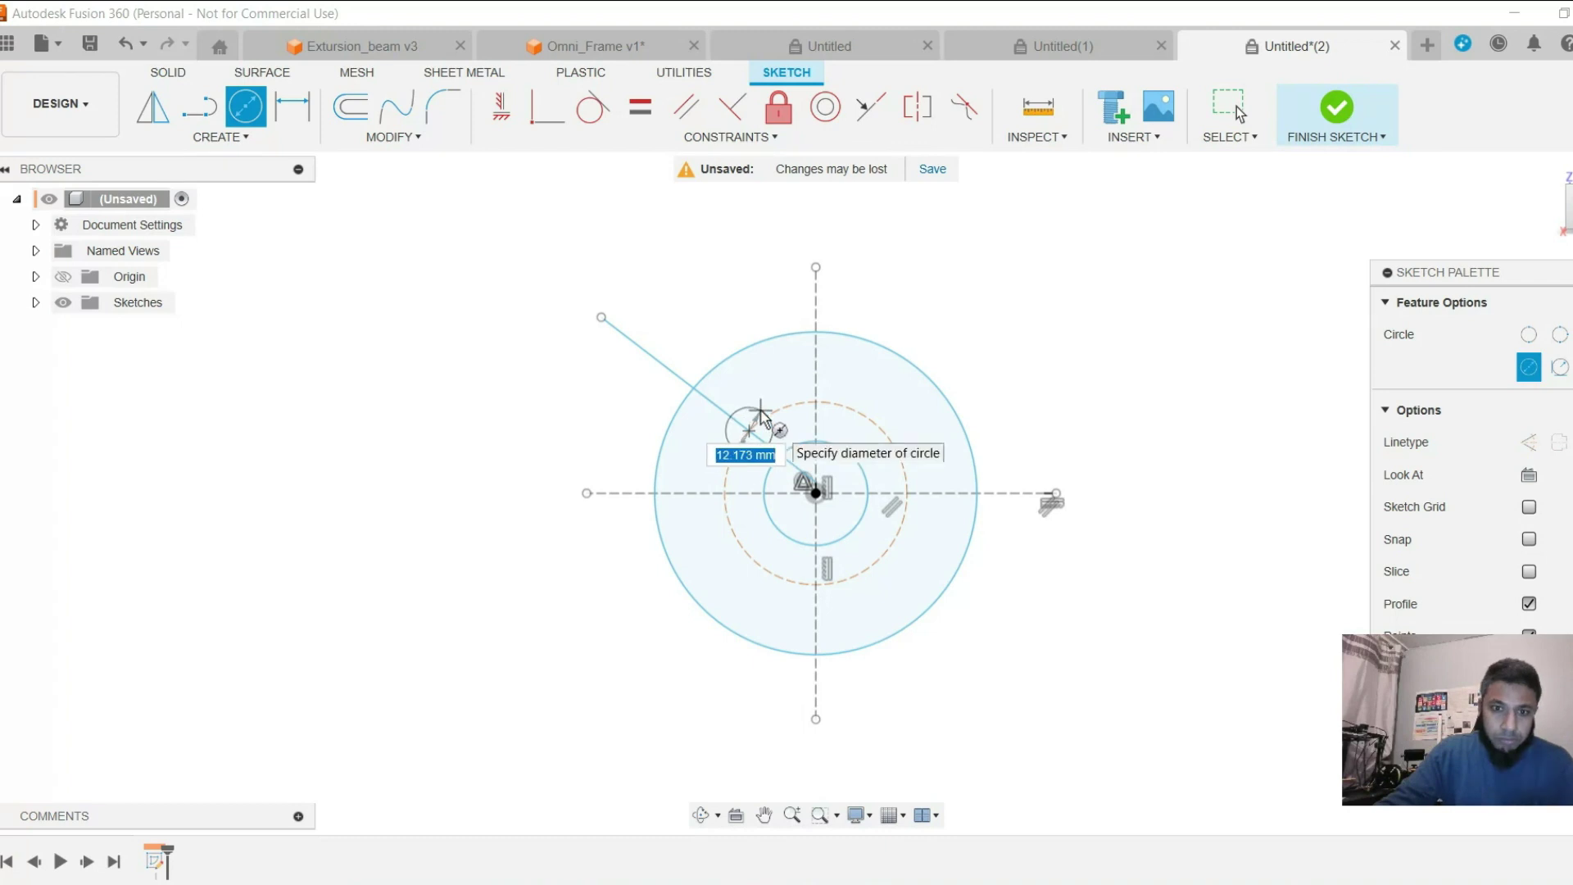
key(Escape)
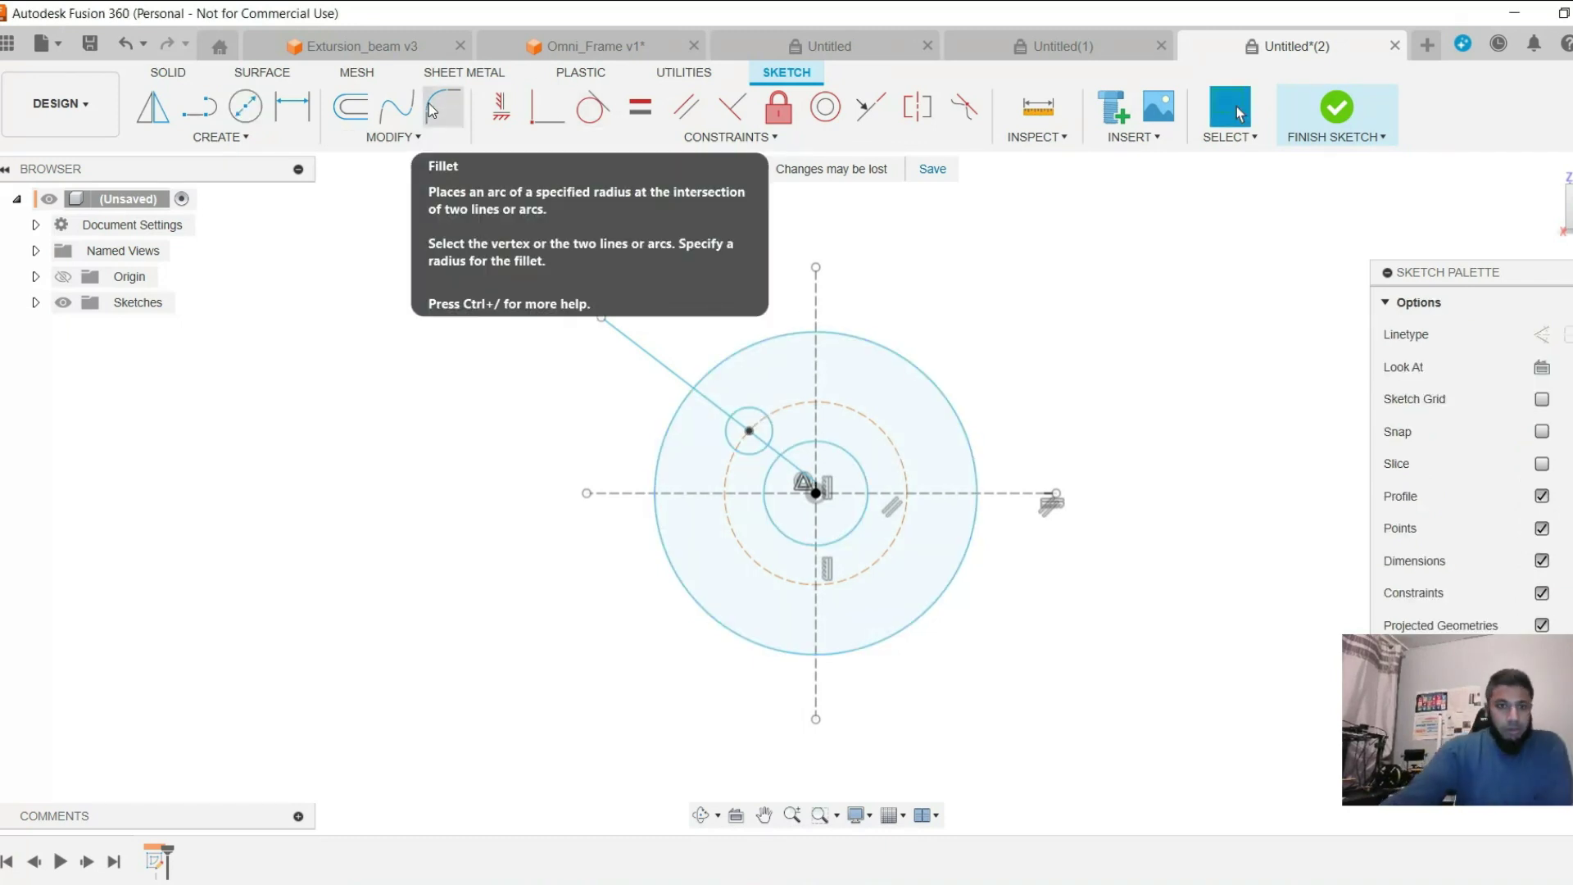
Dimension the small circle at Ø3 mm and the inner circle at Ø18 mm.
click(292, 106)
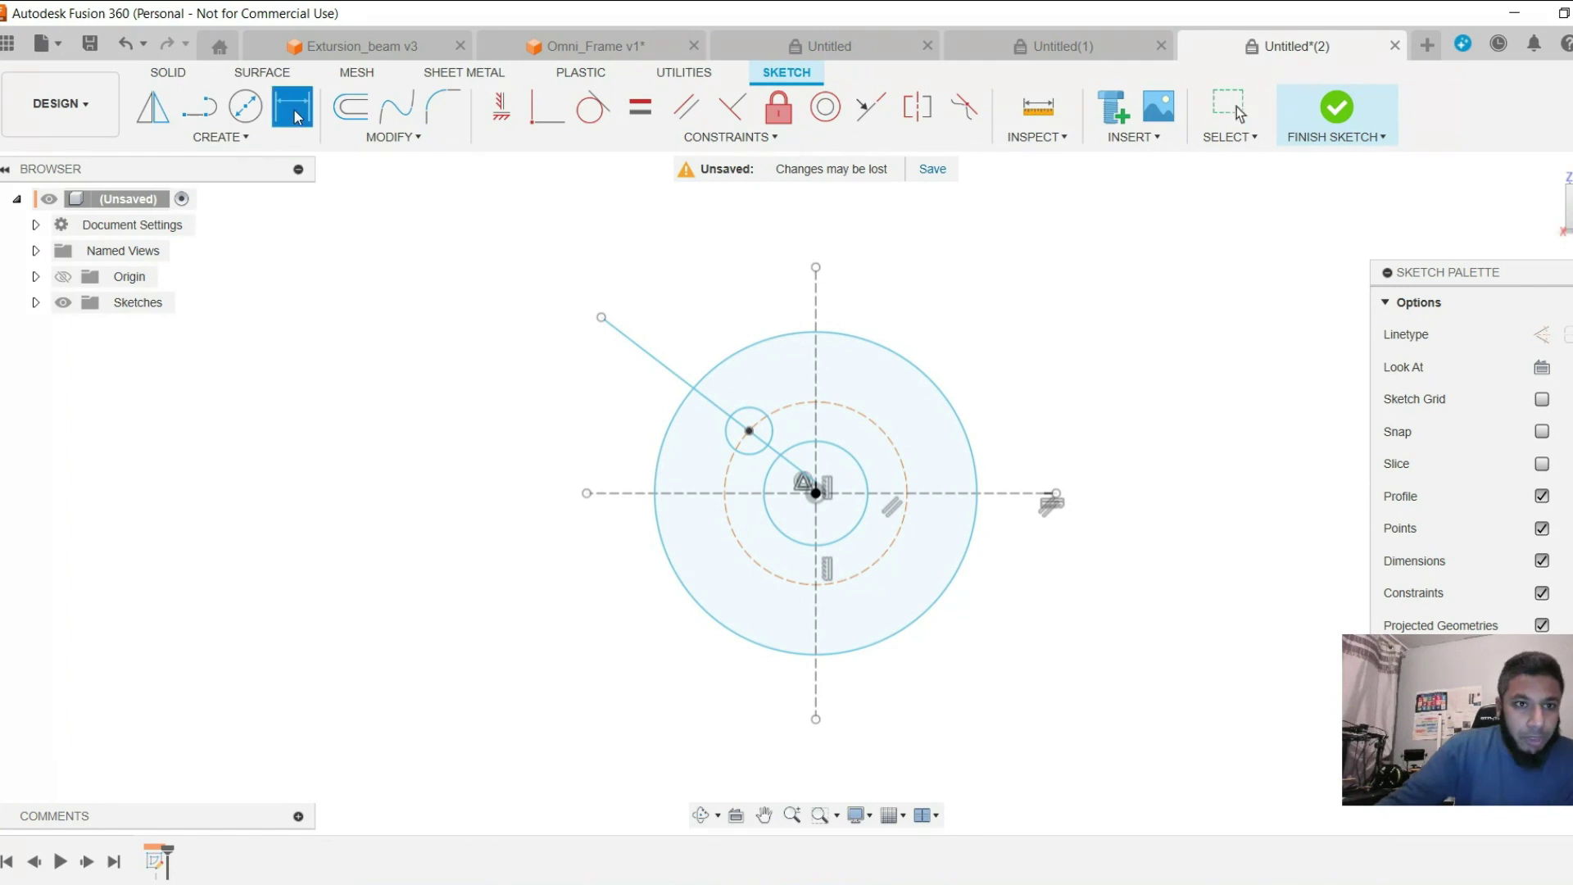
click(747, 416)
click(760, 382)
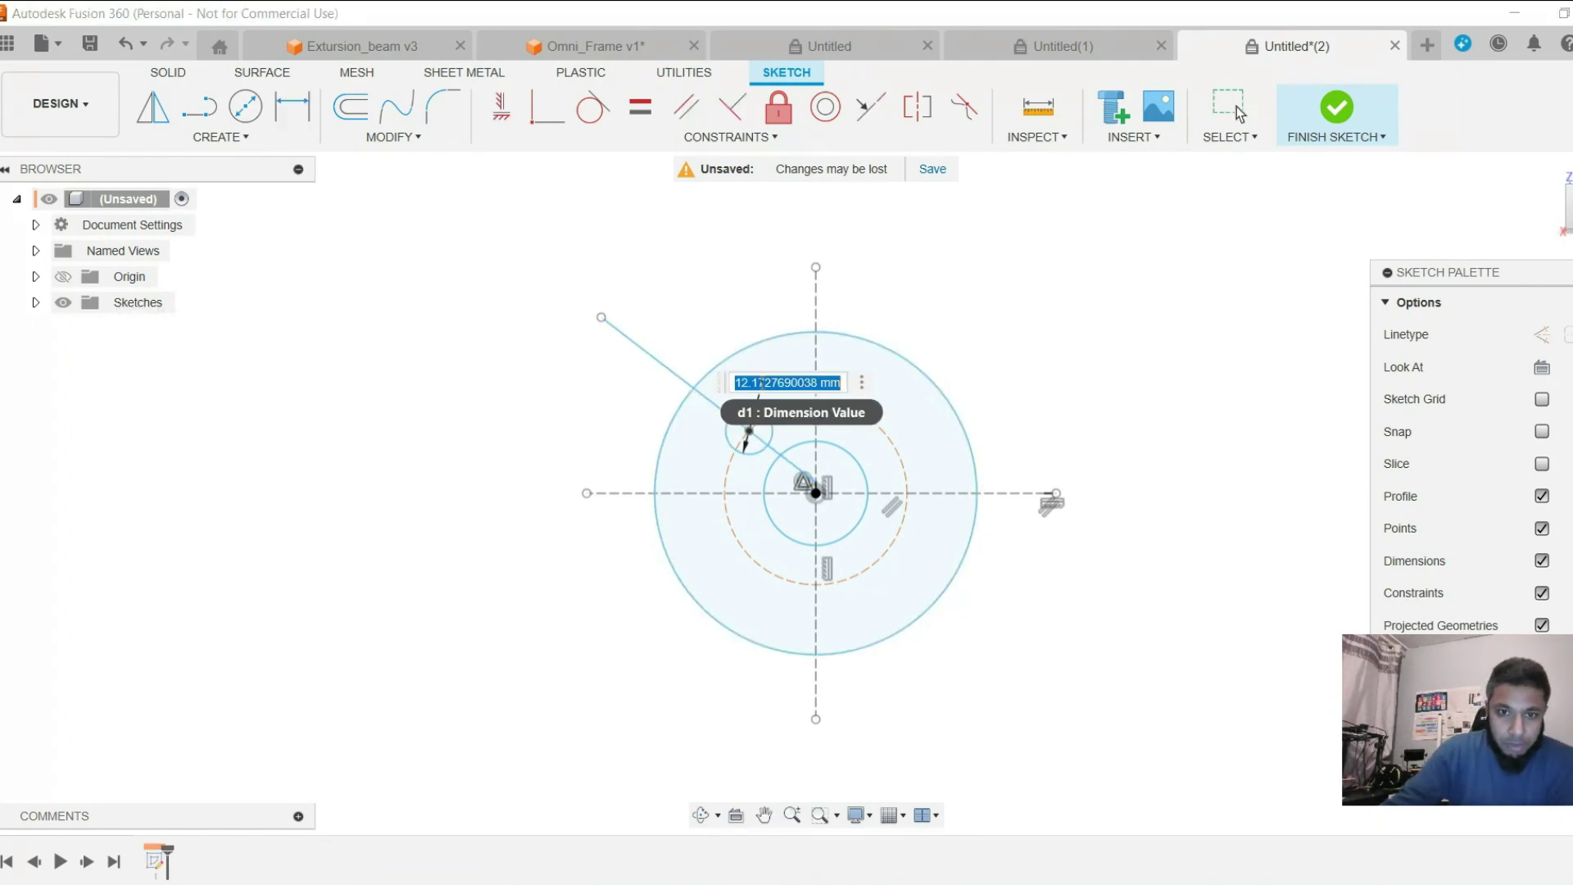
text(3)
key(Return)
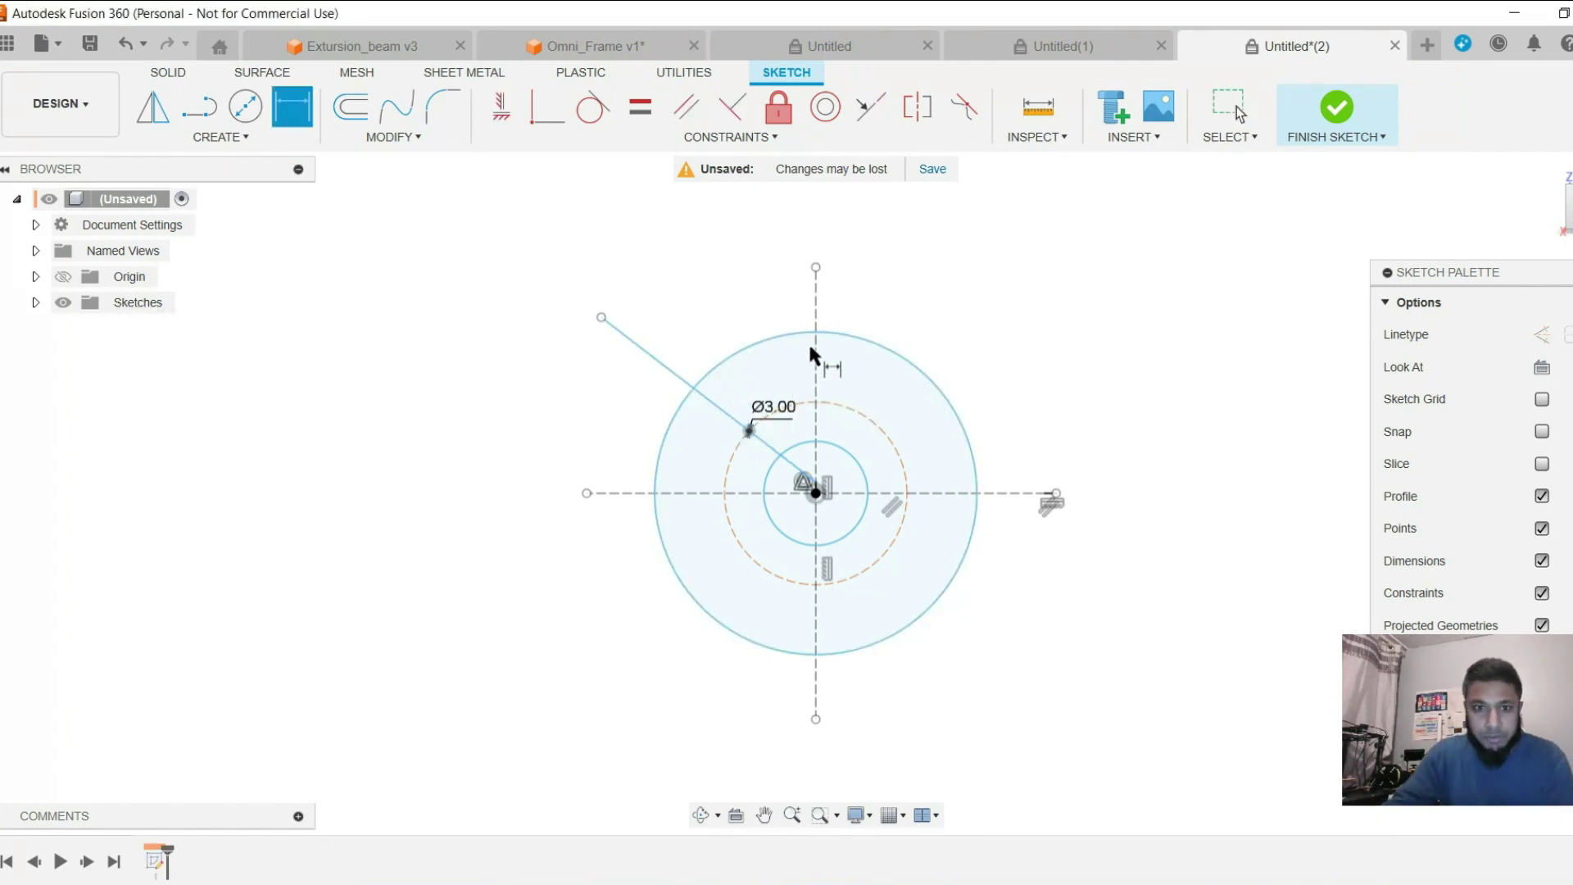
click(245, 107)
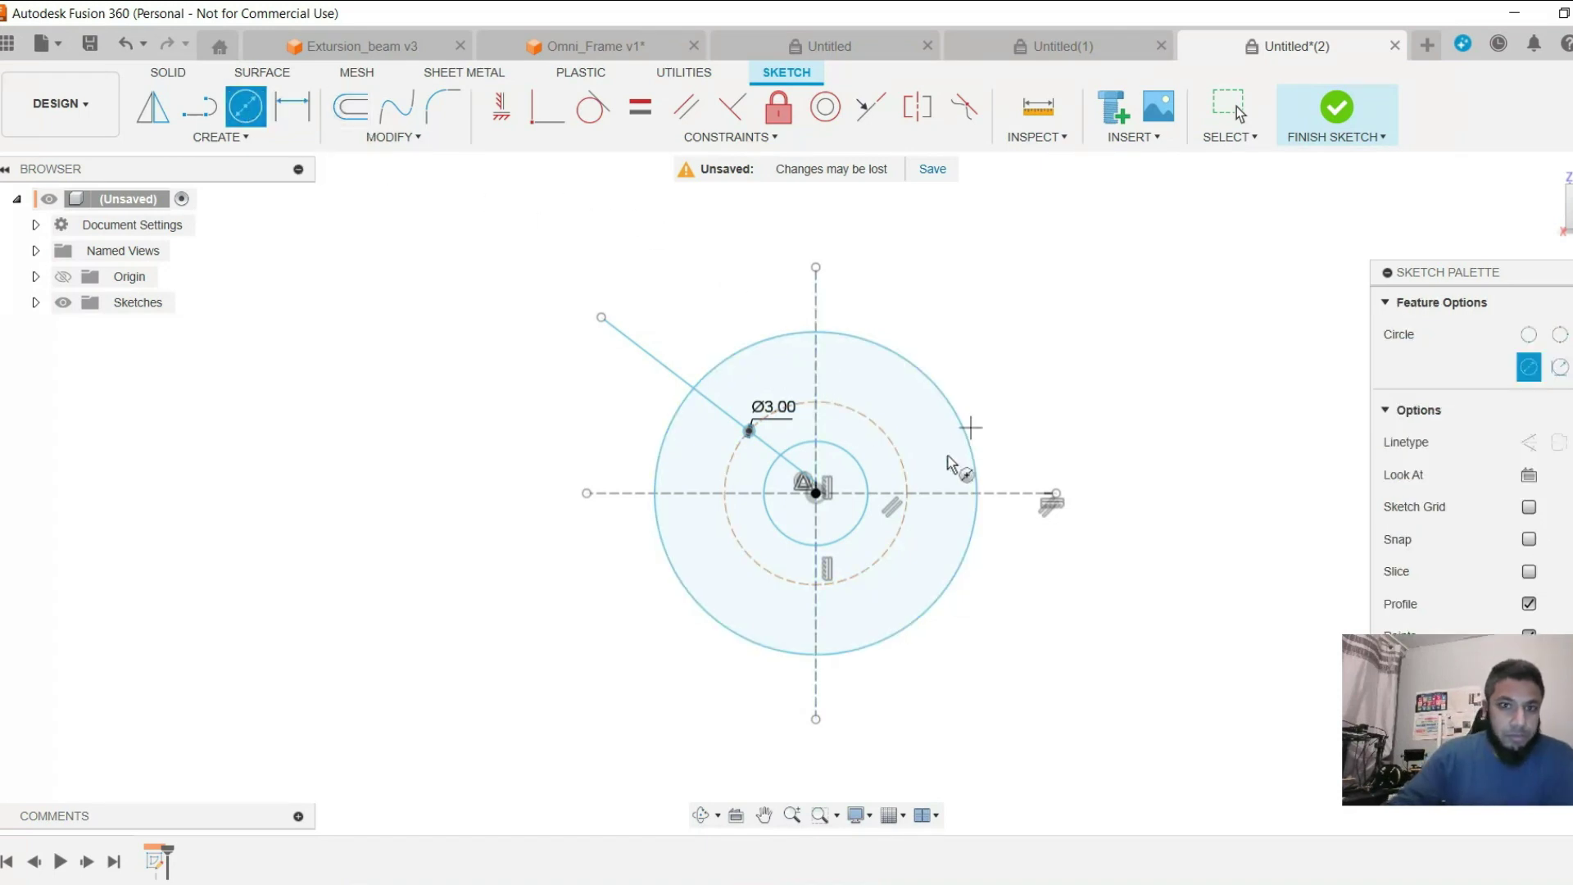
click(291, 106)
click(858, 528)
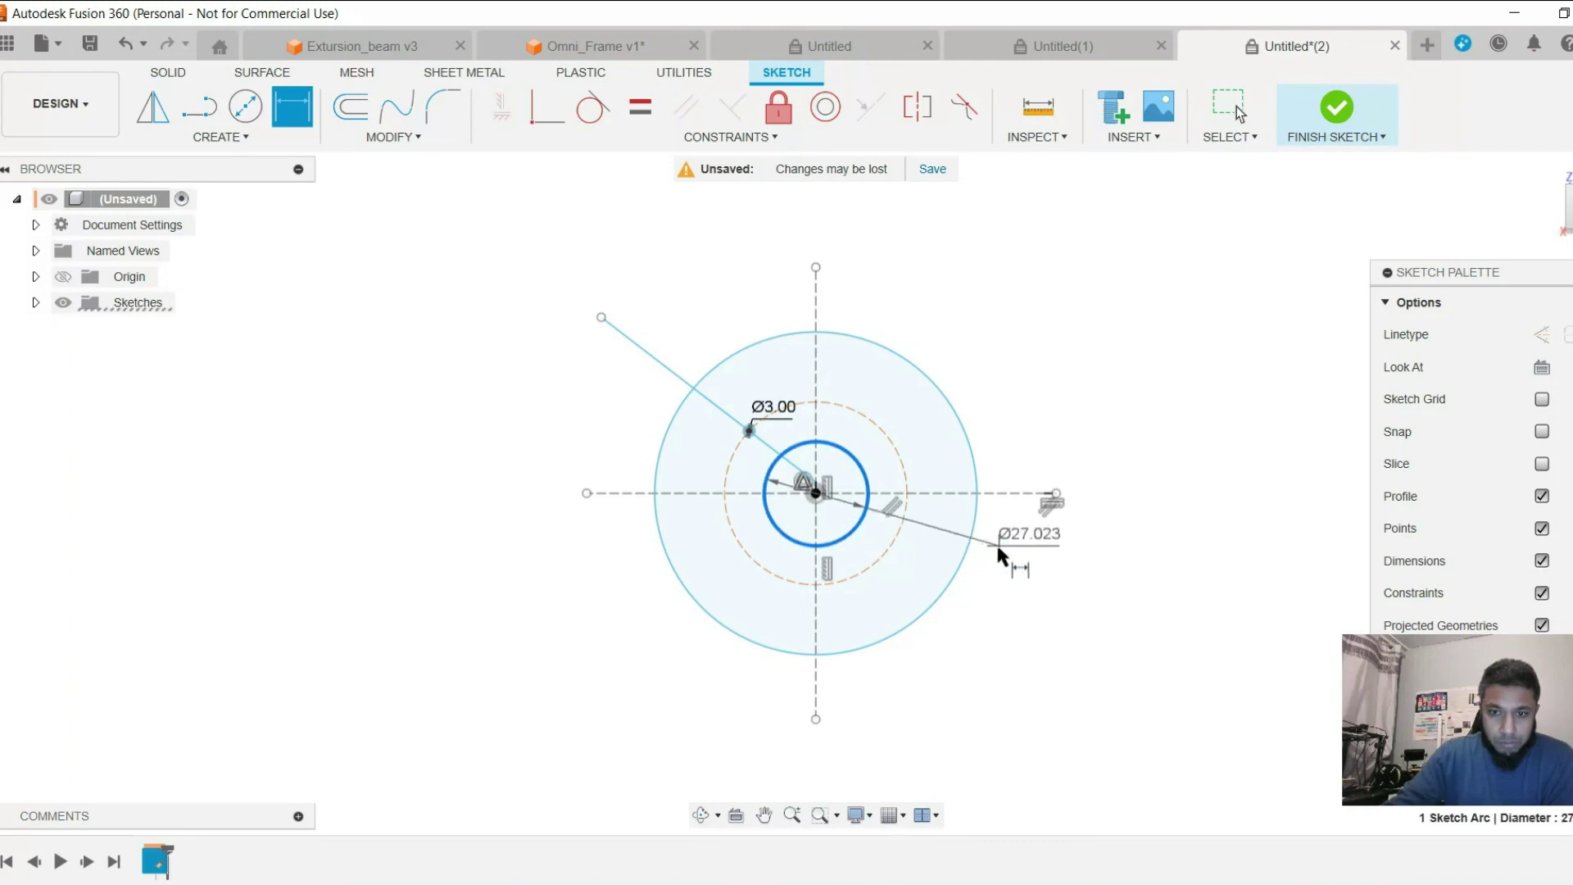
click(1009, 571)
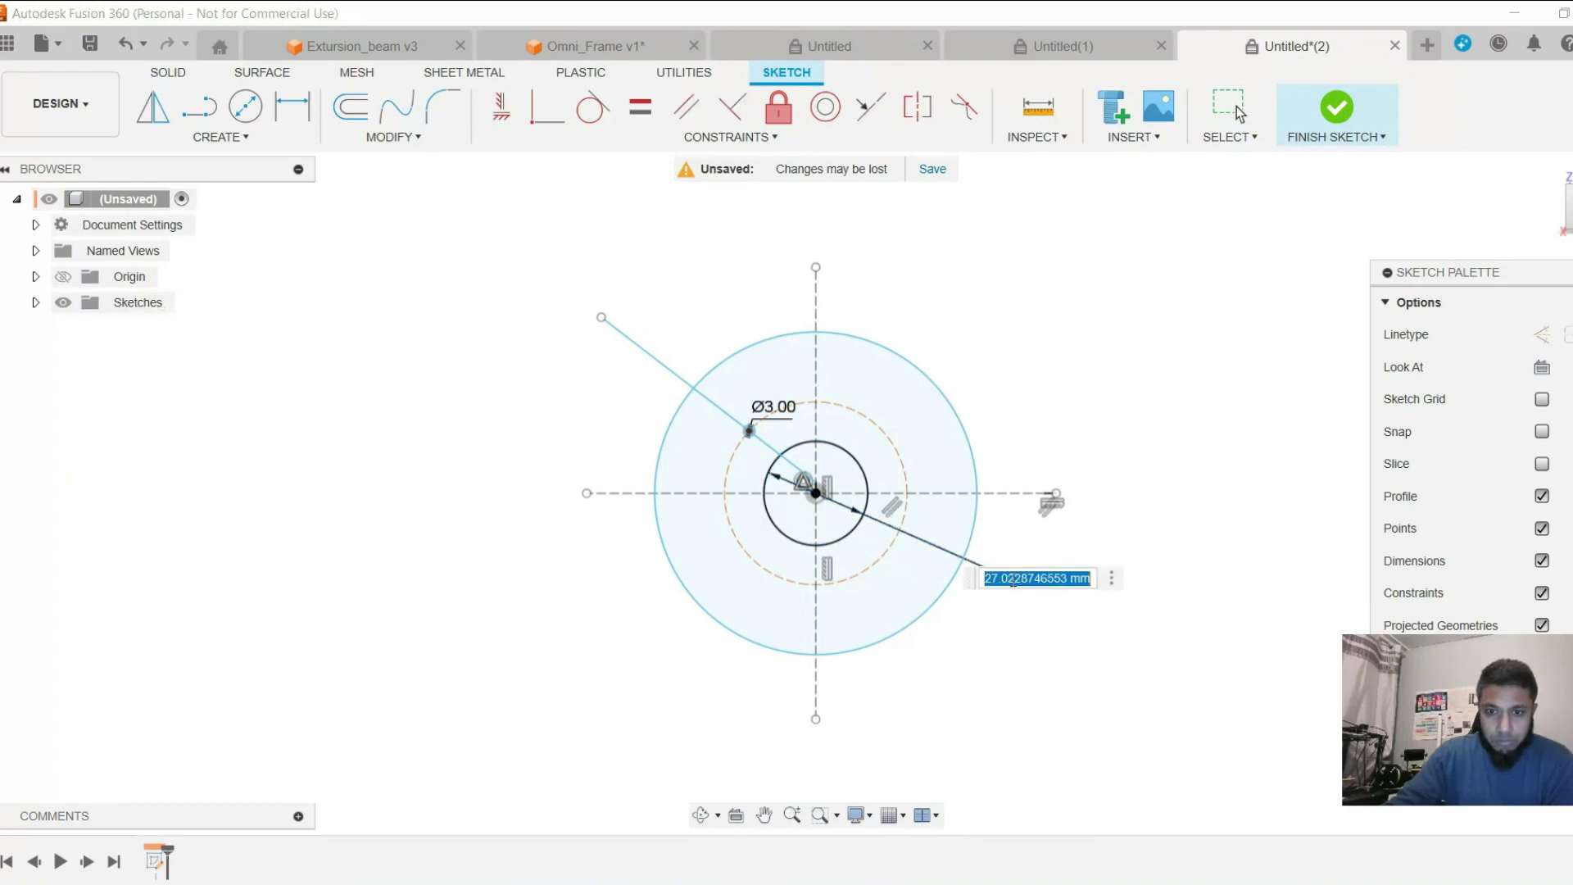
text(18)
key(Return)
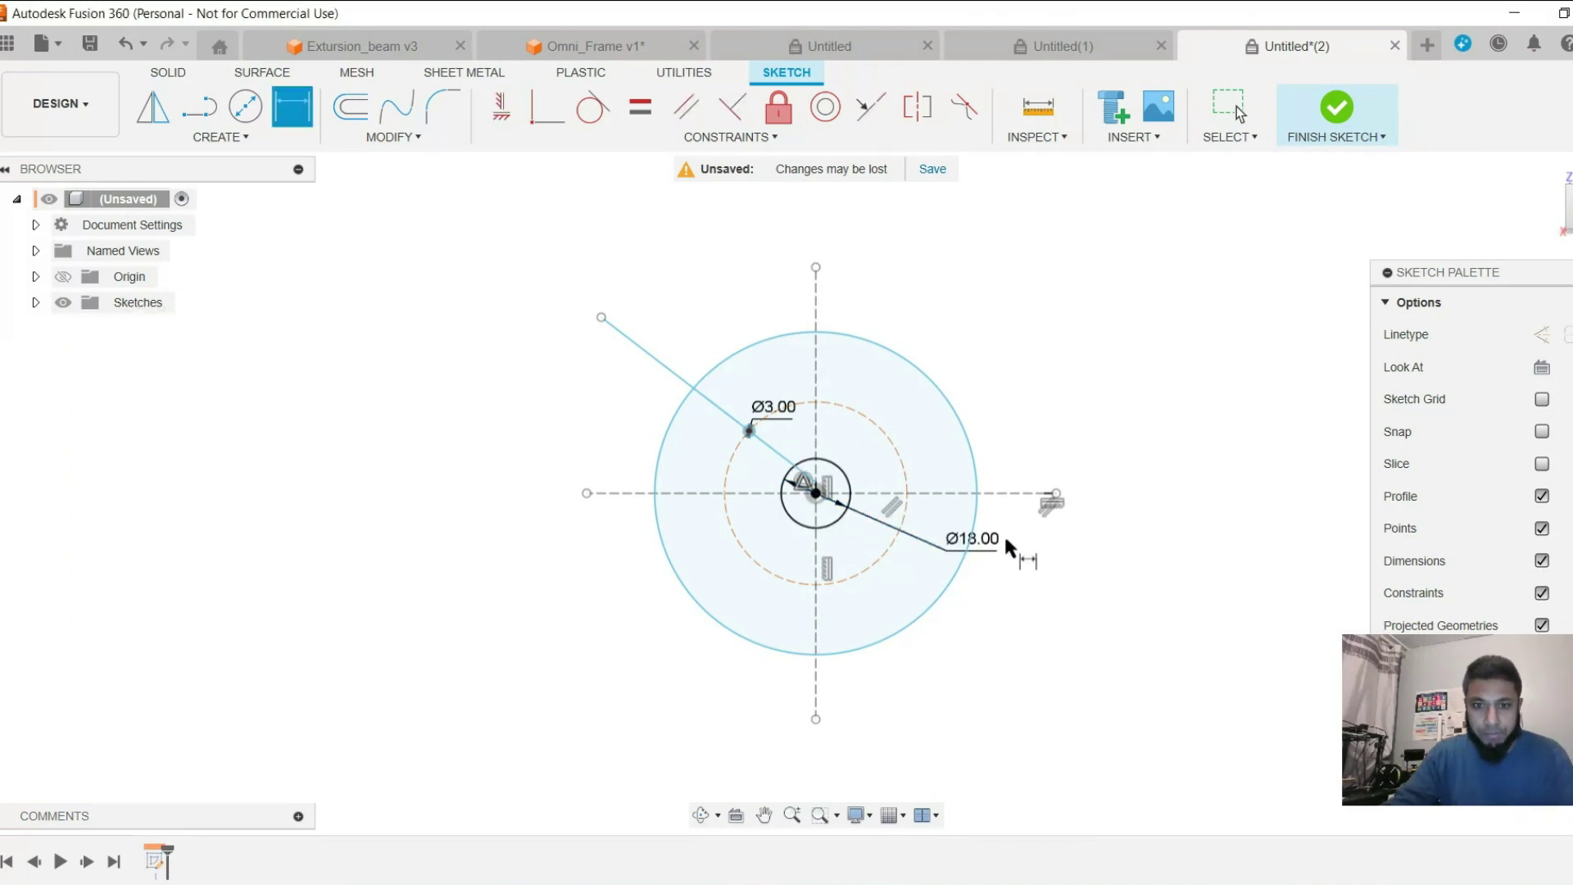
Dimension the construction circle Ø24 and outer circle Ø60, moving the Ø24 label clear of Ø18.
click(304, 118)
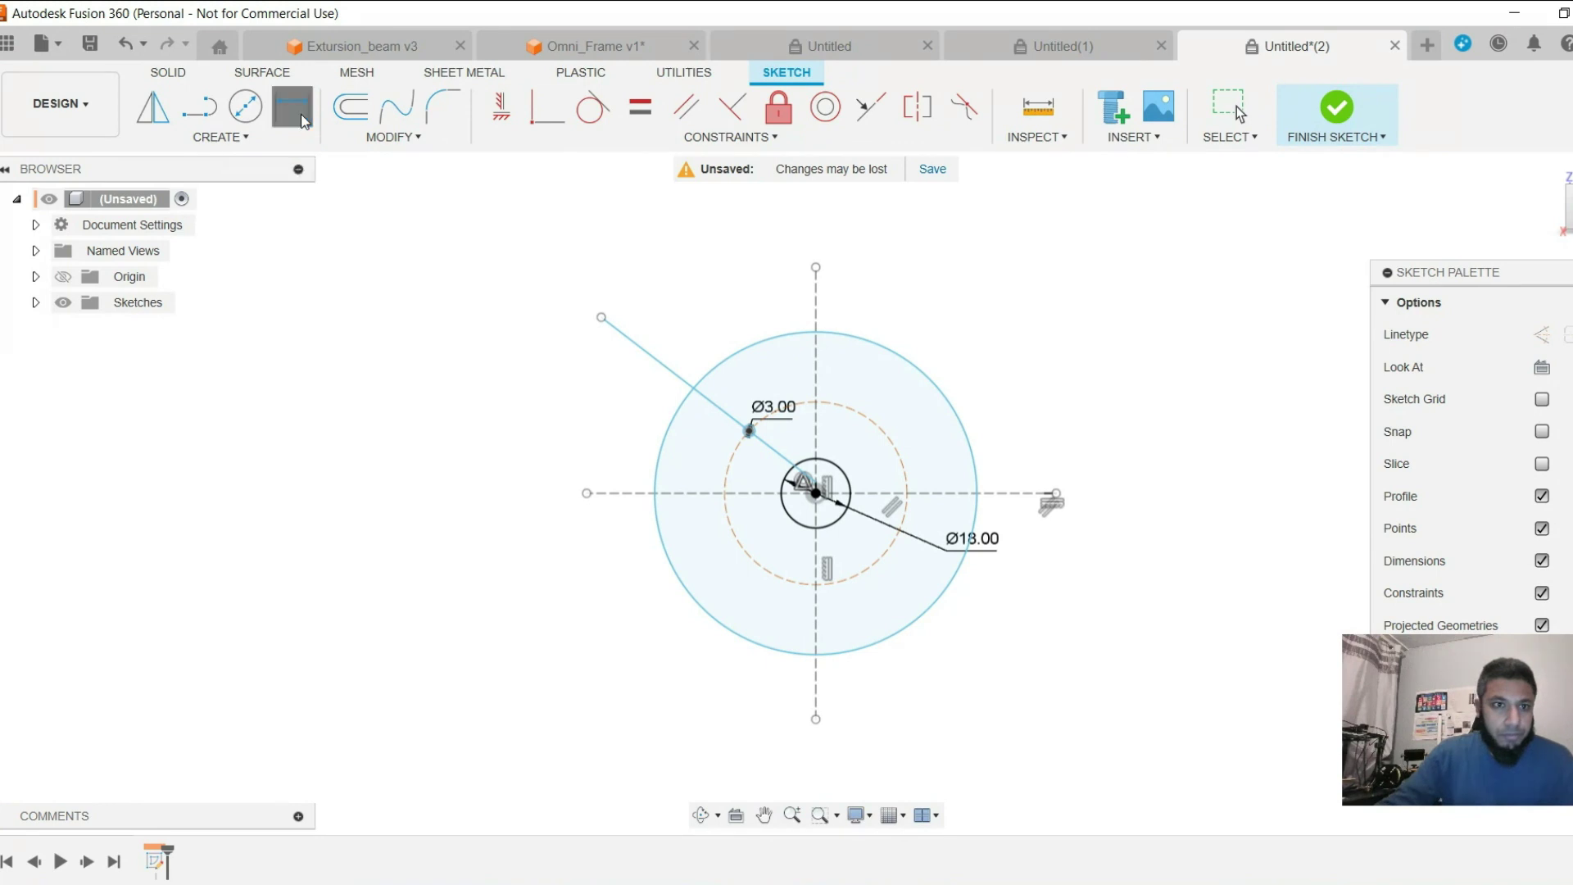
click(905, 473)
click(1035, 603)
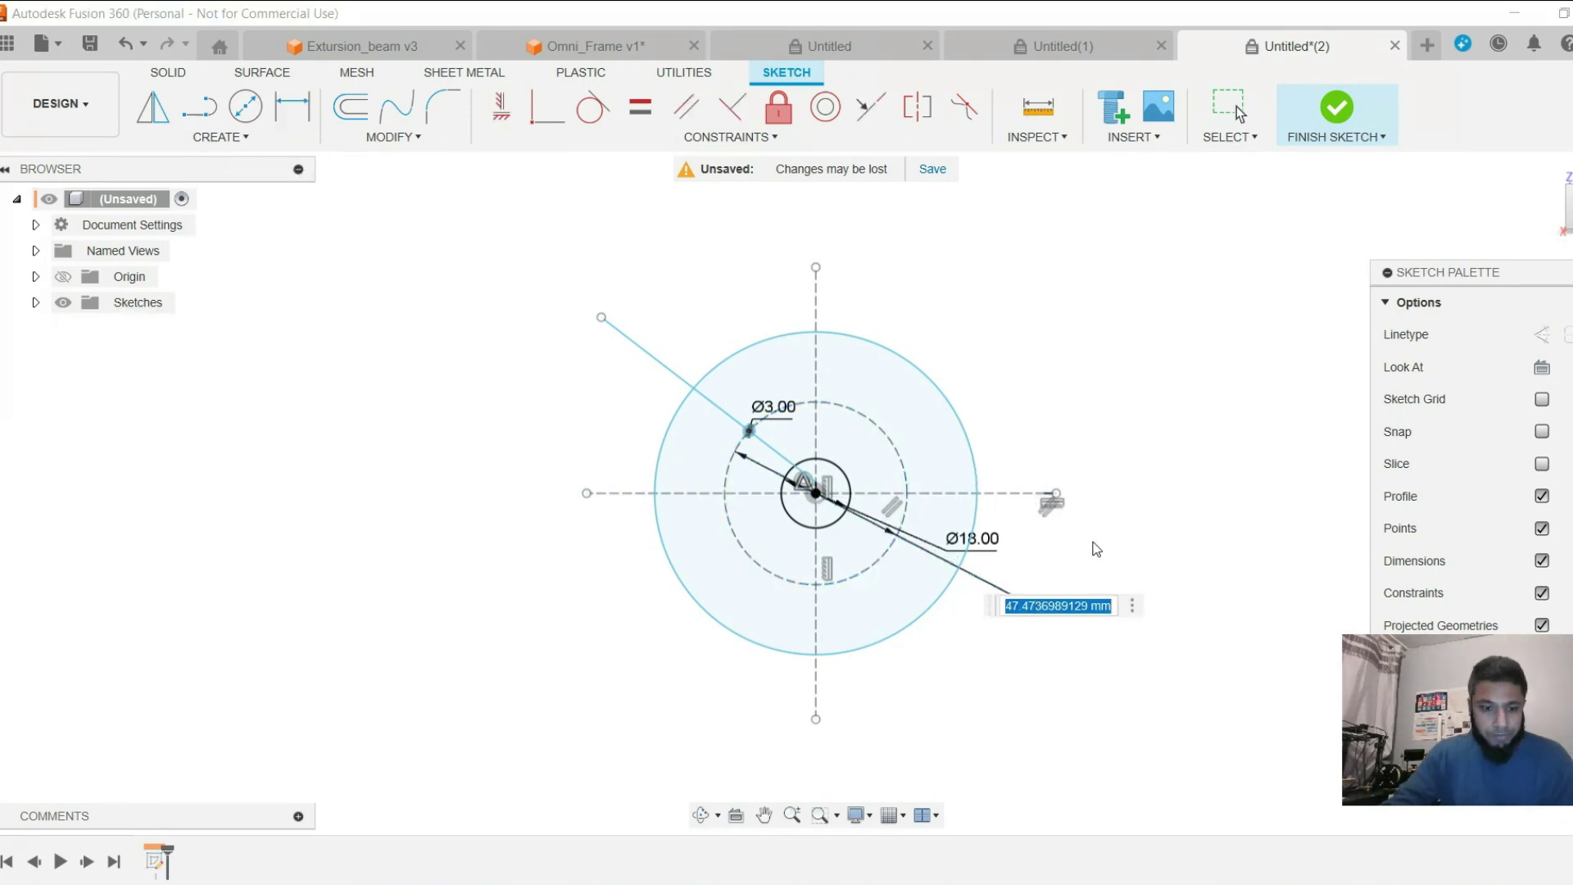
key(Return)
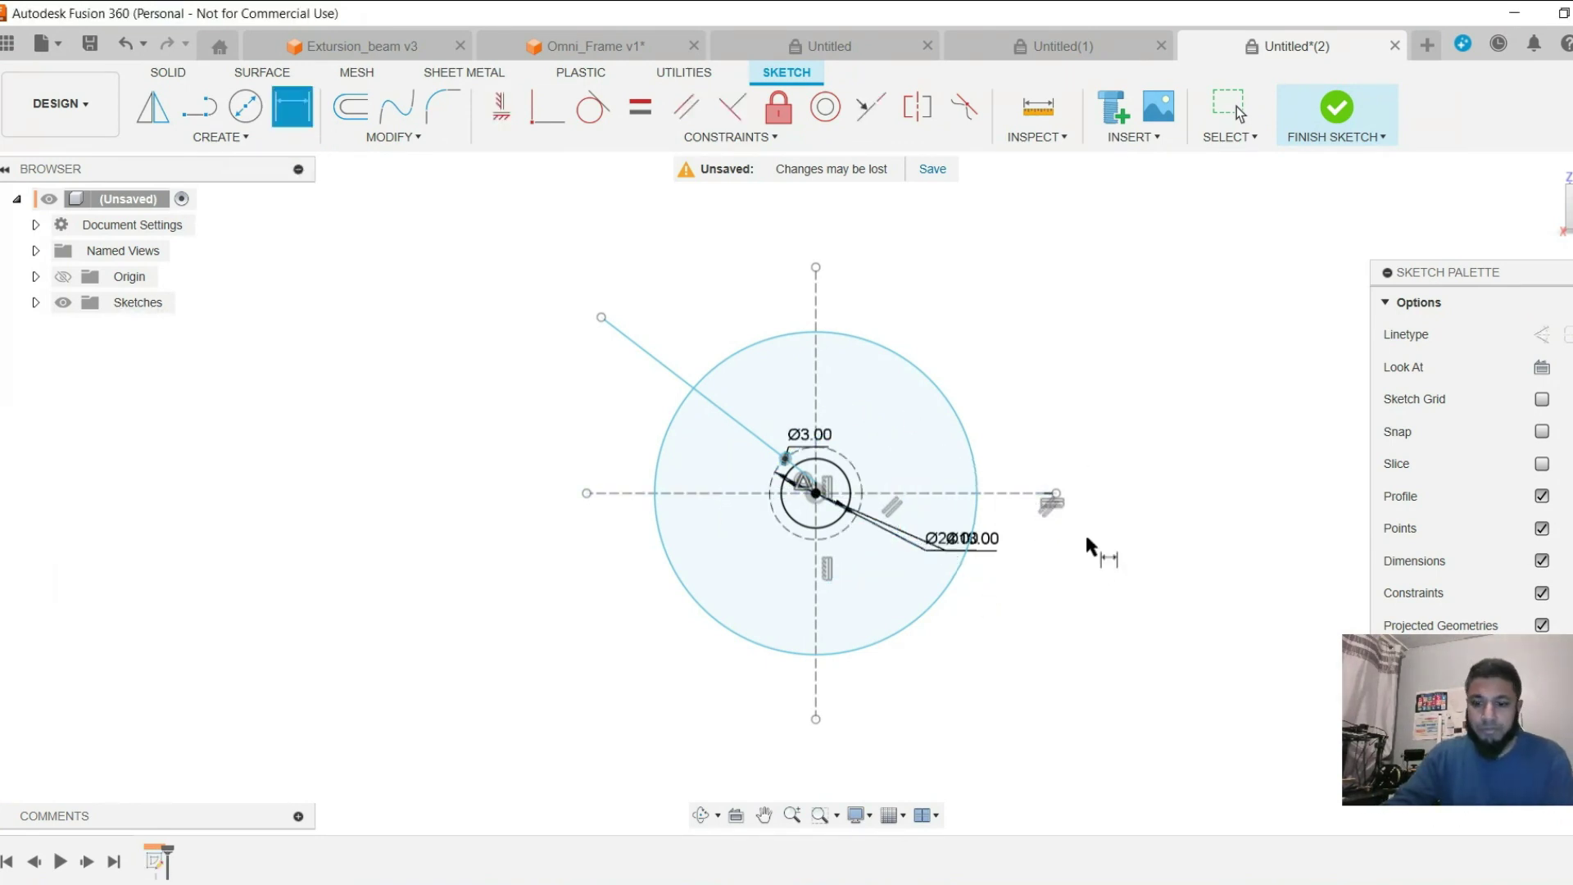
click(970, 444)
click(1046, 457)
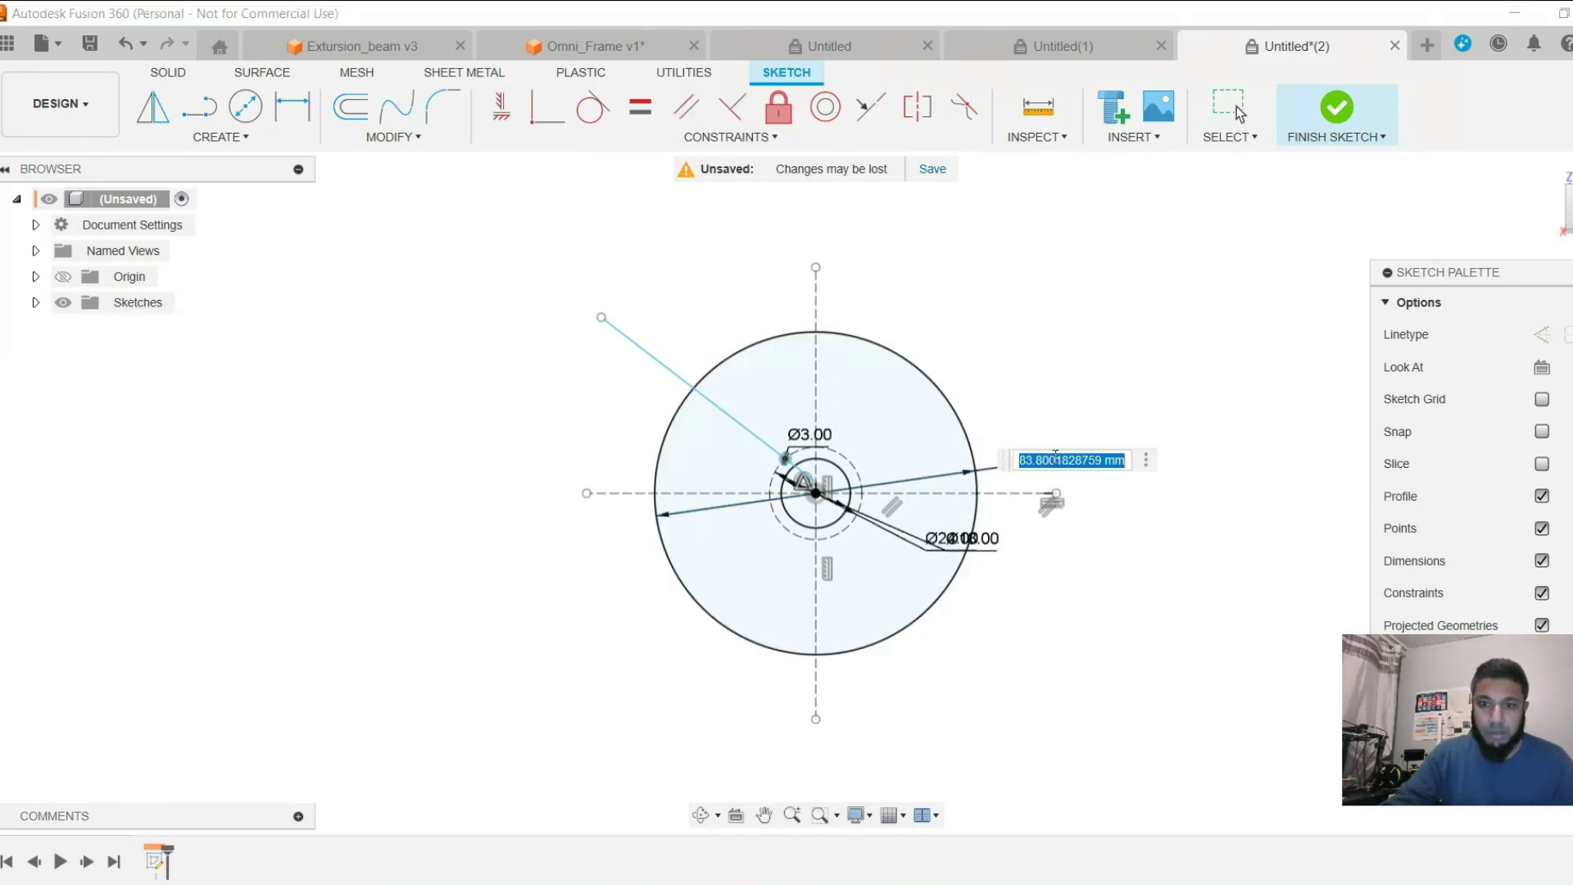
text(60)
key(Return)
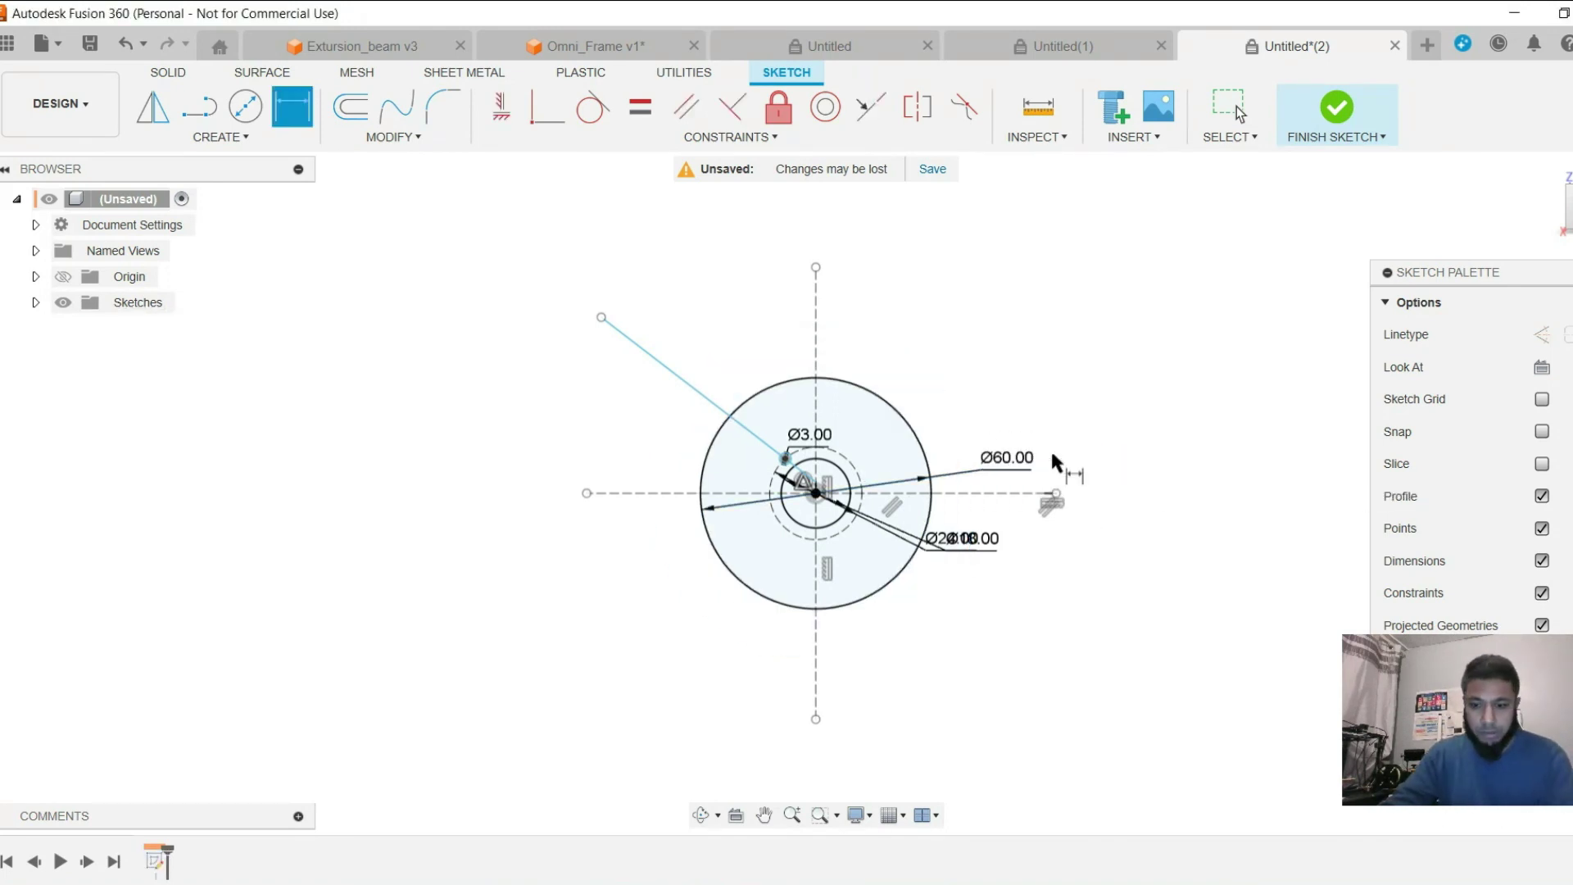
key(Escape)
mouse_move(969, 540)
mouse_down()
mouse_move(1059, 494)
mouse_move(1045, 459)
mouse_move(971, 555)
mouse_move(998, 571)
mouse_move(982, 564)
mouse_up()
key(d)
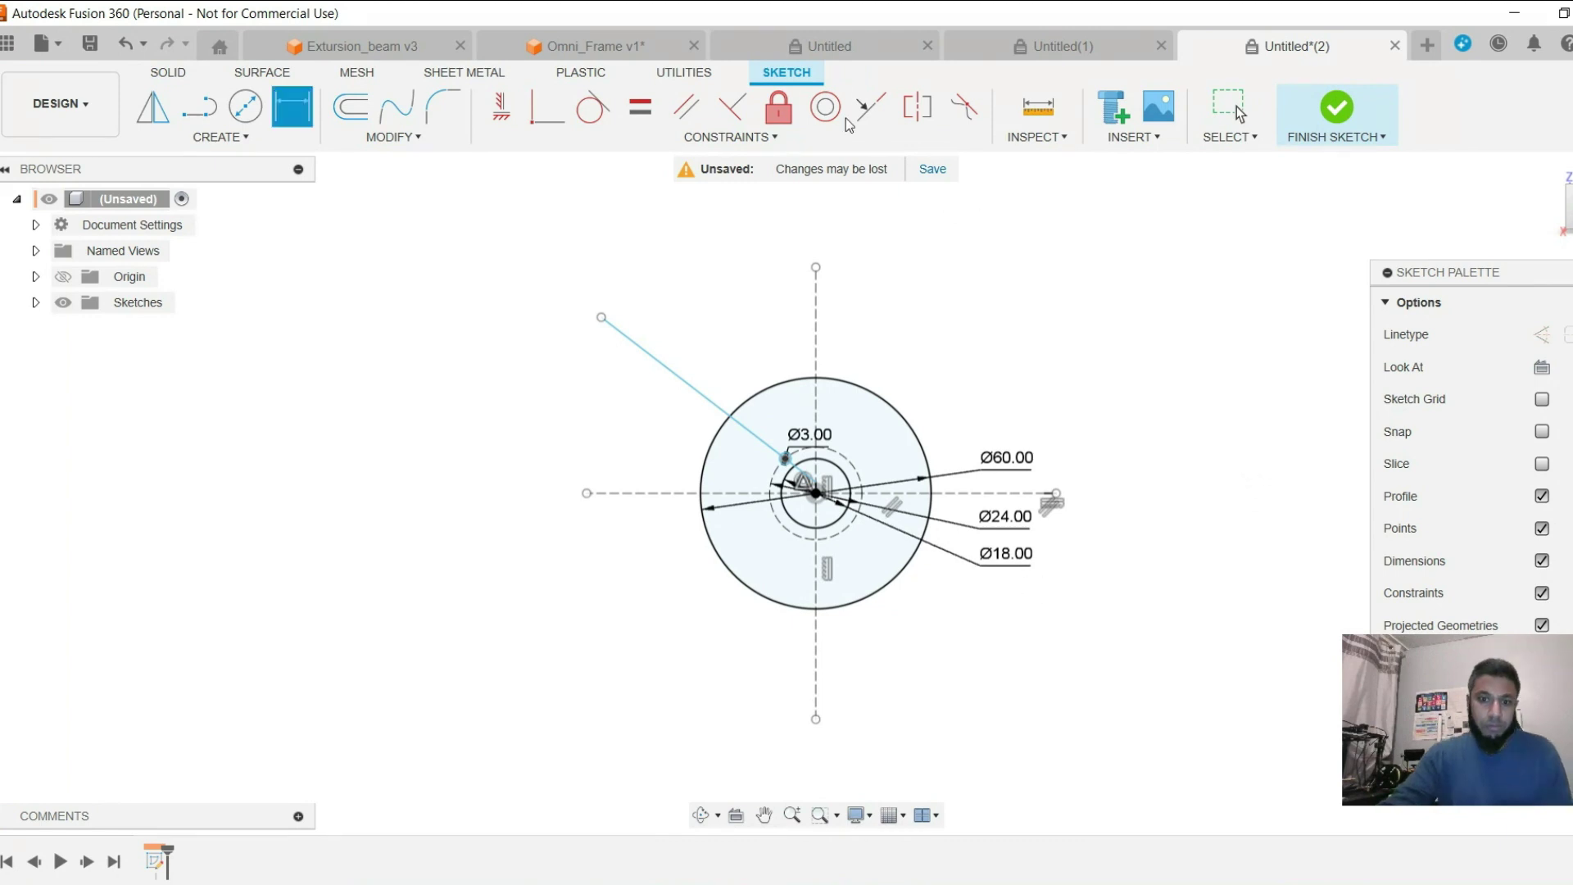
Zoom in on the sketch, then close in on the small Ø3.00 circle and its radial line.
click(819, 815)
drag(934, 616, 729, 393)
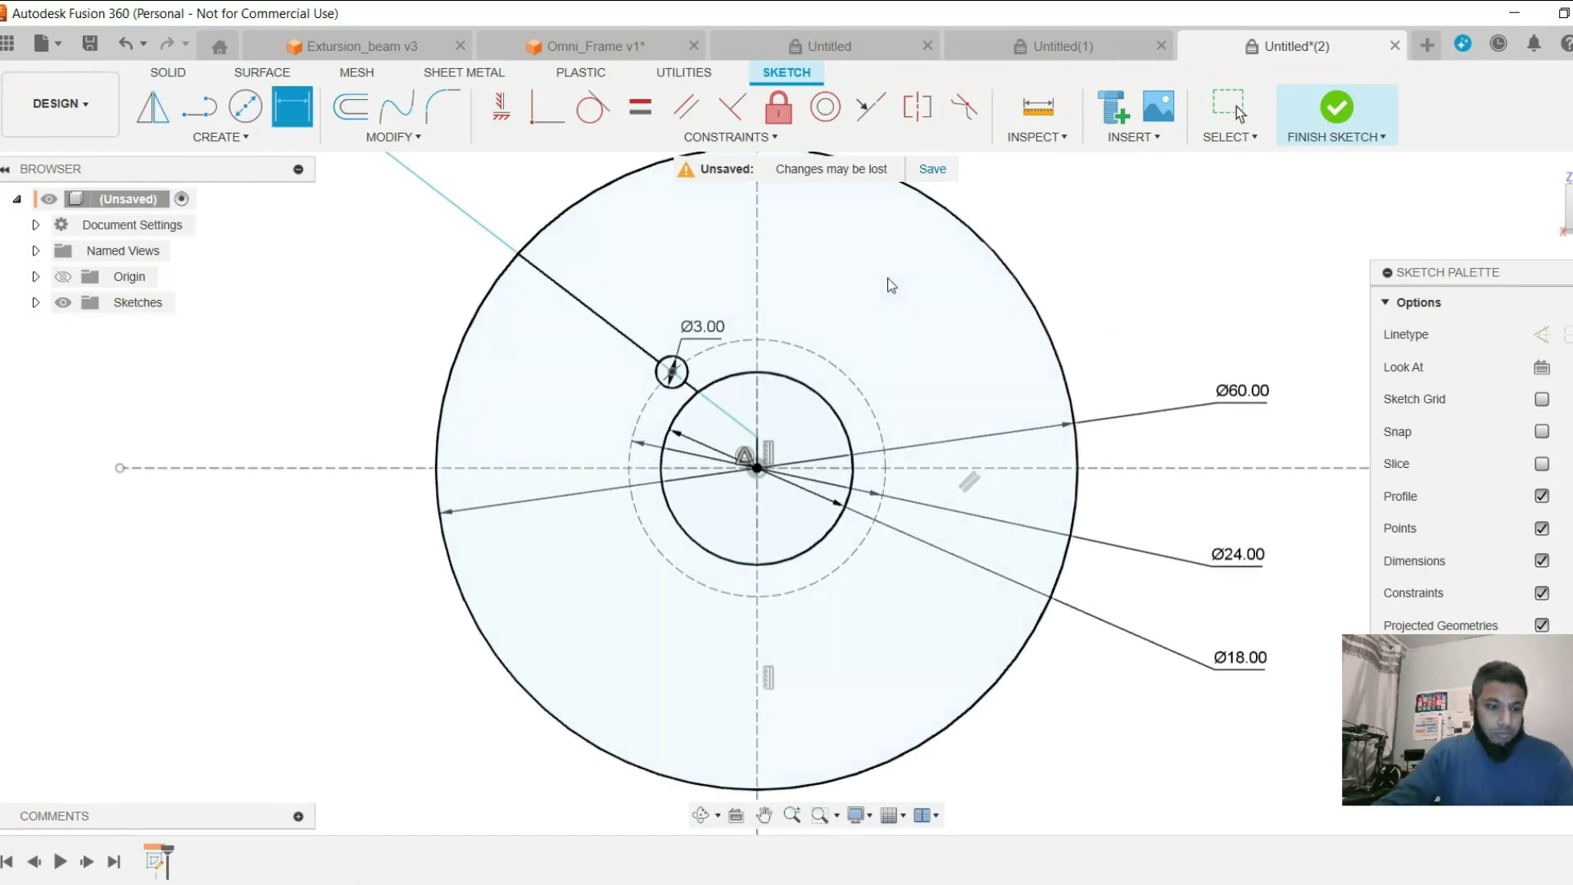
key(Escape)
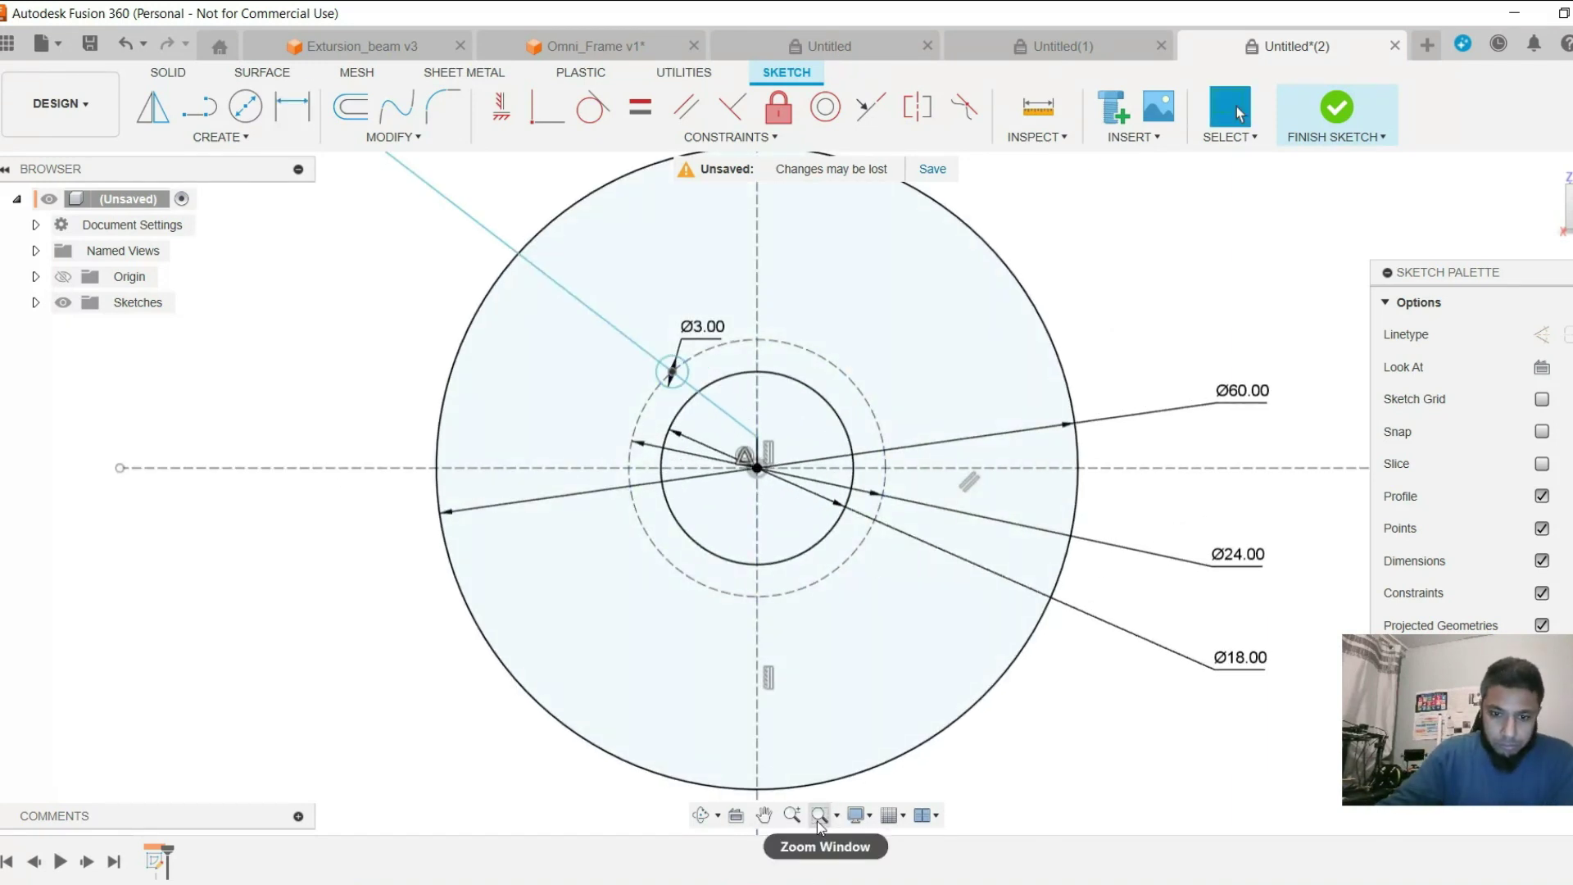
click(820, 815)
drag(784, 449, 579, 292)
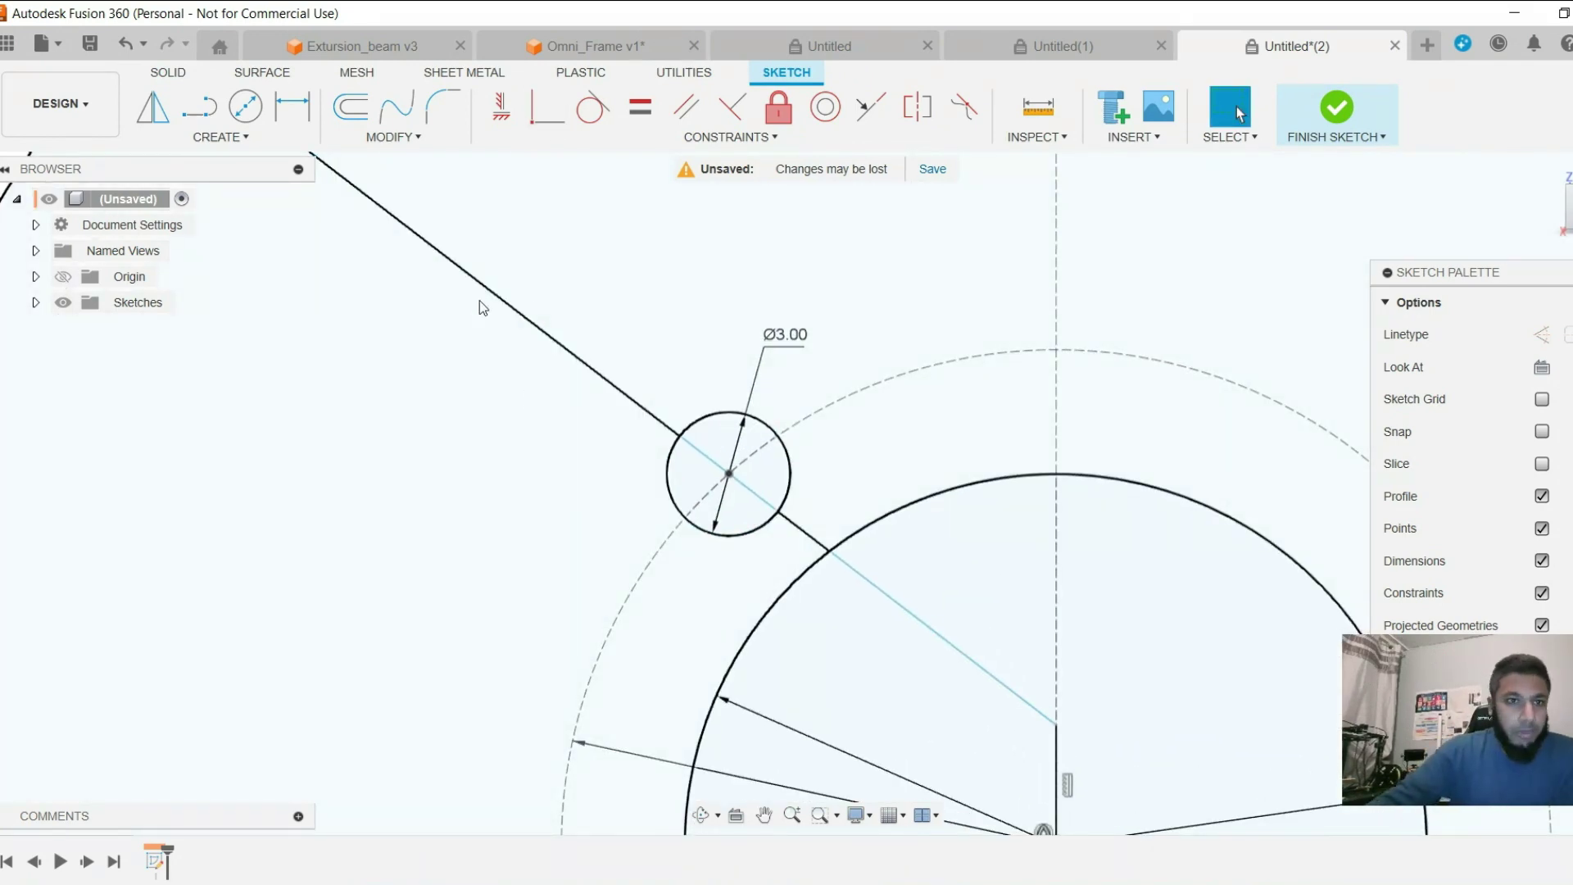
Trim the dashed arc and line inside the Ø3 circle and the line up to the Ø18 circle.
click(393, 136)
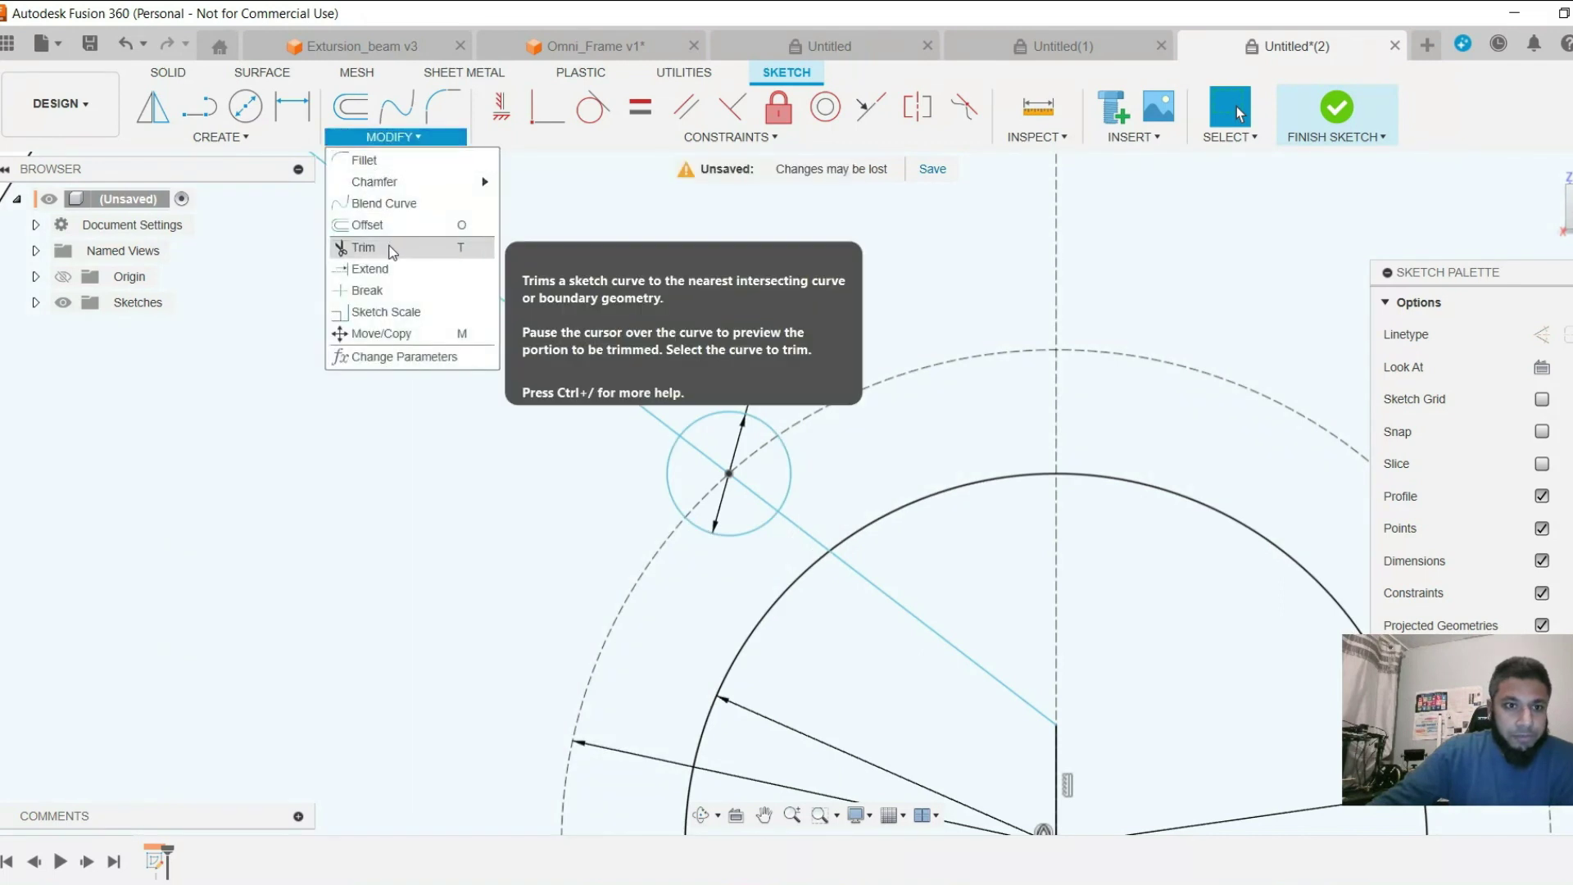
click(360, 244)
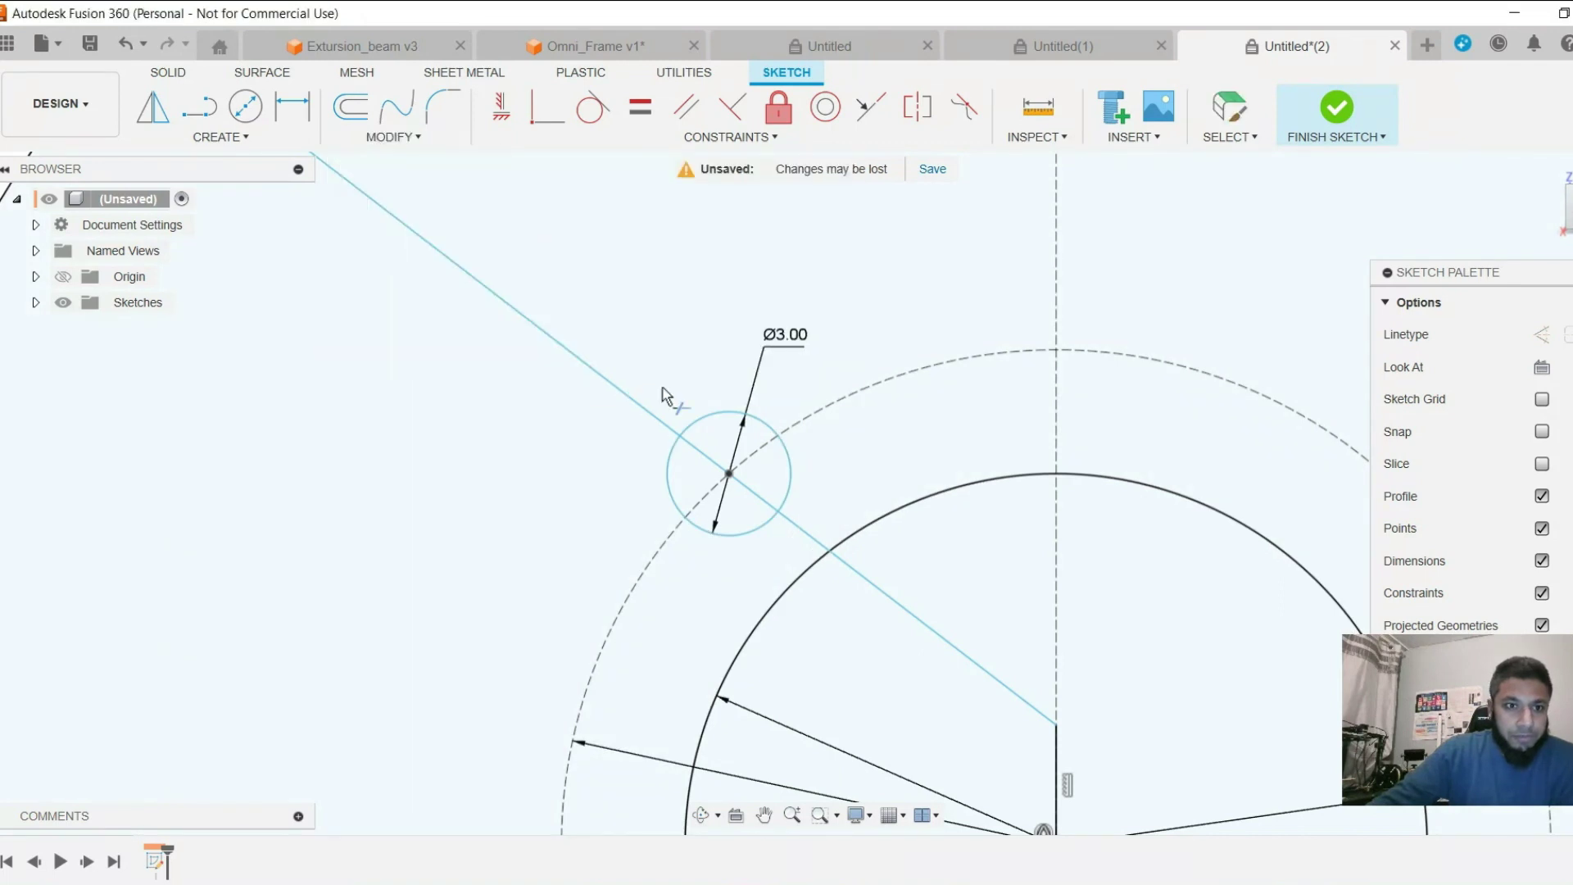
click(708, 492)
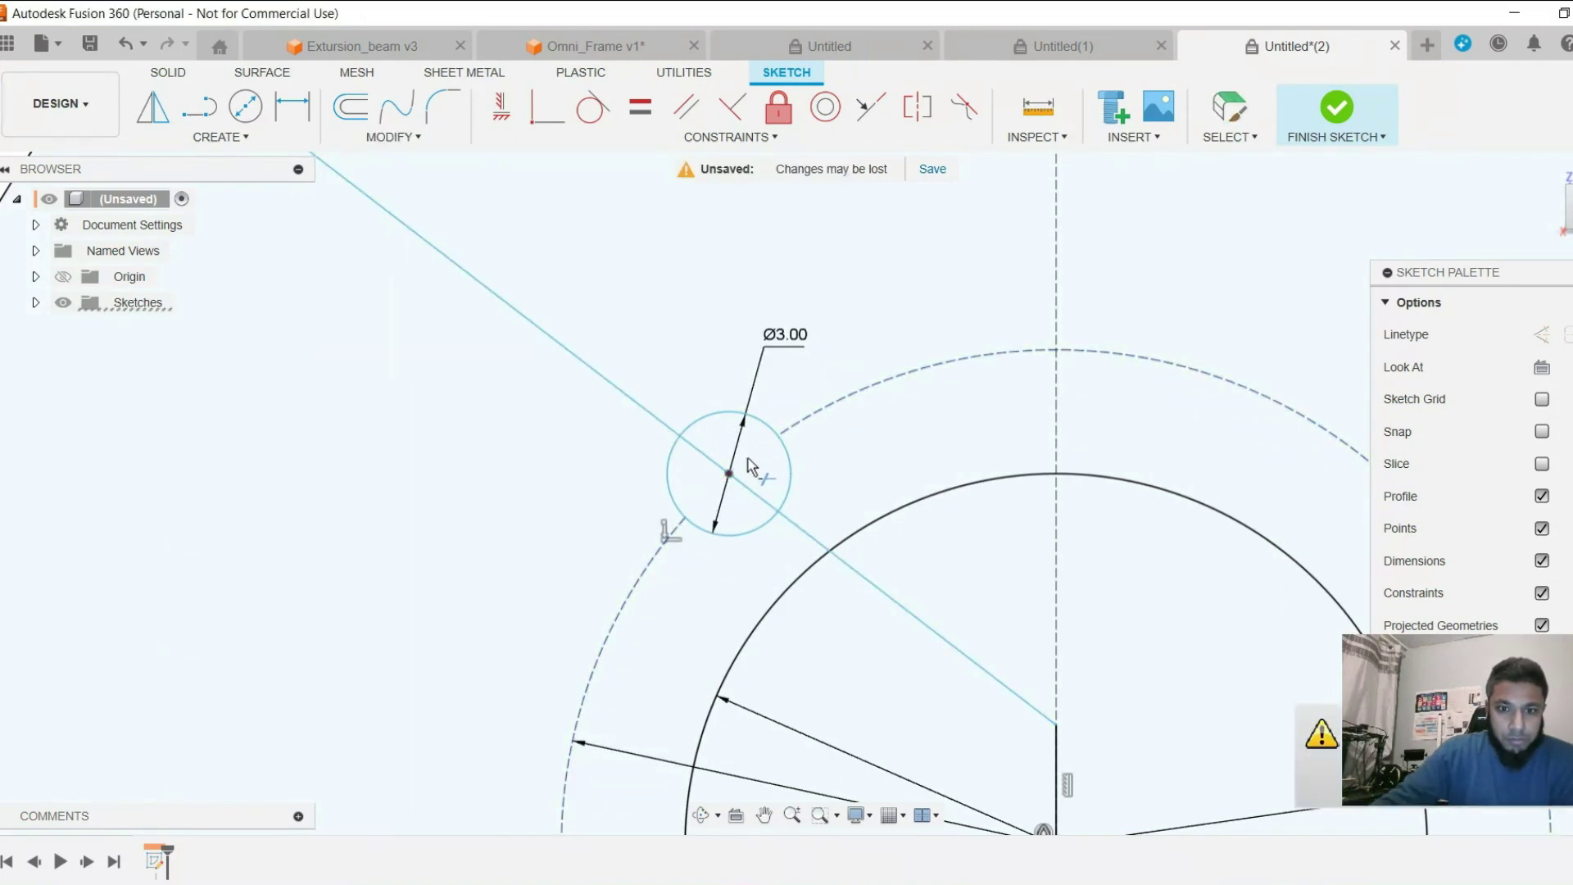
click(719, 468)
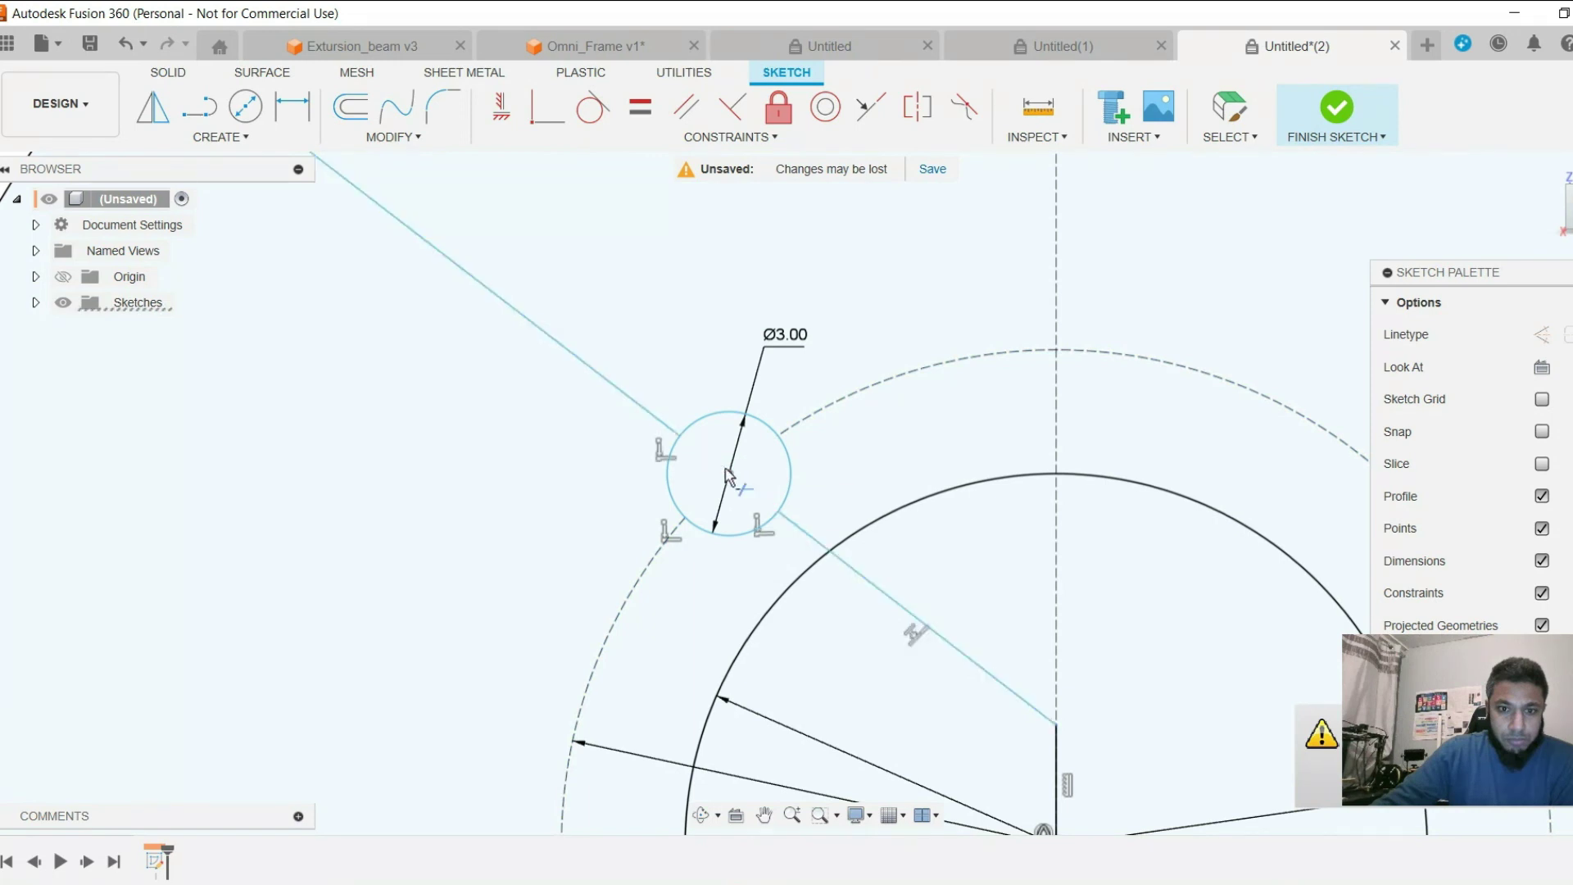
click(799, 537)
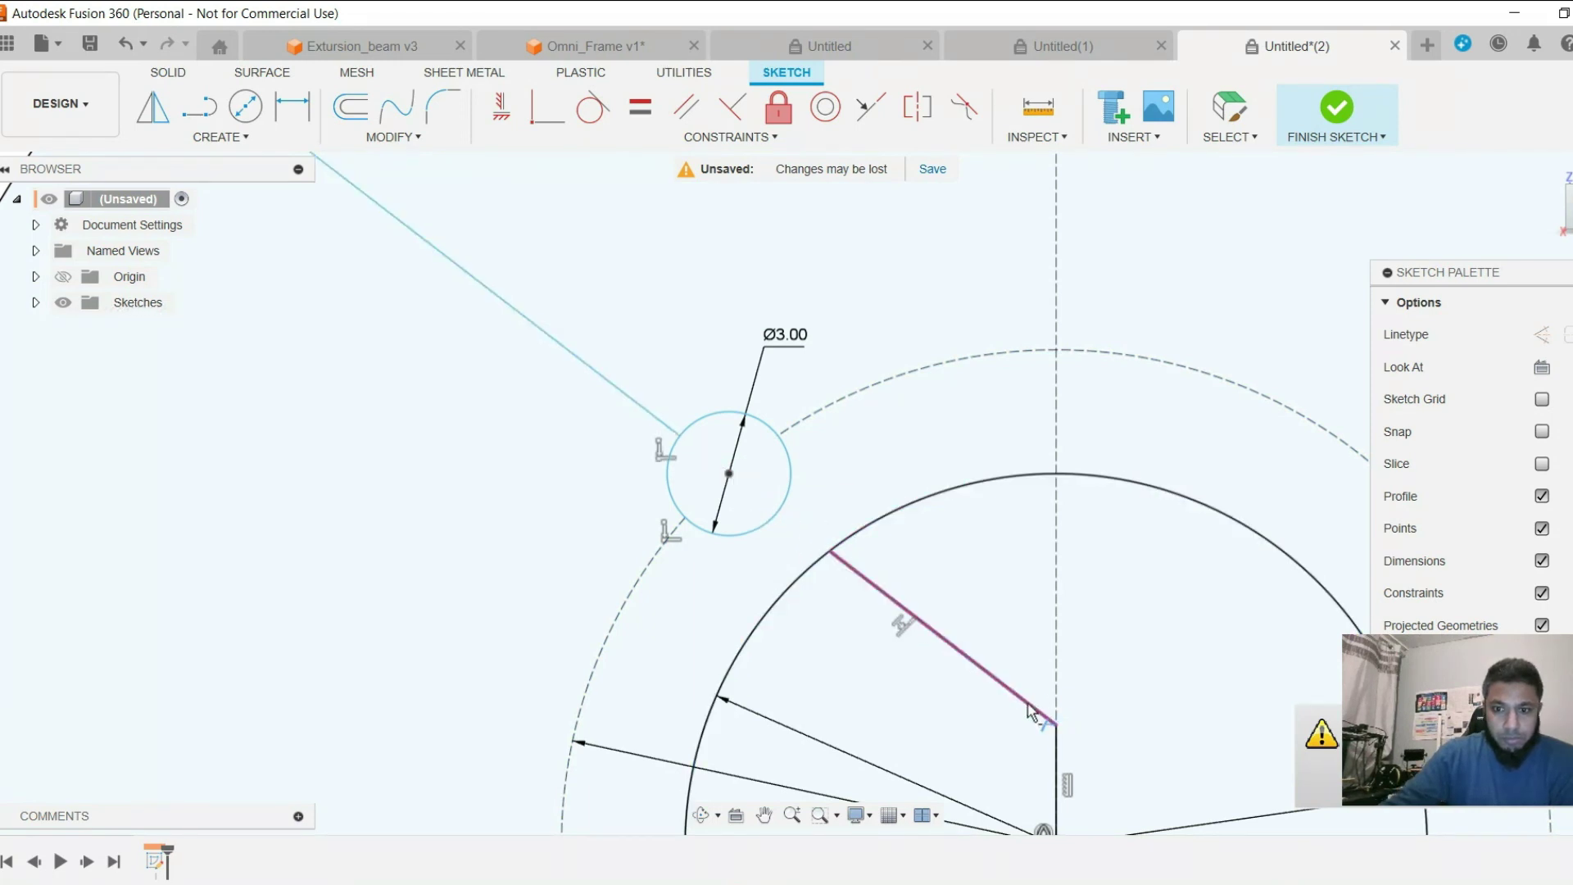
scroll(1057, 573, up, 1)
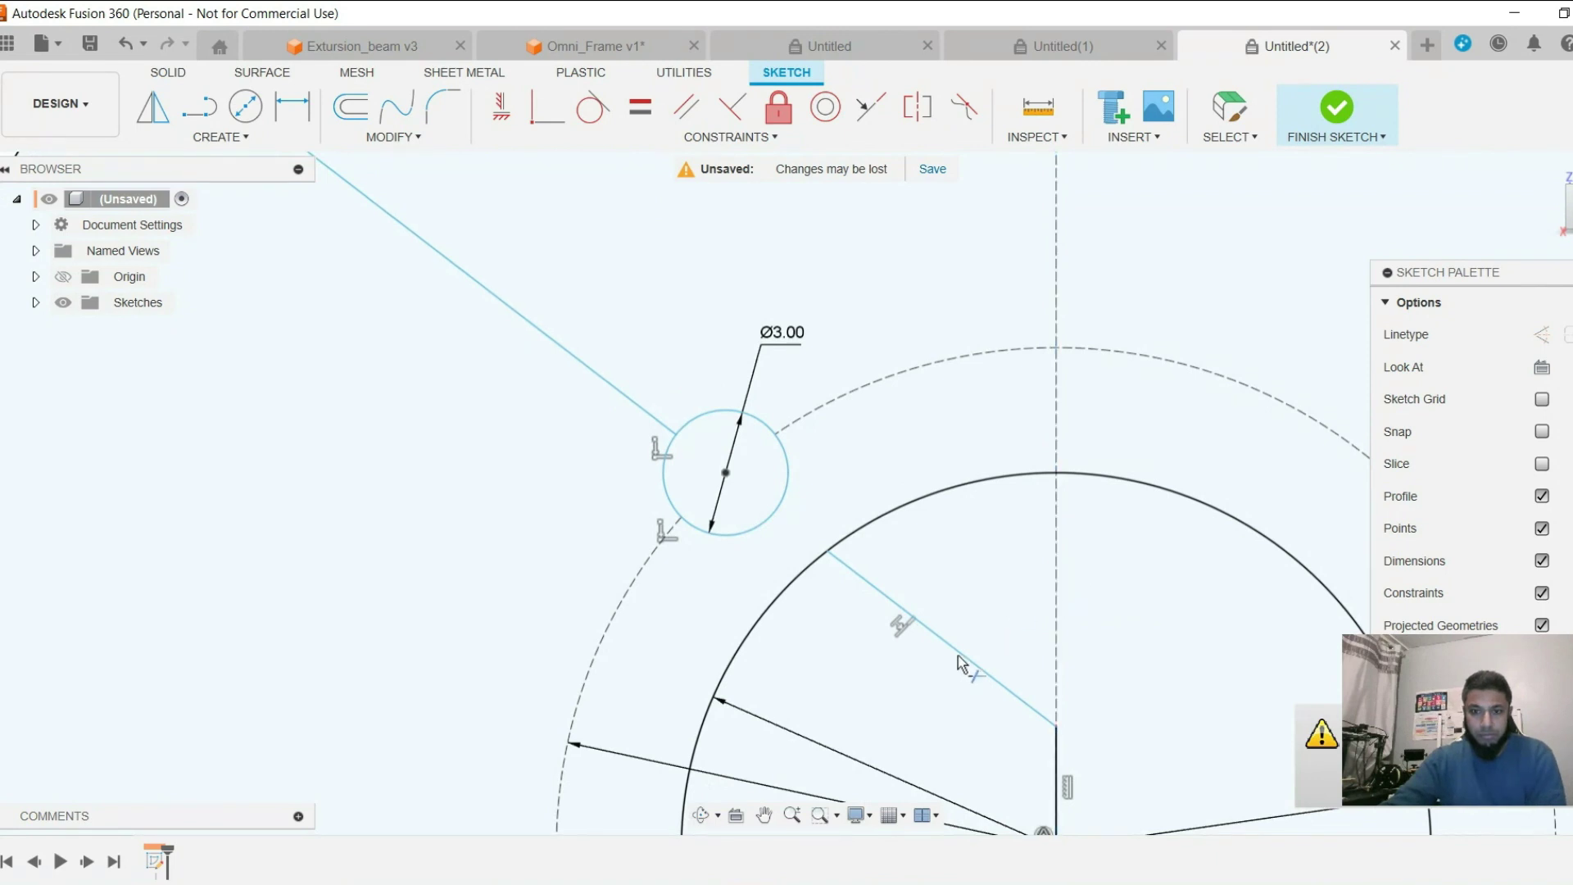
scroll(988, 587, down, 2)
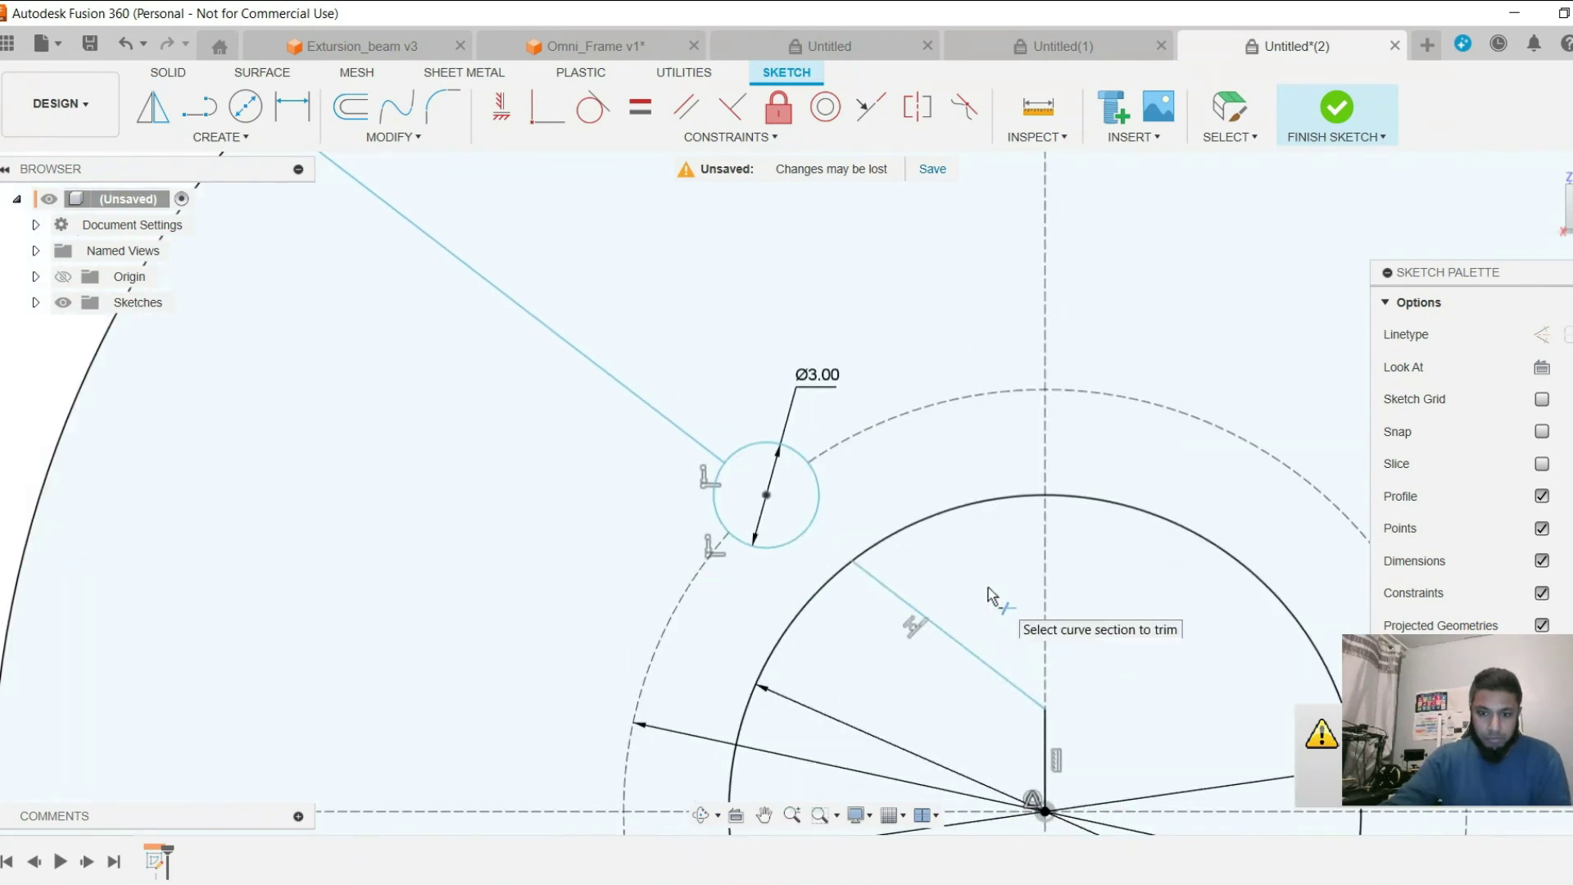
scroll(988, 587, down, 3)
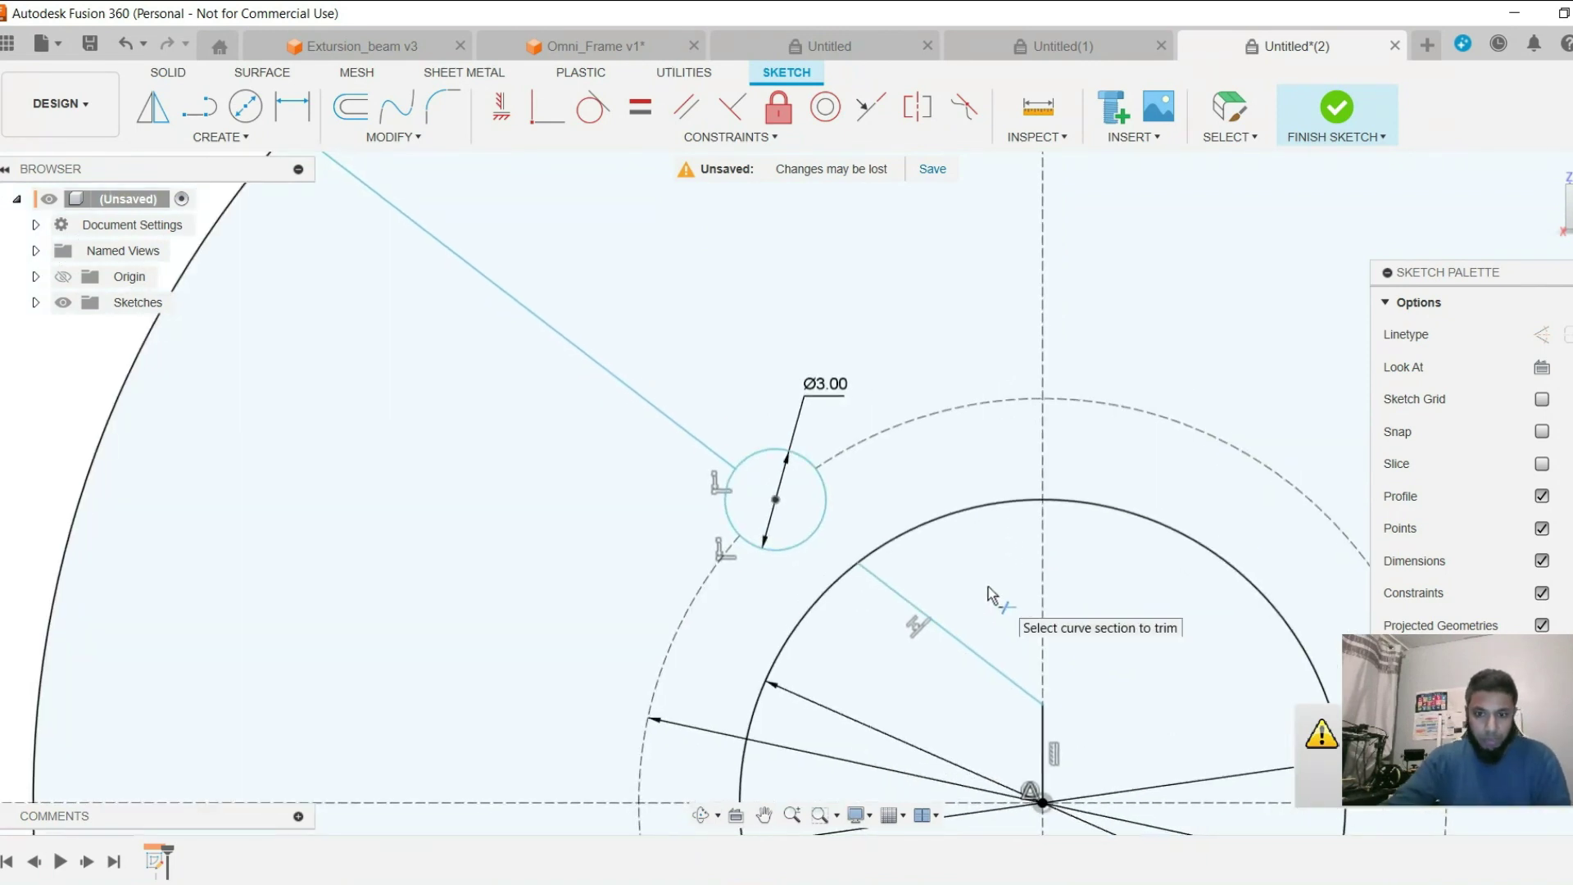
key(Escape)
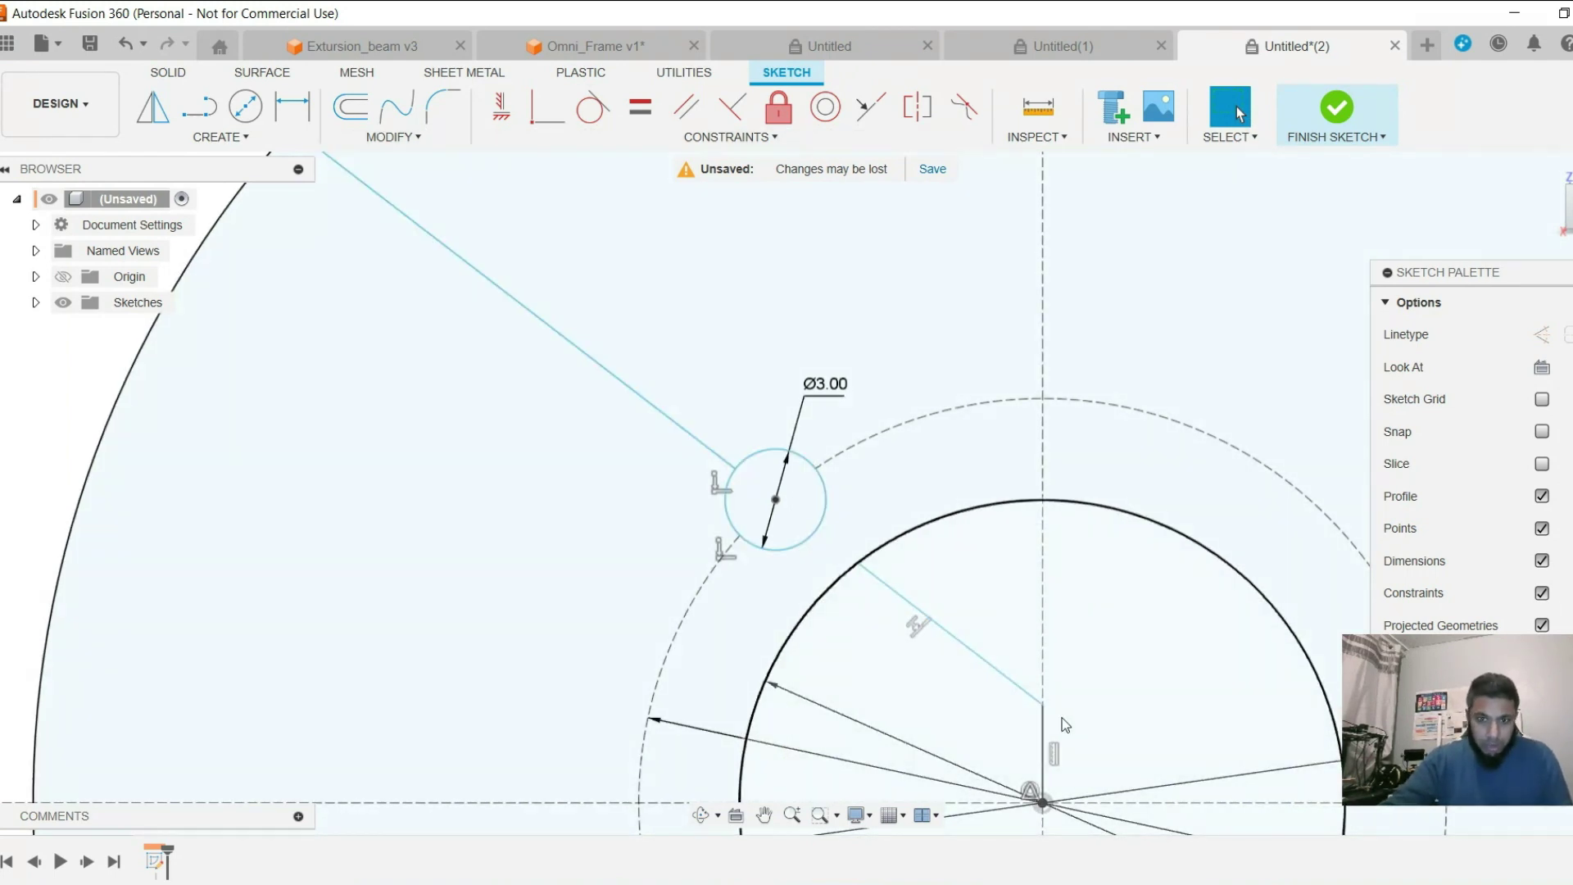
Add a 45° angular dimension between the diagonal radial line and the vertical centre line.
click(1040, 806)
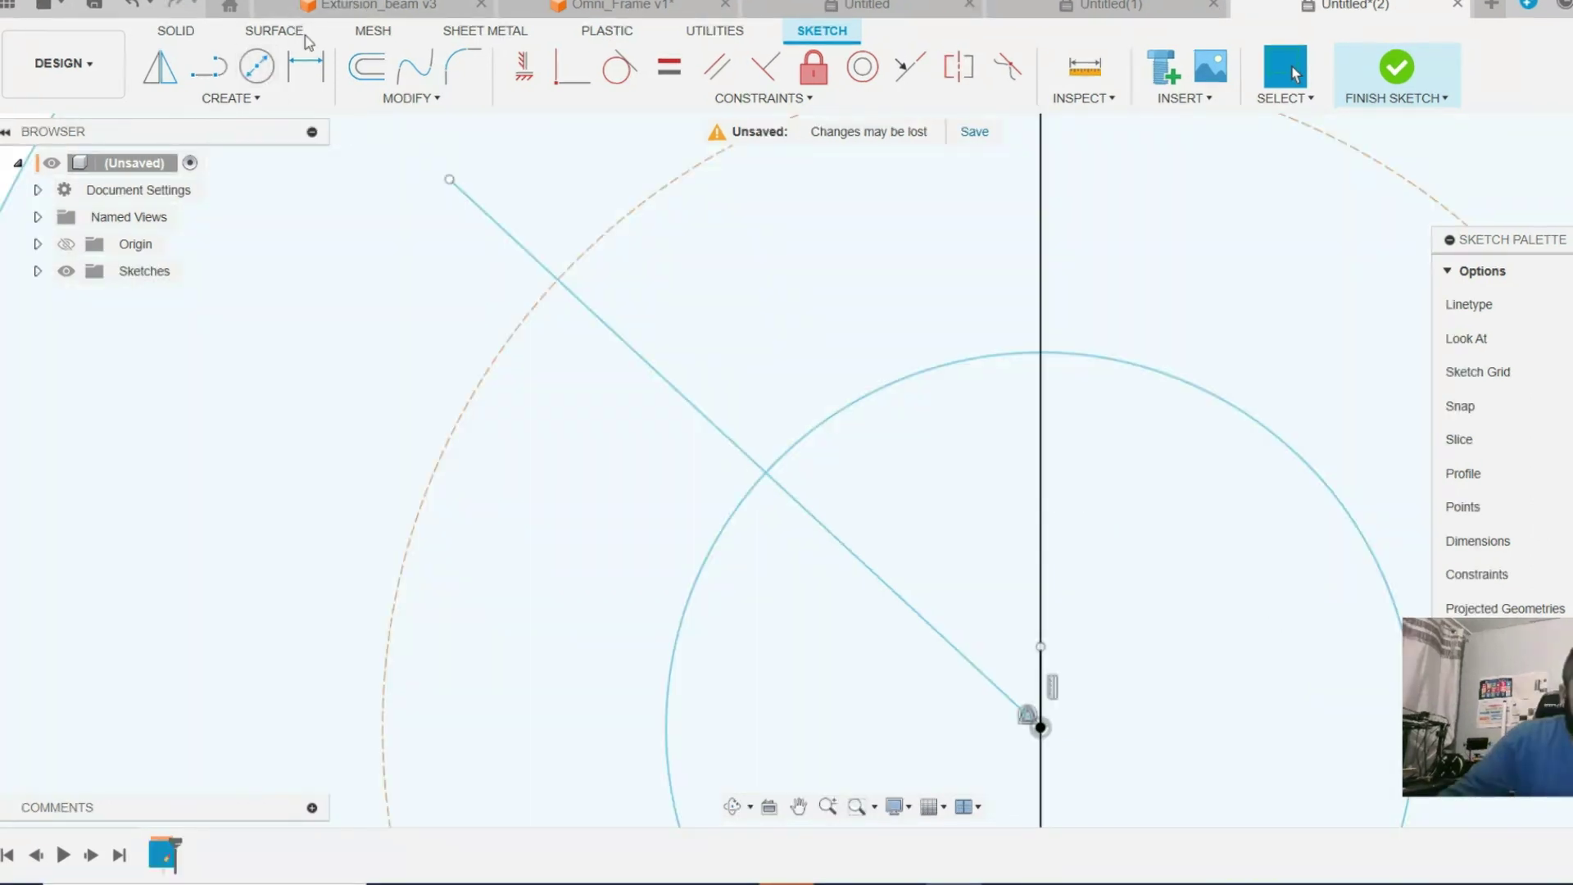
click(305, 67)
click(741, 444)
click(1040, 300)
click(890, 274)
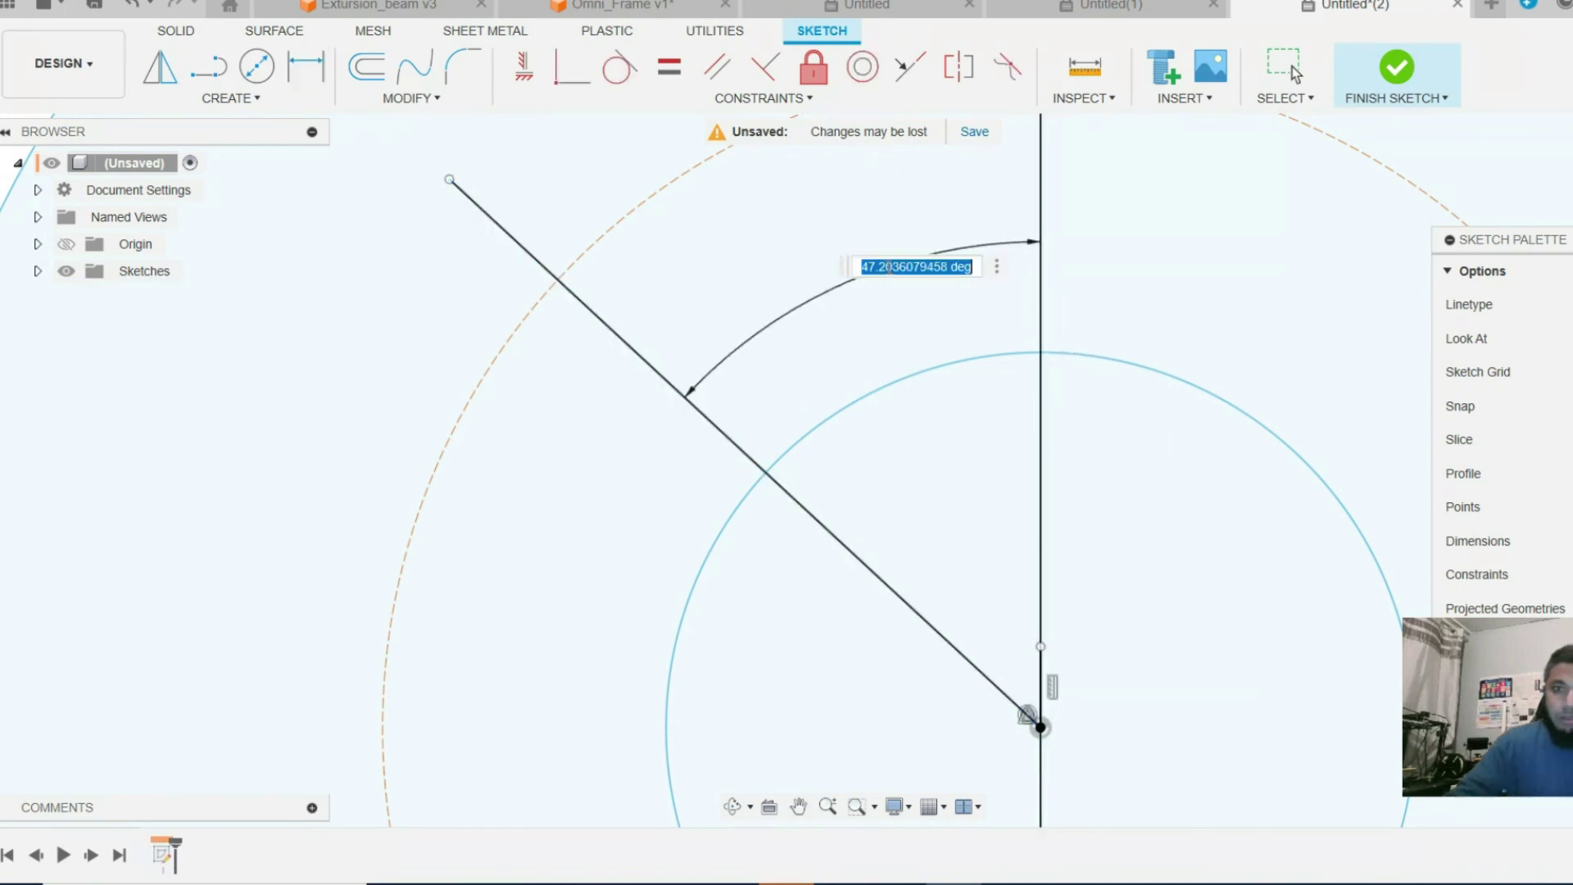
key(Return)
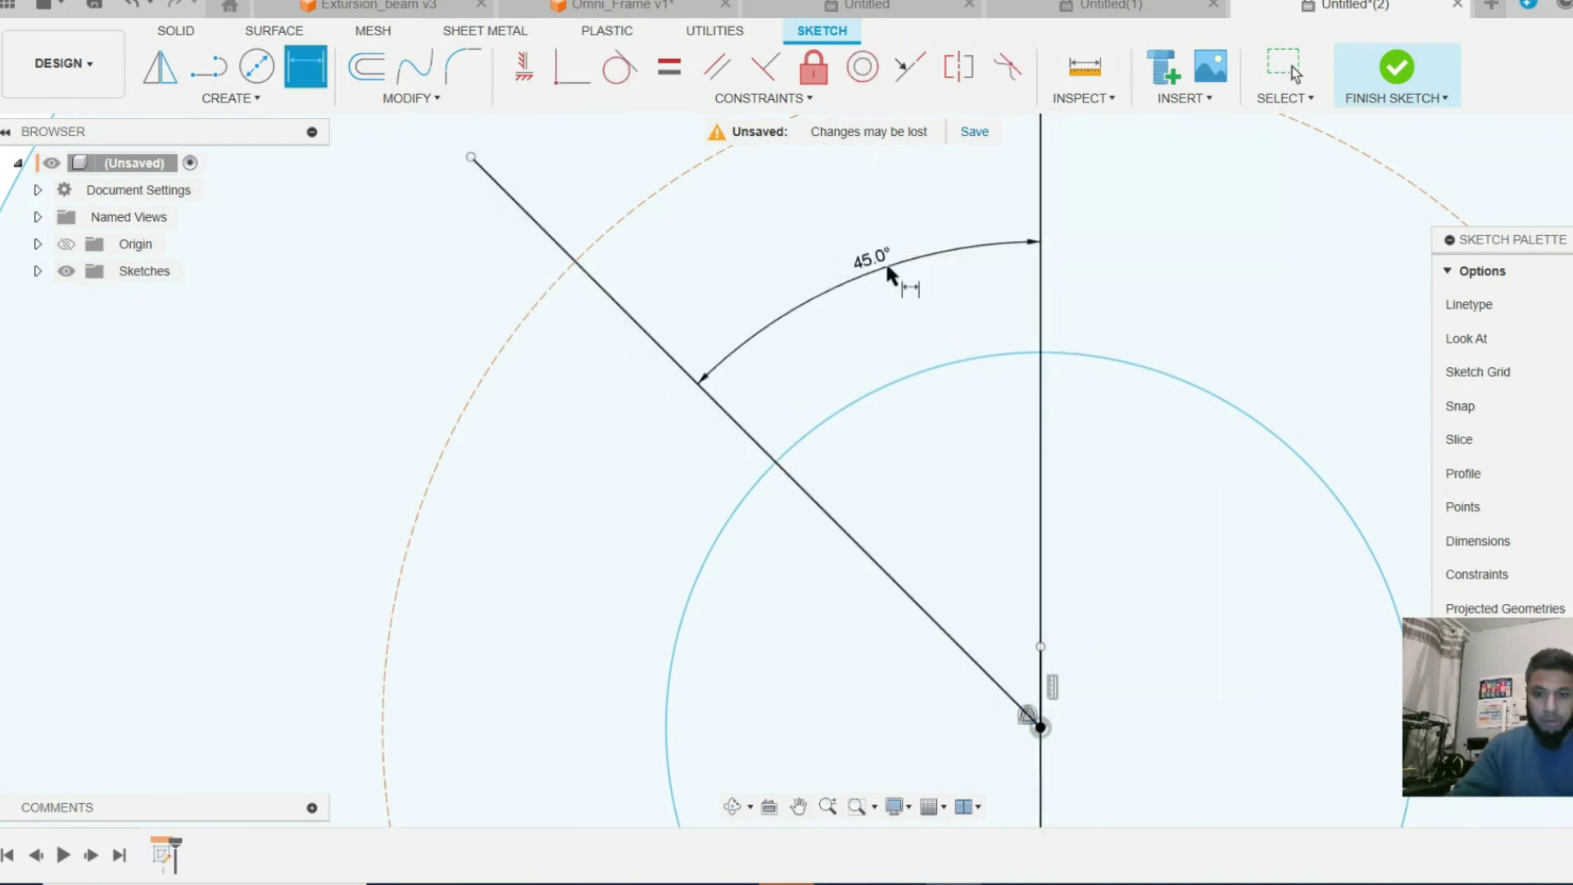
key(Escape)
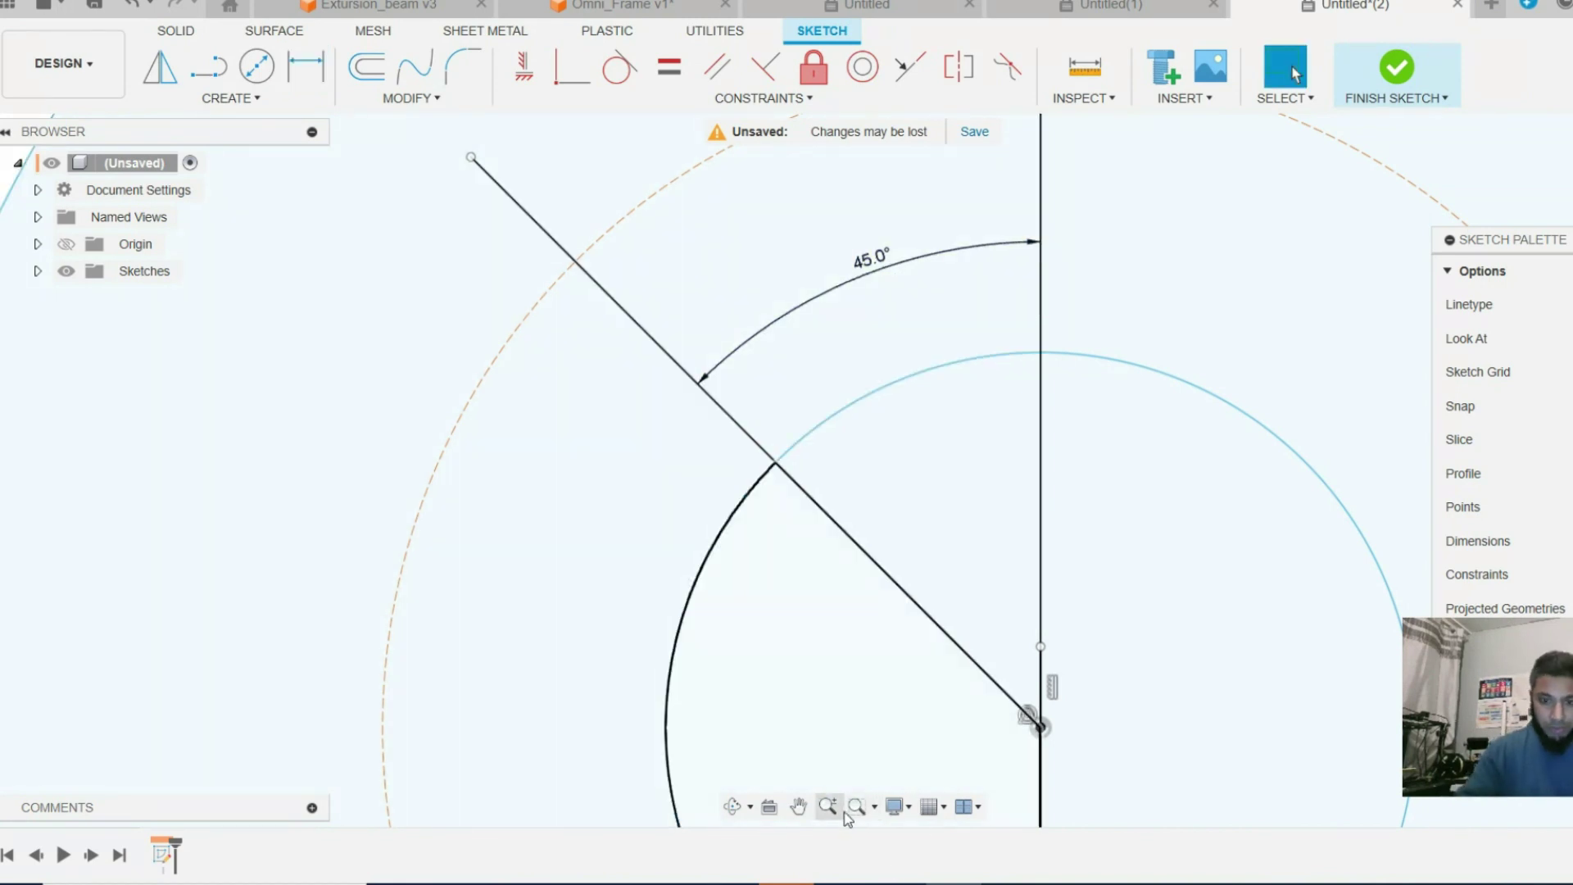
click(827, 806)
drag(933, 552, 932, 557)
scroll(933, 557, down, 1)
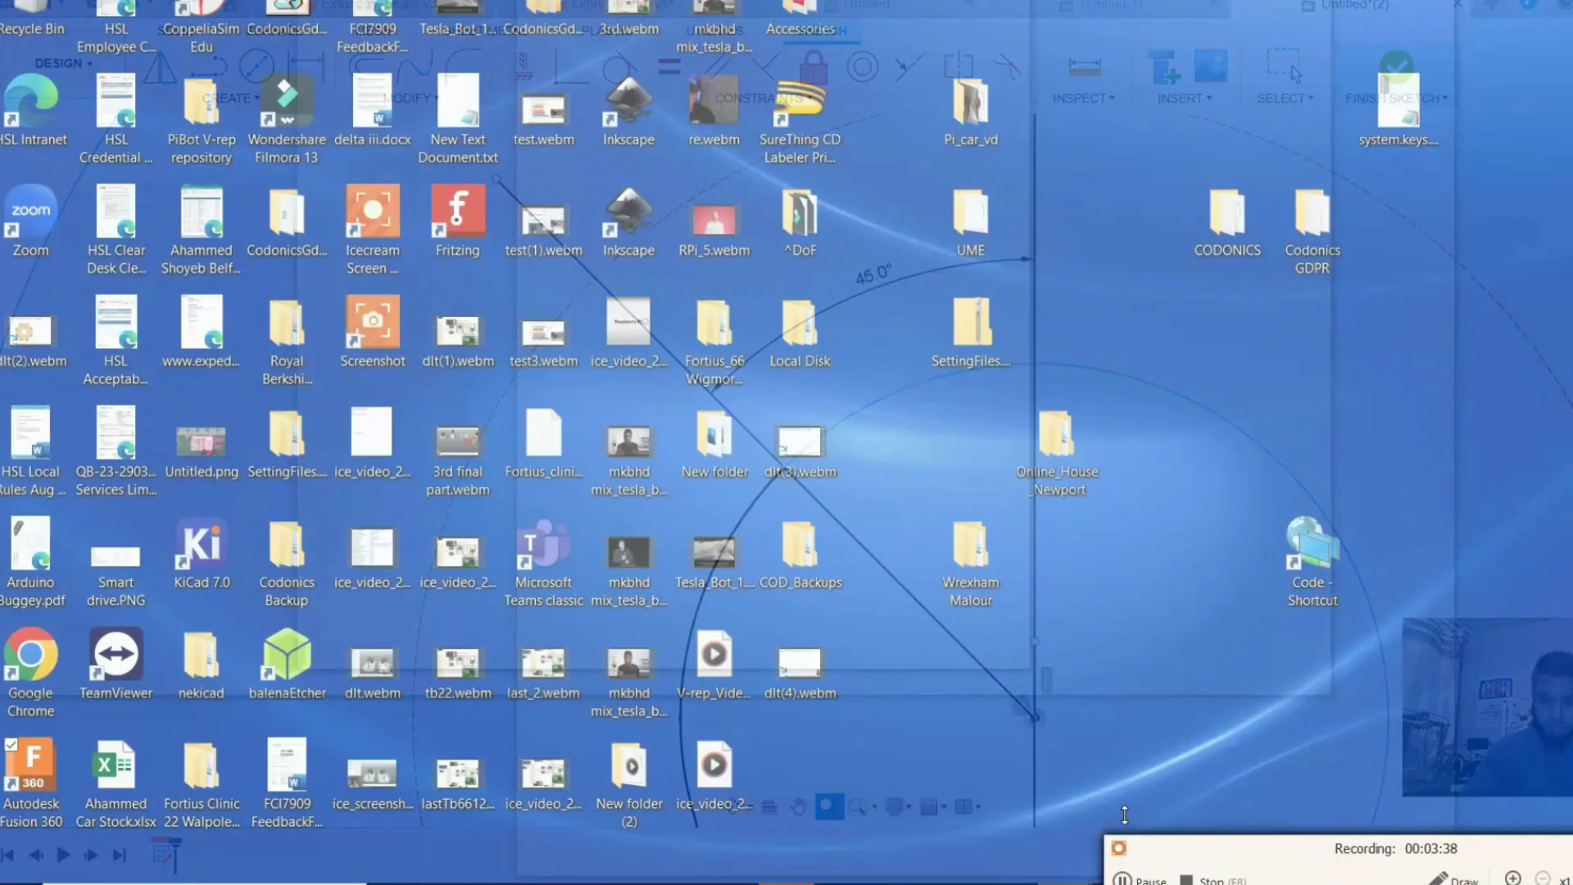
Continue the Ø60 diameter dimension on the disc's outer circle.
click(1133, 868)
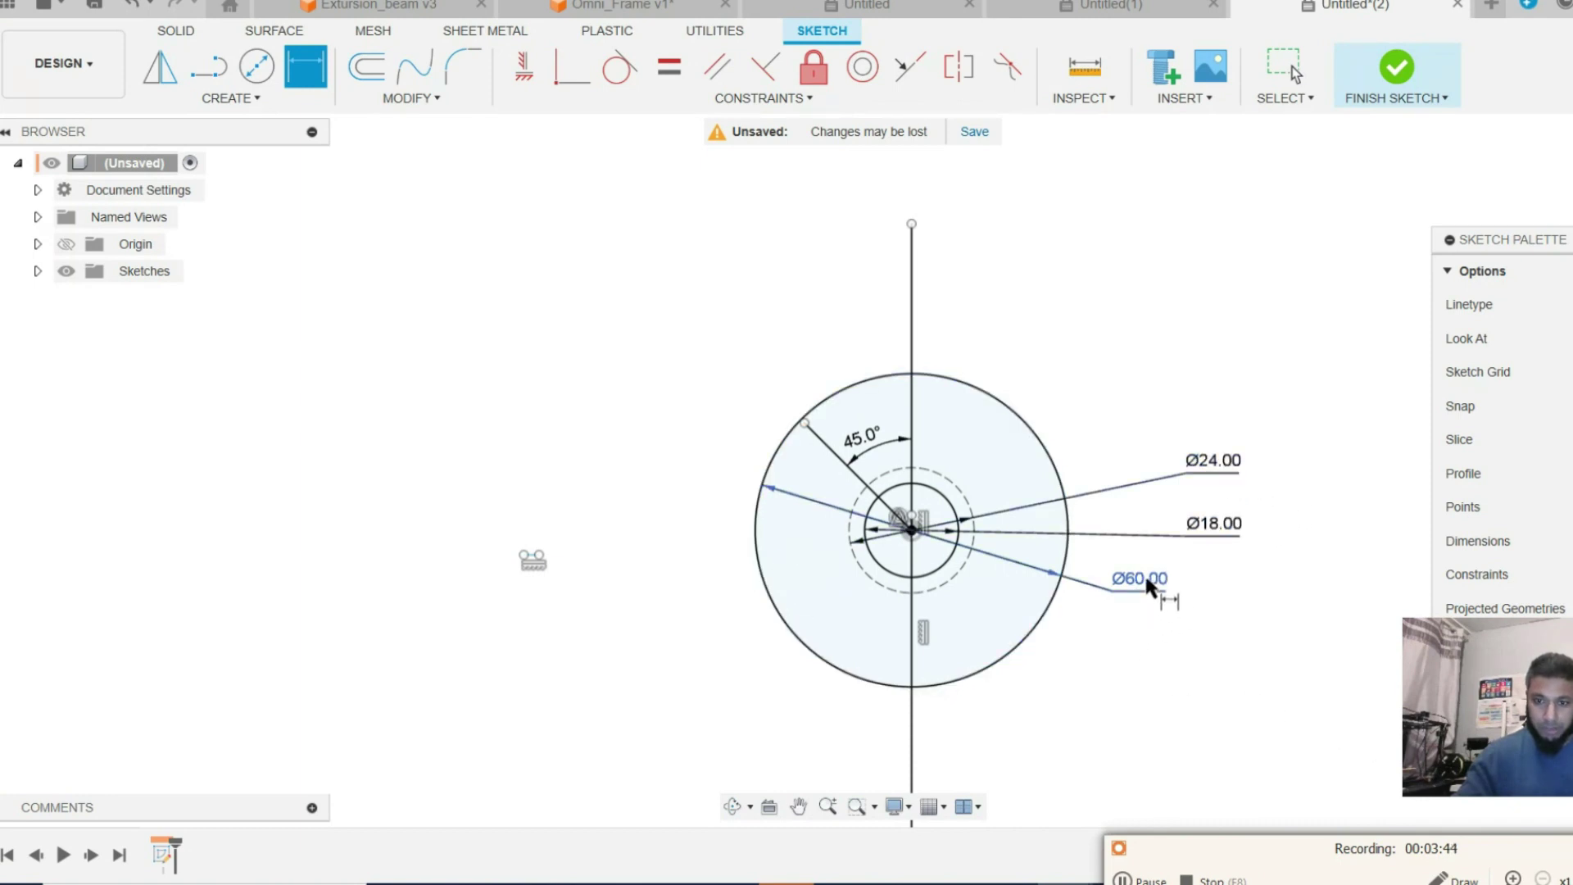
Place the Ø60 dimension, then add a Ø3 circle where the 45° line meets the Ø24 circle.
click(1216, 580)
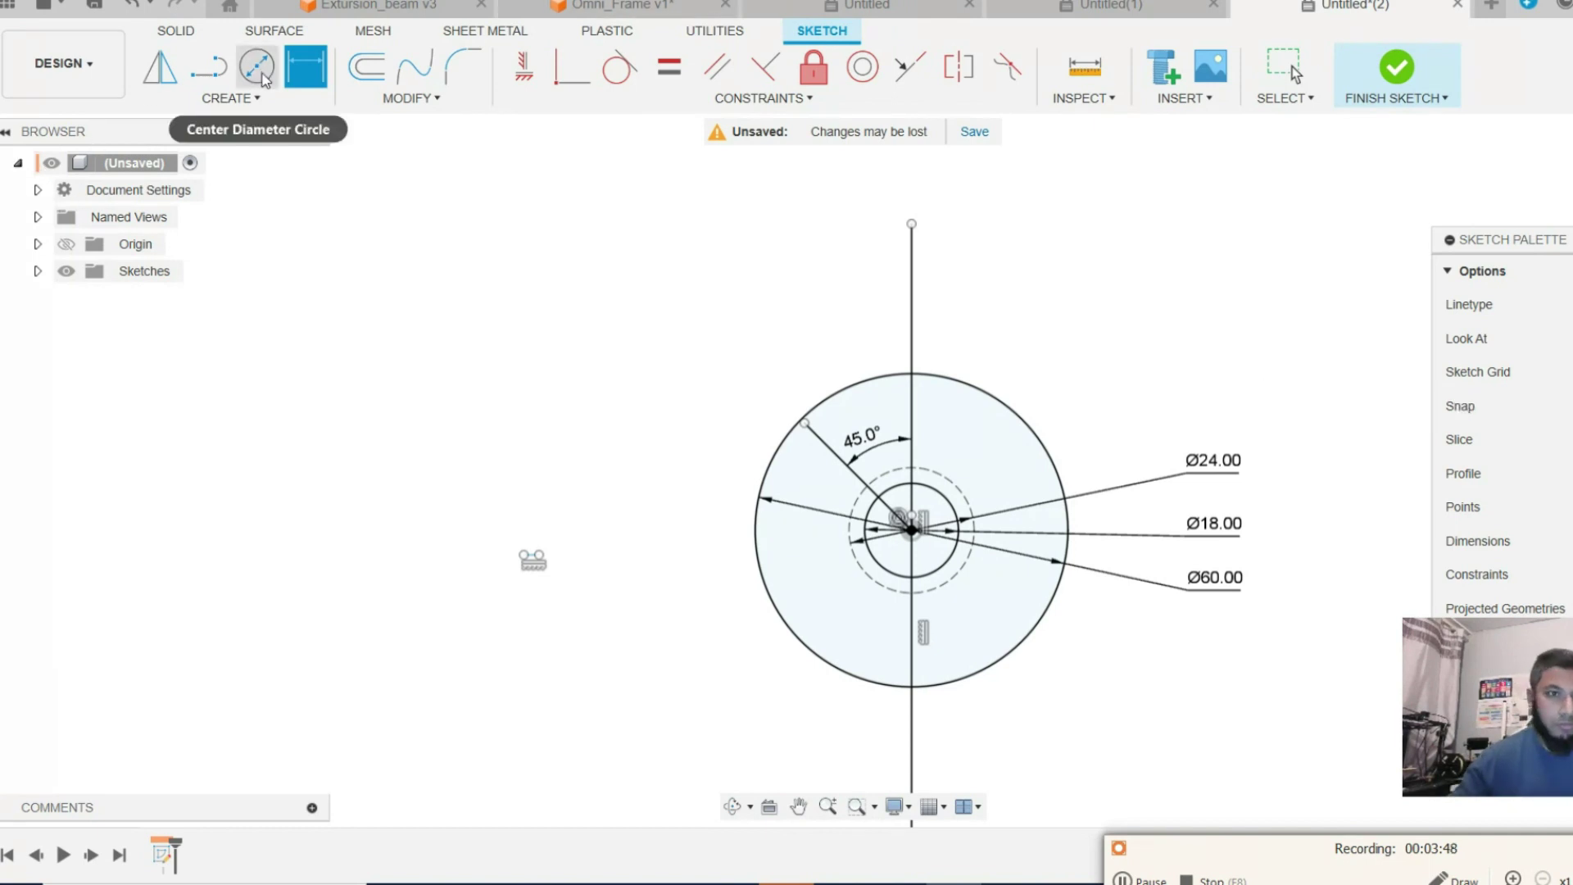
click(256, 66)
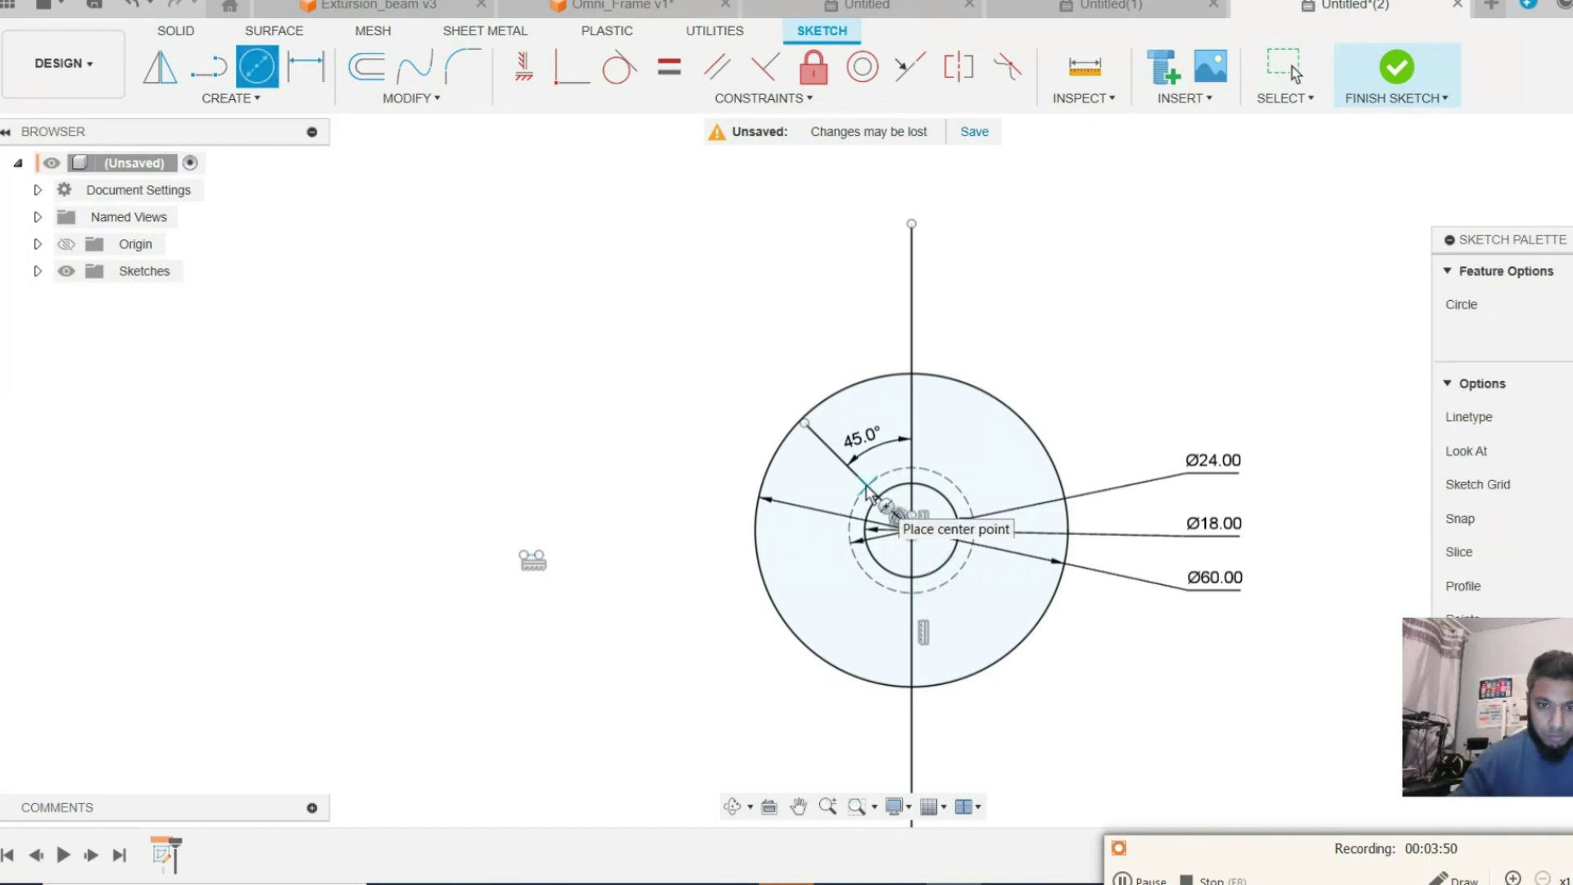
click(866, 487)
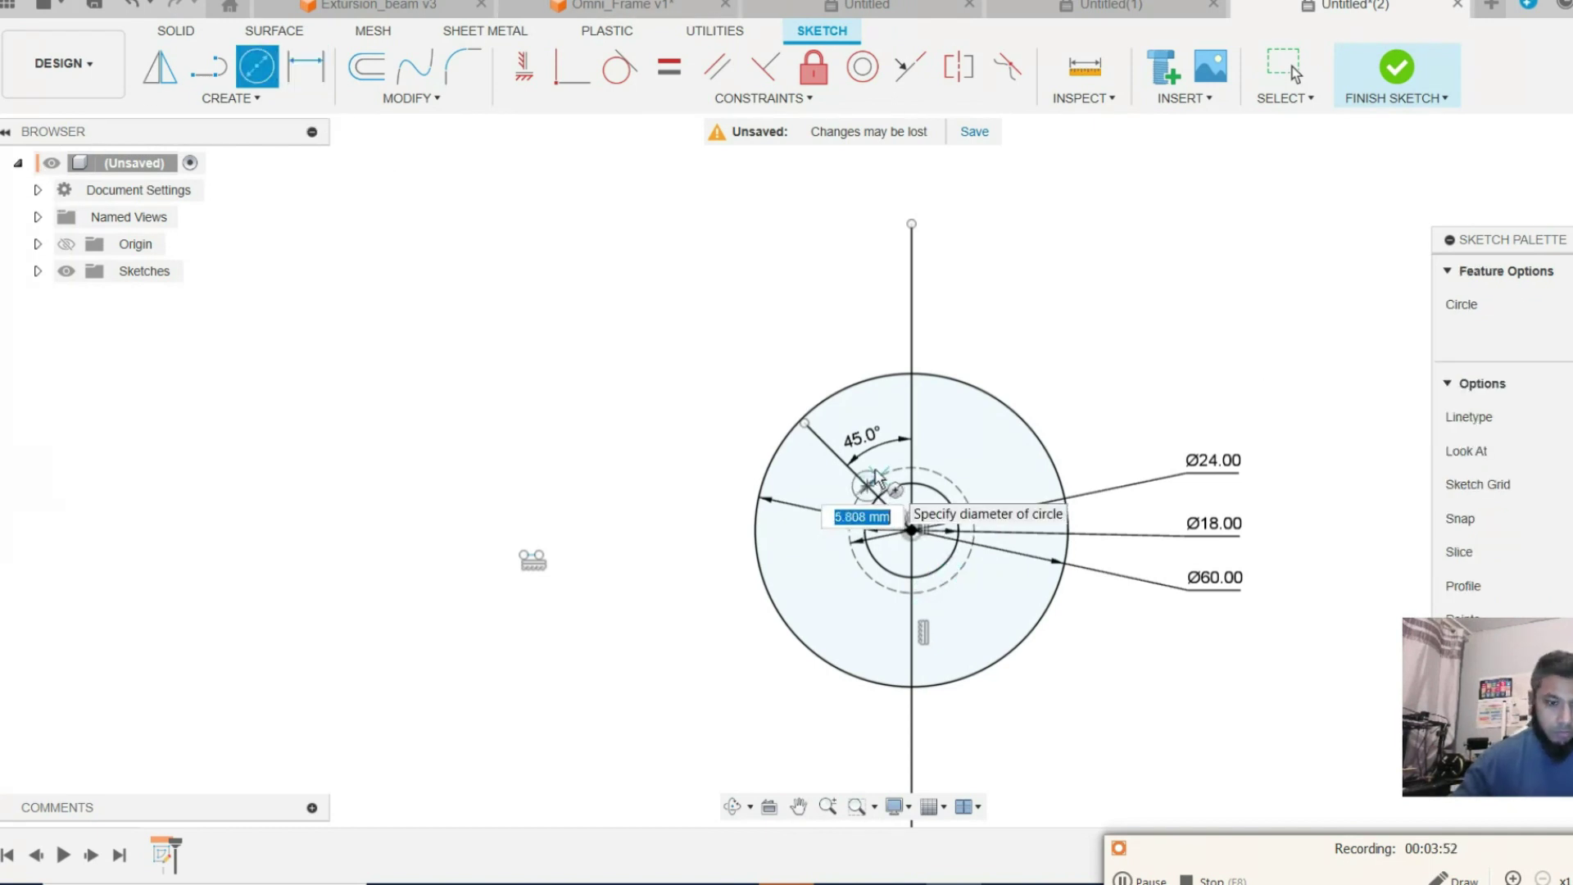
text(3)
key(Return)
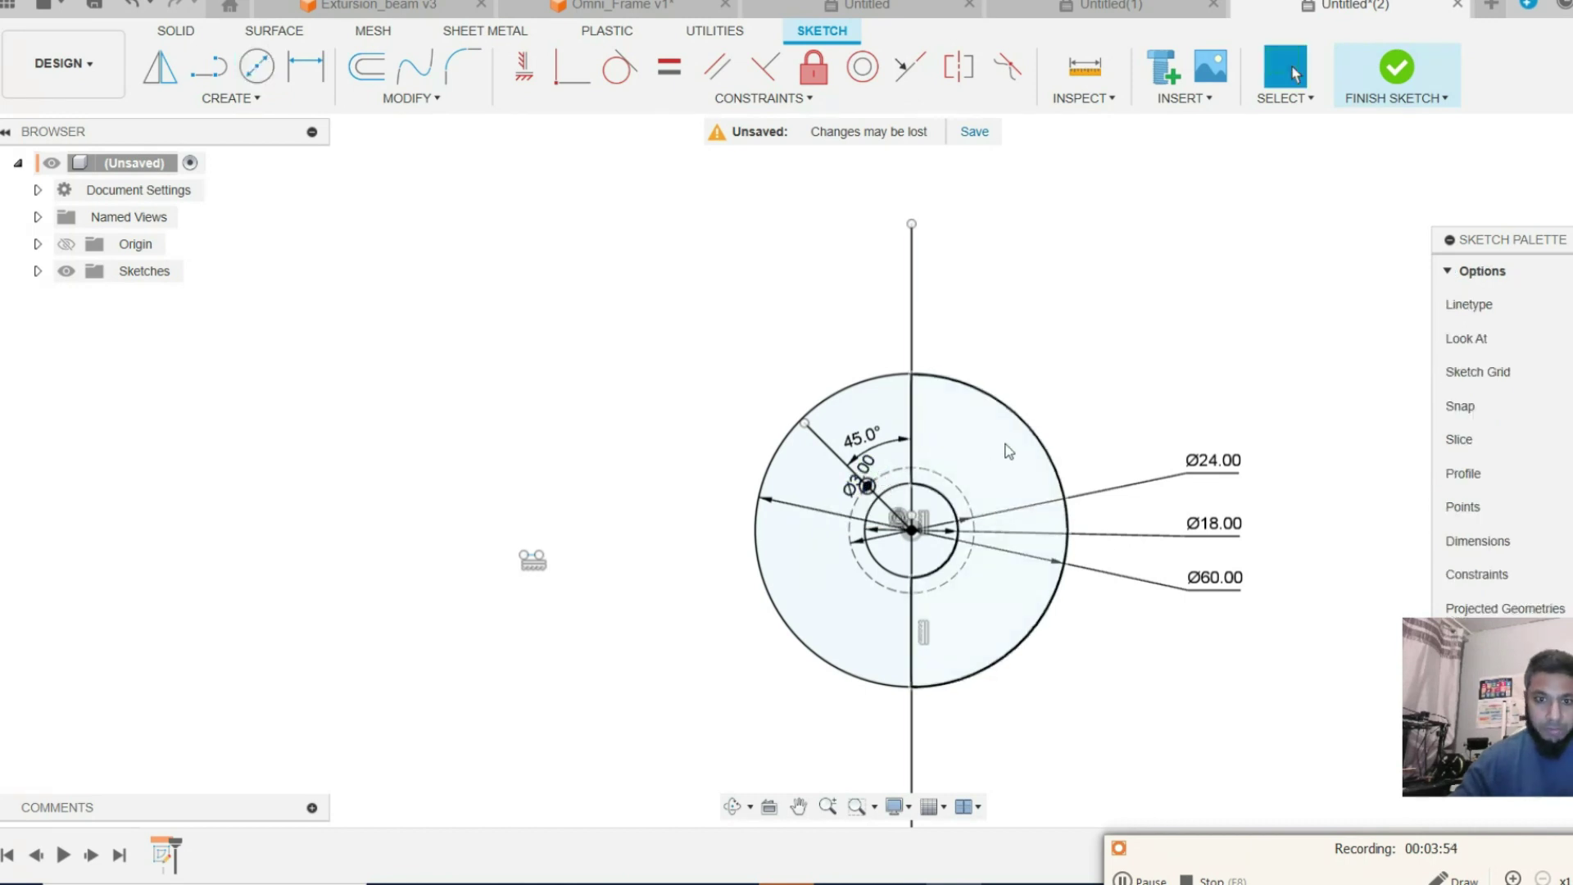
click(1294, 74)
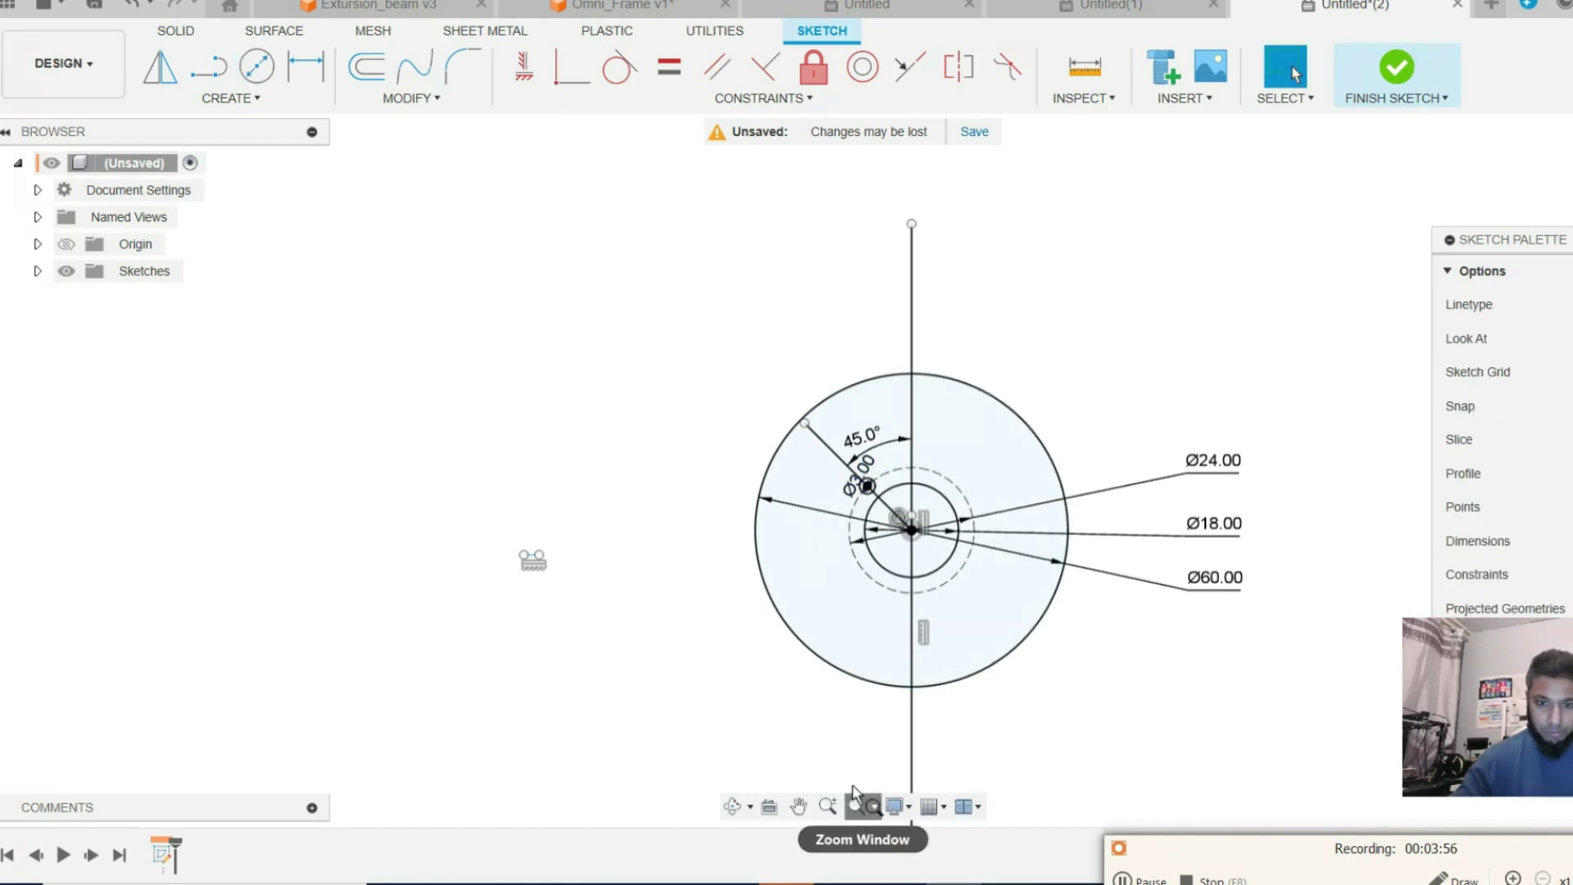
click(854, 792)
drag(1114, 717, 843, 422)
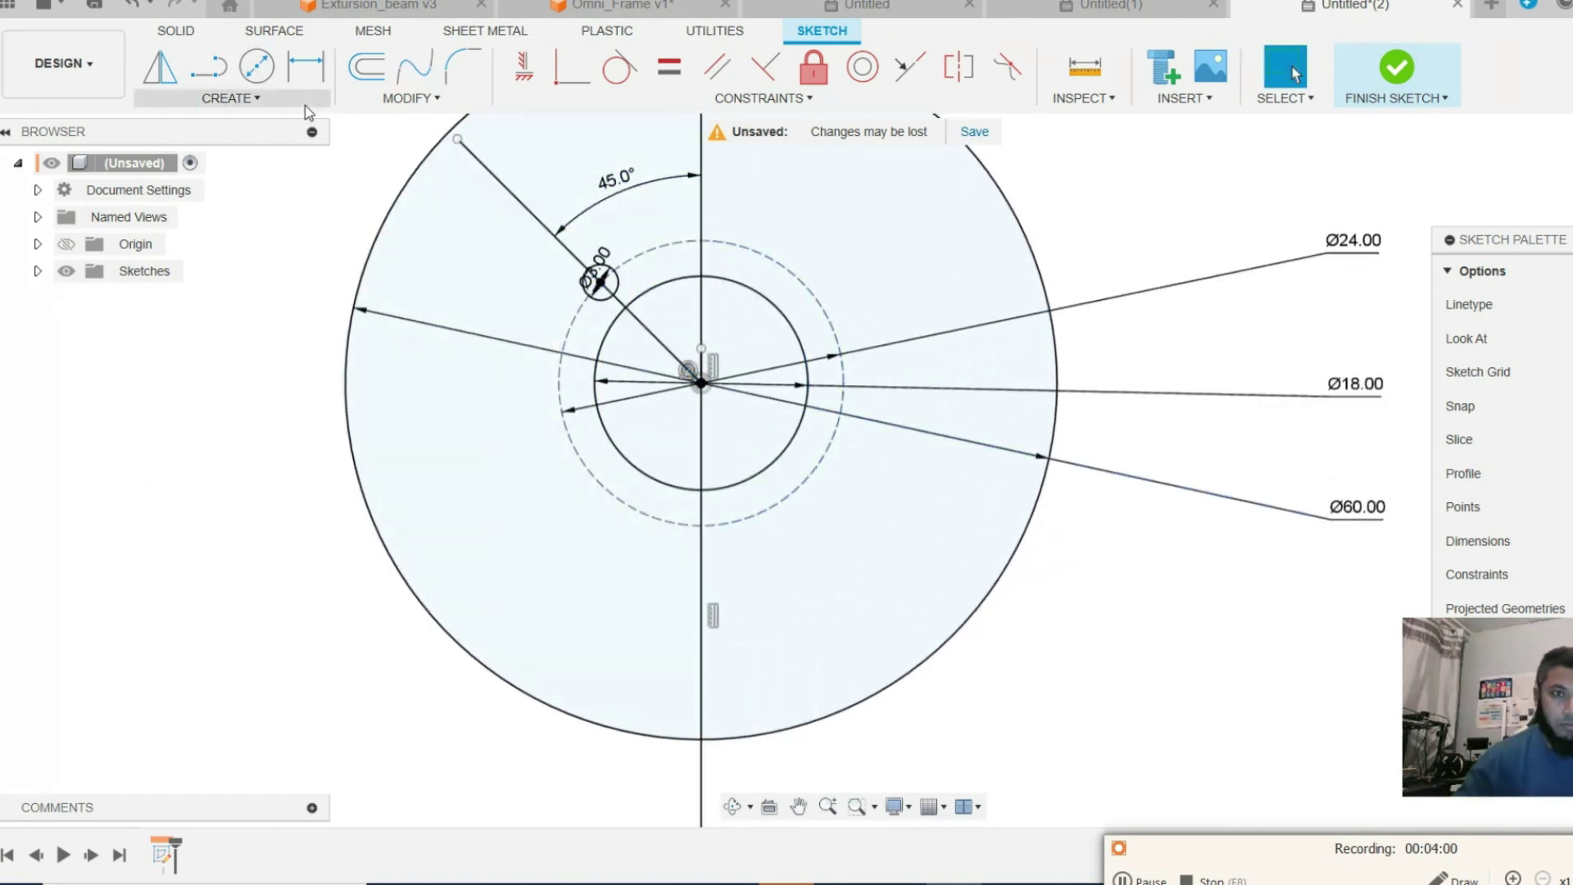
Trim the 45° line segments and the upper-right and lower-left dashed arcs.
click(406, 99)
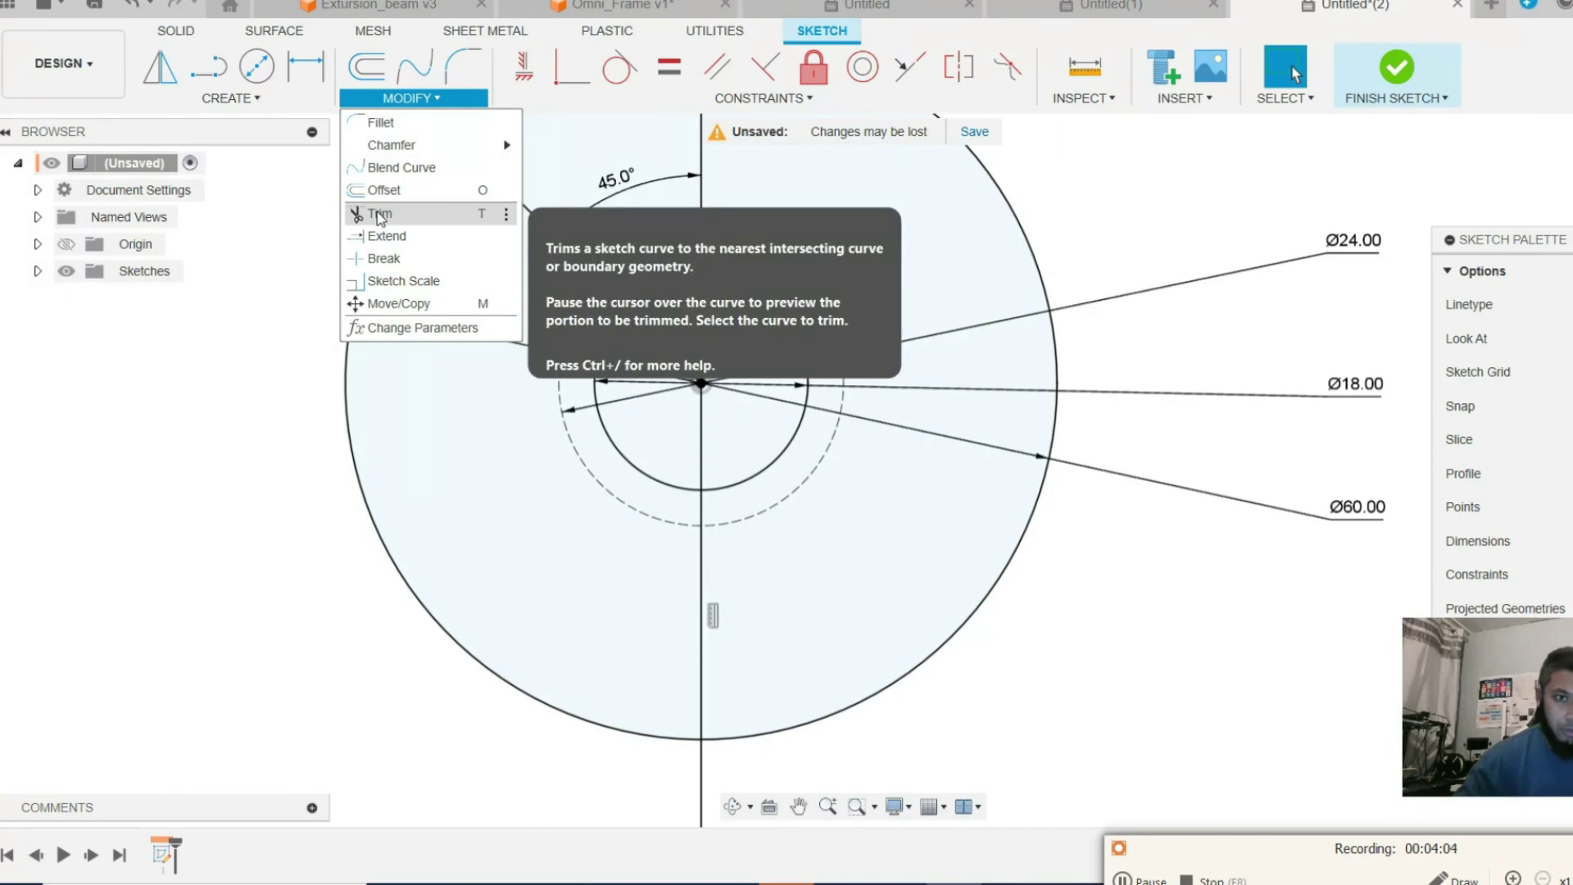
click(378, 215)
click(521, 212)
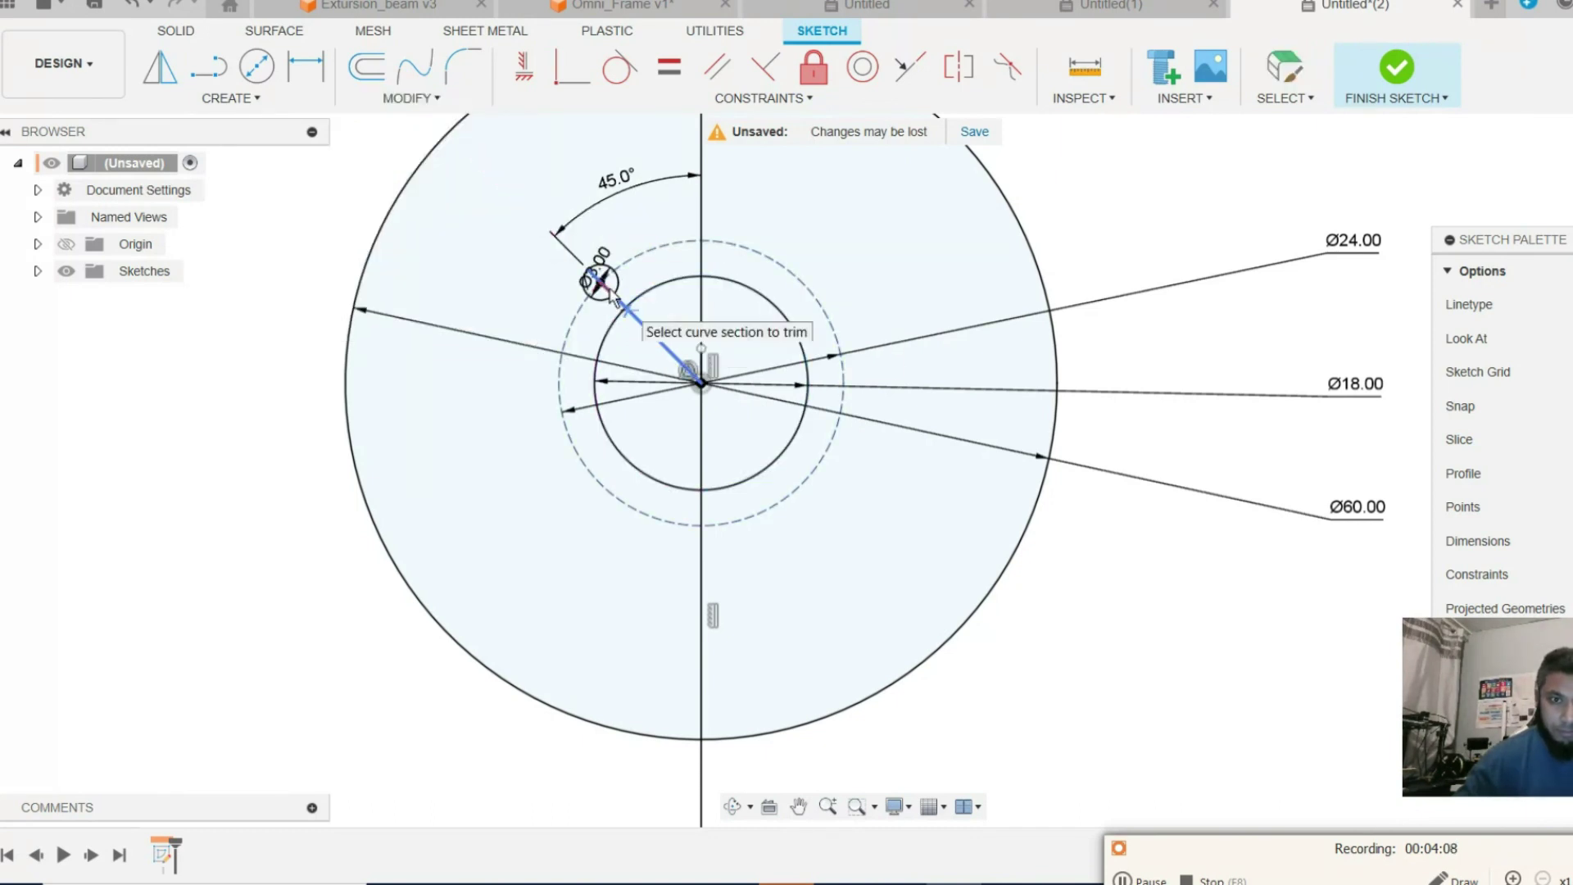
click(608, 297)
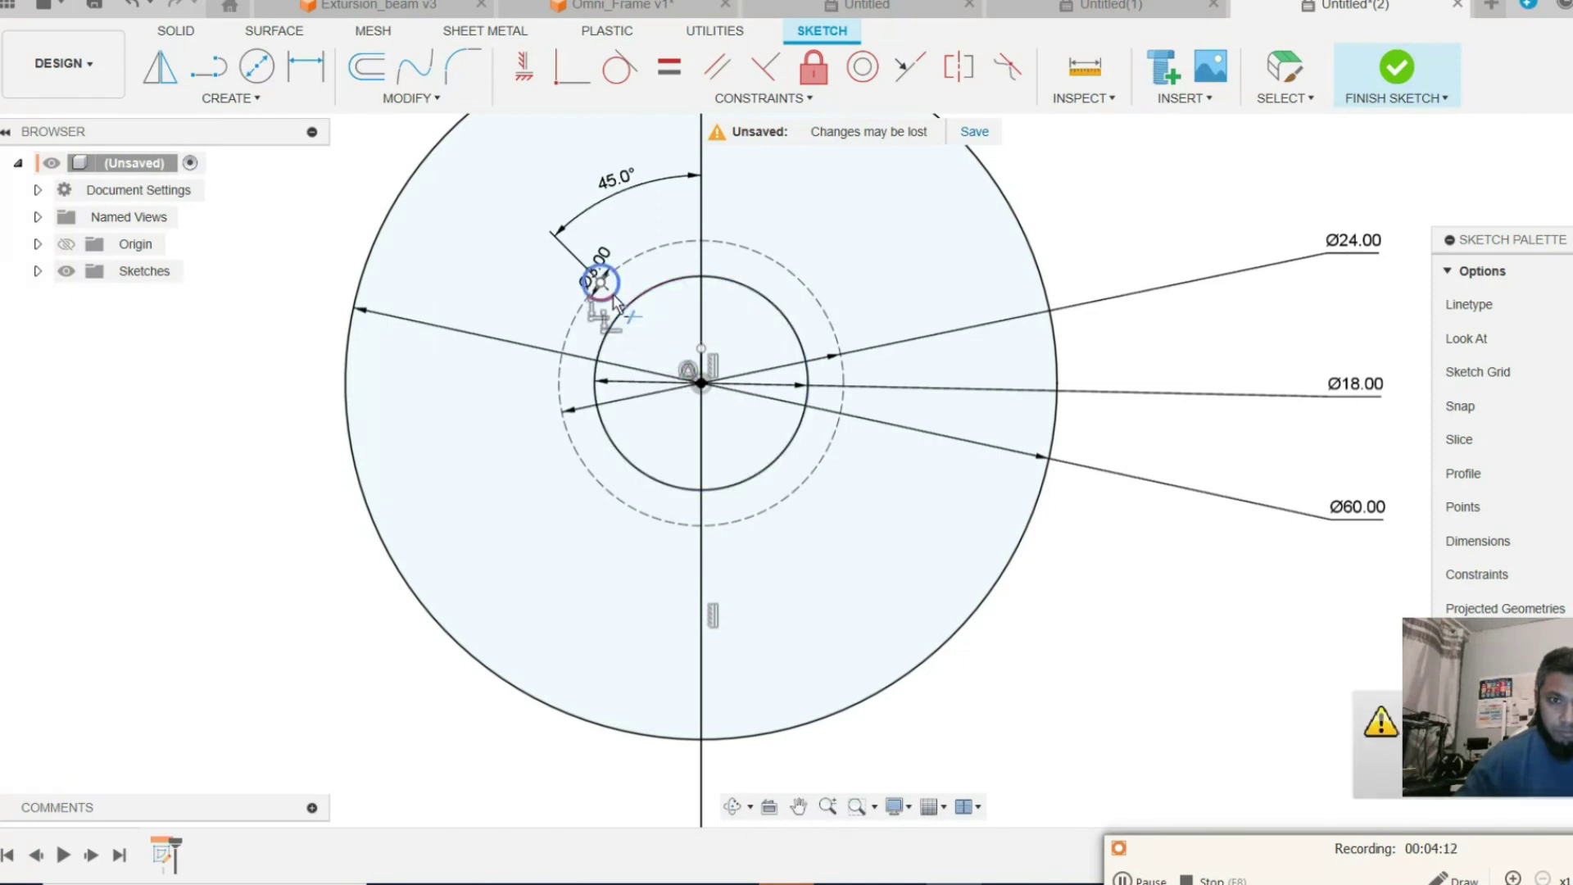
click(621, 303)
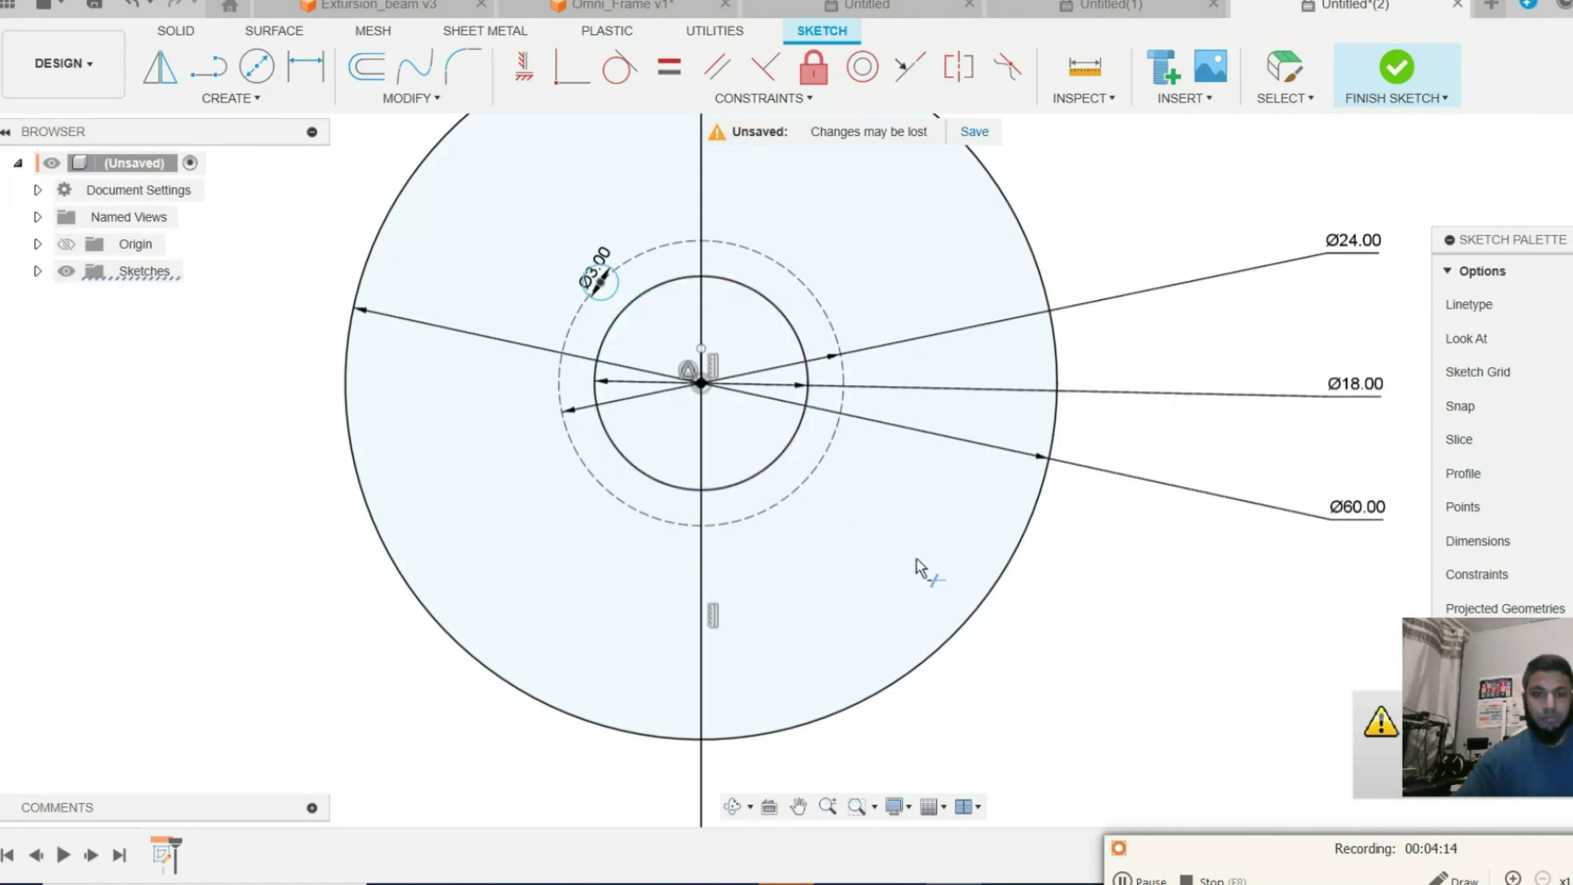
click(792, 280)
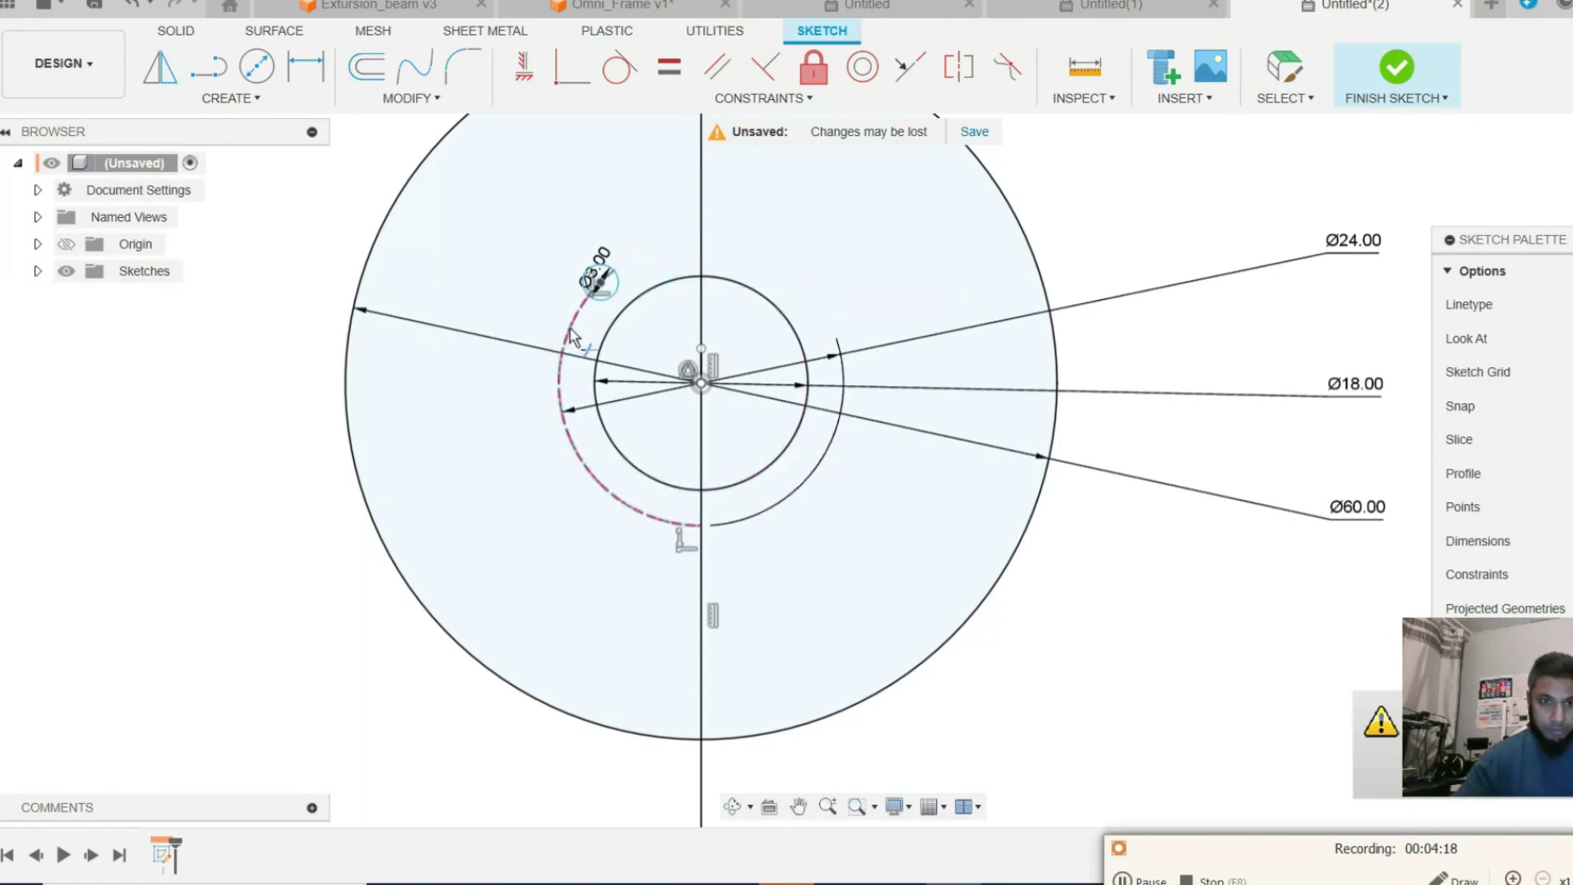
click(567, 417)
Trim the remaining dashed arc through the Ø3 circle and view the whole disc again.
click(874, 806)
click(827, 835)
drag(670, 342, 524, 212)
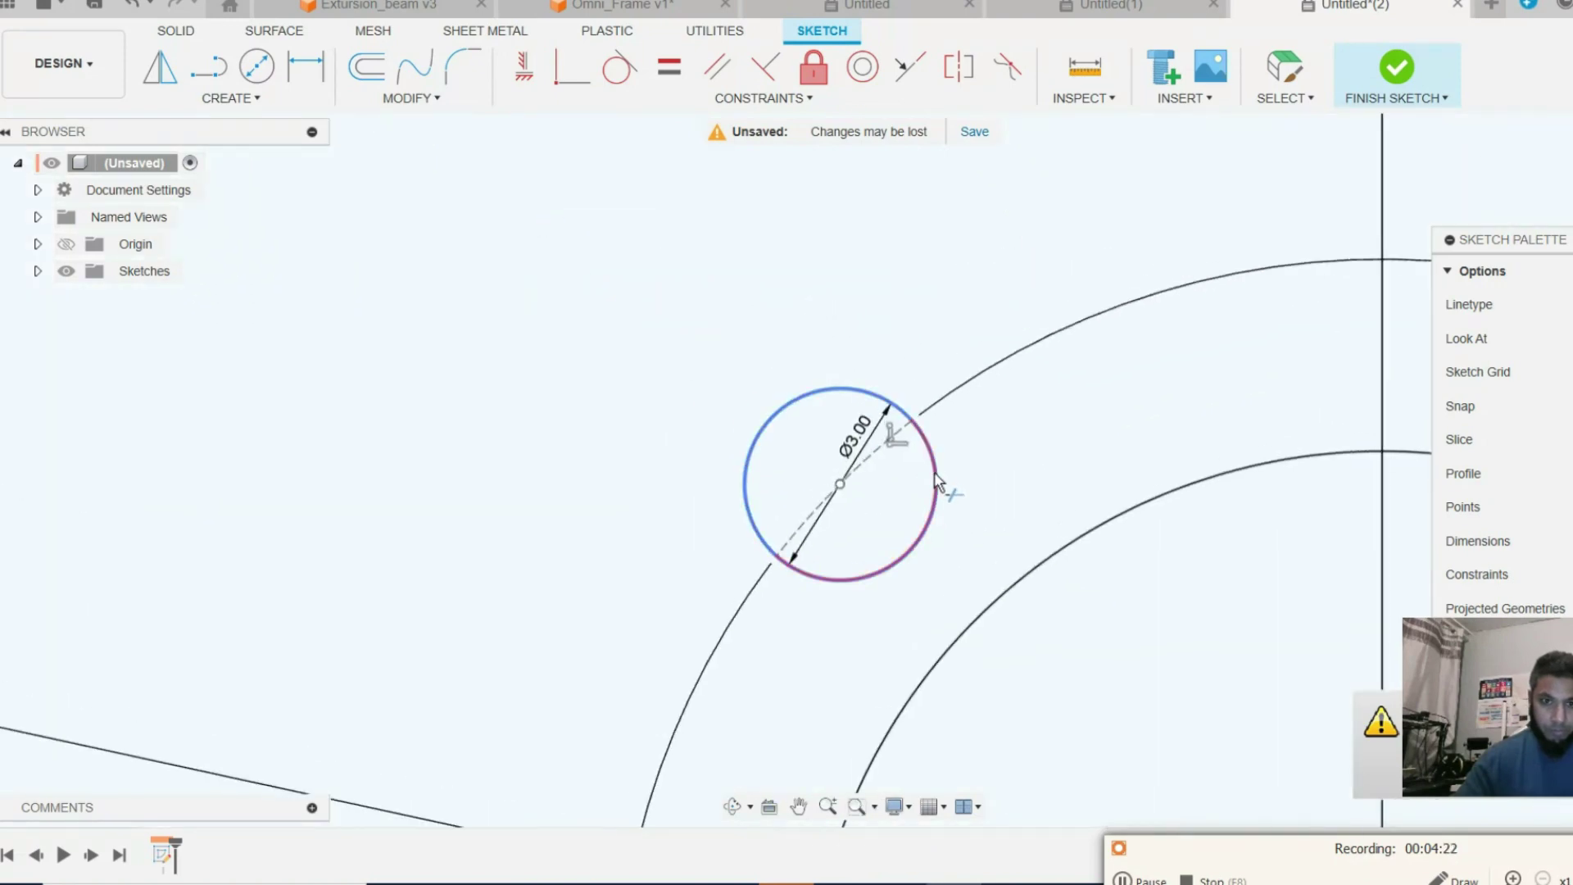
click(875, 466)
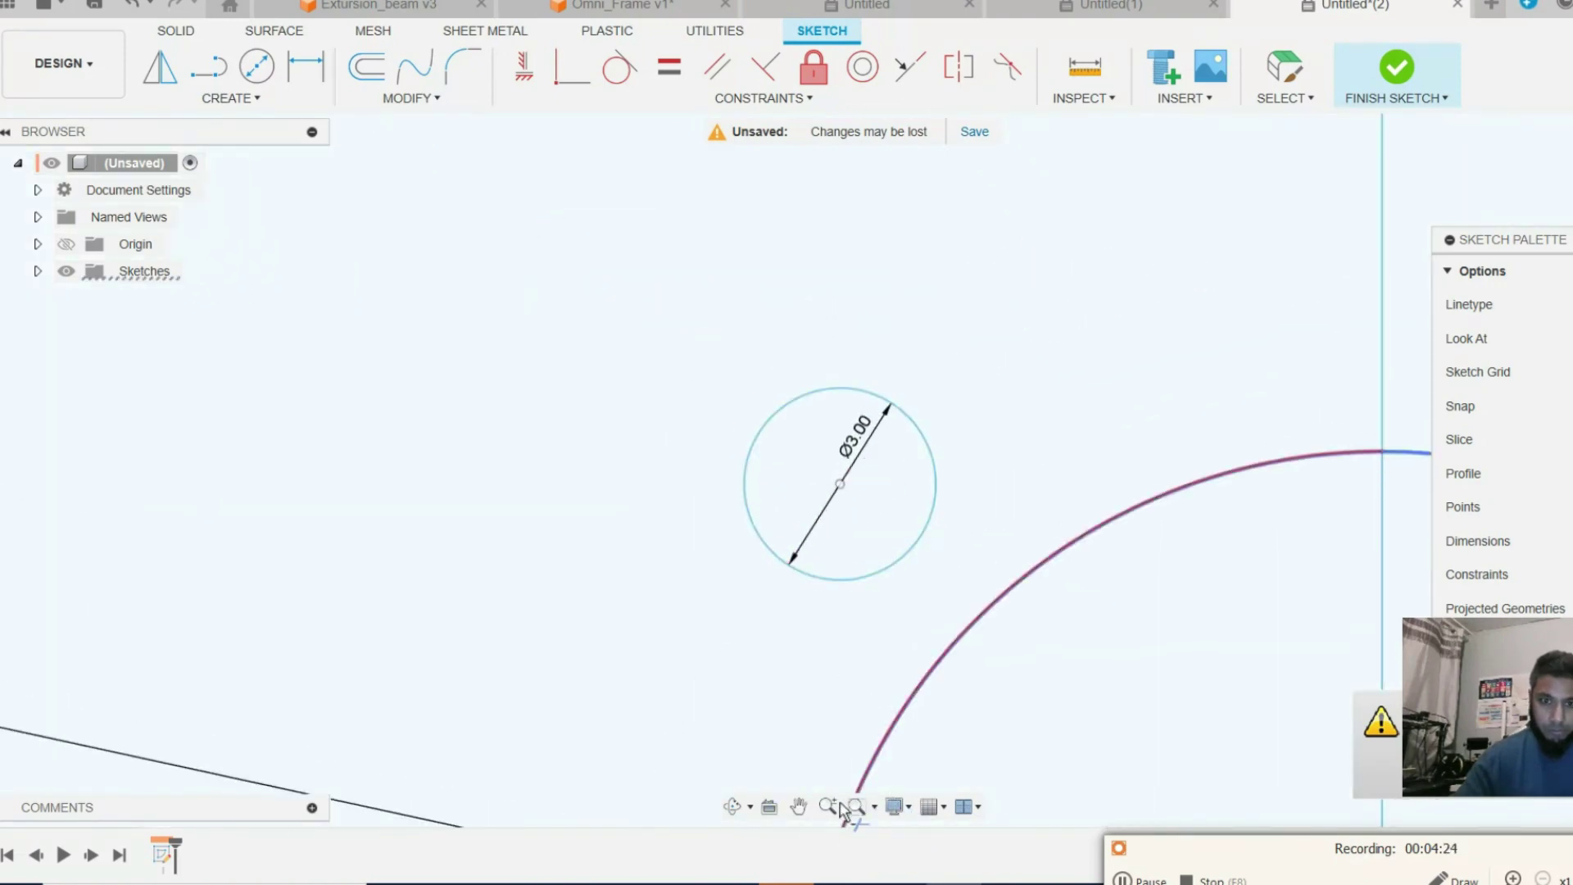
click(827, 806)
mouse_move(1013, 355)
mouse_down()
mouse_move(1018, 495)
mouse_move(839, 218)
mouse_move(835, 123)
mouse_up()
drag(378, 573, 307, 588)
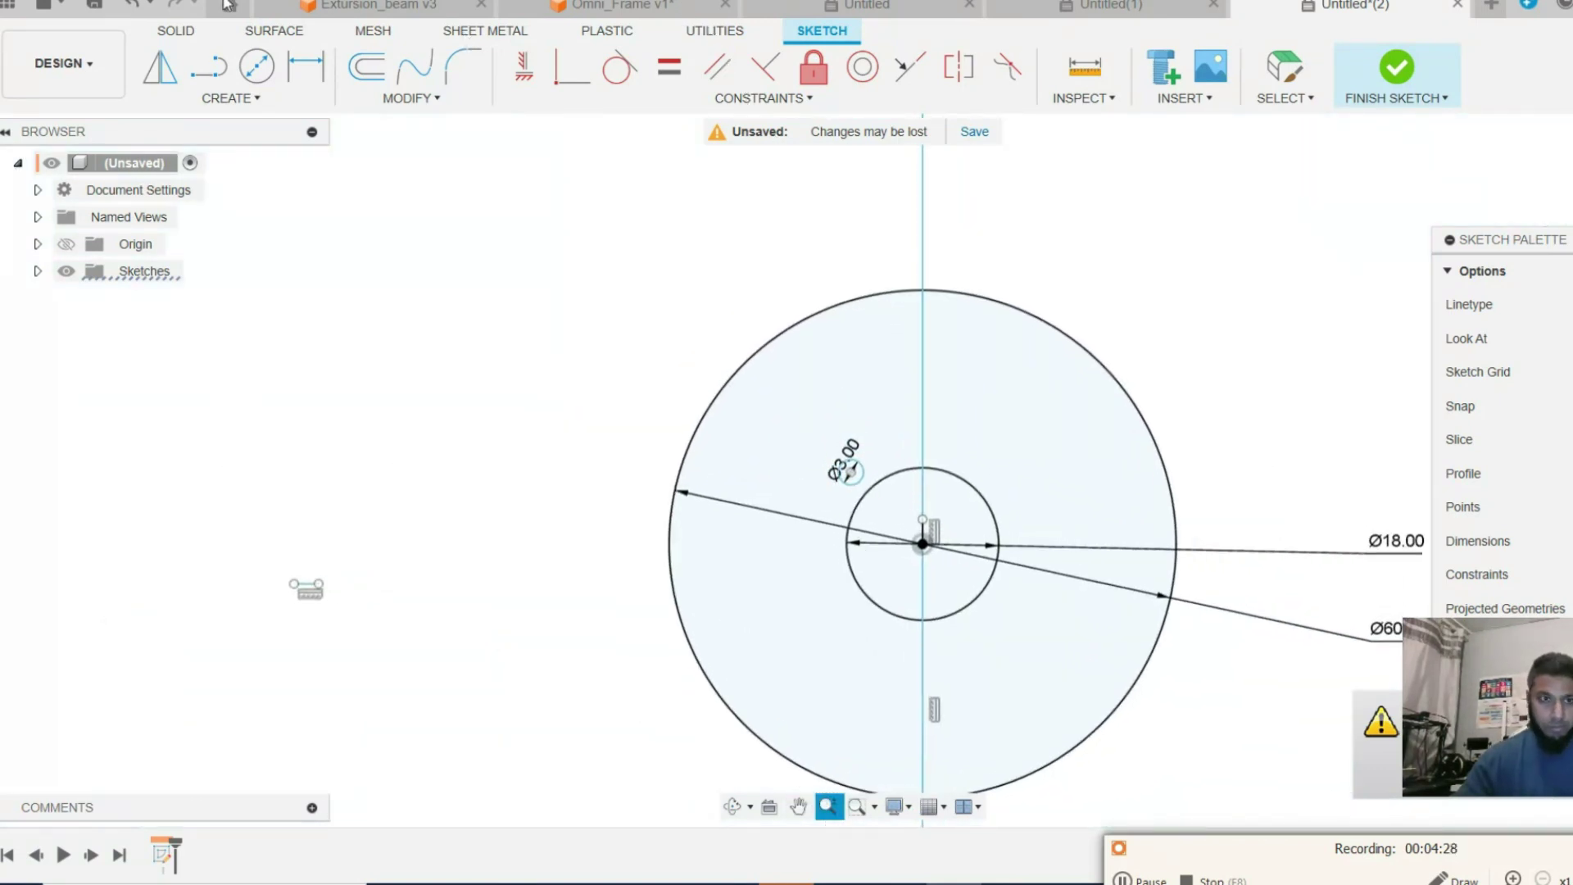
Circular-pattern the Ø3 hole around the disc centre with a quantity of 4.
click(243, 100)
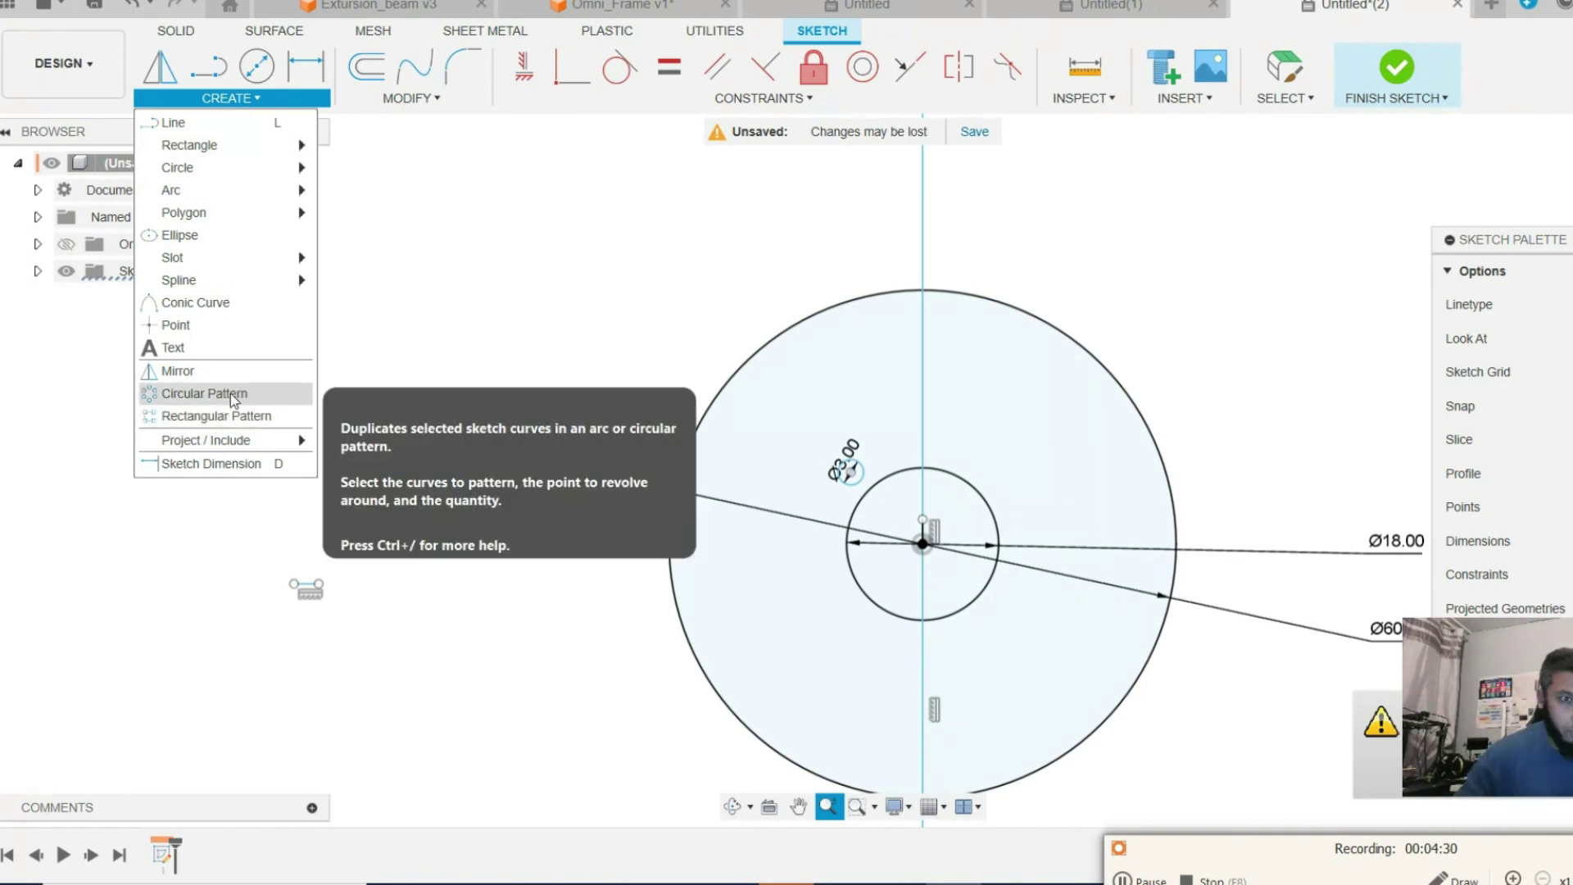
click(204, 394)
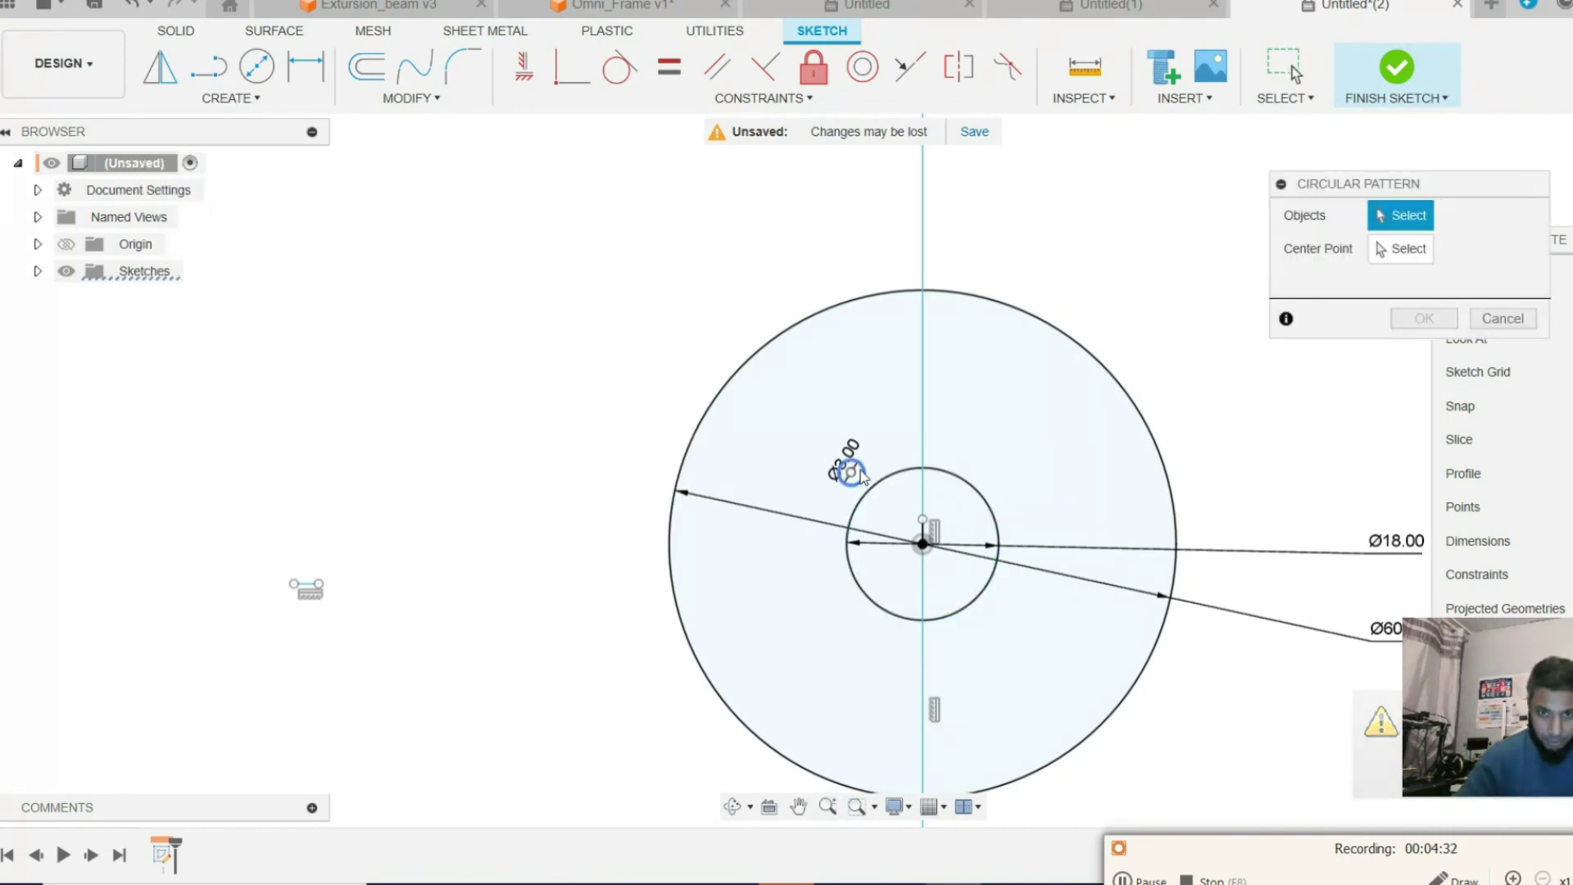
click(860, 472)
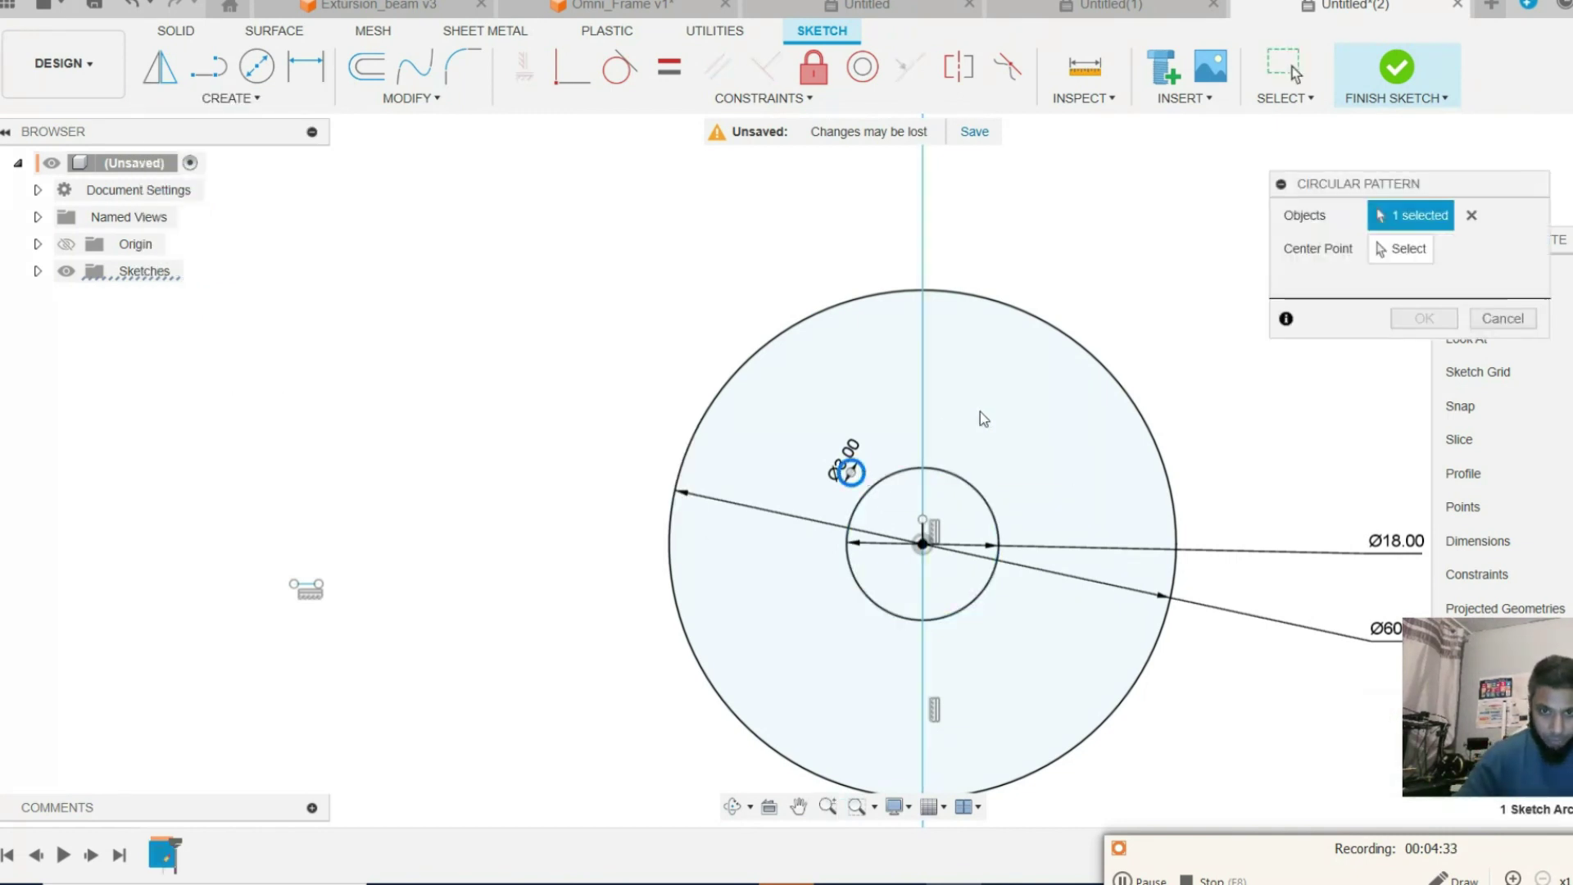
click(1401, 249)
click(996, 518)
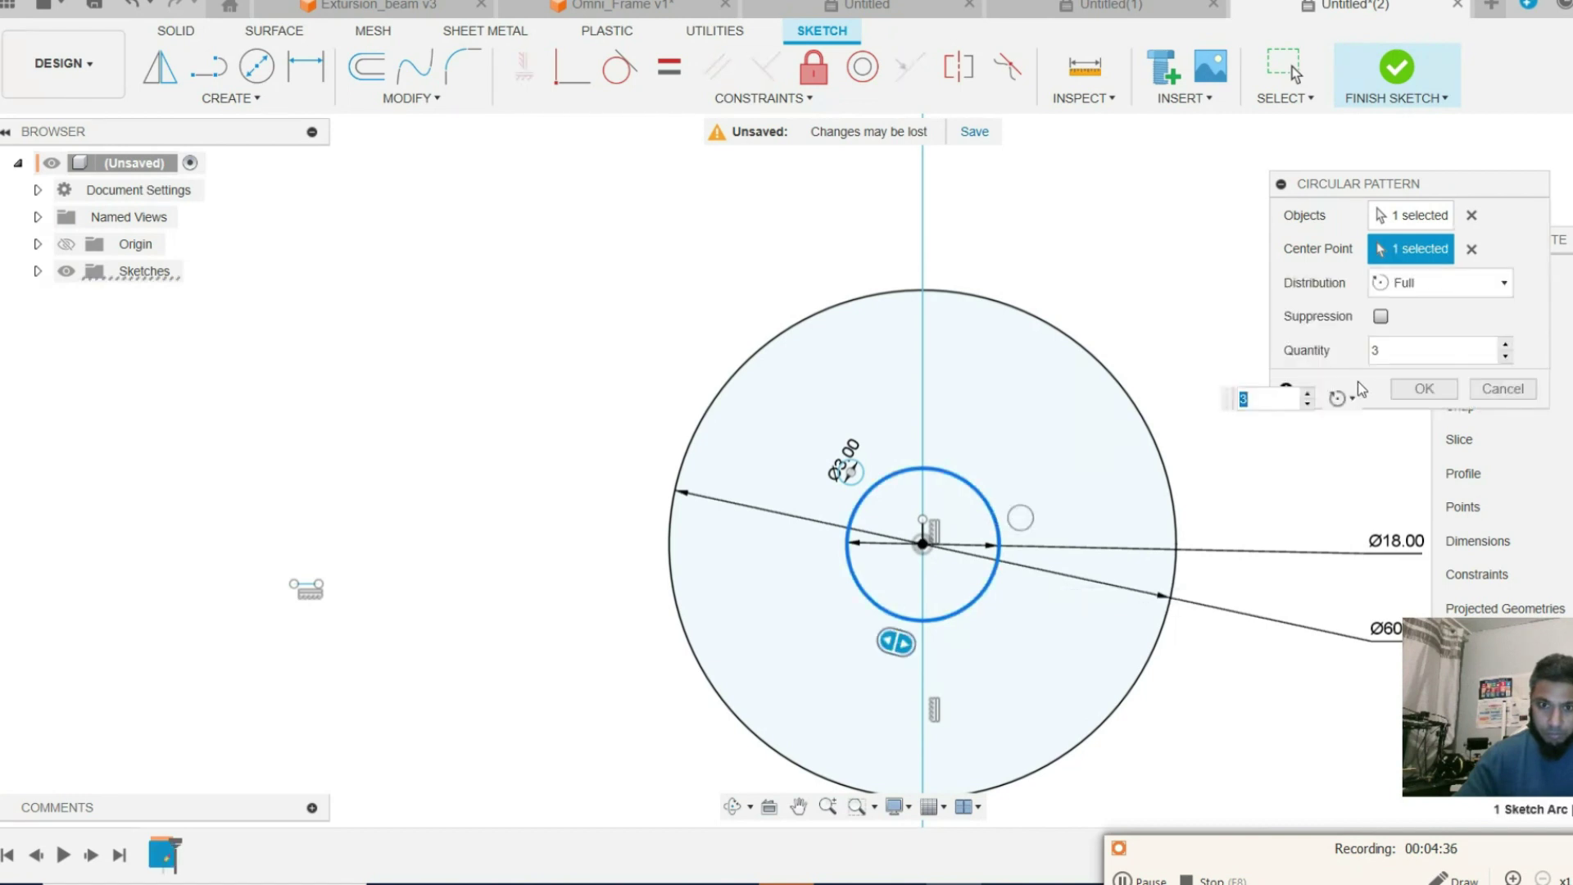
click(1430, 349)
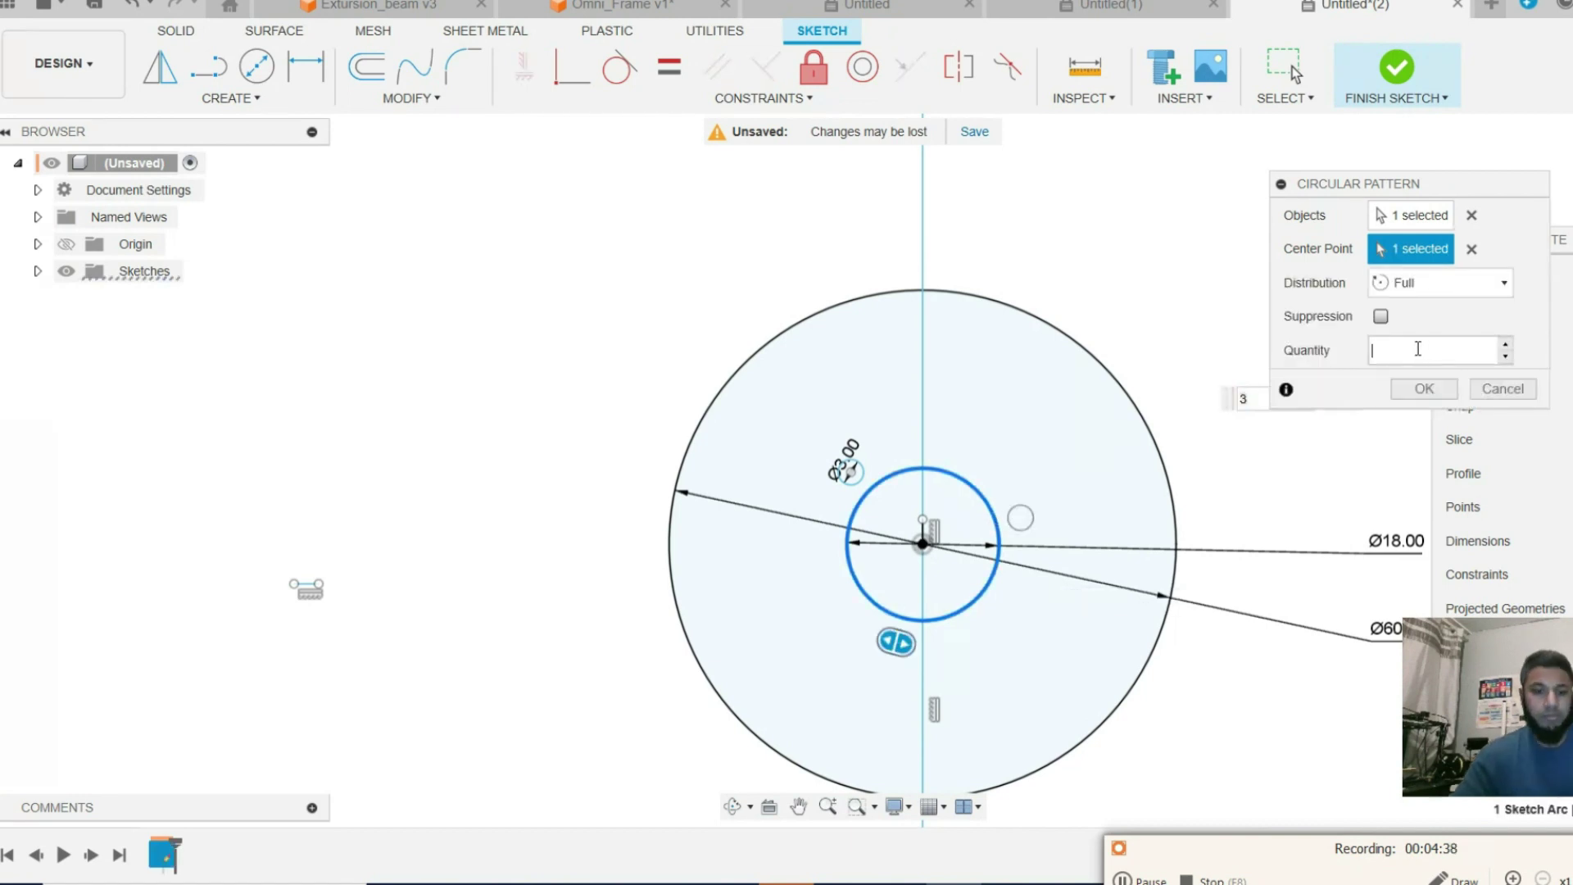
text(4)
click(1432, 395)
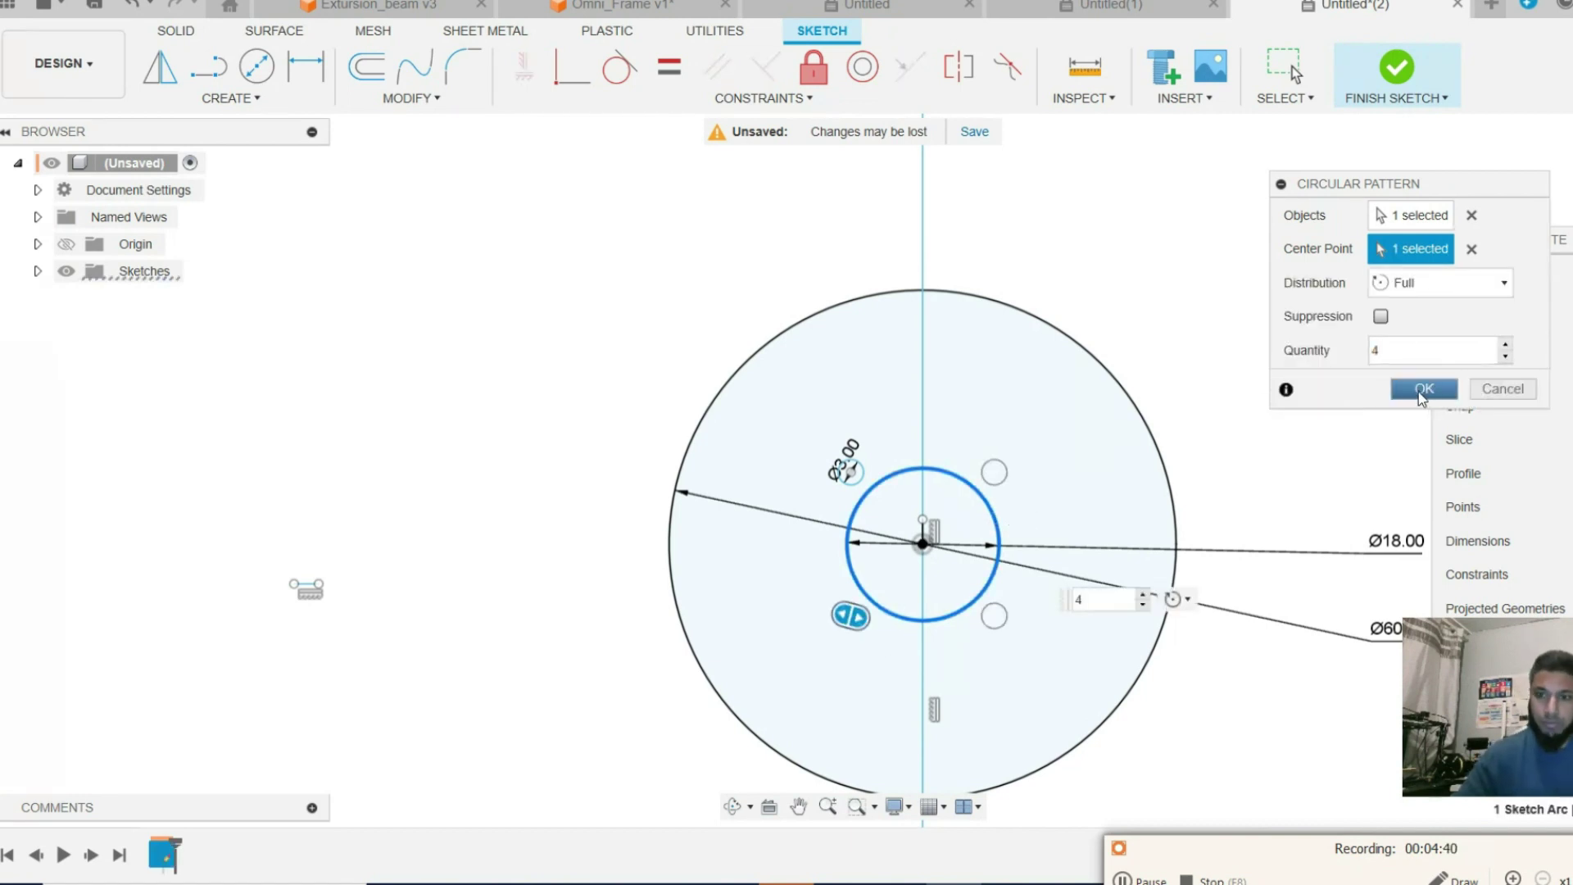
click(1422, 390)
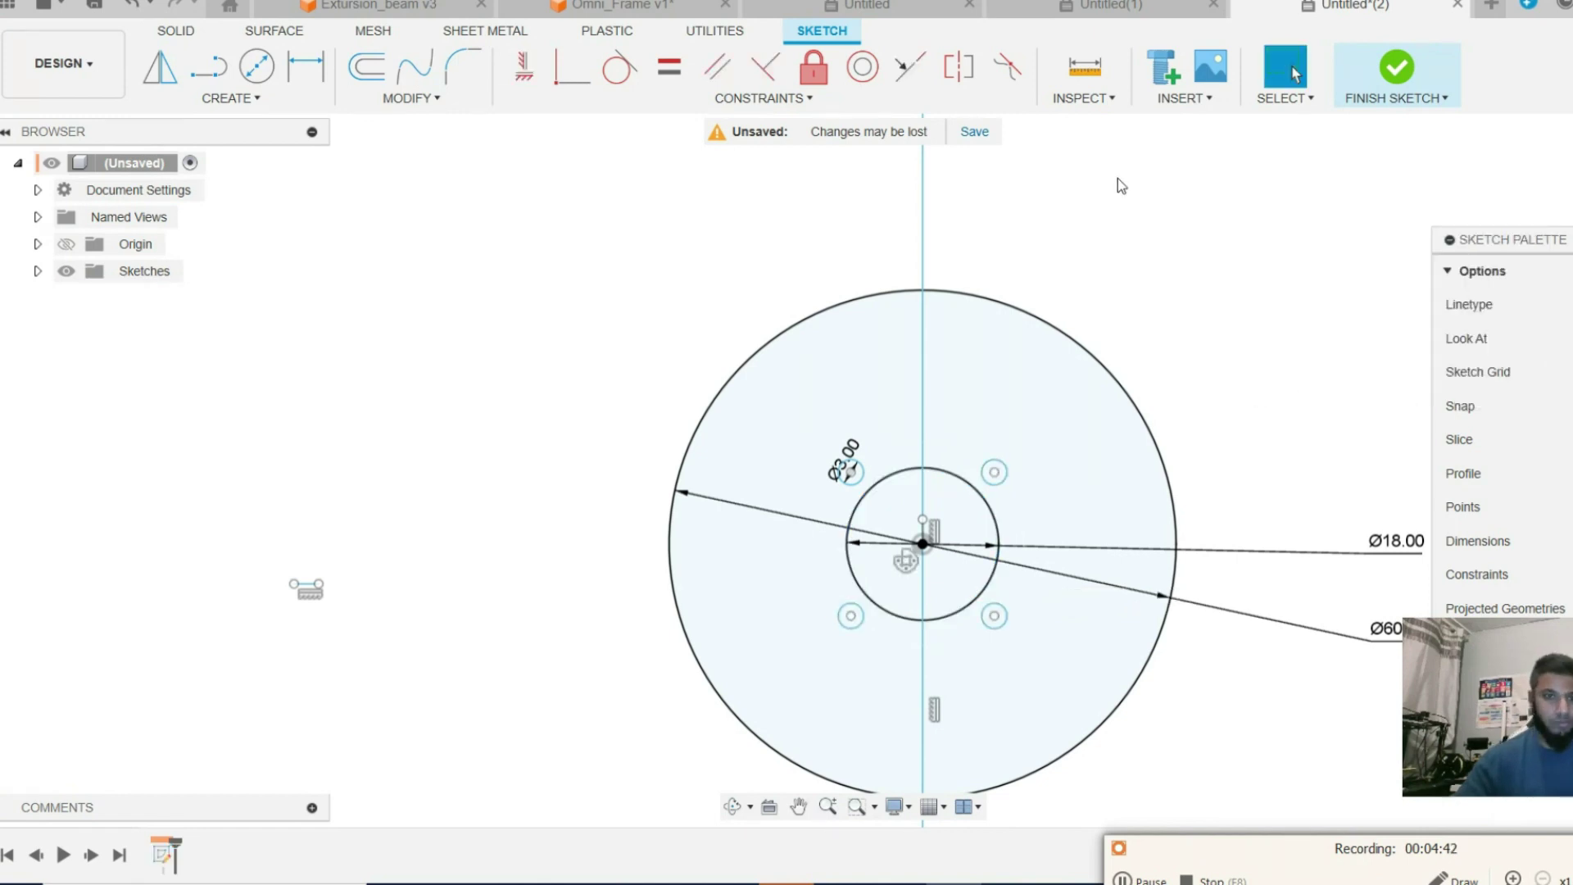
click(224, 77)
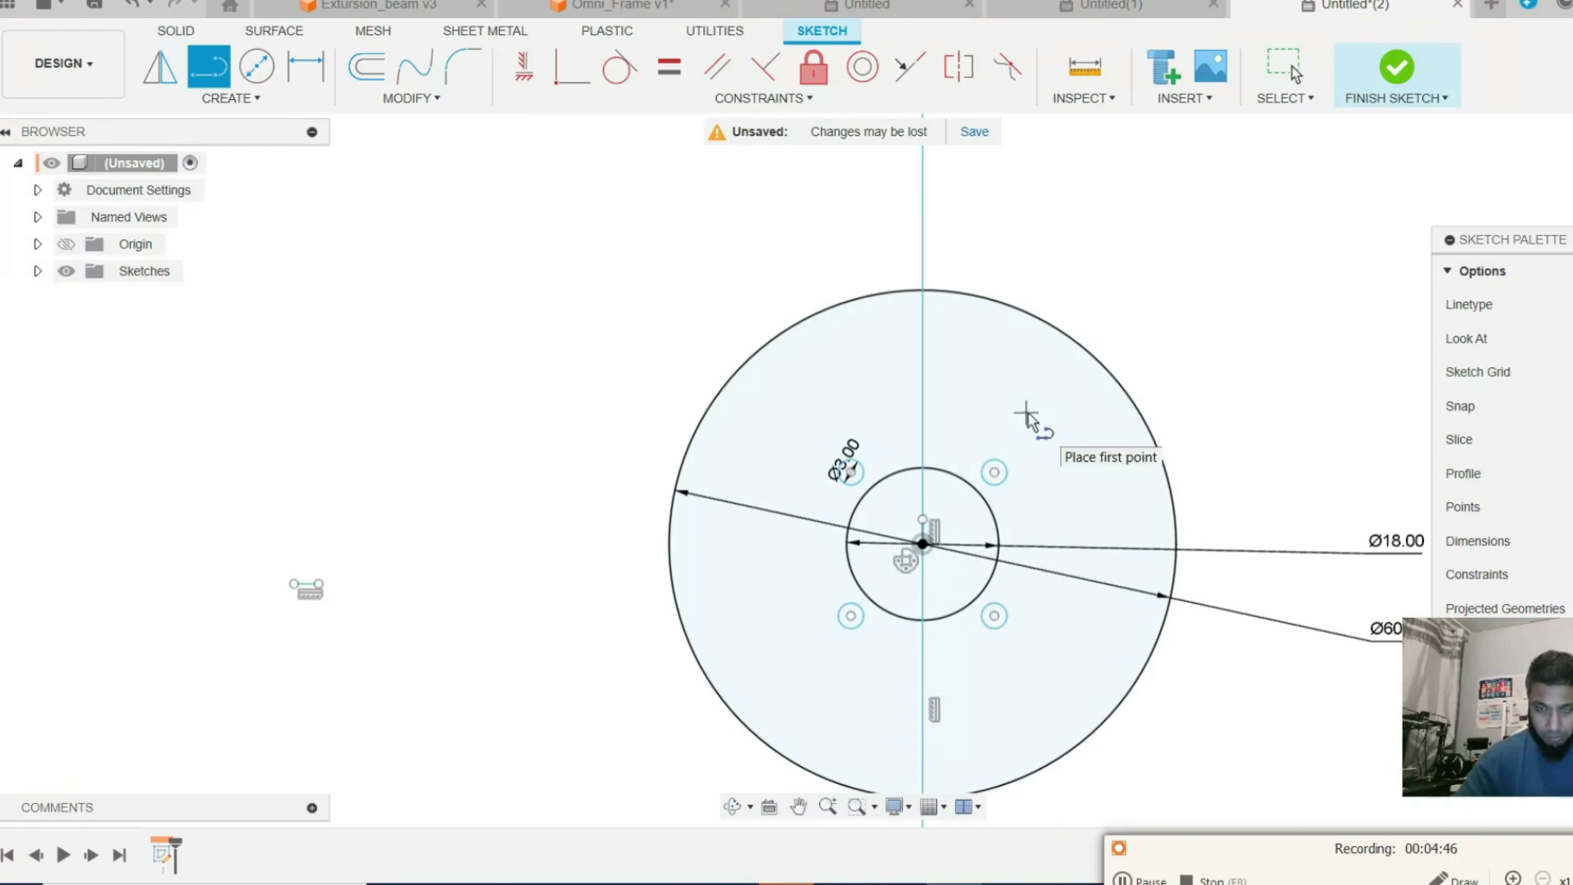
Draw a stepped open outline of diagonal, horizontal and vertical lines above the disc centre.
mouse_move(1026, 414)
mouse_down()
mouse_move(934, 418)
mouse_move(930, 358)
mouse_move(940, 393)
mouse_move(1016, 403)
mouse_move(1052, 354)
mouse_move(881, 349)
mouse_move(805, 428)
mouse_up()
key(Escape)
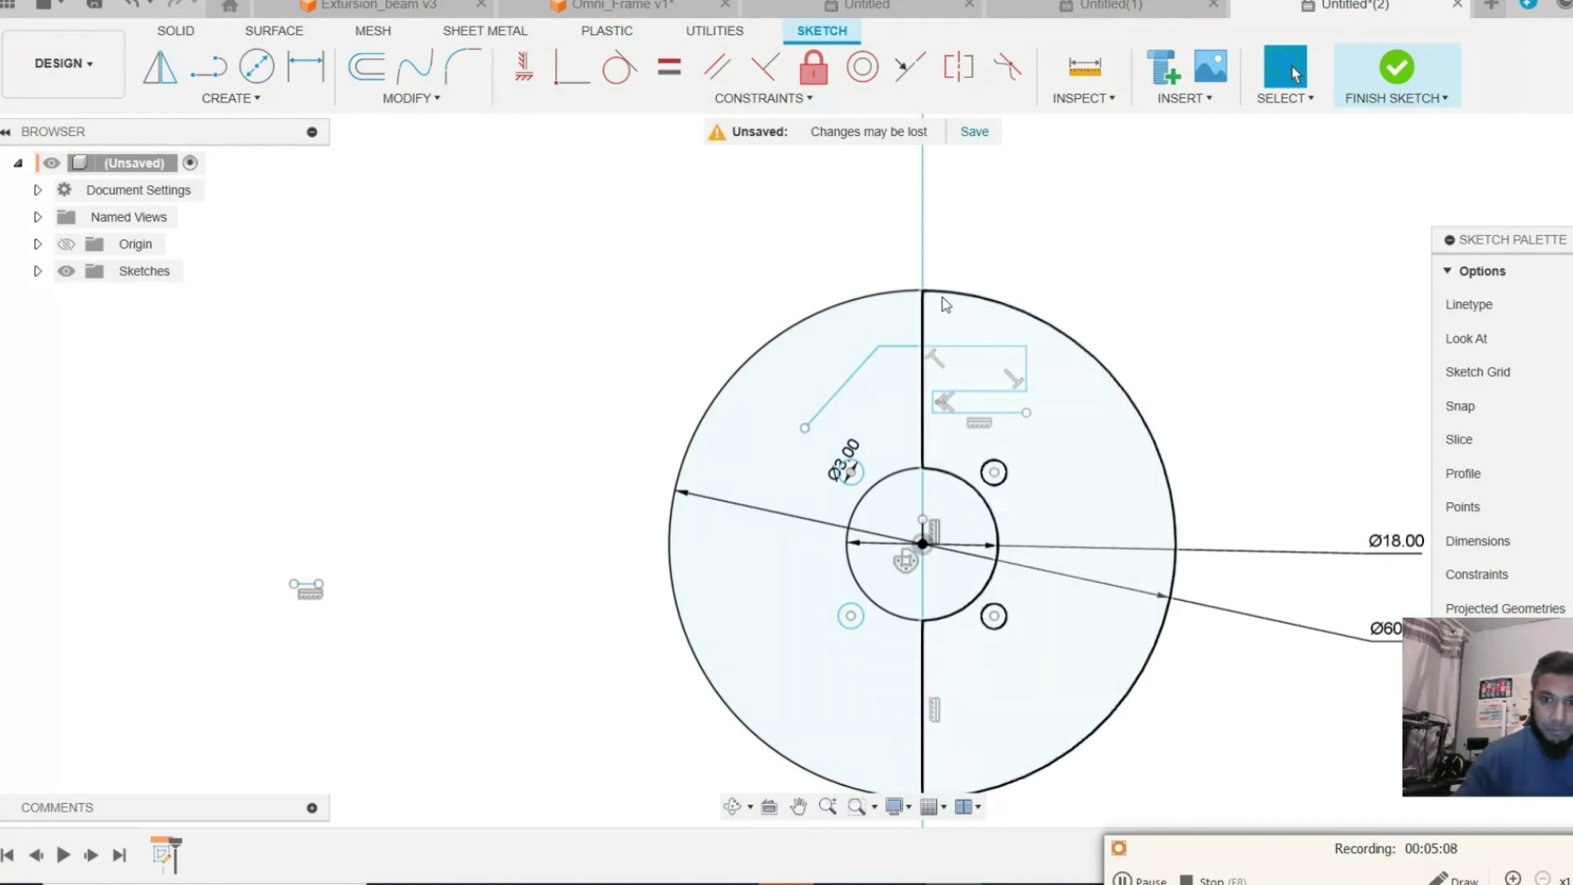
click(857, 808)
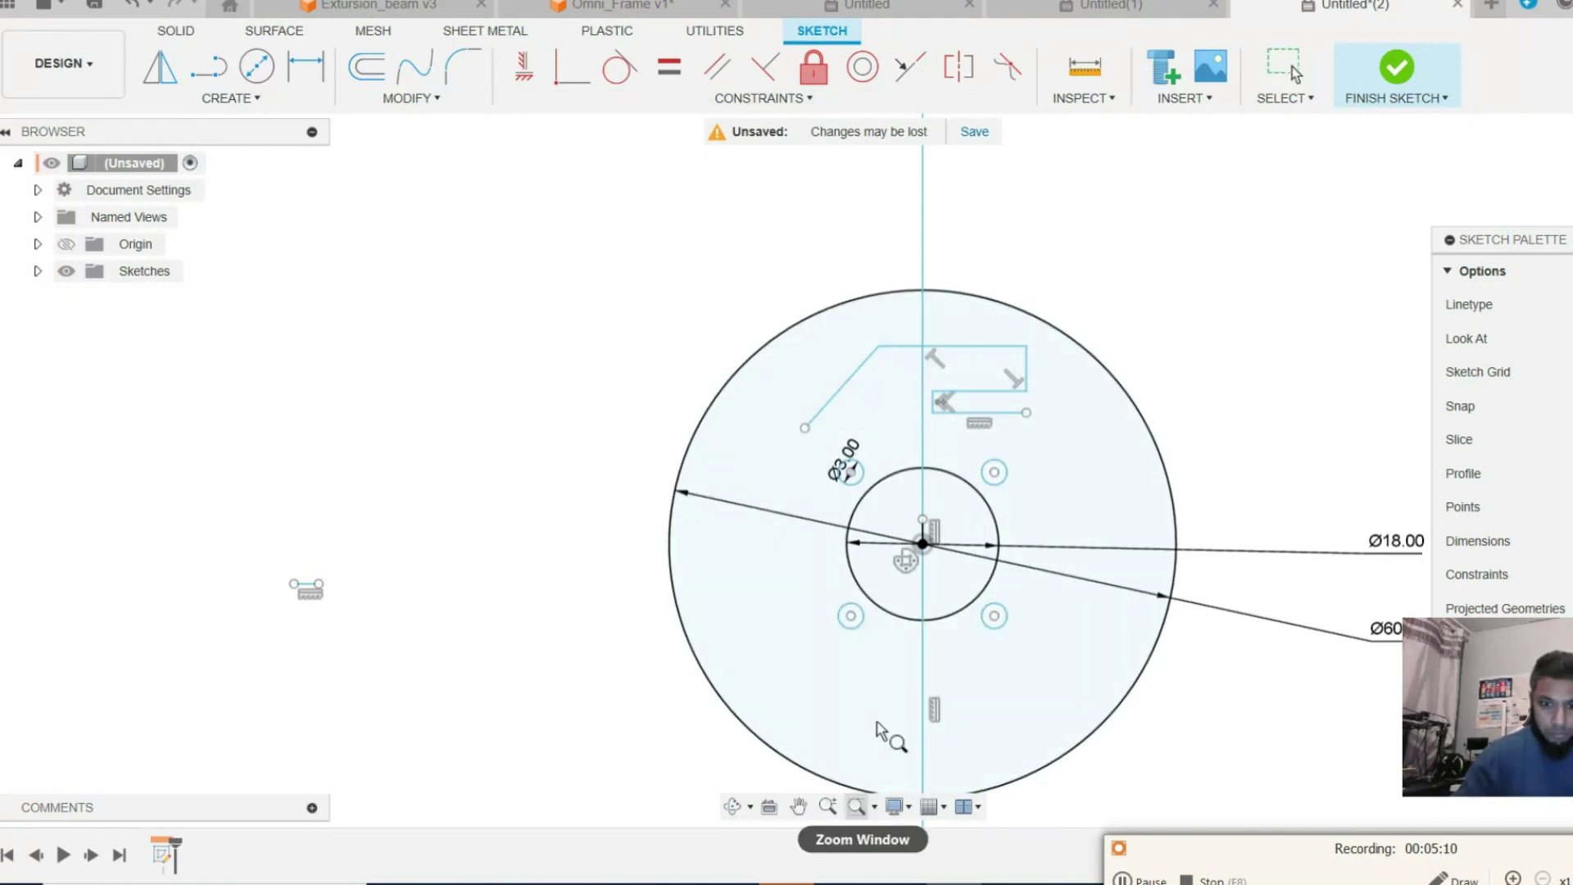
drag(901, 301, 1086, 484)
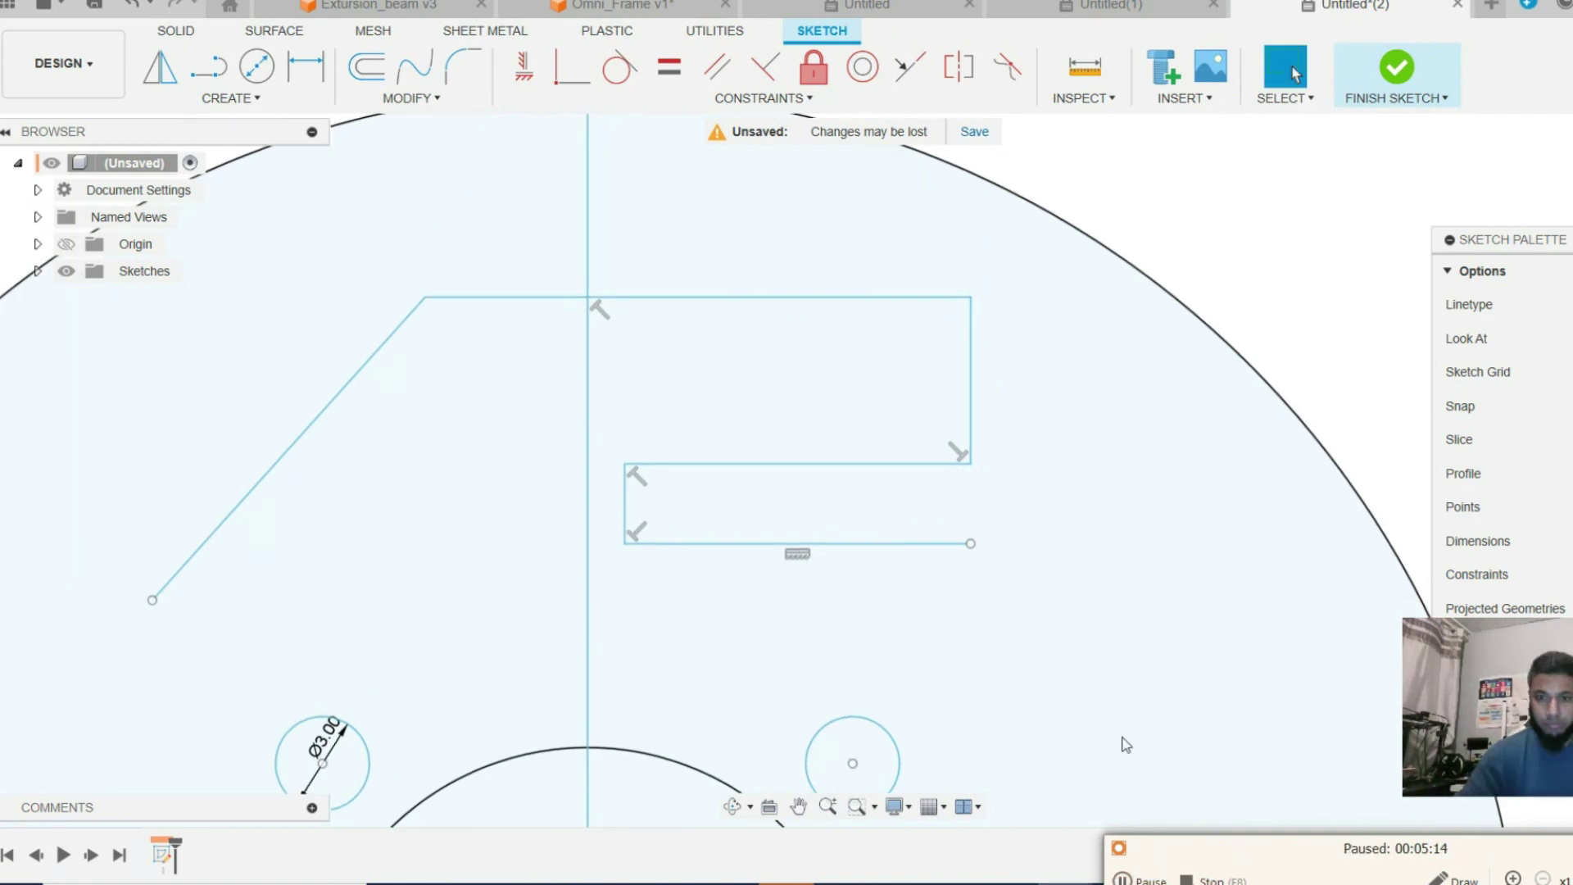
Round the top-right corner of the arm outline with a 3 mm fillet.
click(463, 101)
click(447, 124)
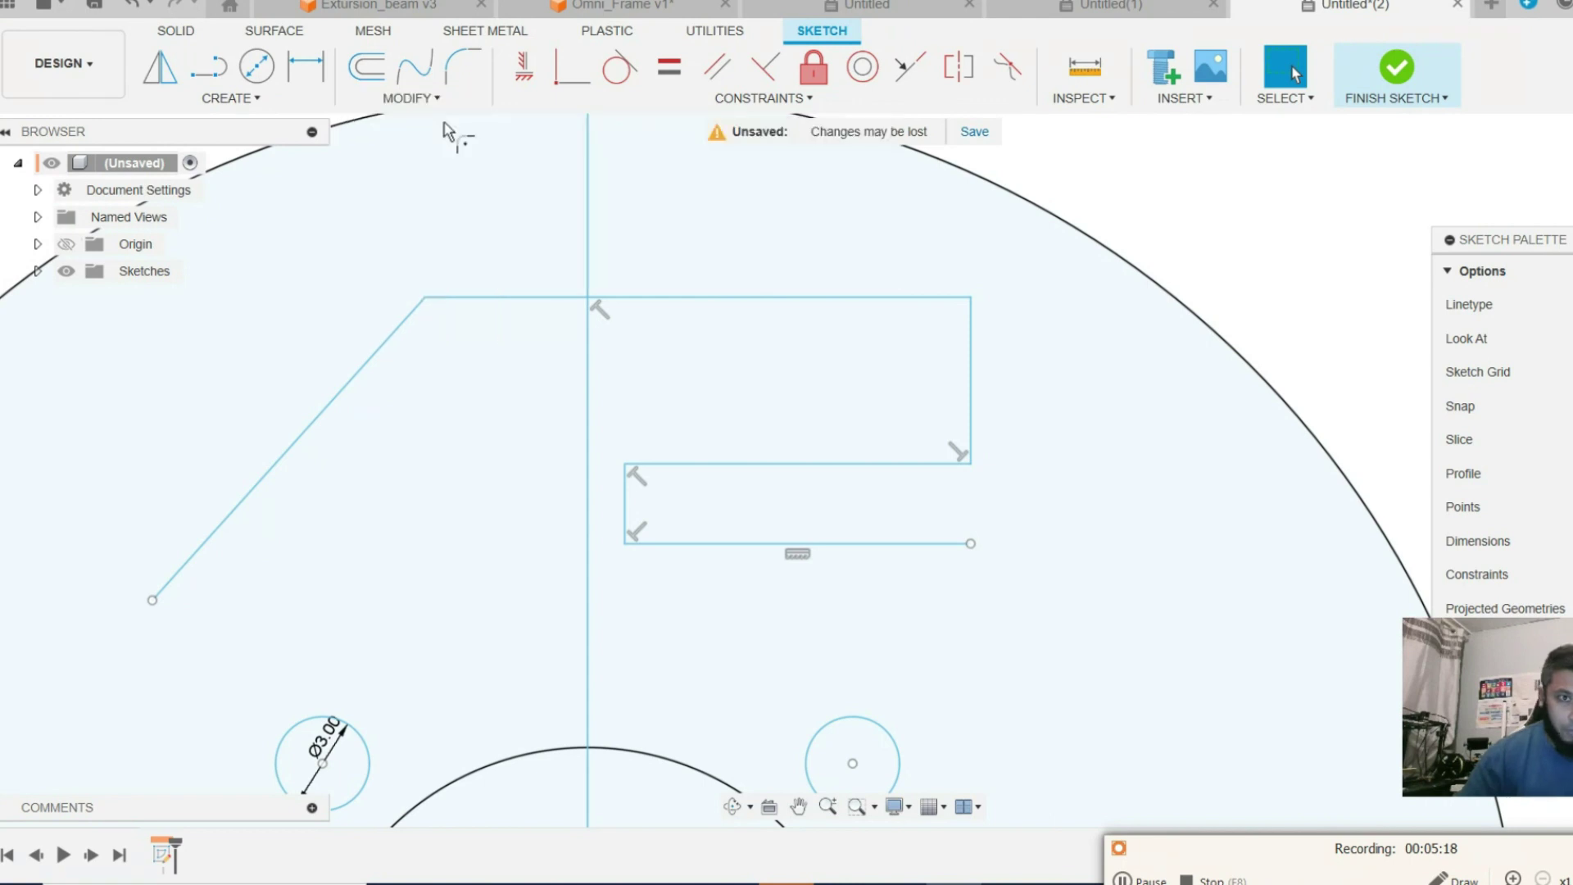
click(973, 328)
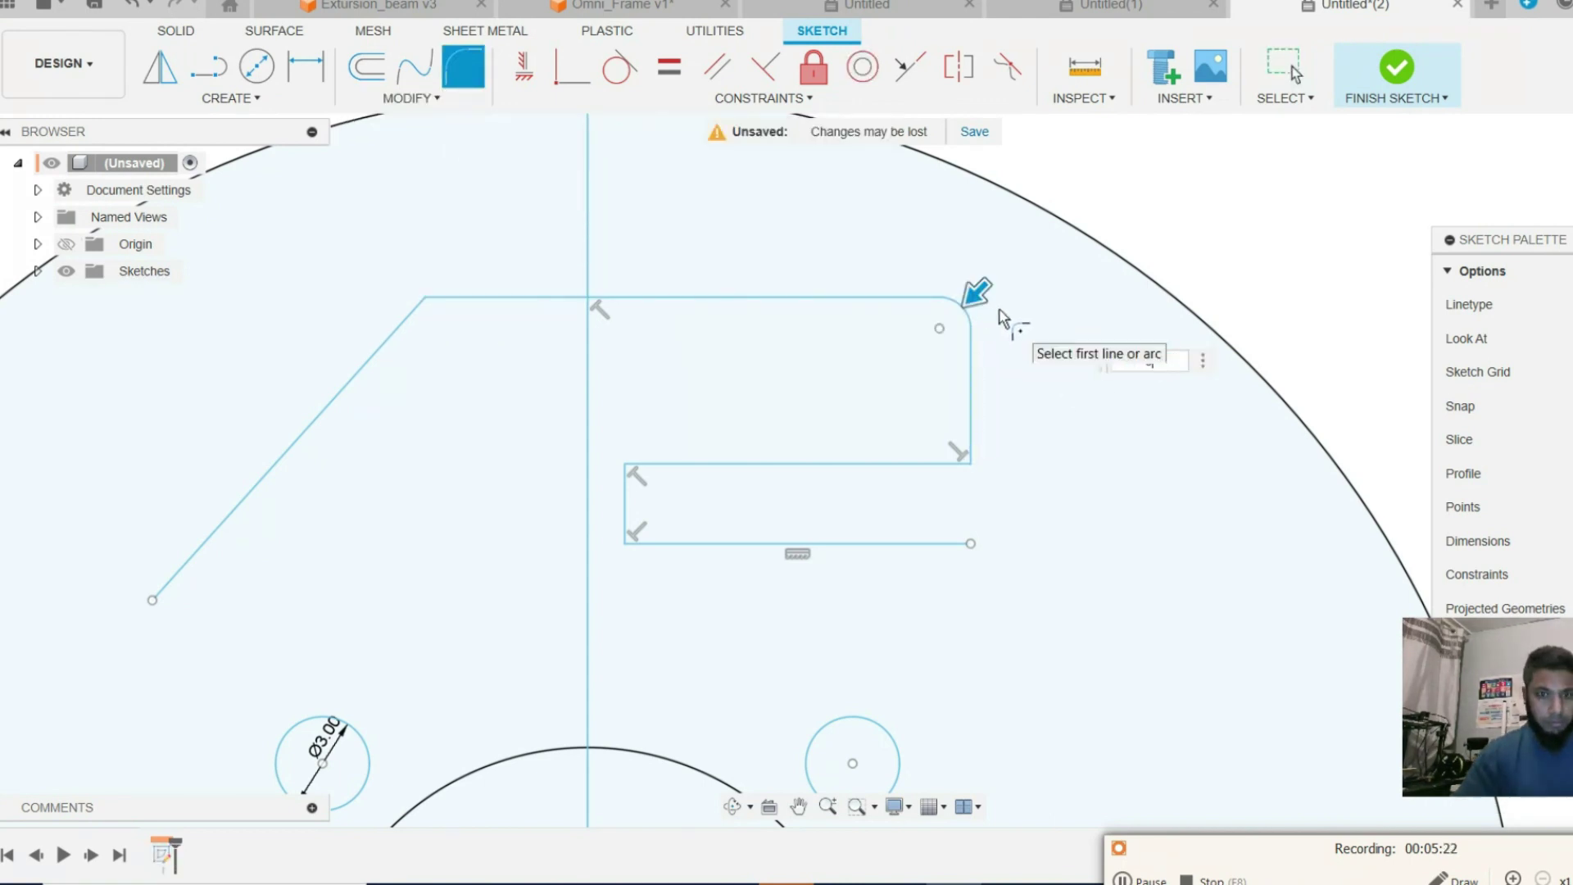
text(3)
key(Return)
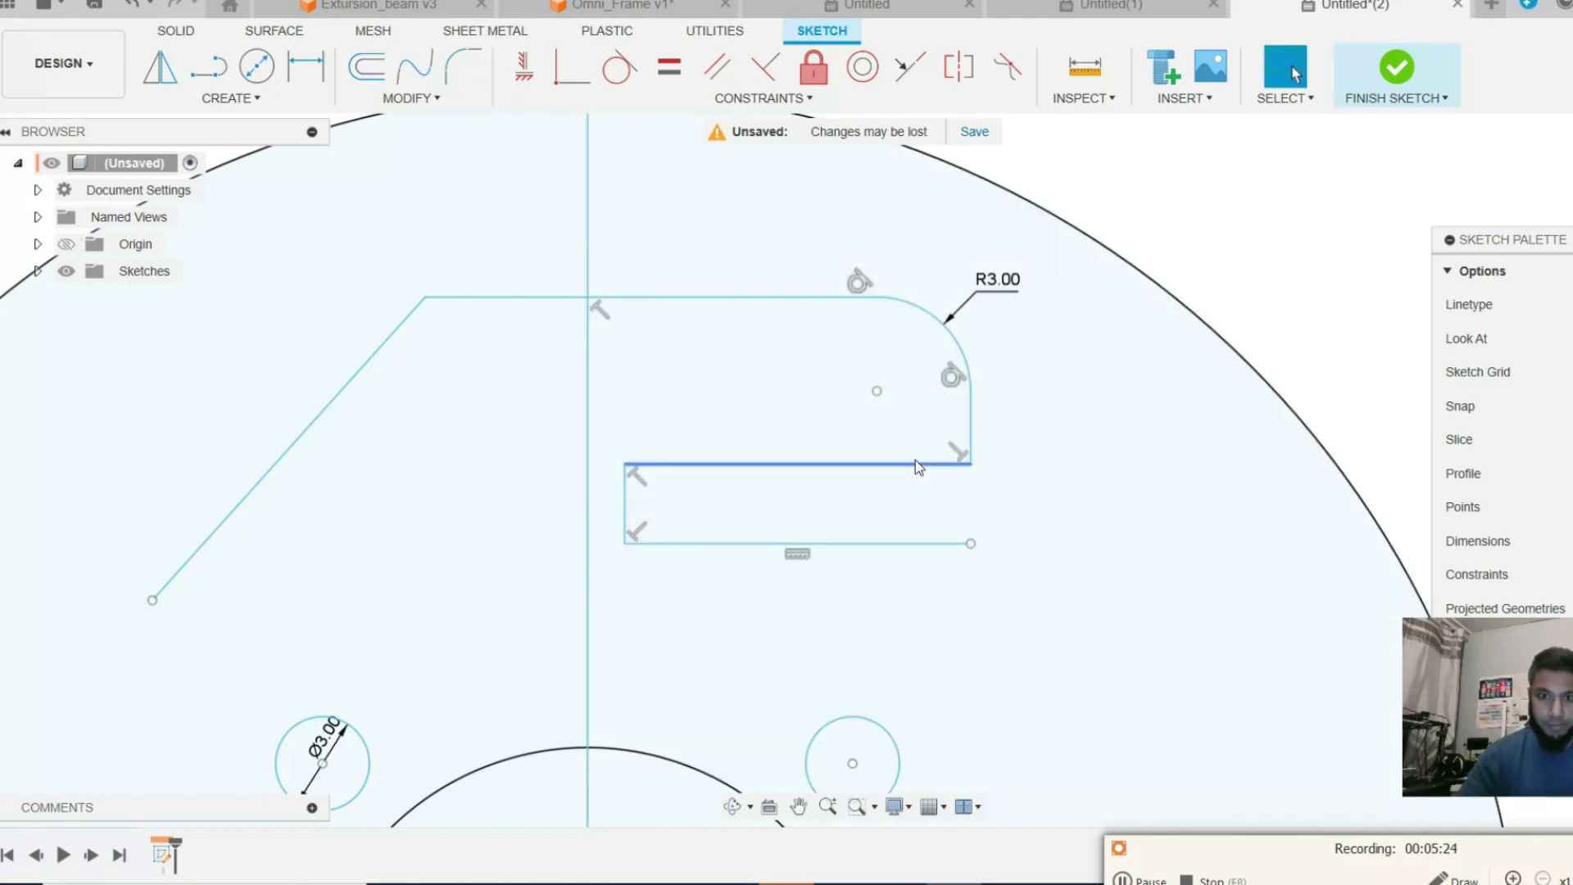
Round the lower-right corner between the bottom and right edges with a 3 mm fillet.
click(971, 436)
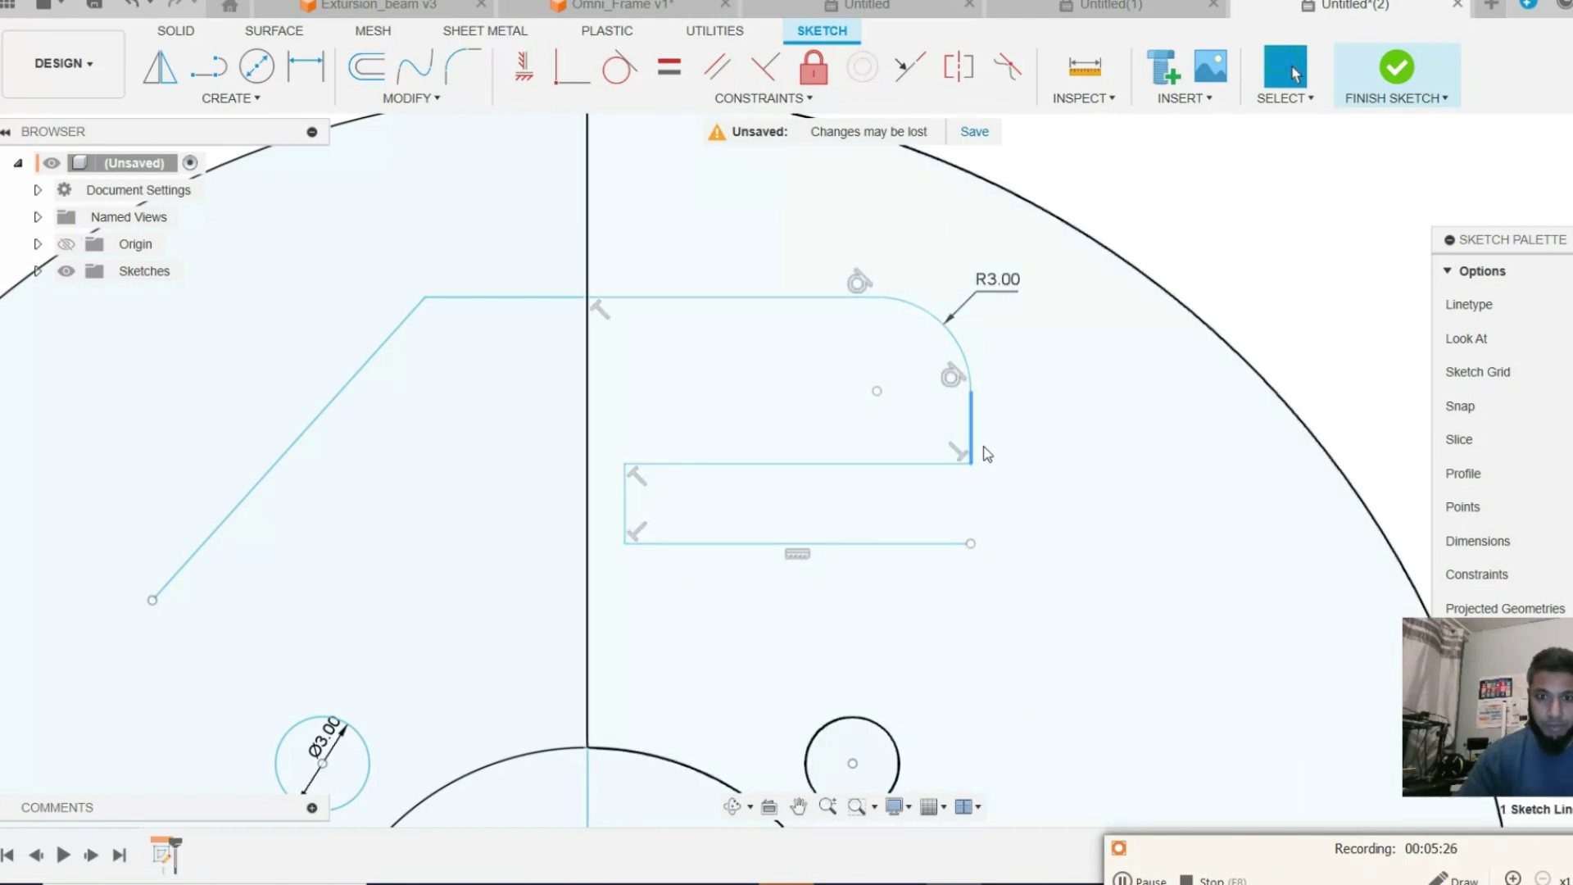
key(Return)
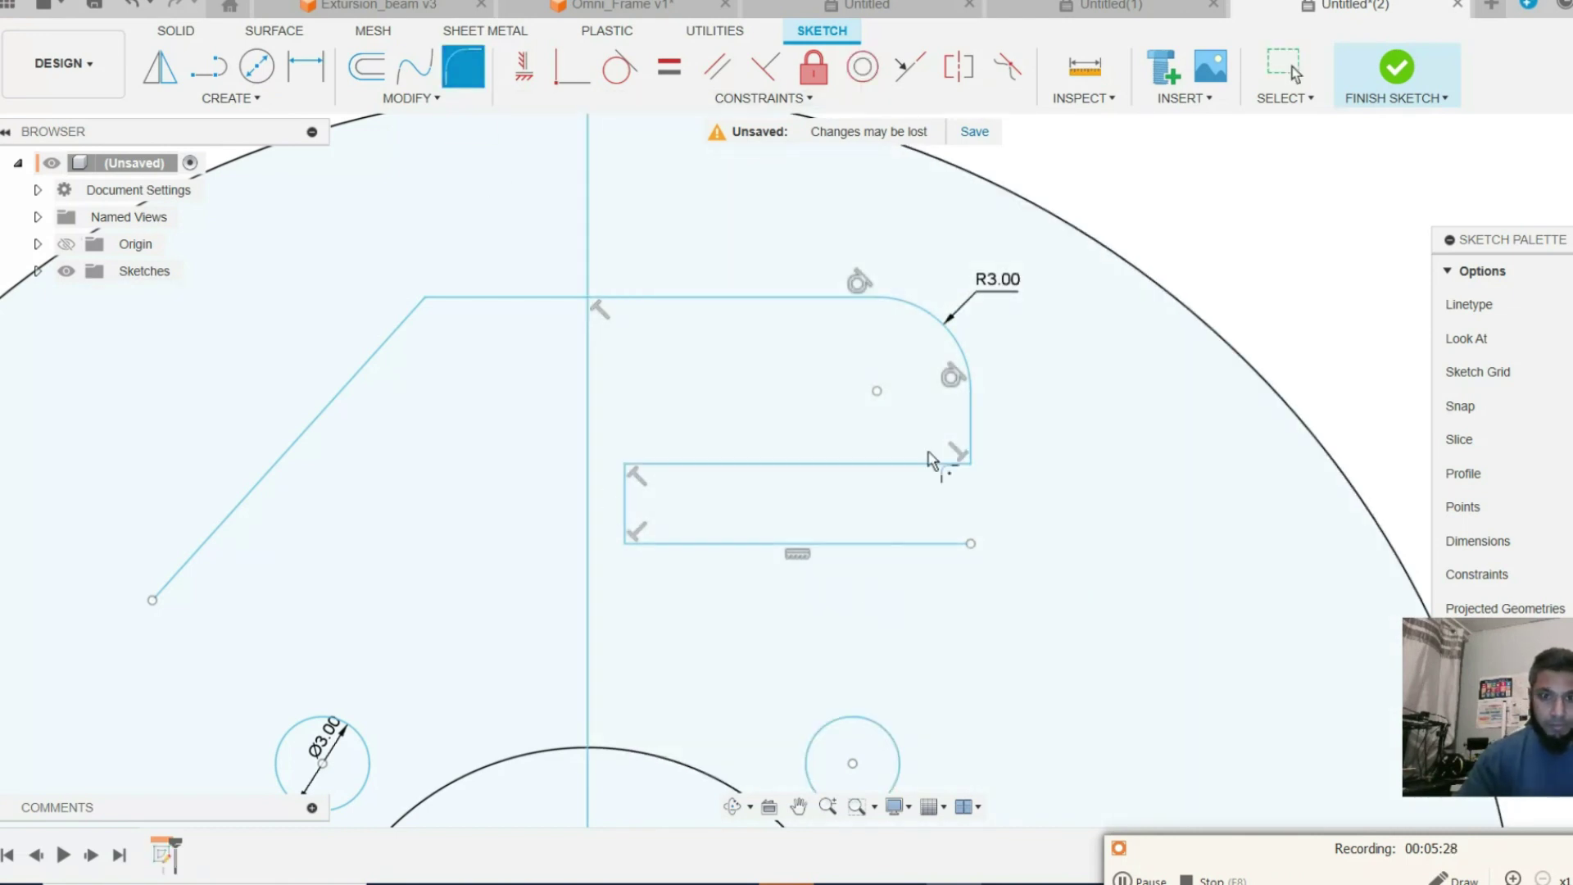
click(934, 465)
click(972, 446)
text(3)
key(Return)
key(Escape)
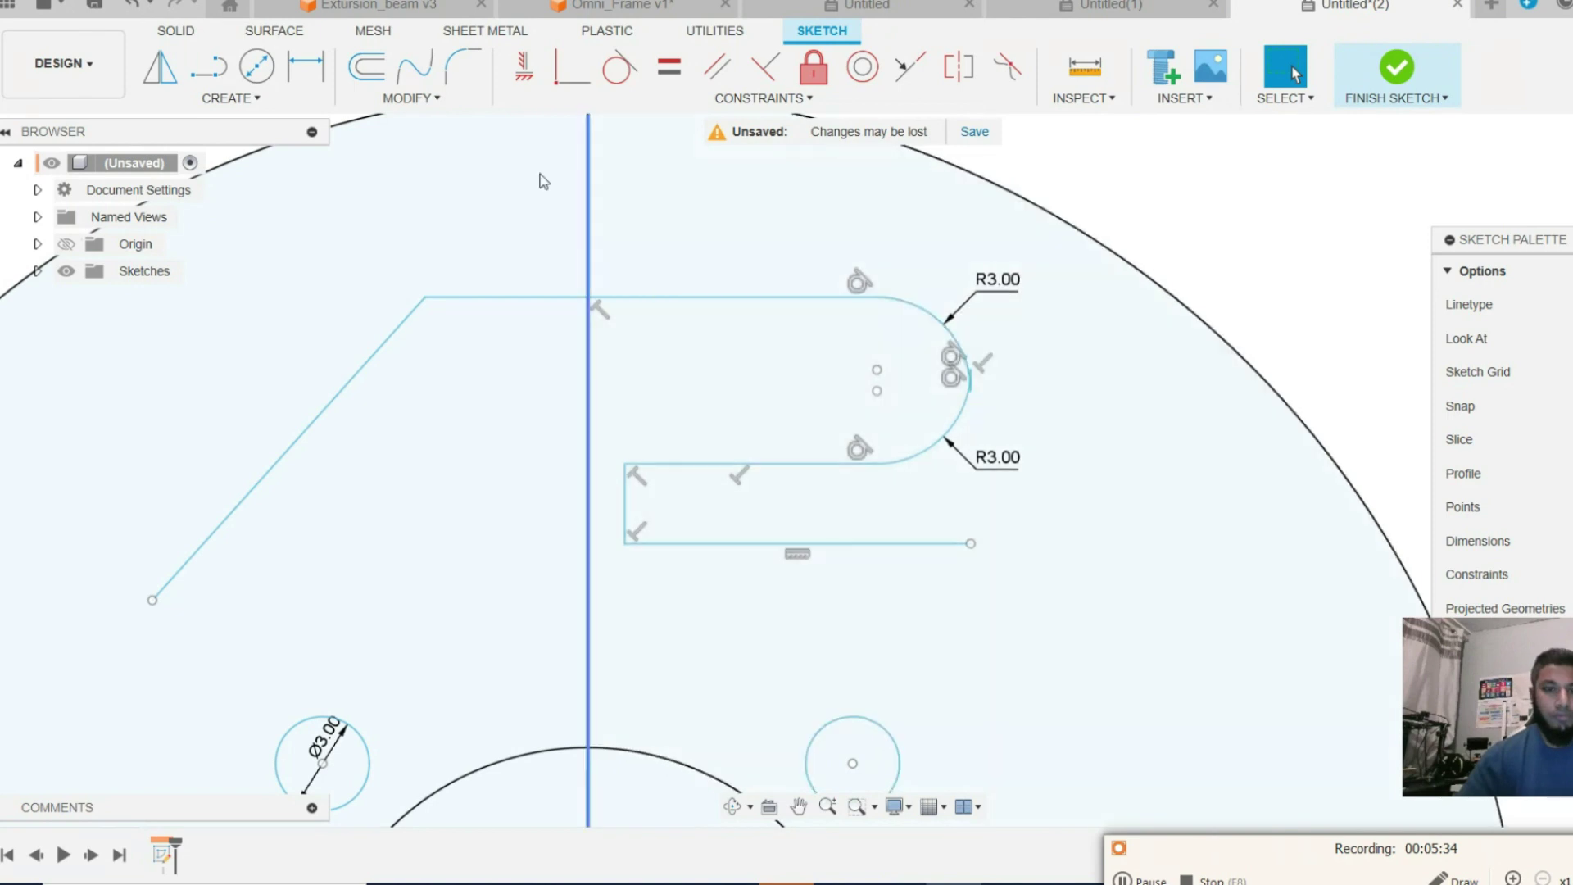
Place a Ø2 circle centred on the midpoint of the short left vertical line.
click(248, 72)
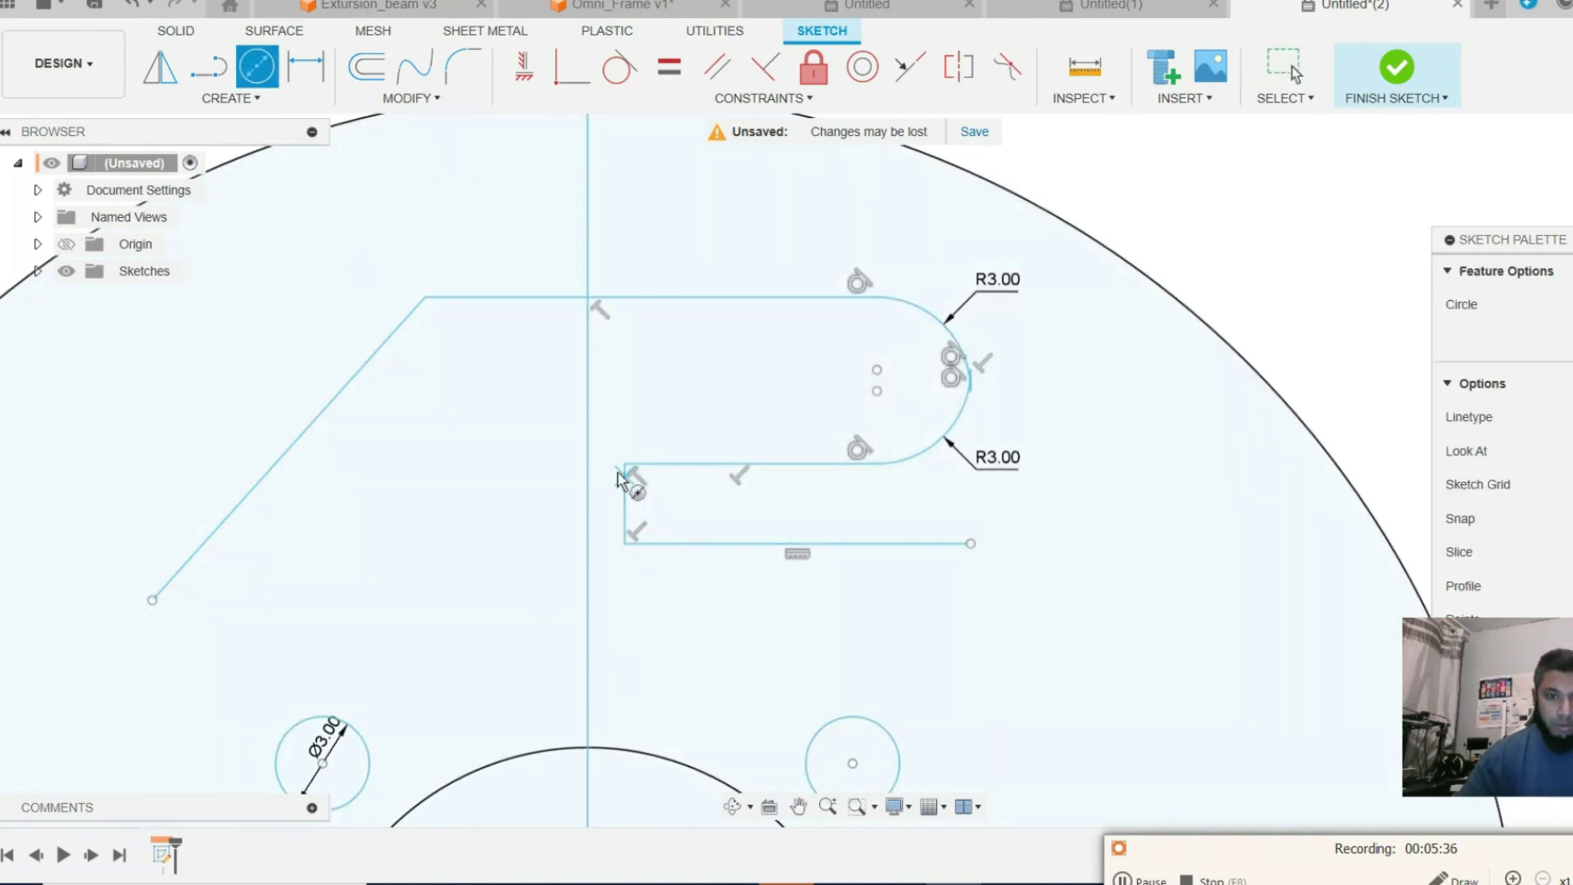
click(624, 503)
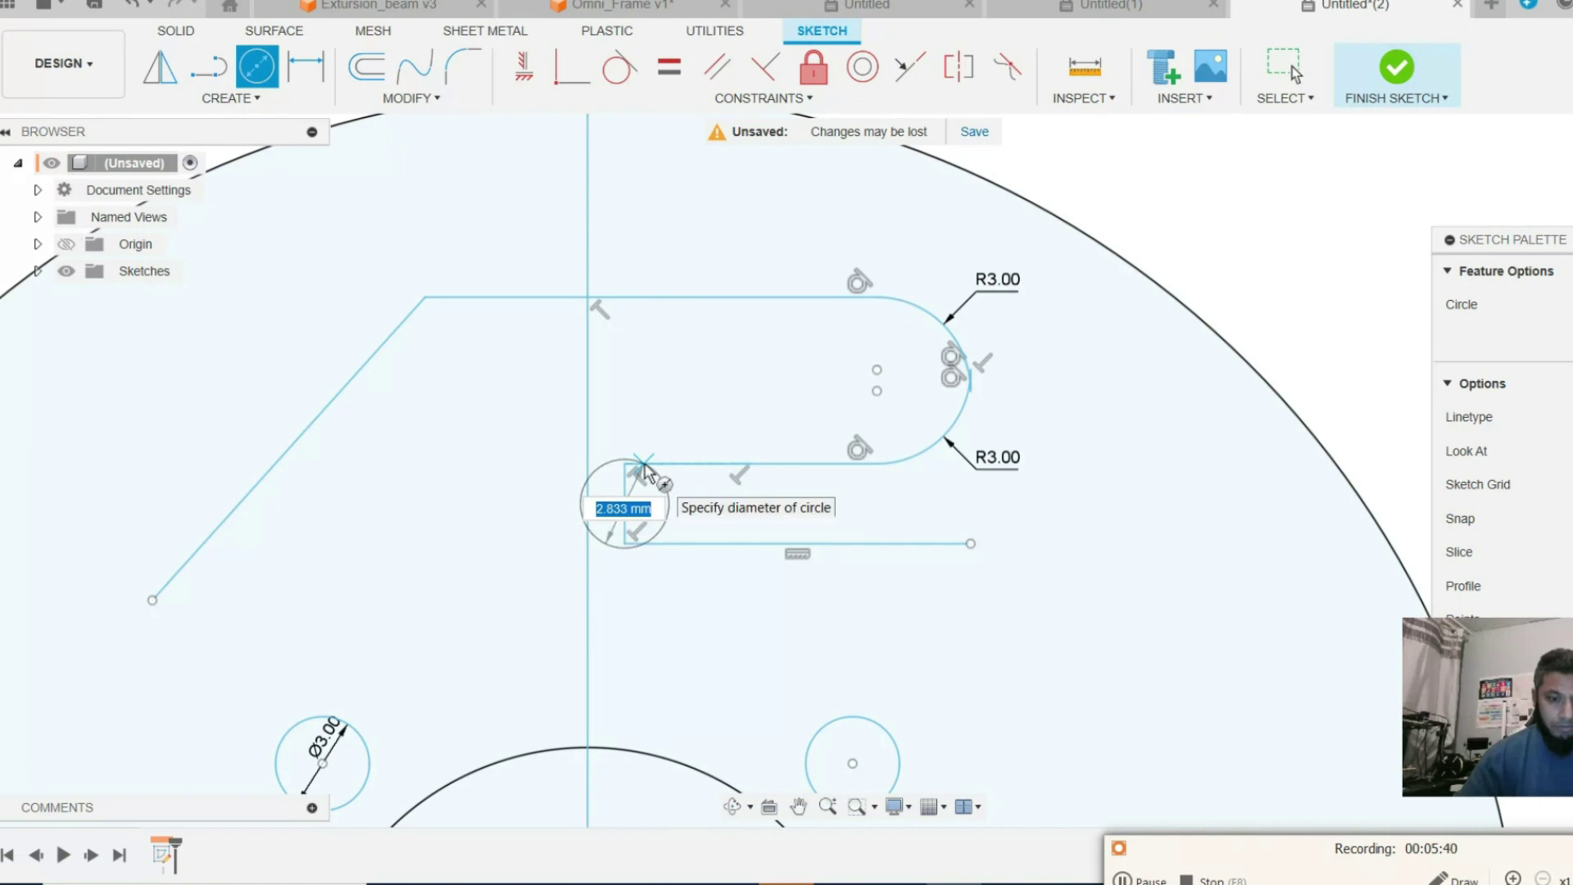
text(2)
key(Return)
key(Escape)
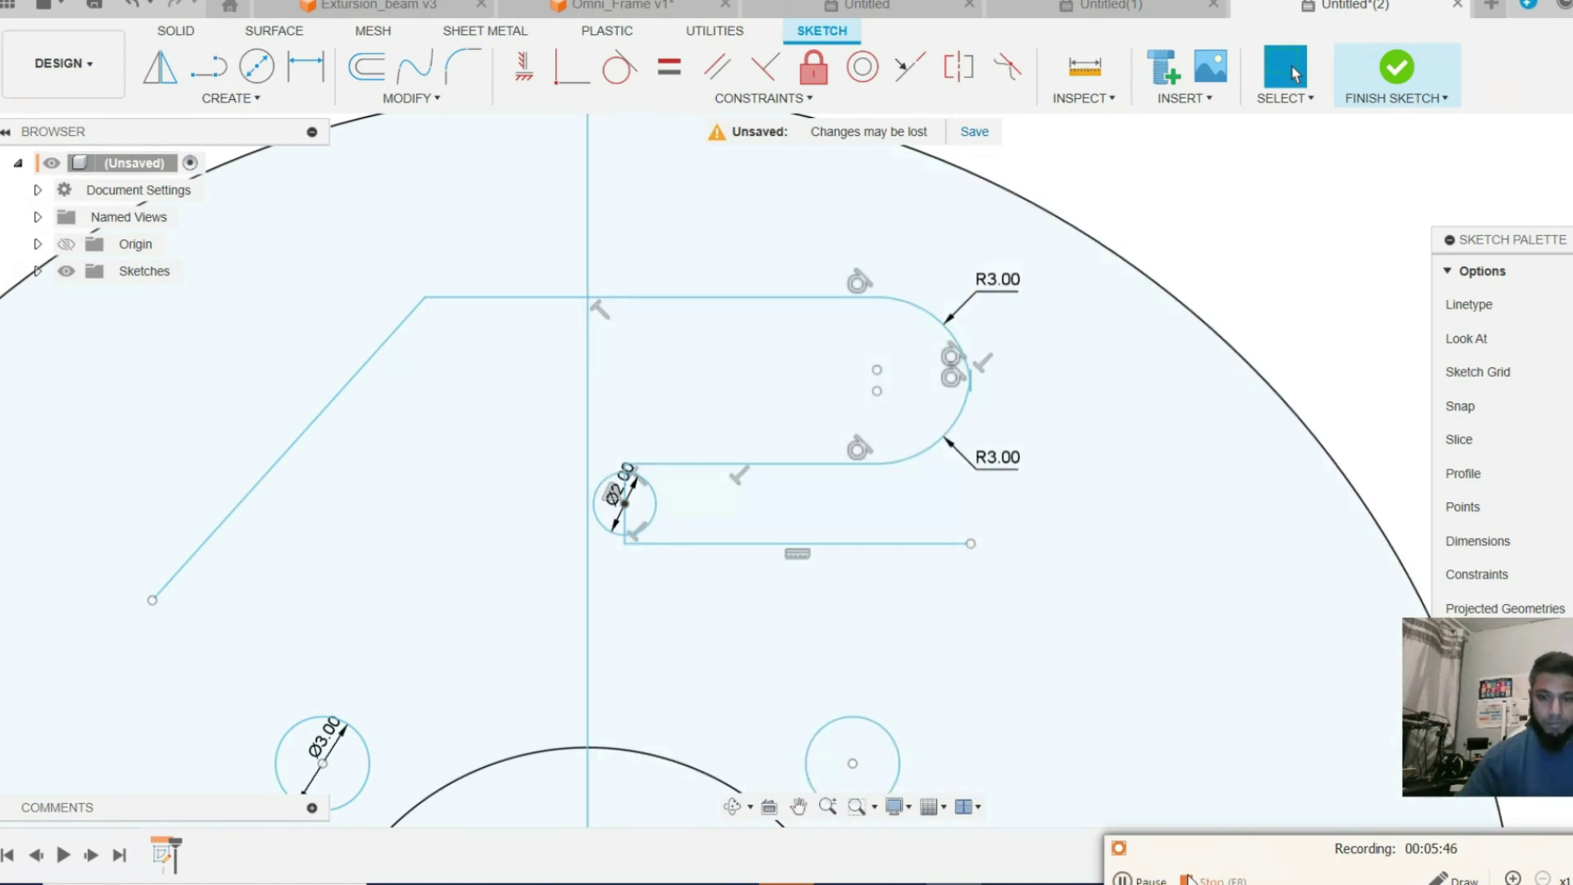
Dimension the gap between the two slot lines to 2 mm.
click(305, 67)
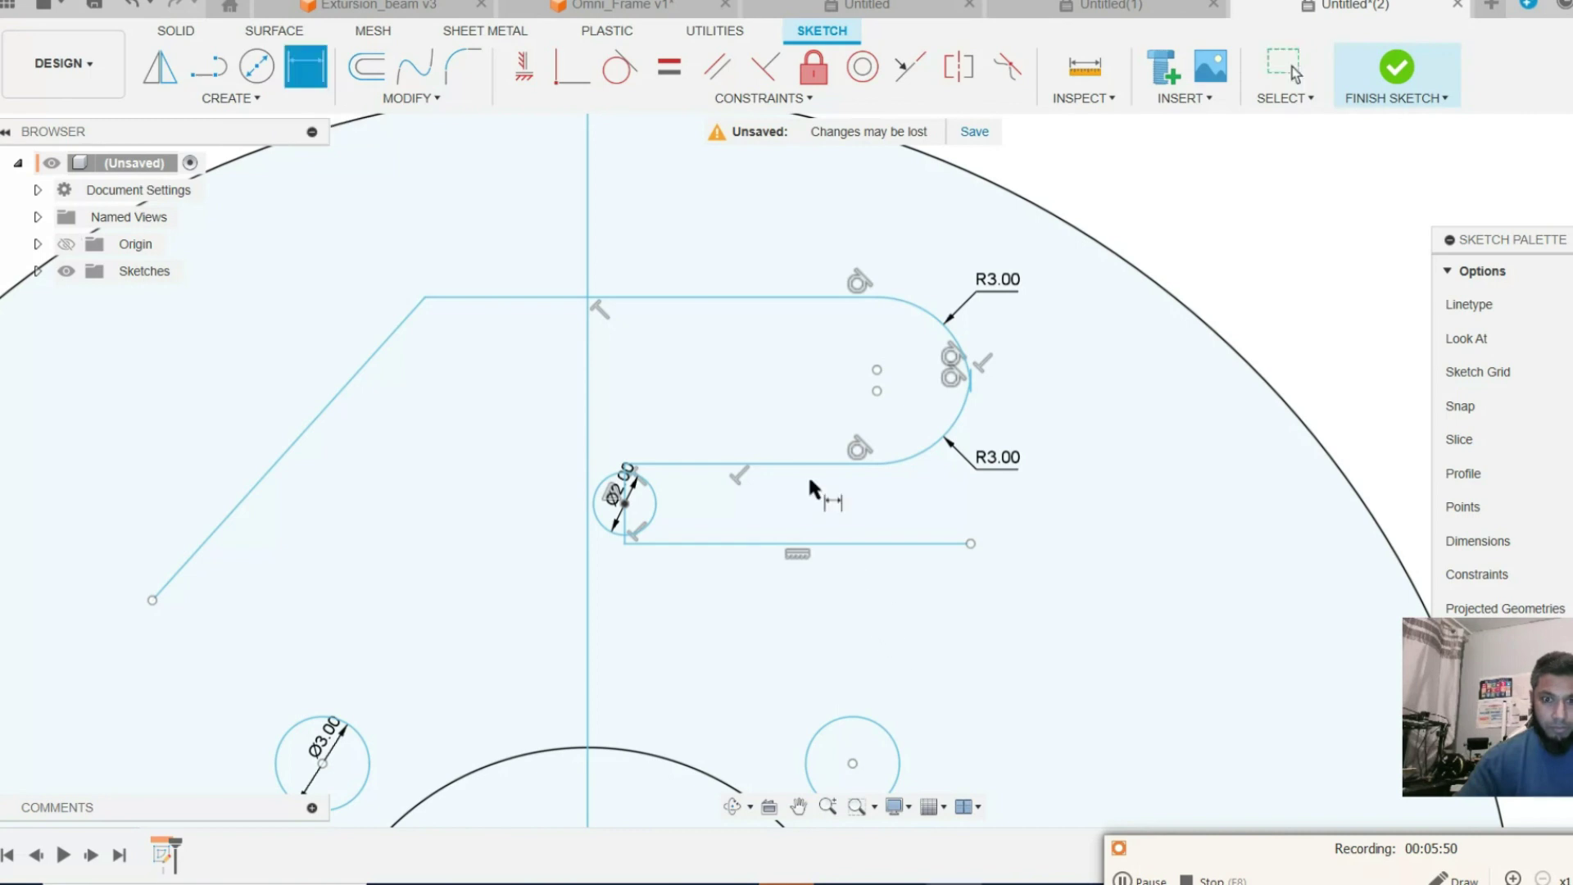
click(809, 464)
click(808, 539)
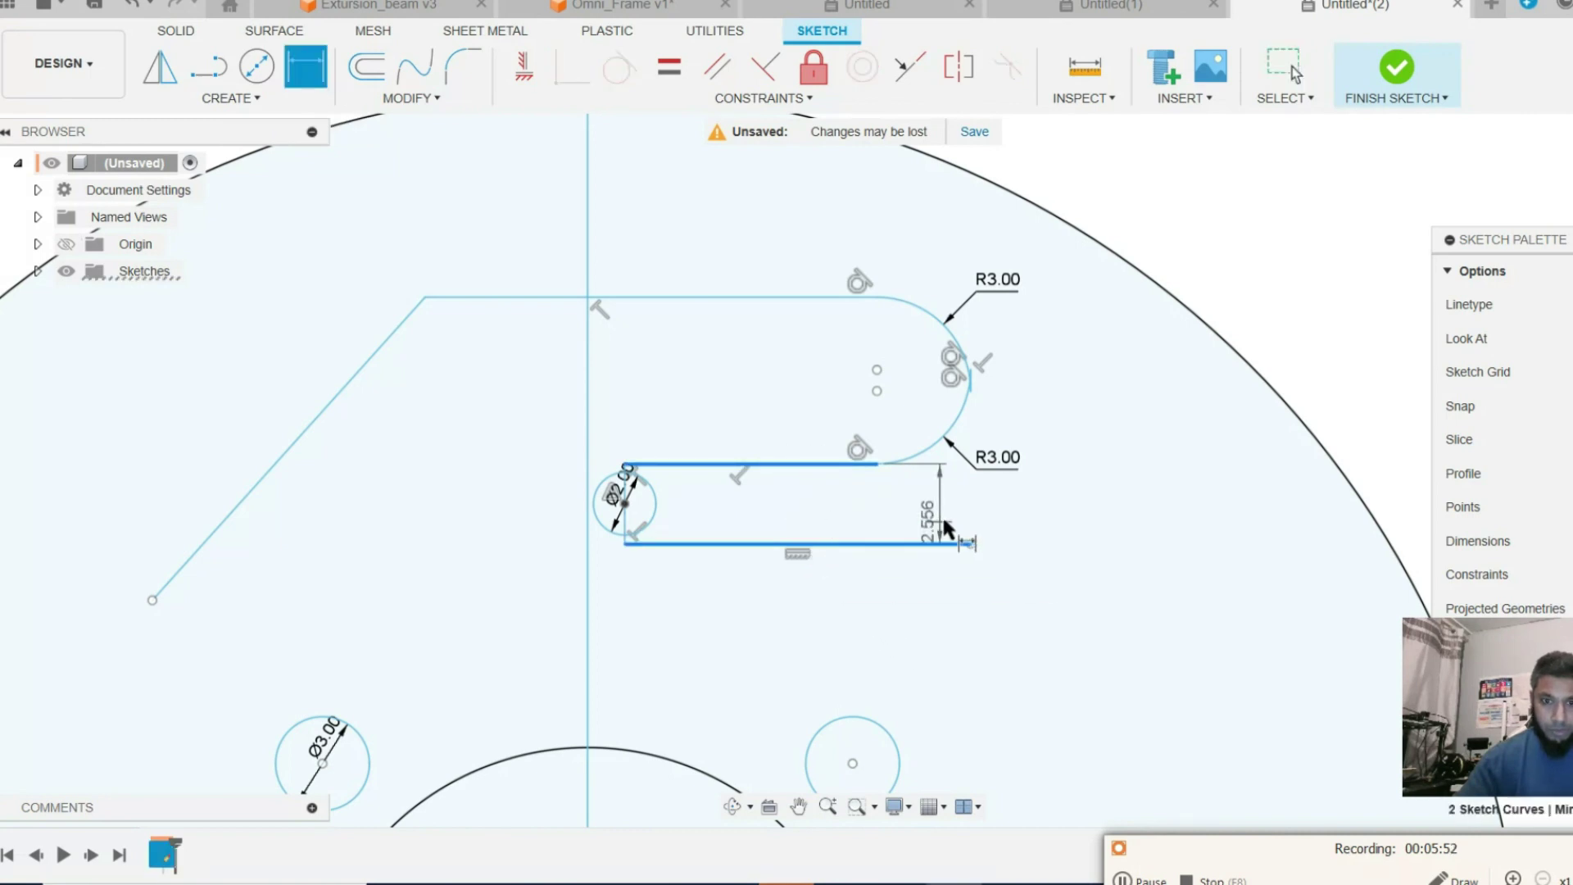
click(937, 503)
text(2)
key(Return)
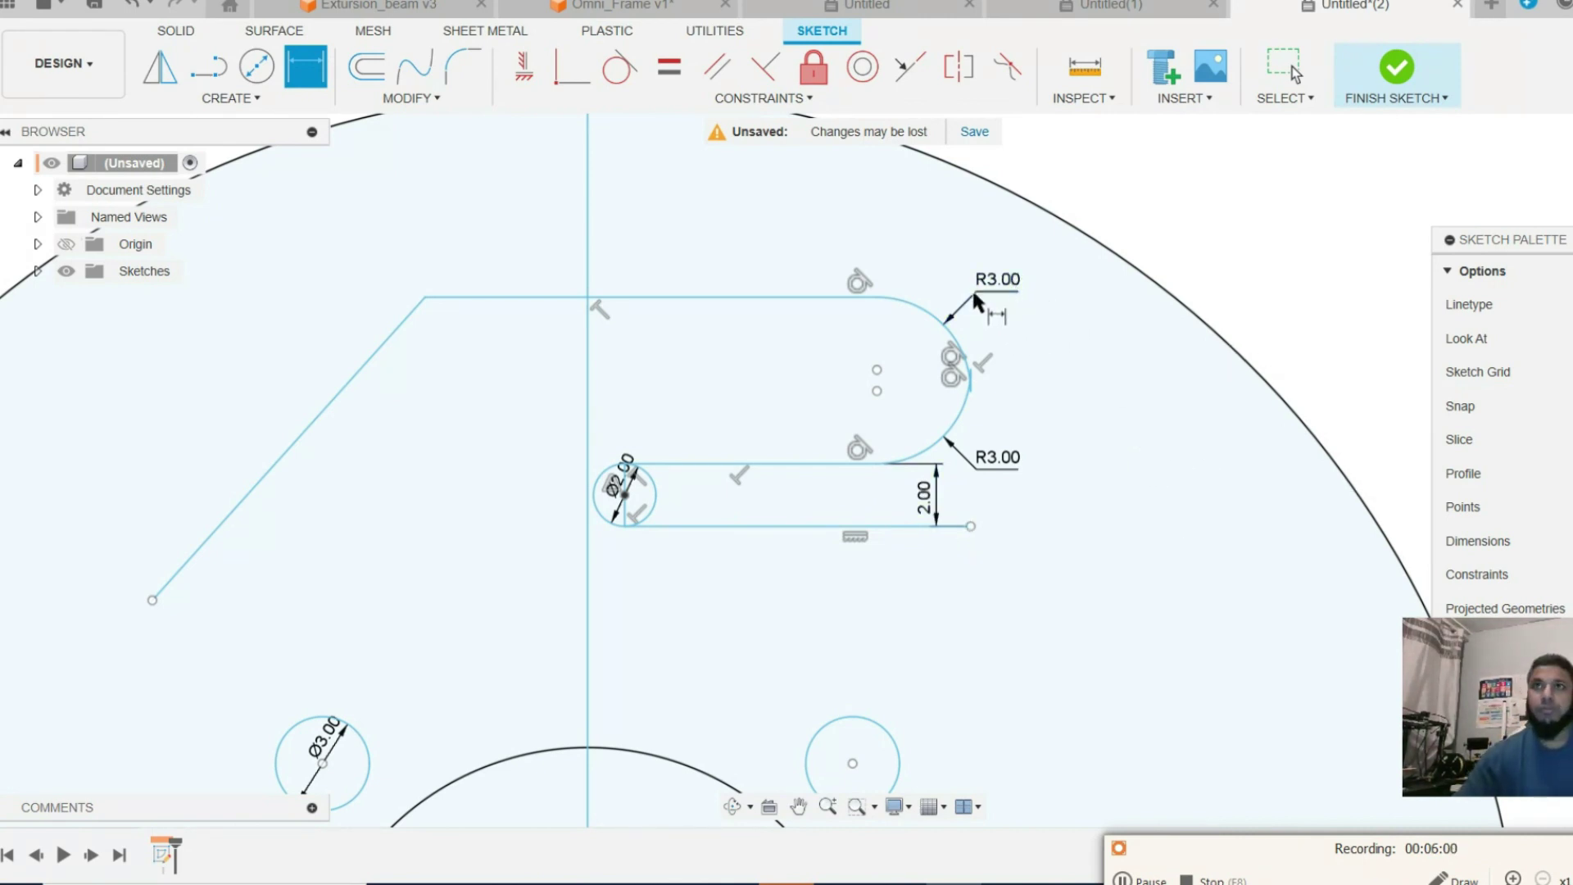
Set the top edge 7 mm above the middle horizontal line.
click(802, 295)
click(792, 464)
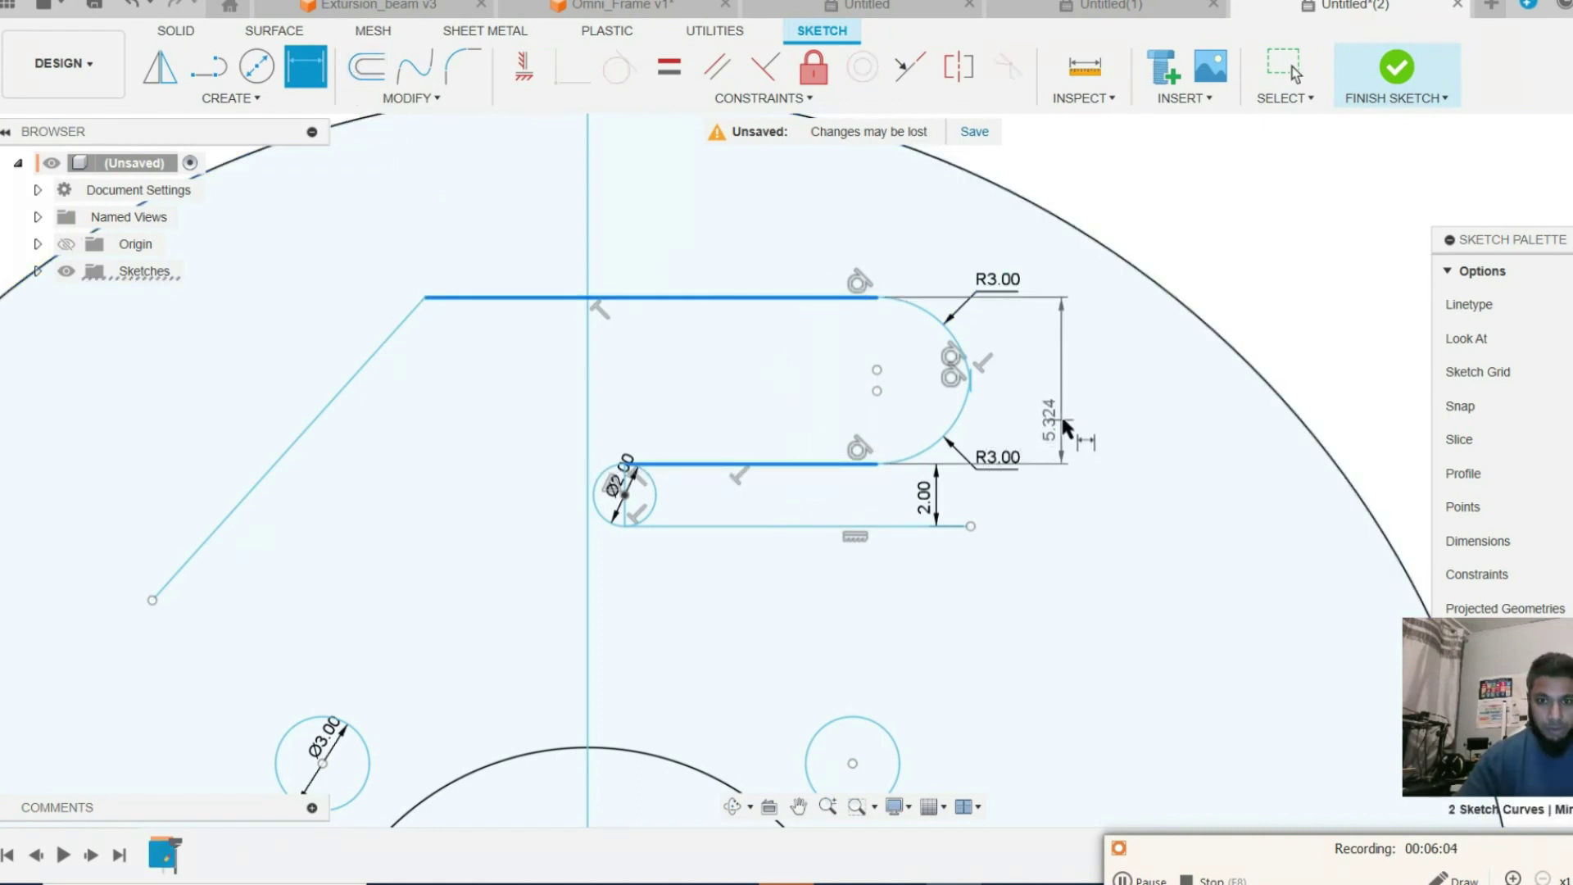
click(1098, 426)
text(7)
key(Return)
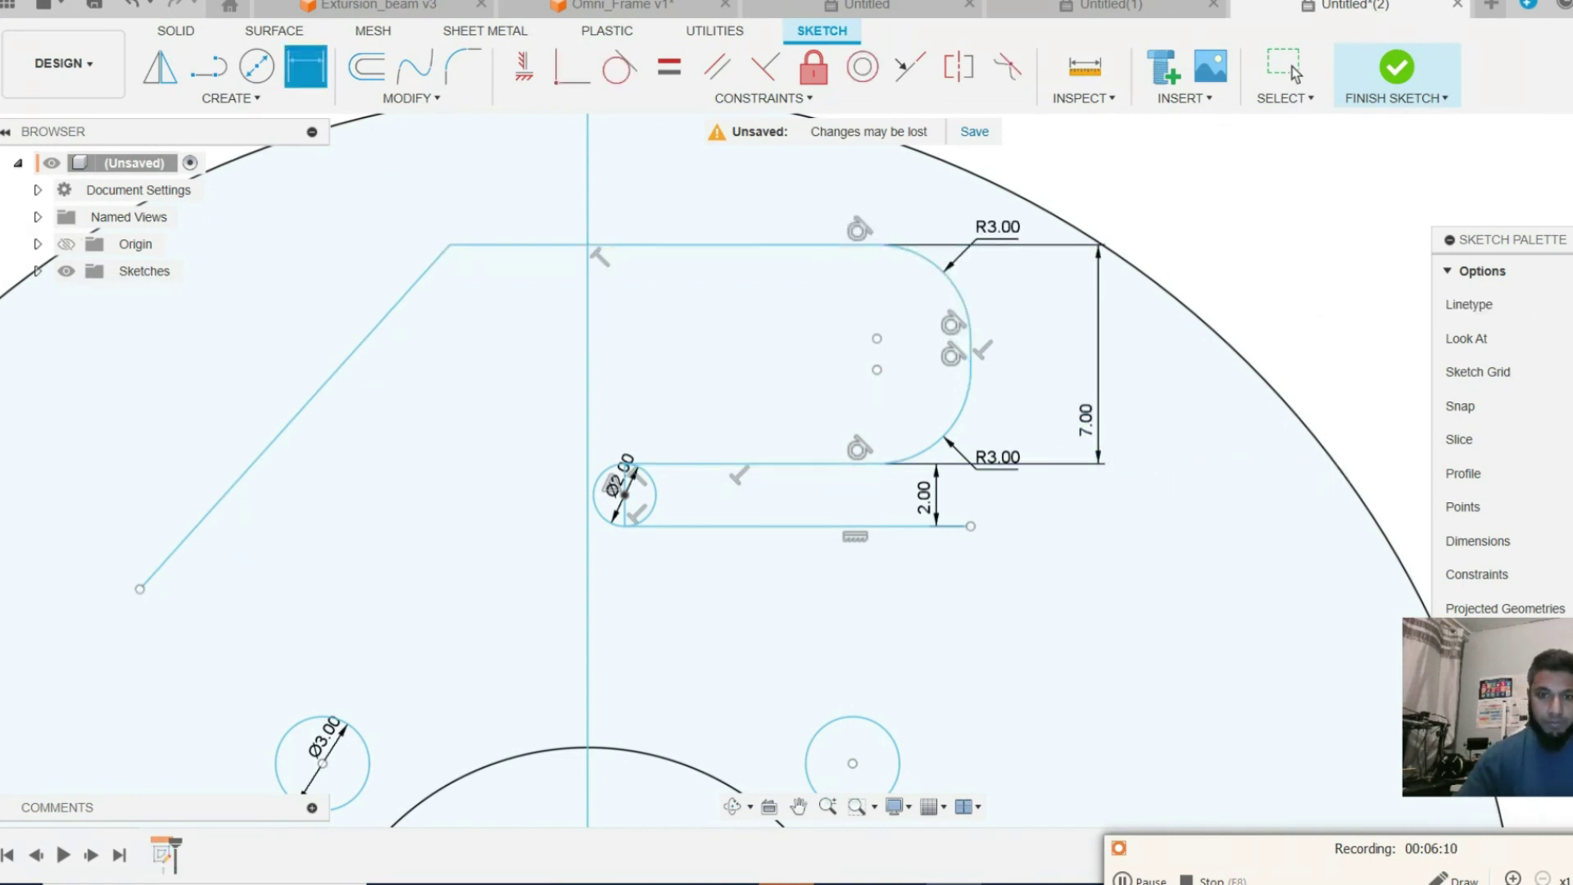
Draw a line joining the two fillet centres and centre a Ø3 circle on its midpoint.
click(209, 67)
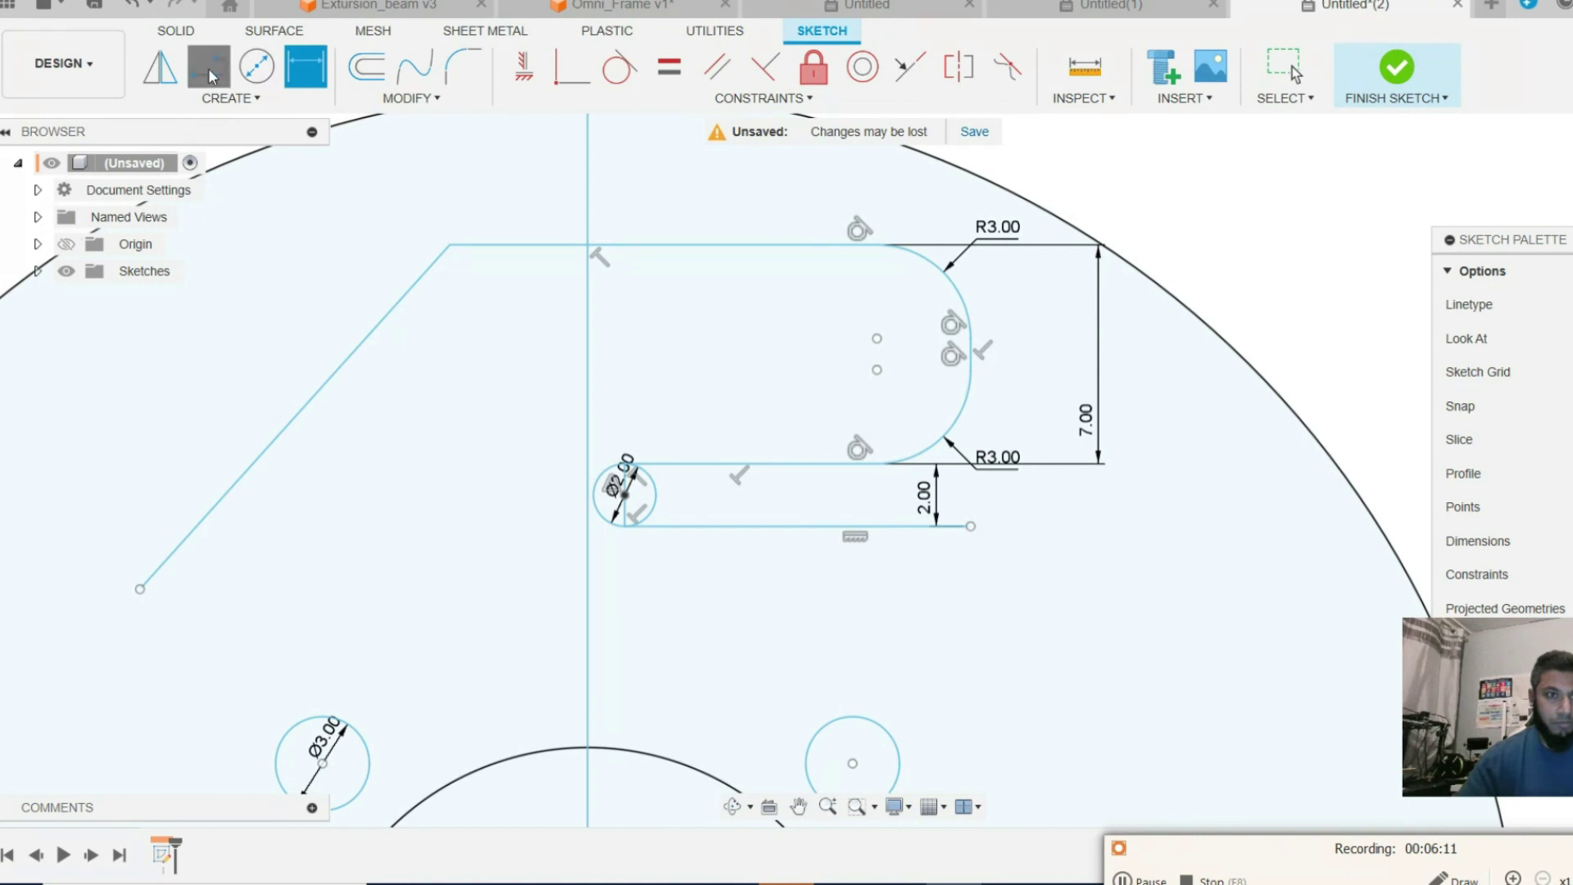
click(877, 339)
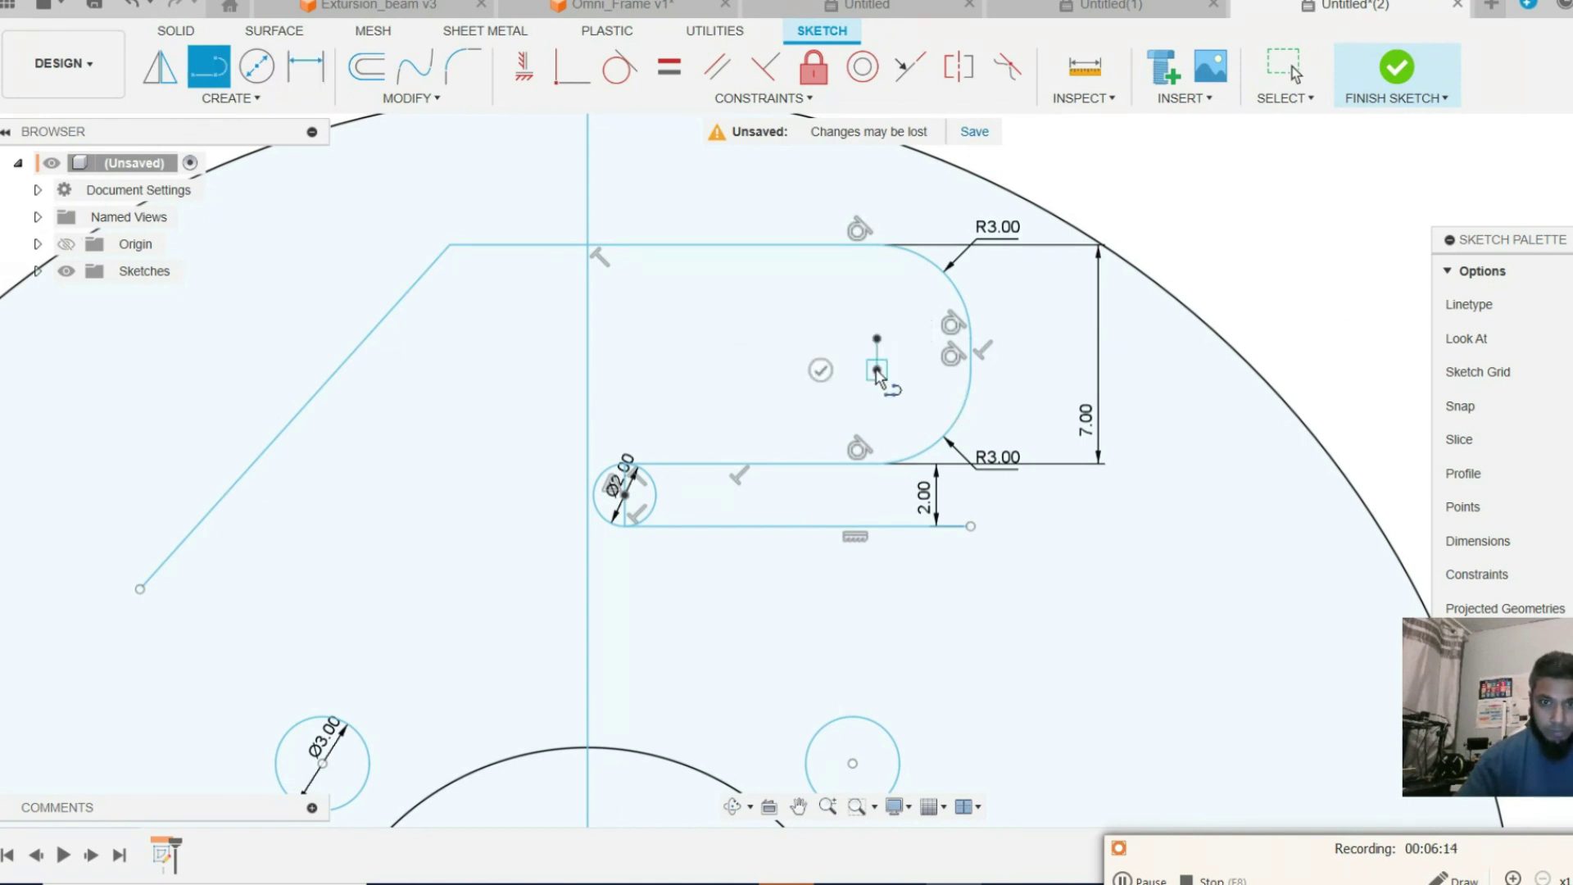
click(876, 370)
click(256, 66)
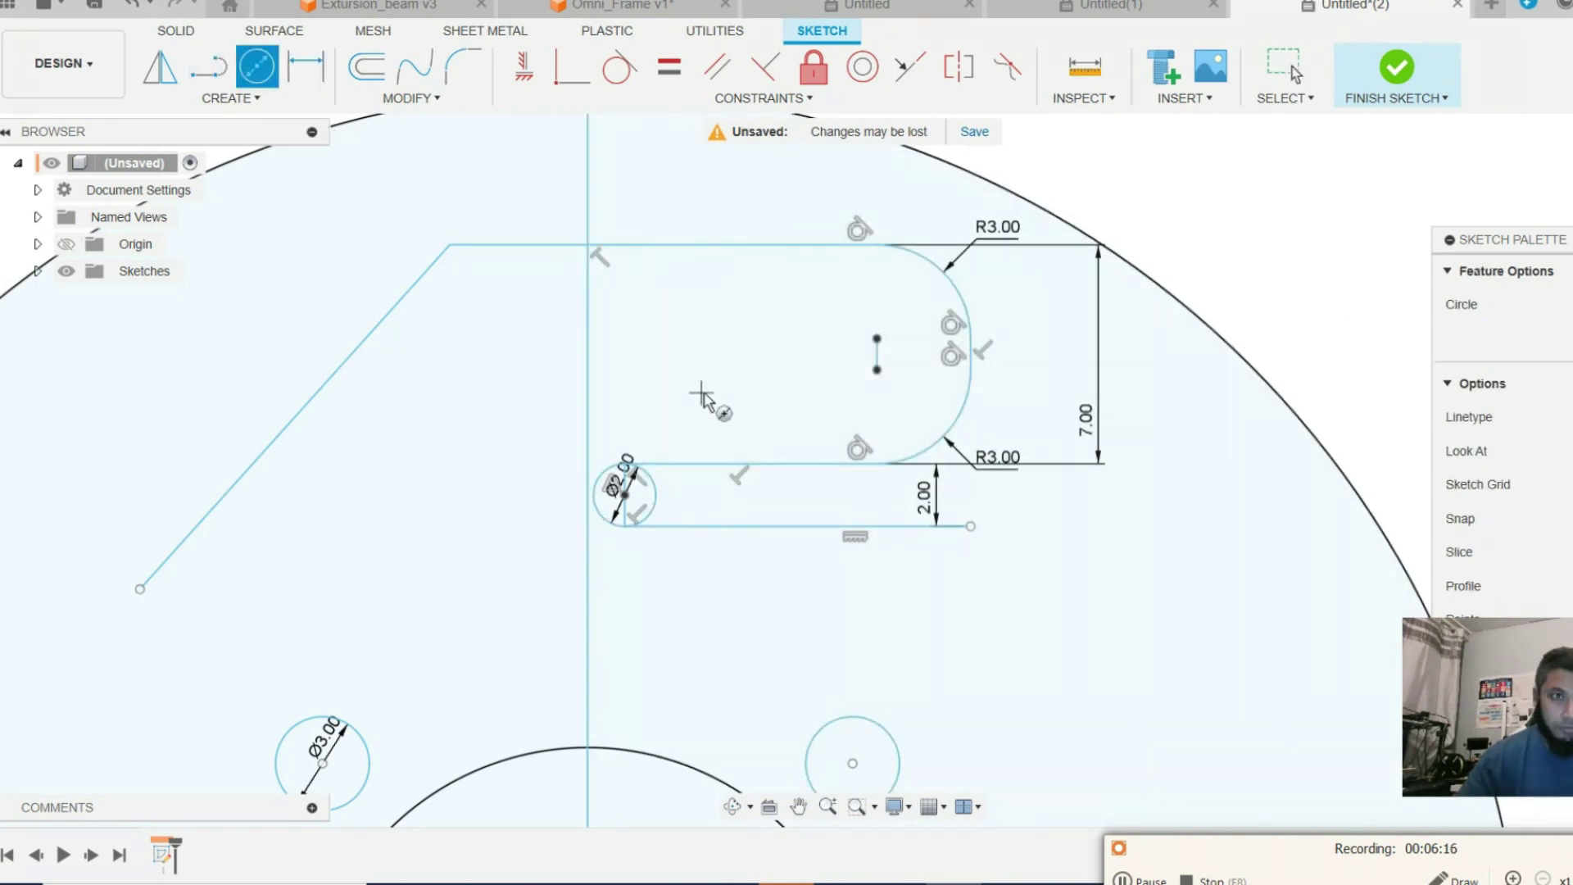
click(877, 354)
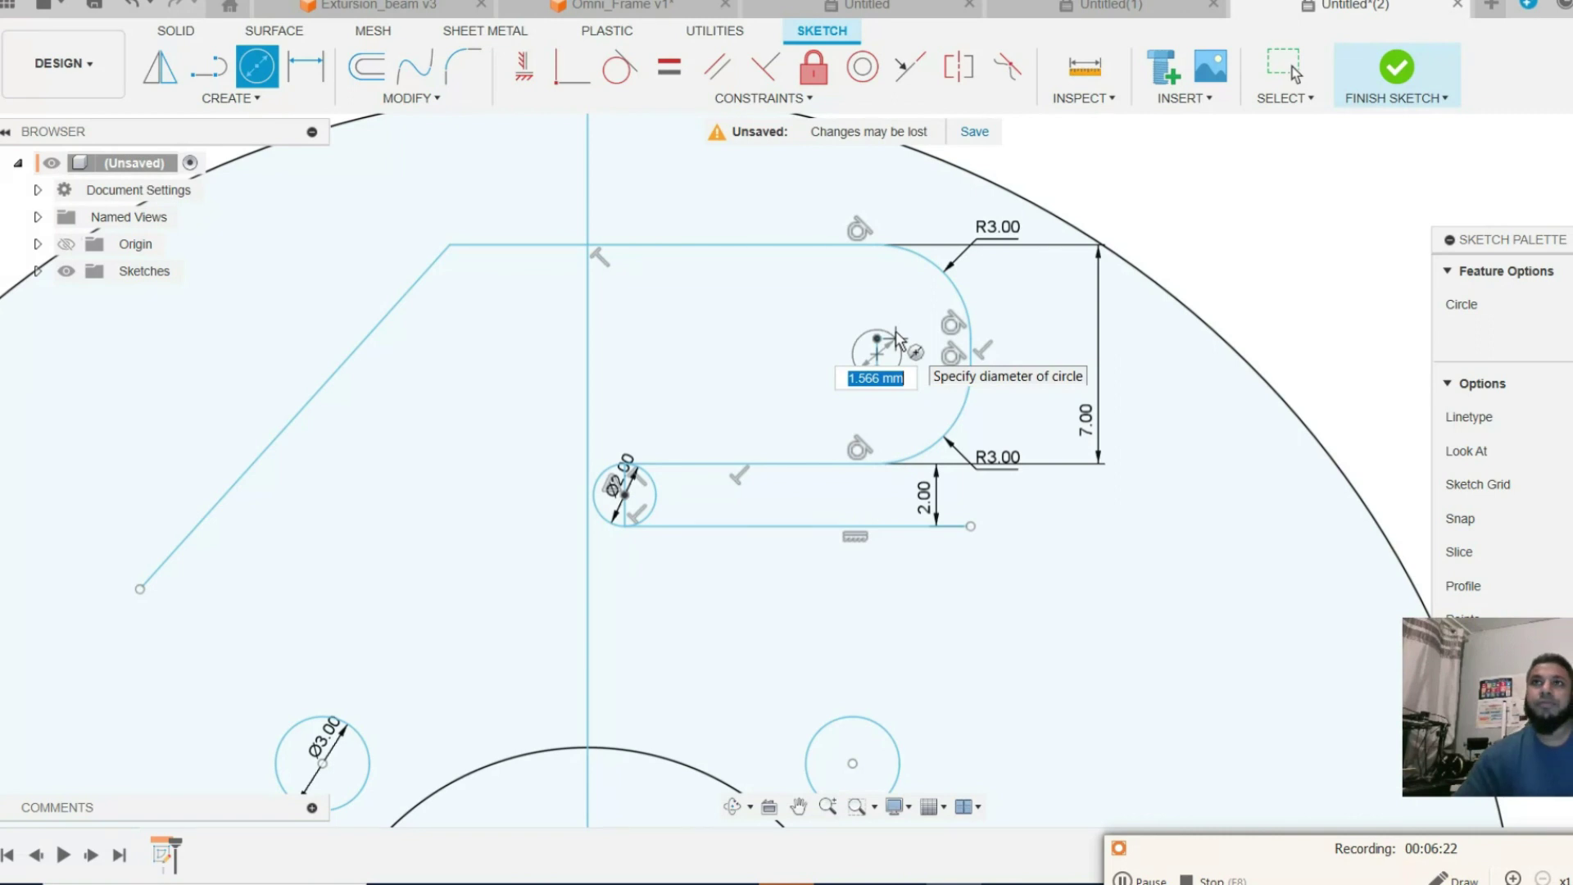
text(3)
key(Return)
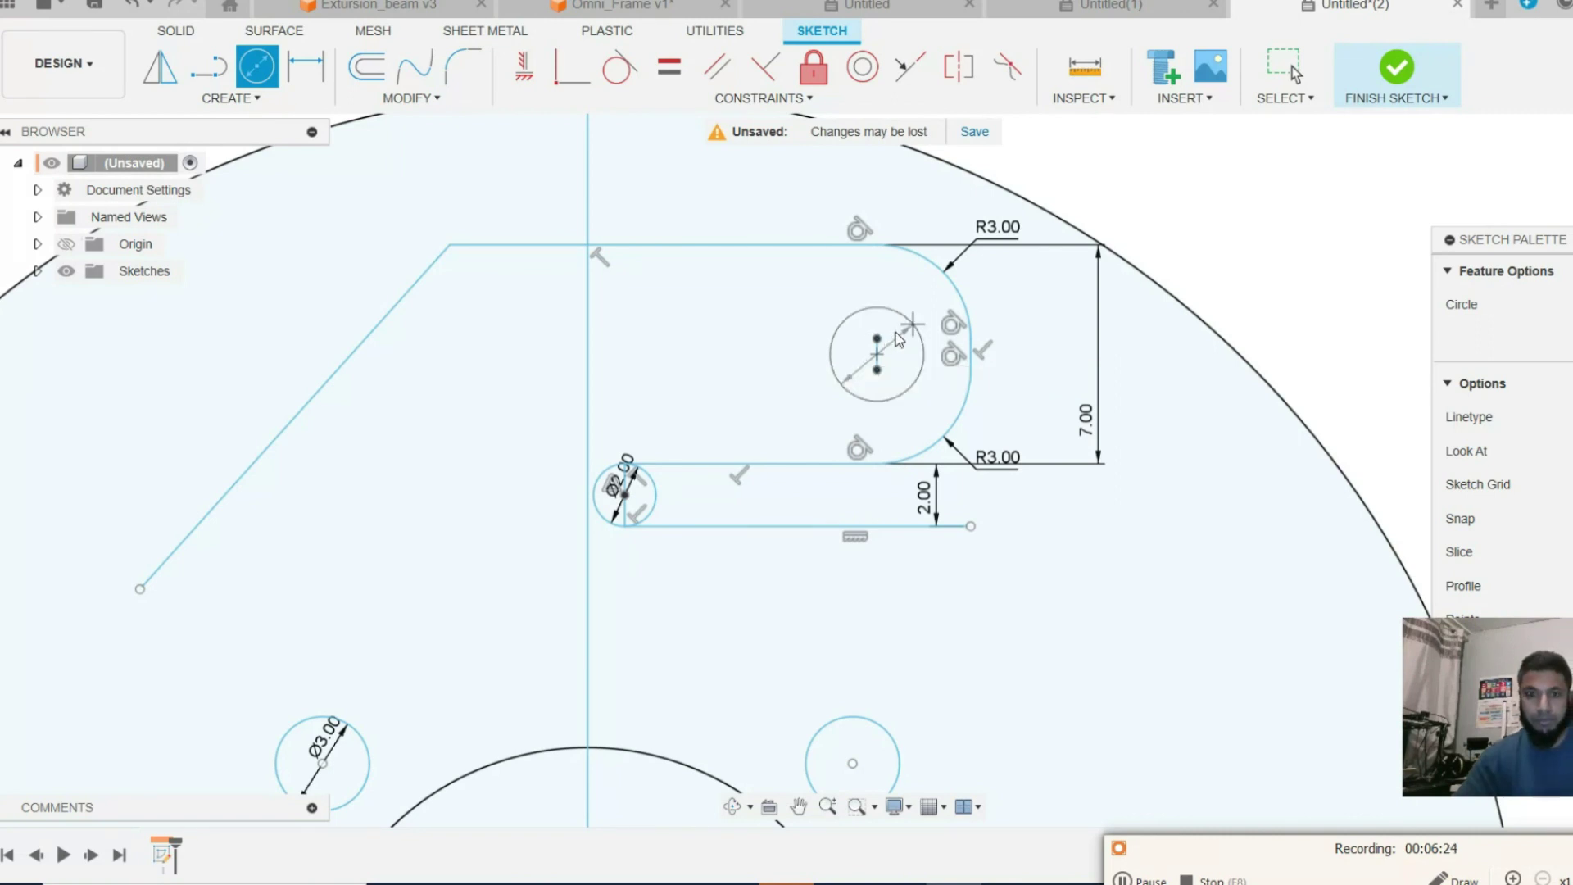
key(Escape)
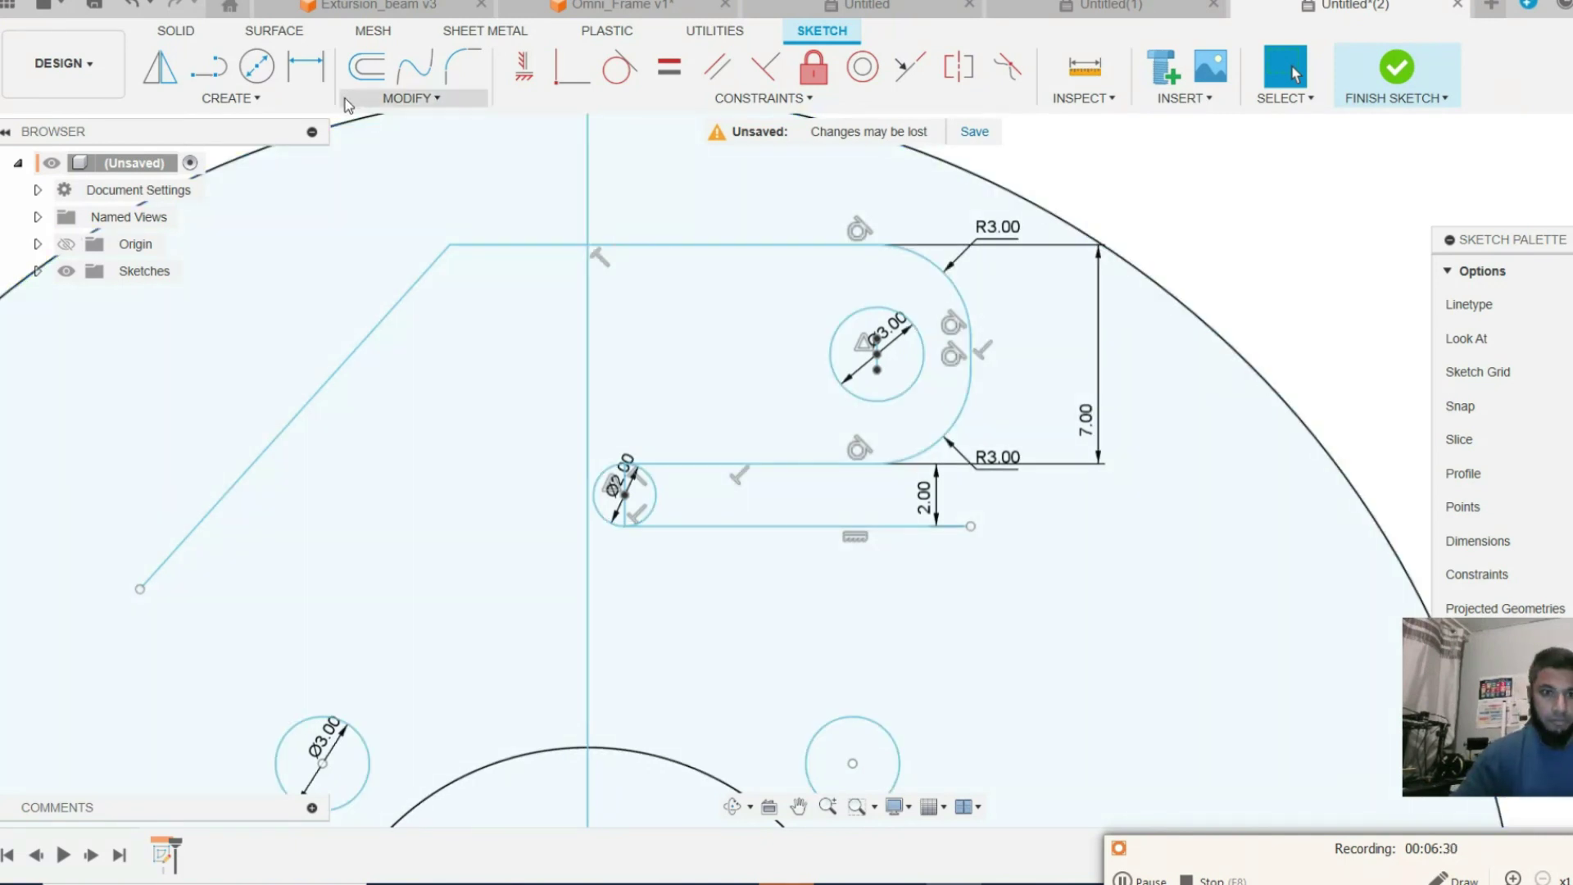
Dimension the diagonal edge at 135° to the top edge.
click(305, 66)
click(418, 273)
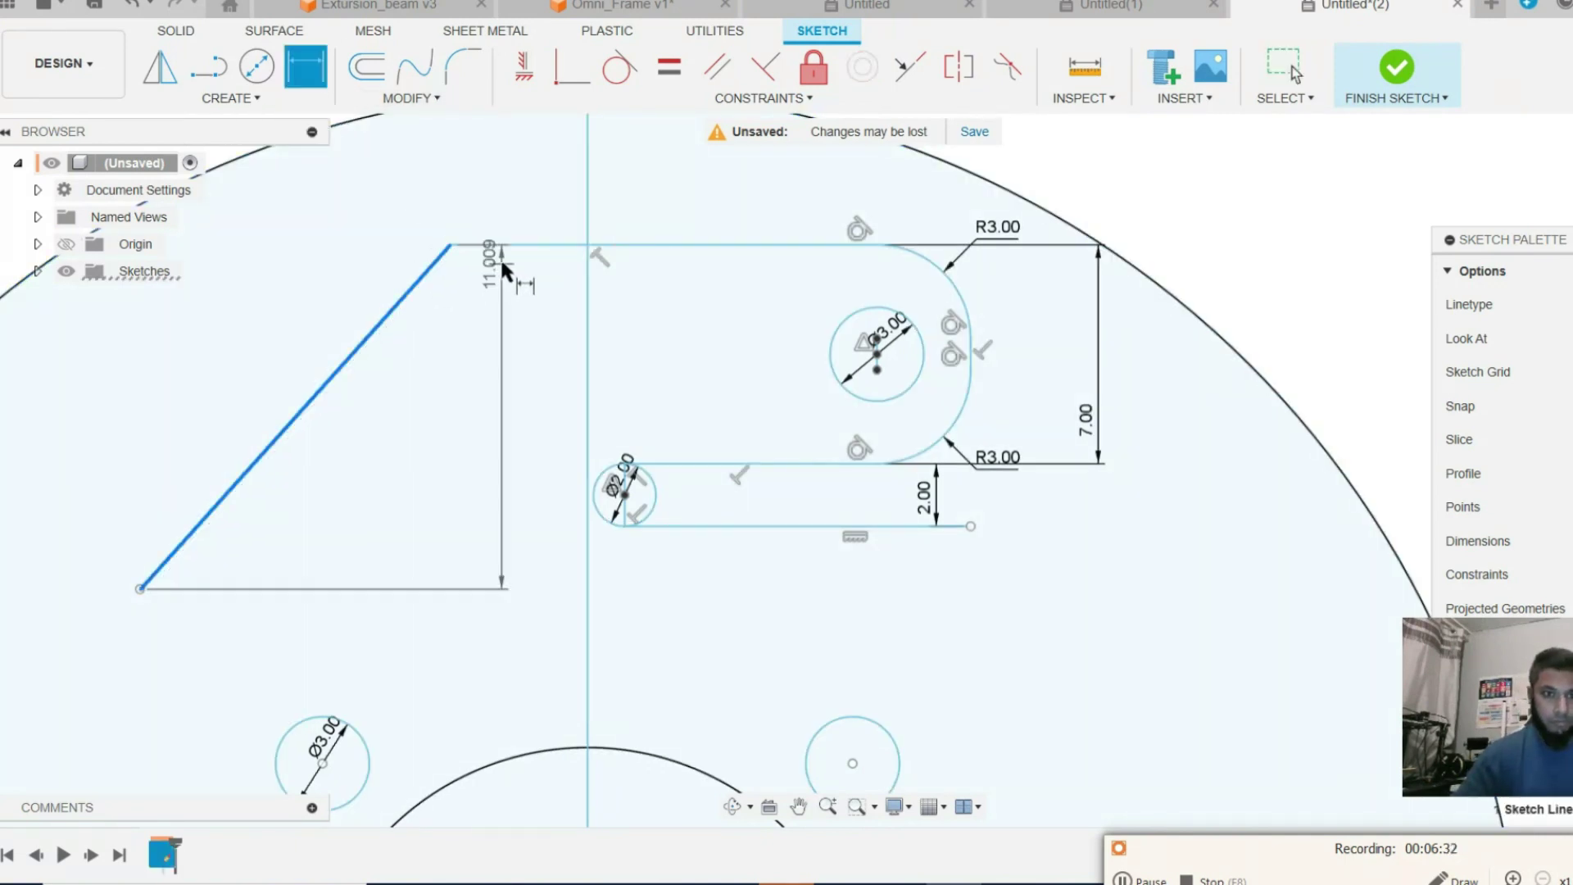
click(519, 259)
click(505, 289)
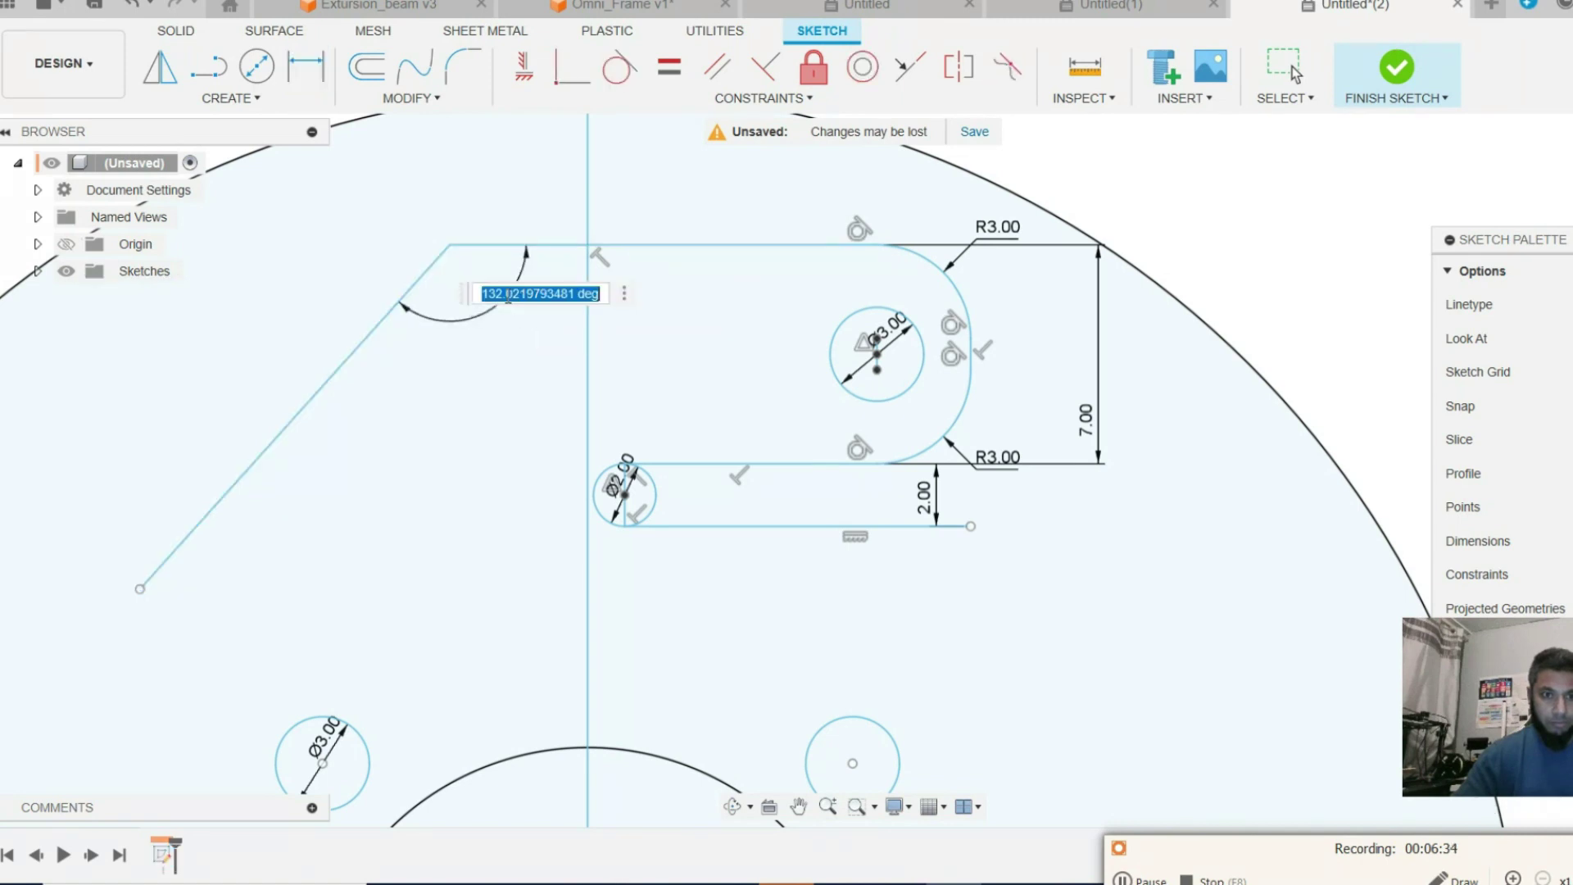
text(1)
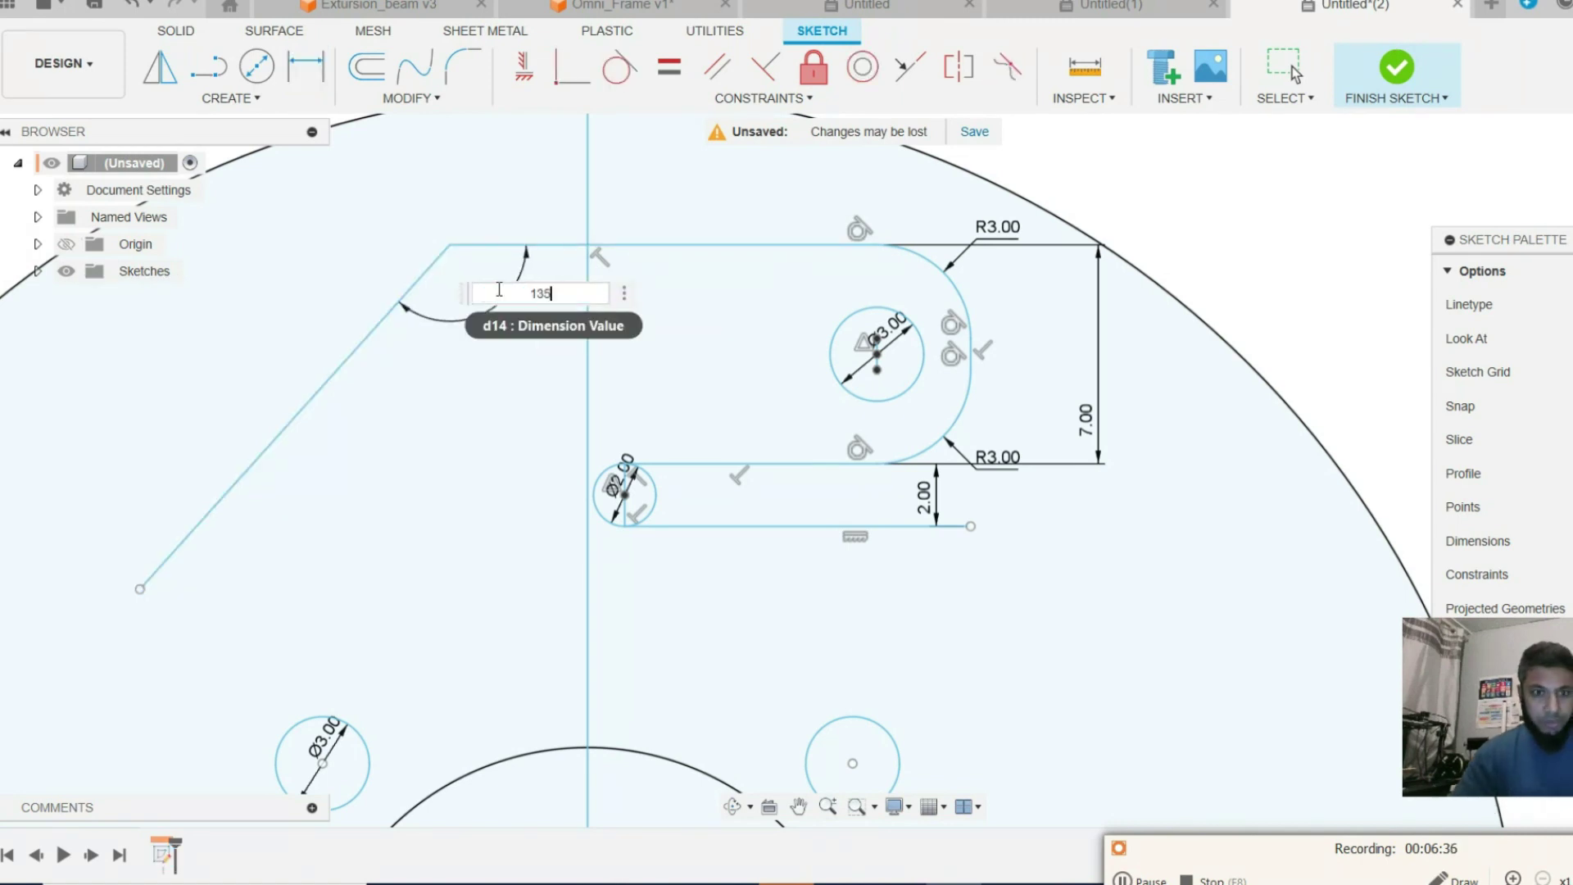
text(35)
key(Return)
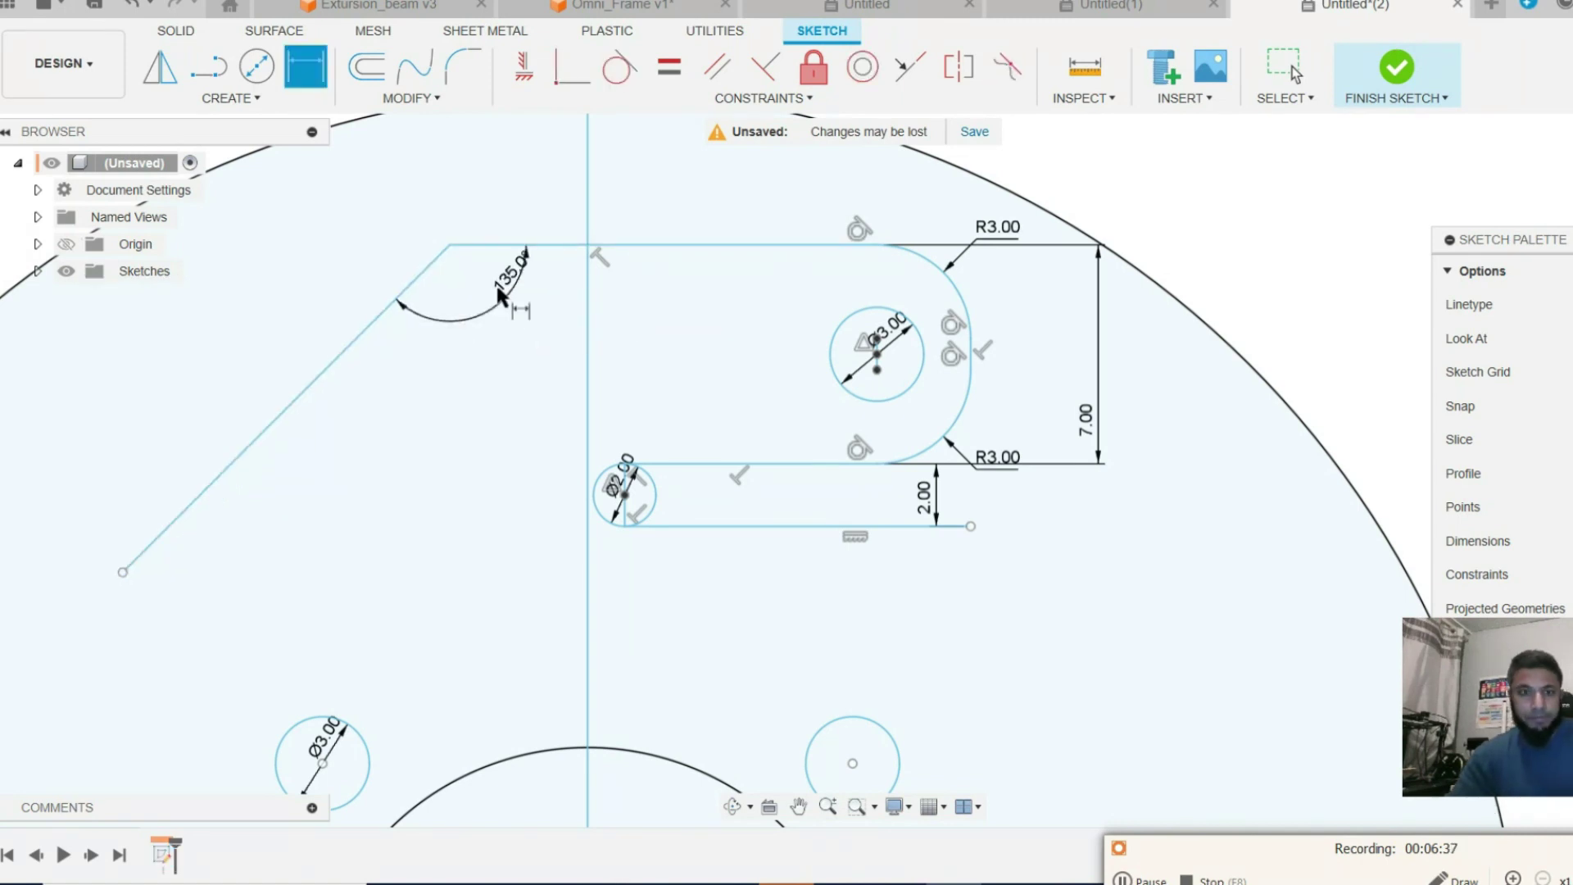
click(454, 66)
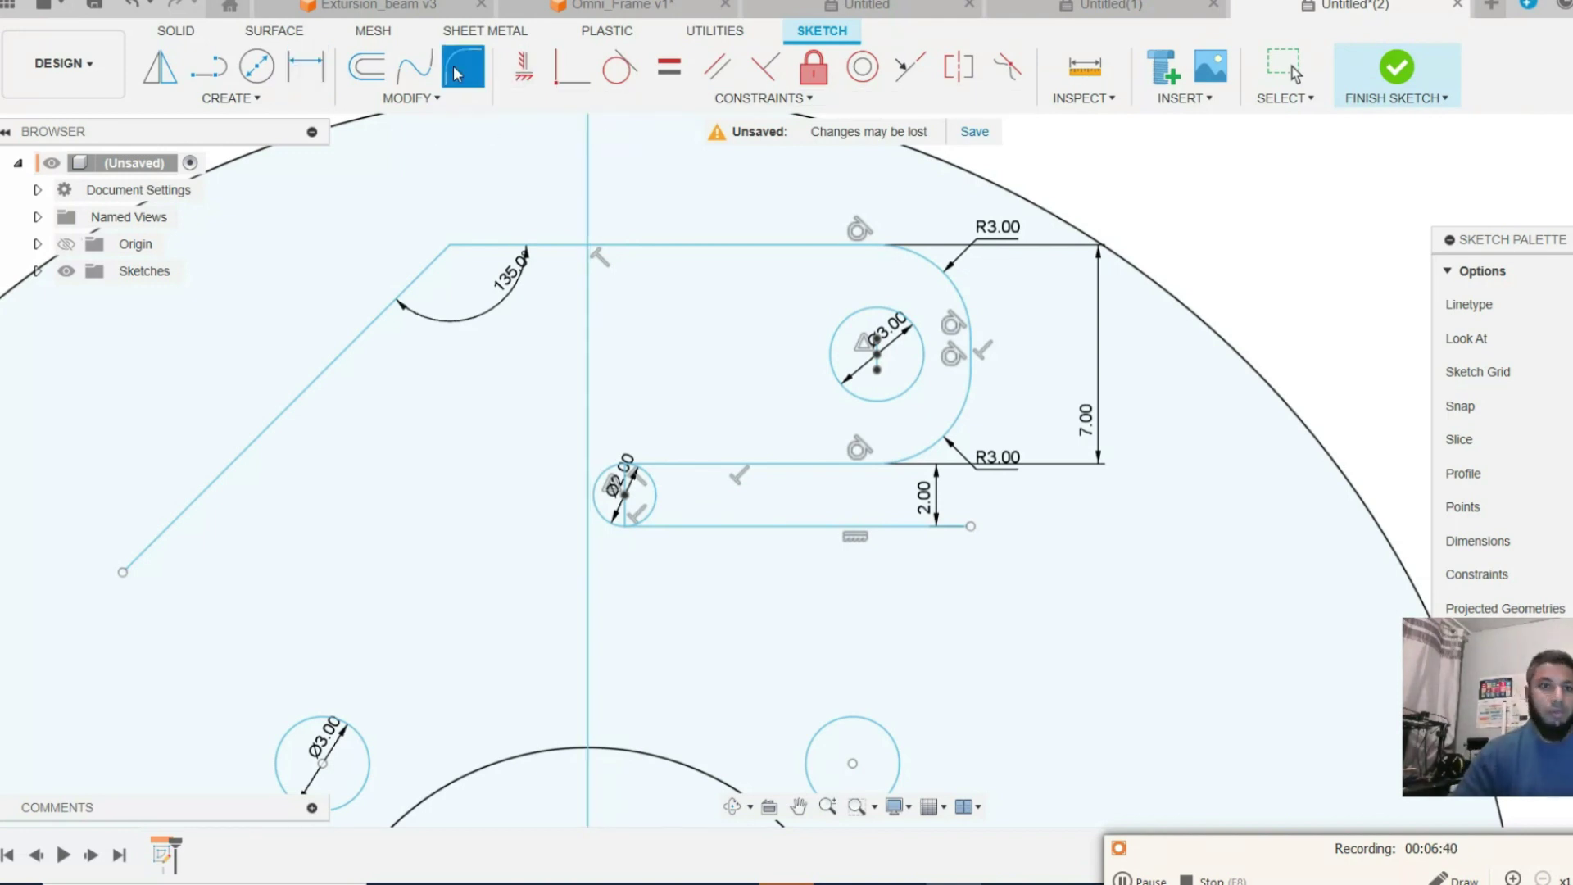
Fillet the corner between the top edge and the diagonal with a 7 mm radius.
click(463, 245)
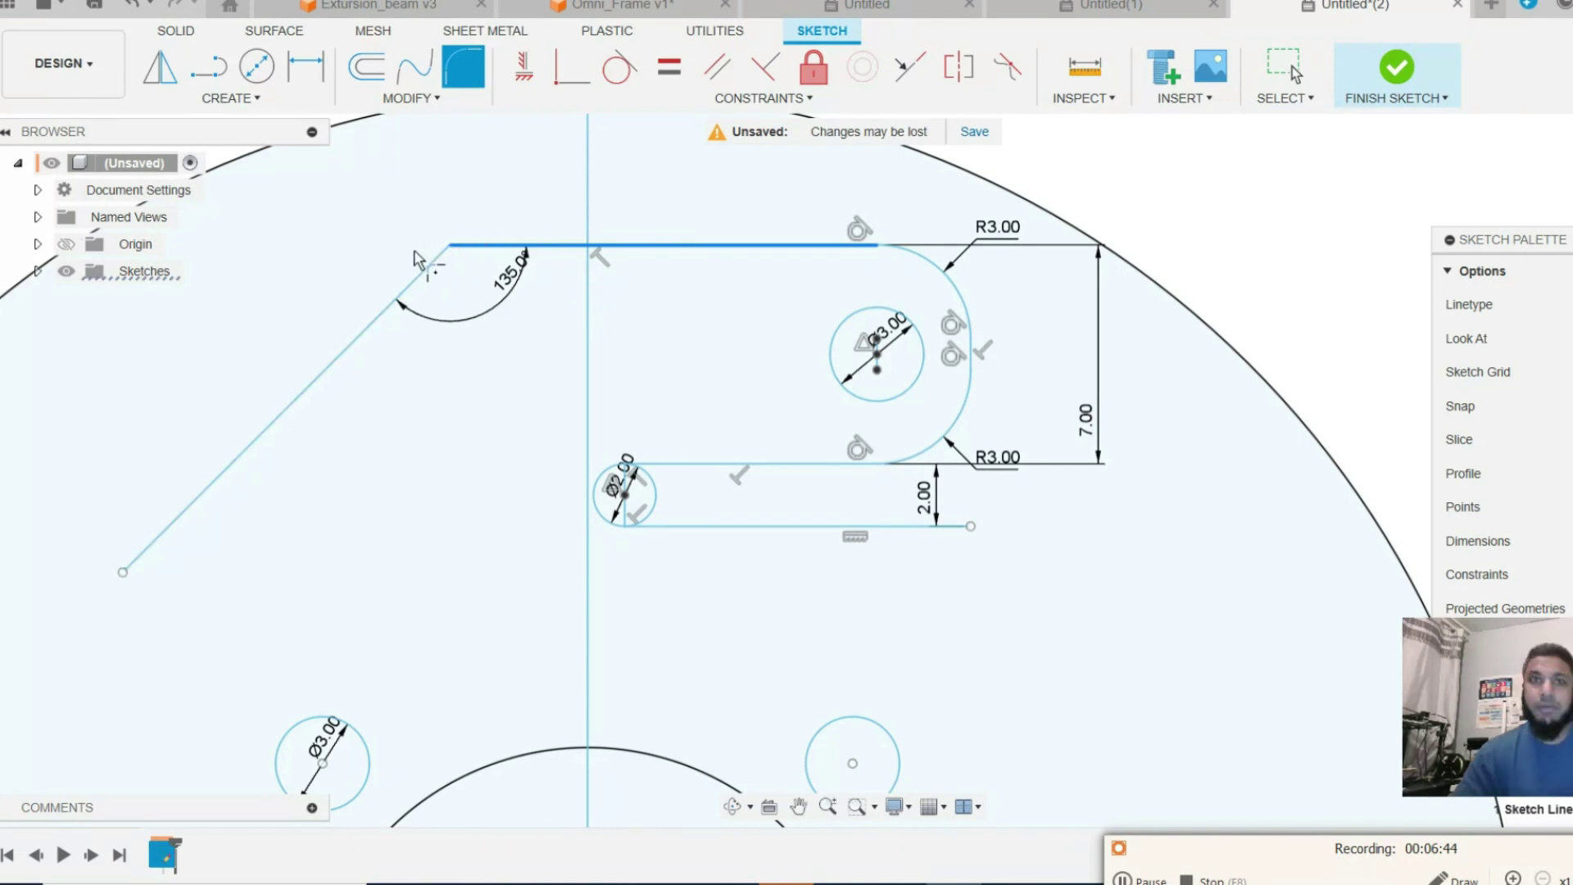
click(434, 264)
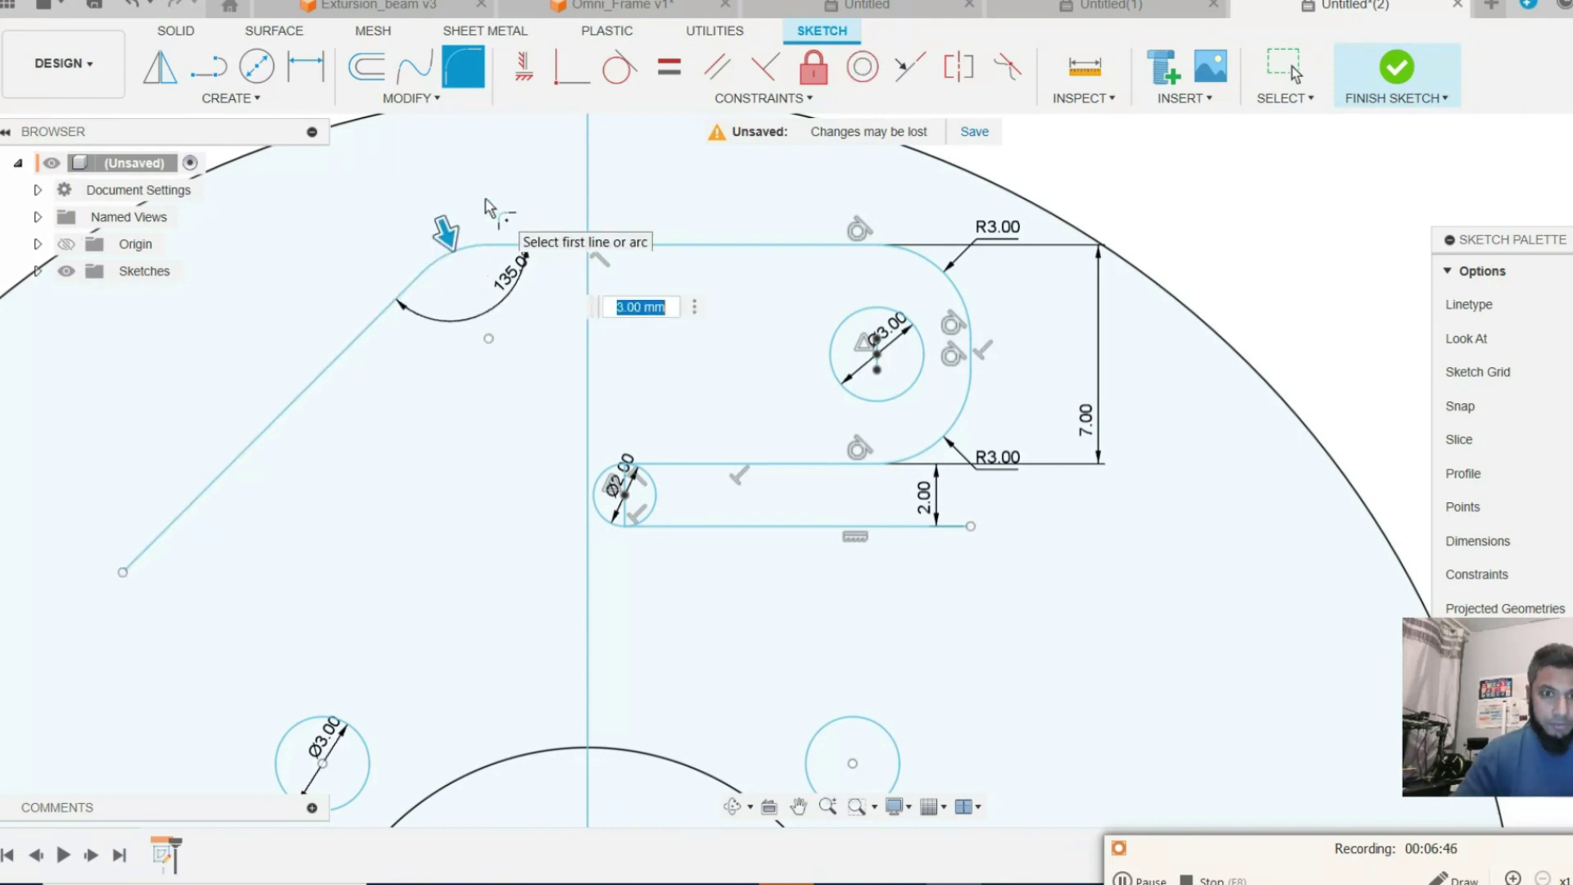
text(7)
key(Return)
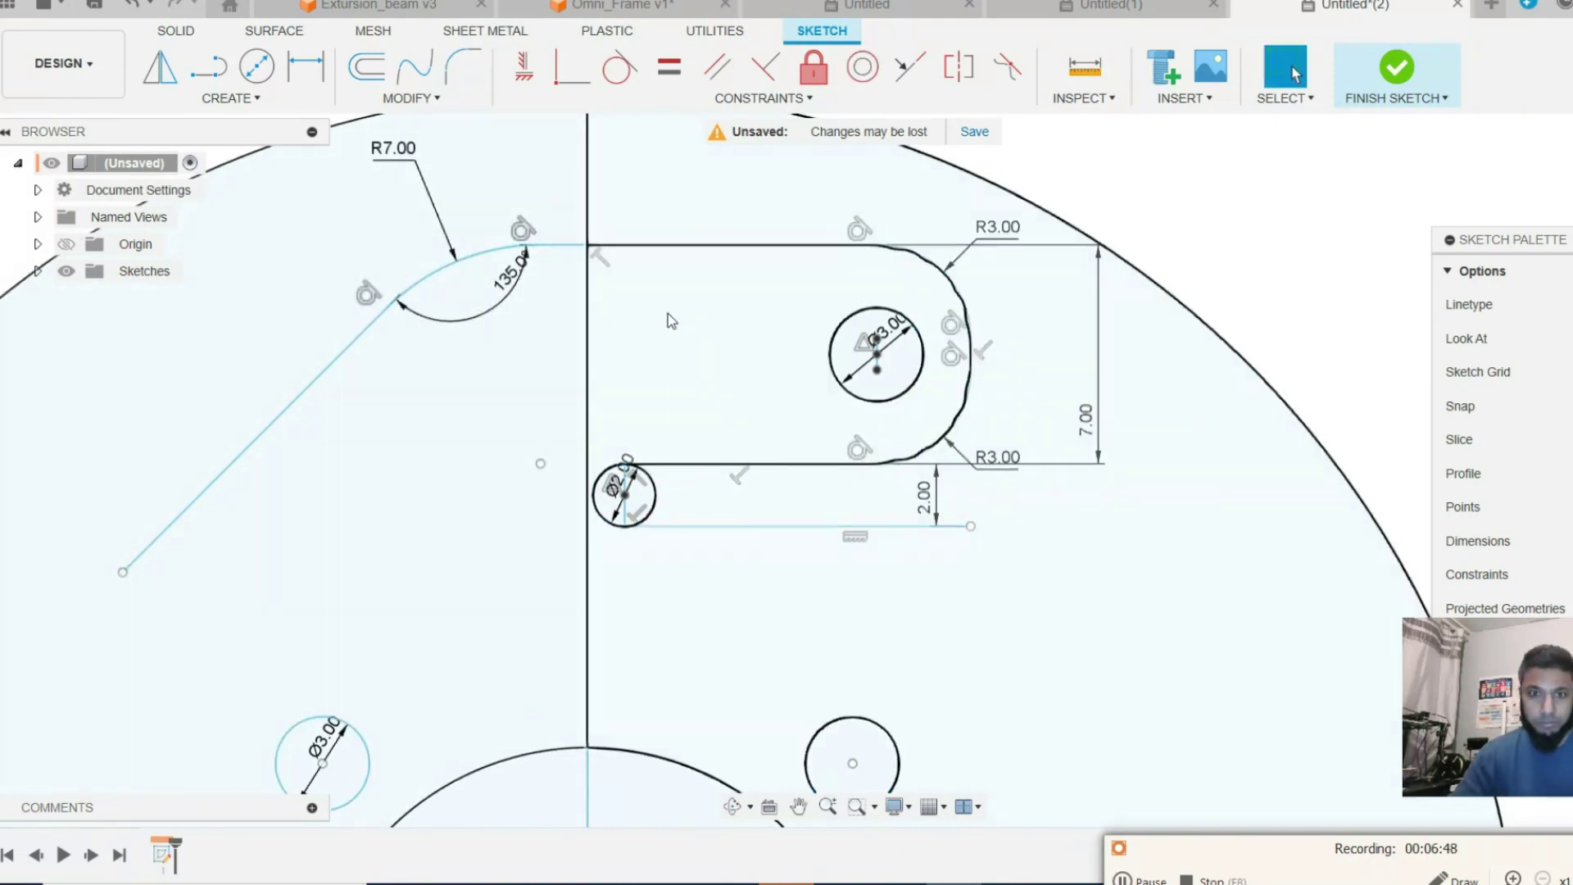
click(1293, 72)
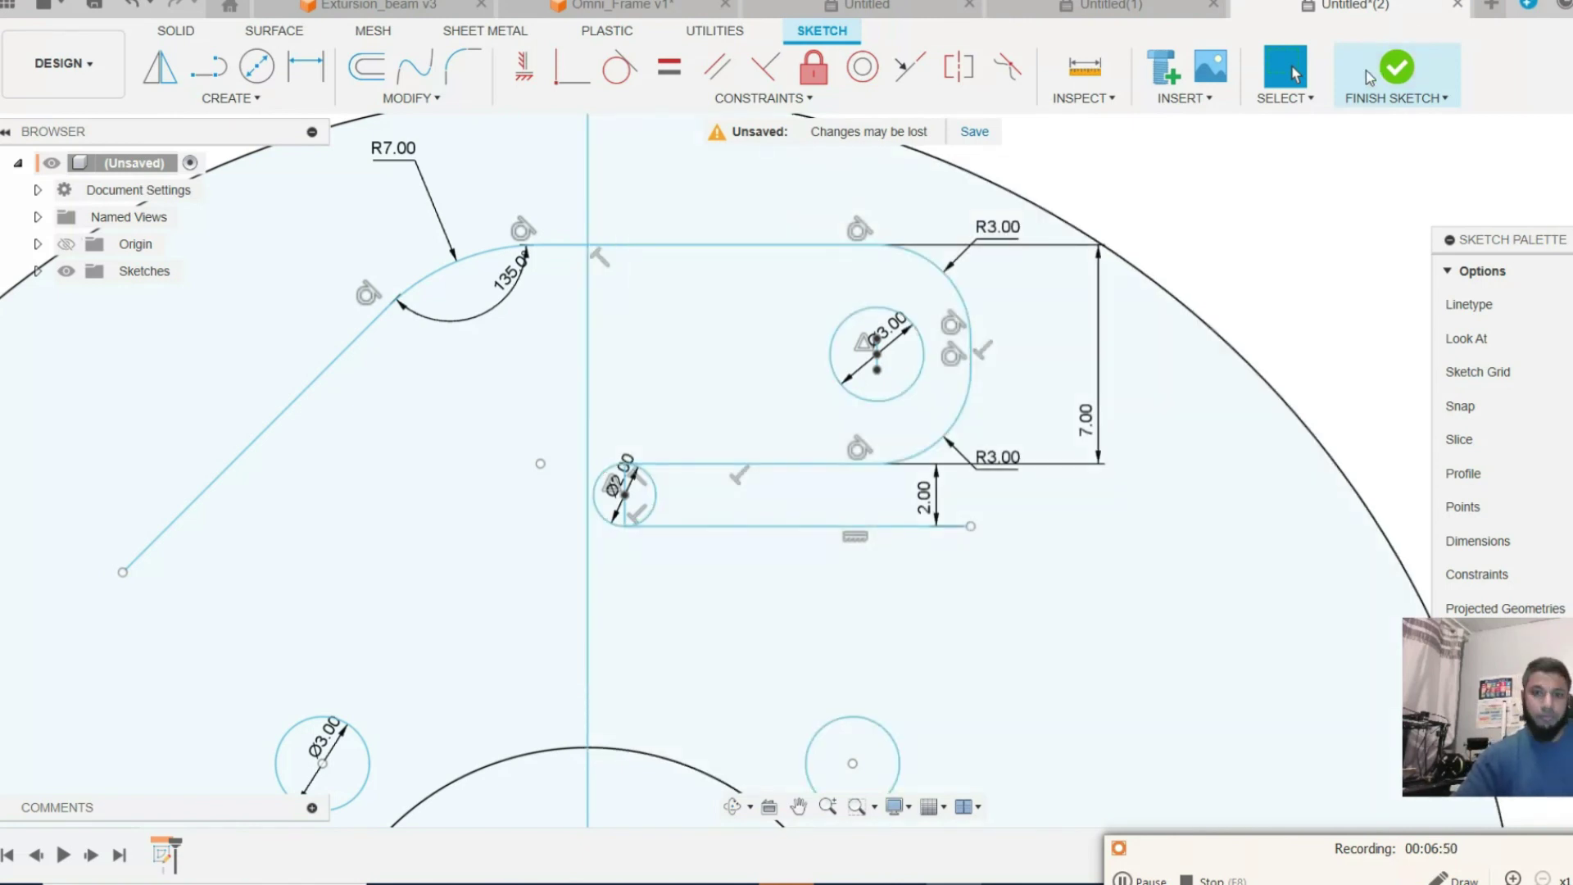
key(d)
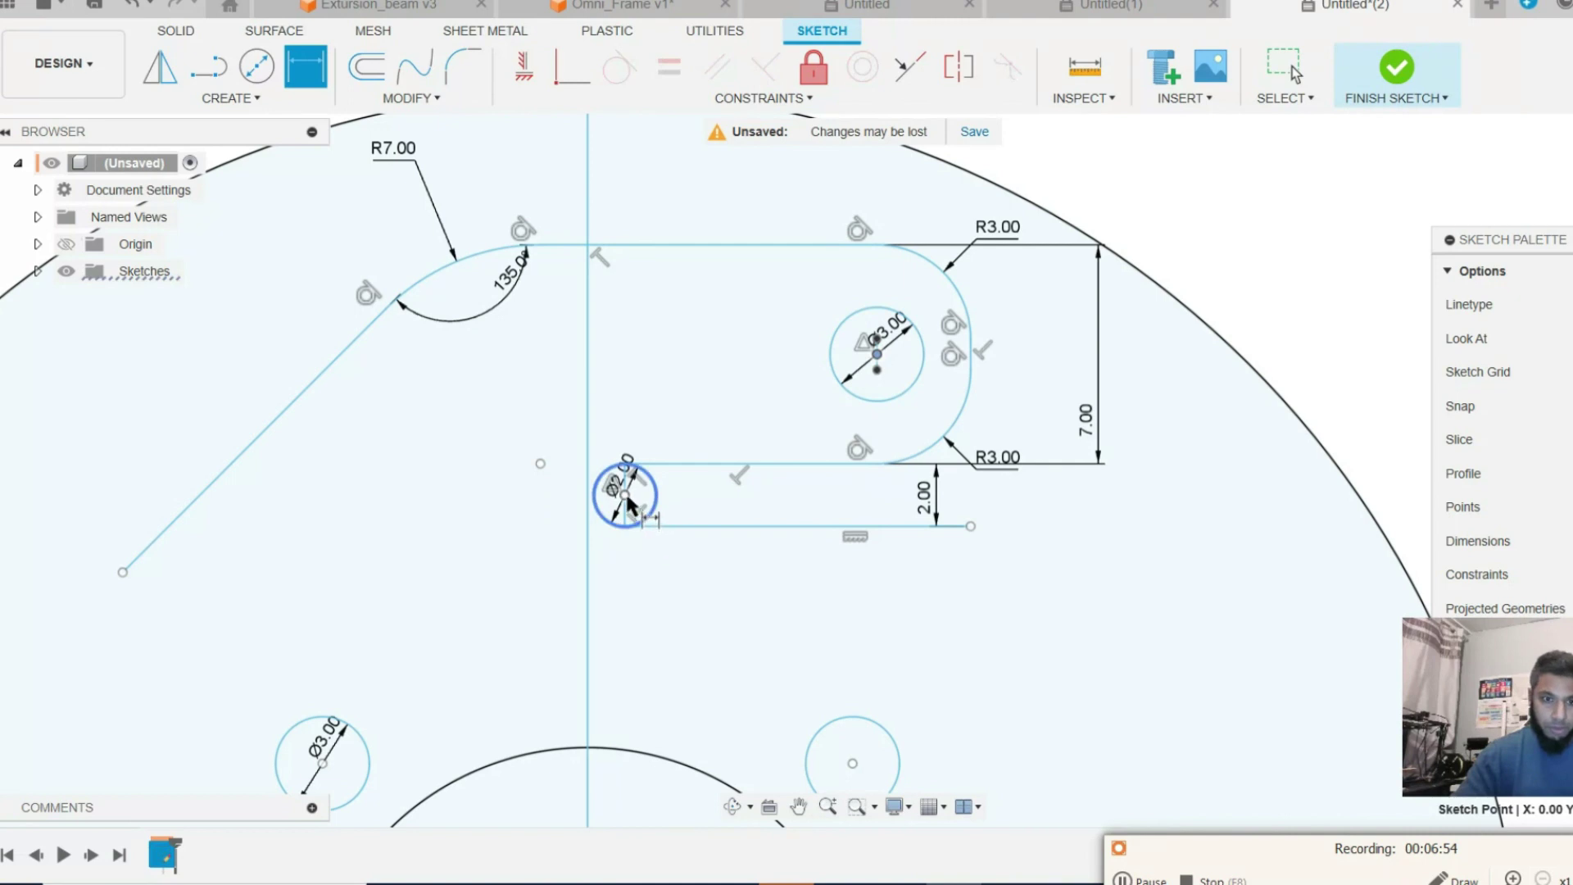
Dimension the Ø2 and Ø3 circle centres 8 mm apart horizontally.
click(624, 495)
click(877, 354)
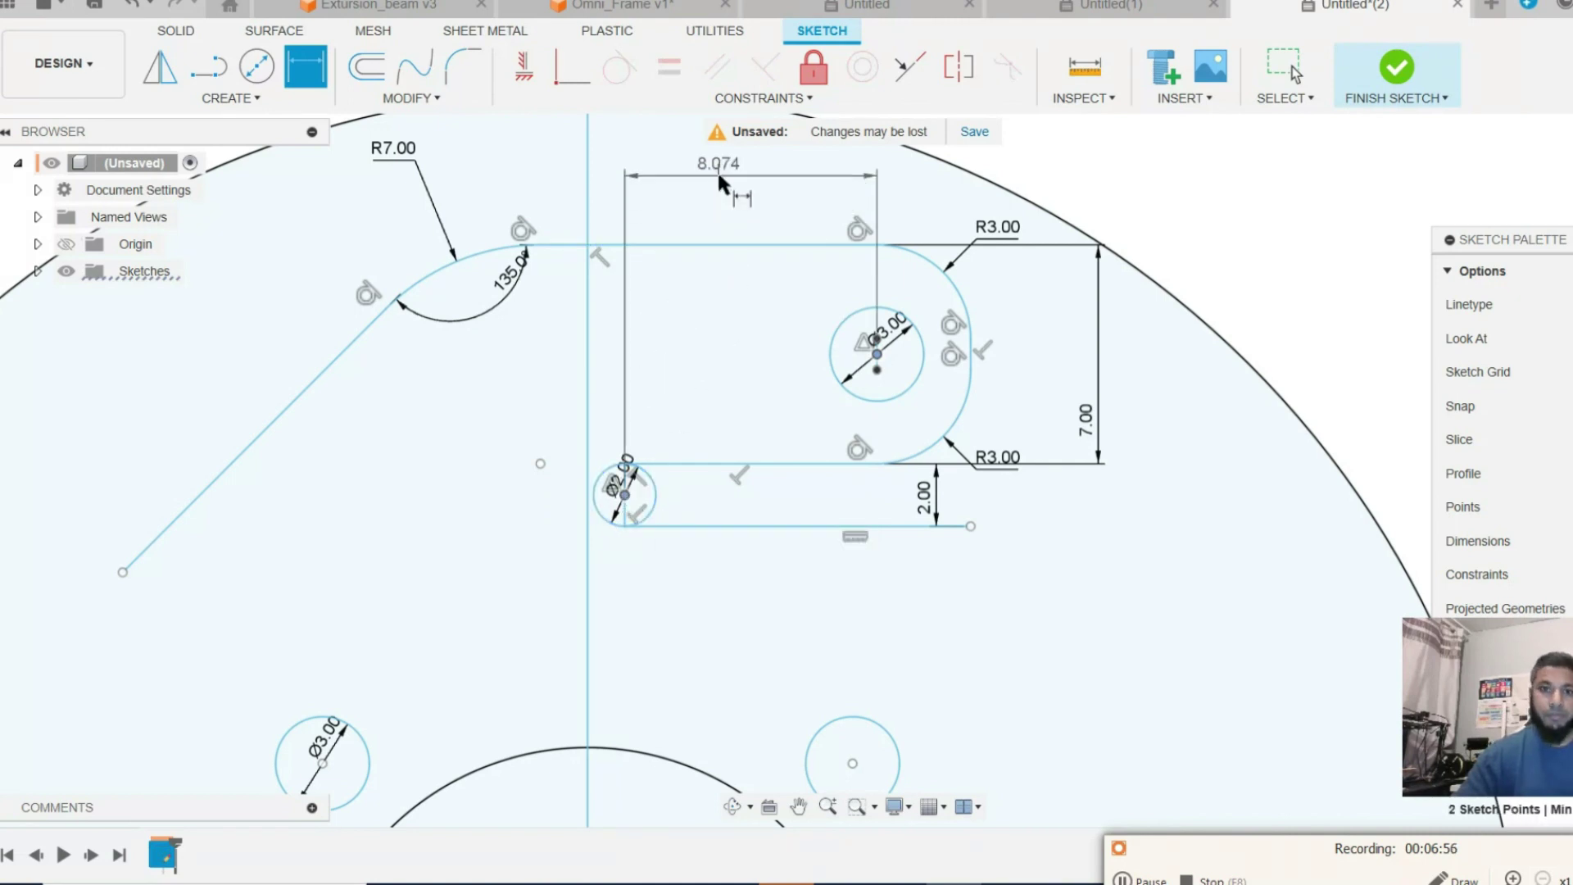
click(716, 169)
text(8)
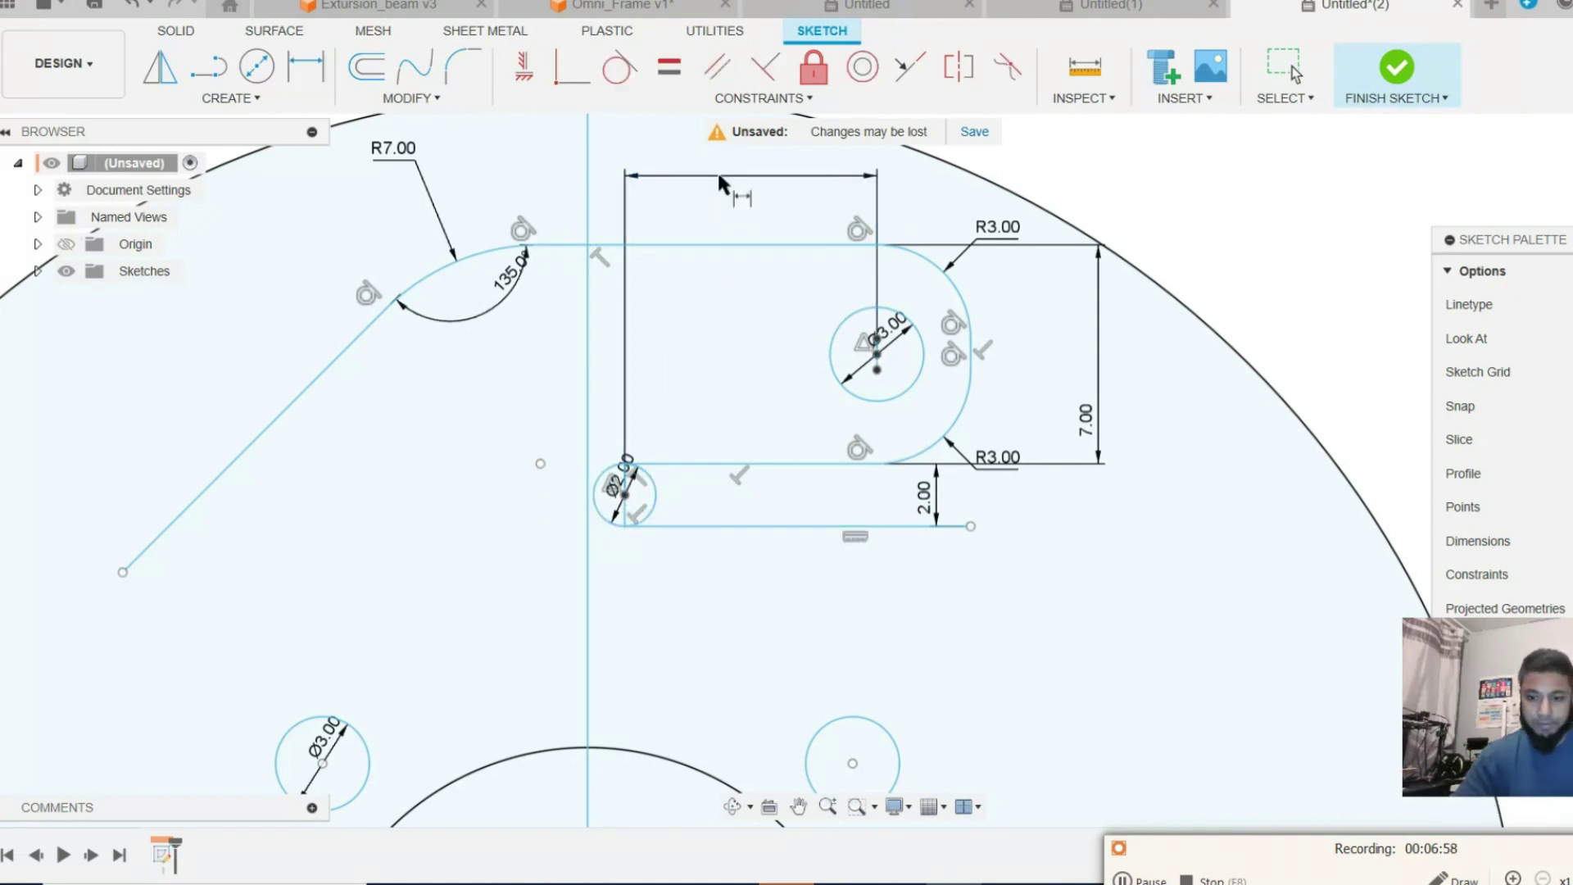
key(Return)
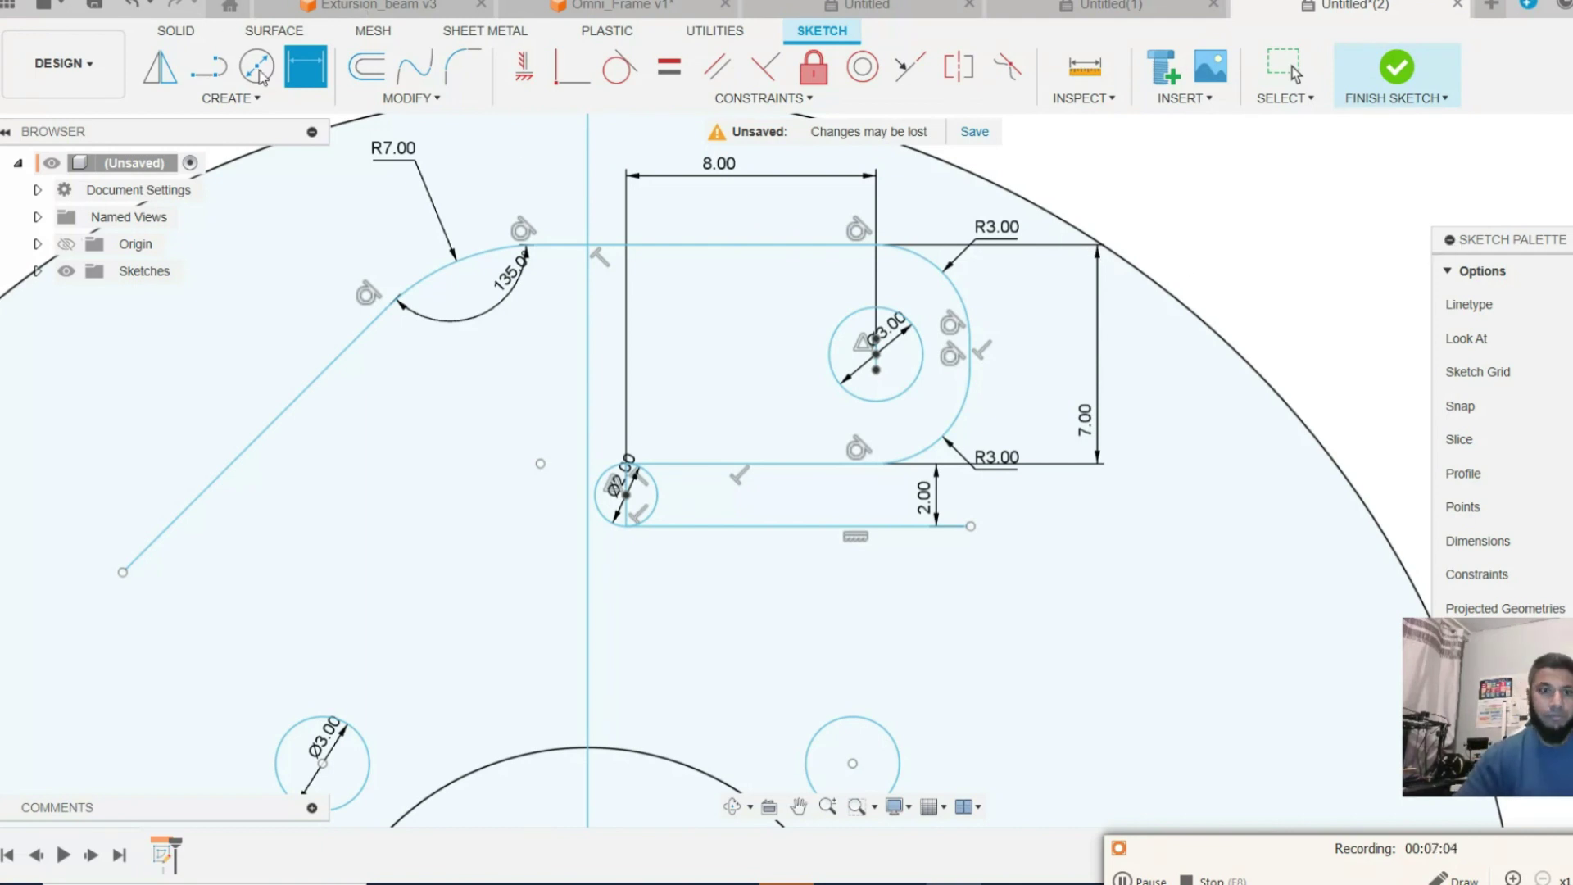
Pan and zoom out to show the whole flange sketch with its Ø60 and Ø18 circles.
click(873, 352)
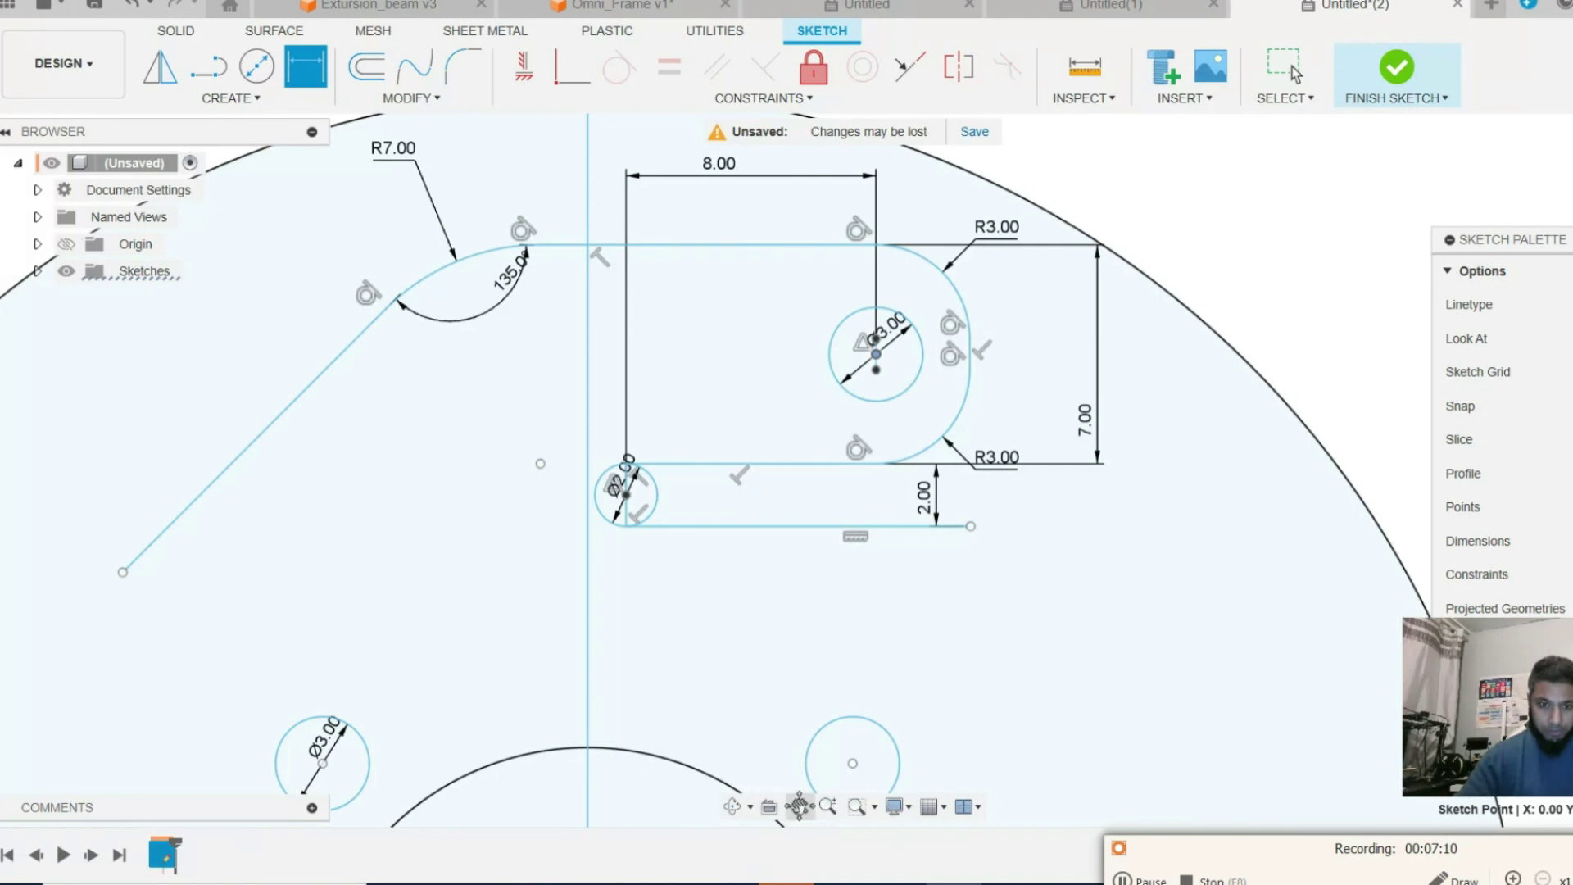
click(799, 806)
drag(891, 684, 815, 348)
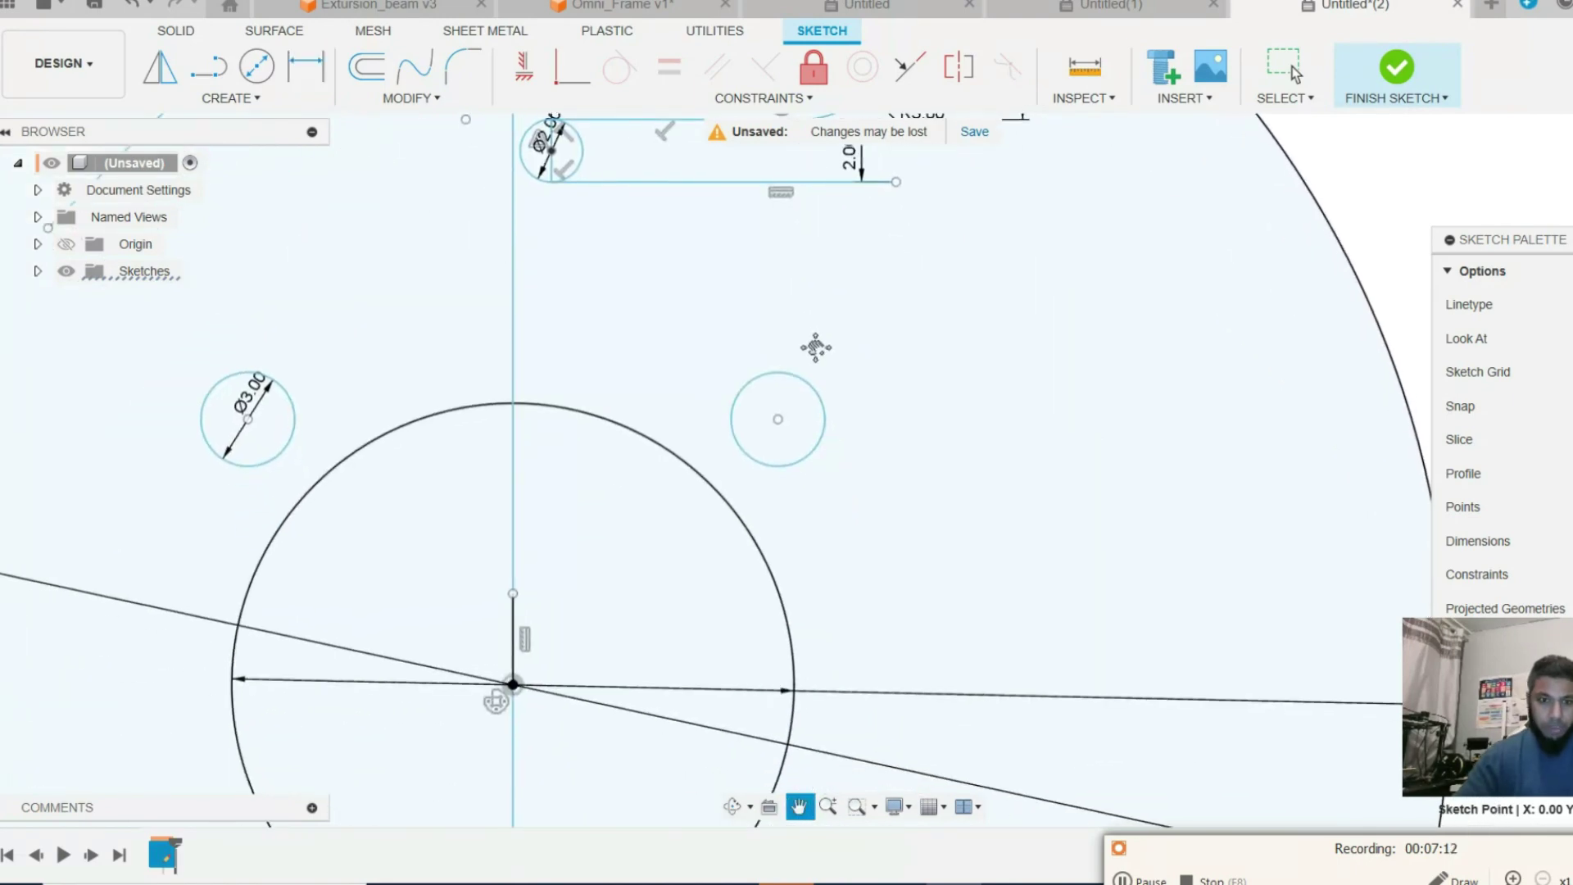
key(d)
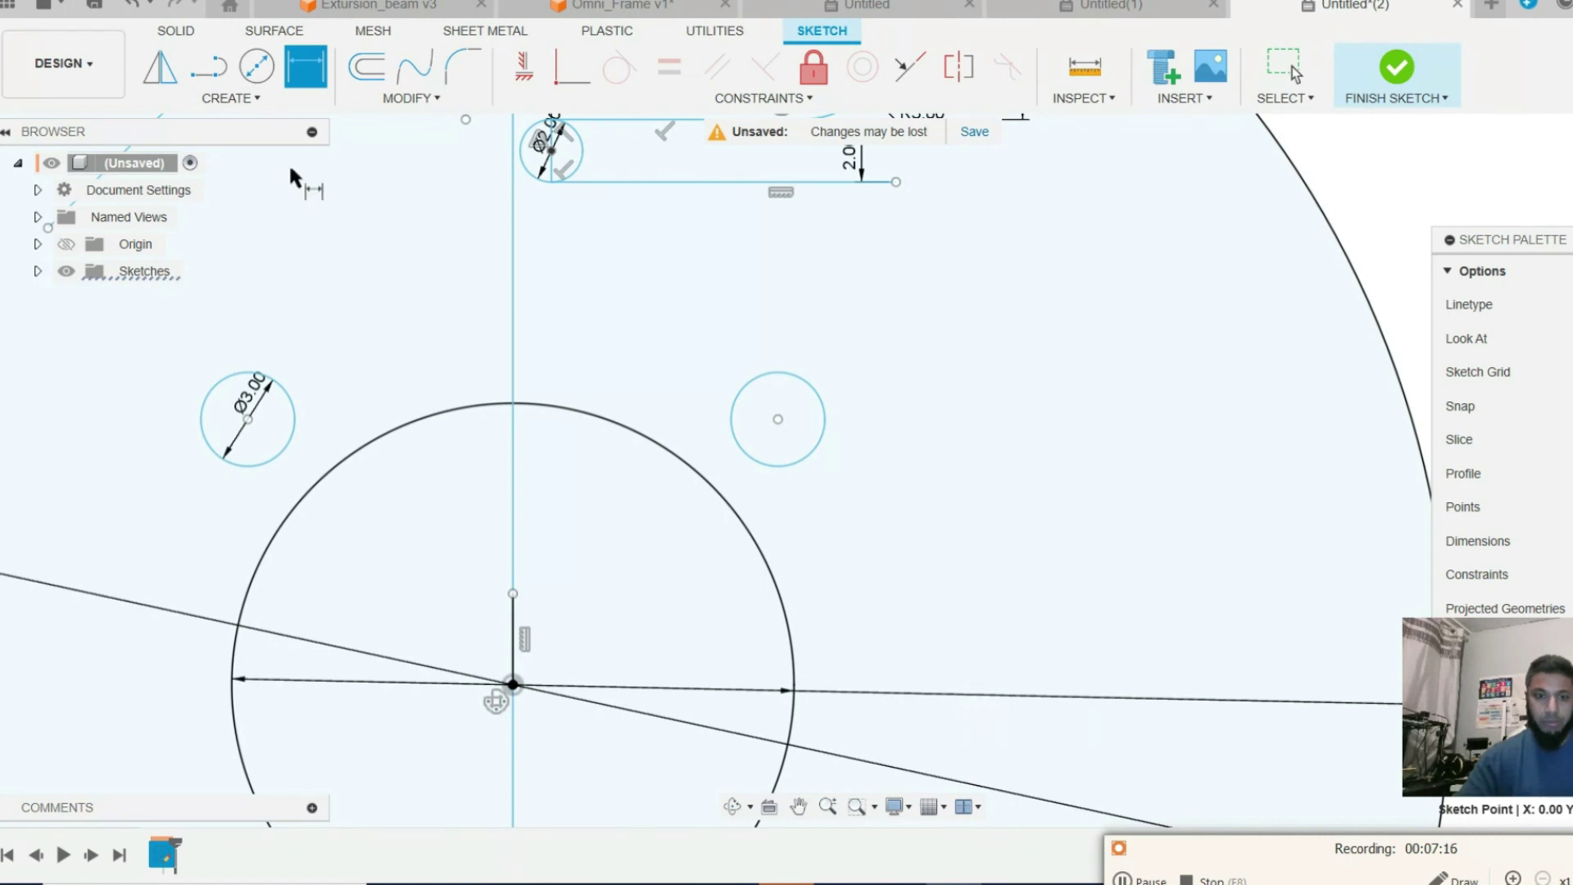
click(828, 806)
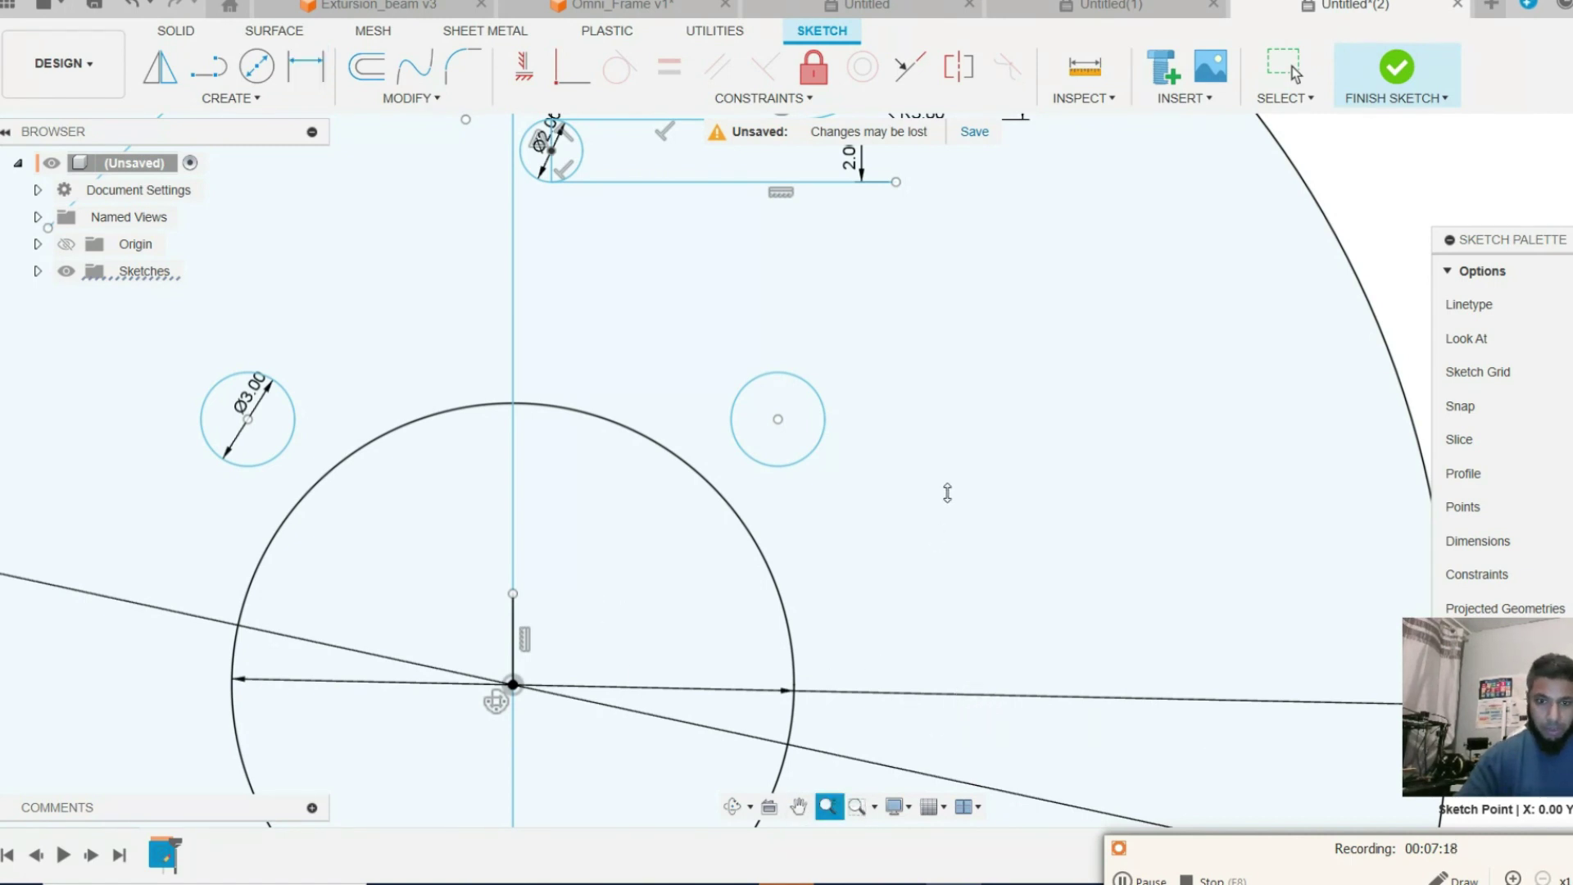
mouse_move(949, 494)
mouse_down()
mouse_move(962, 546)
mouse_move(602, 235)
mouse_move(878, 281)
mouse_up()
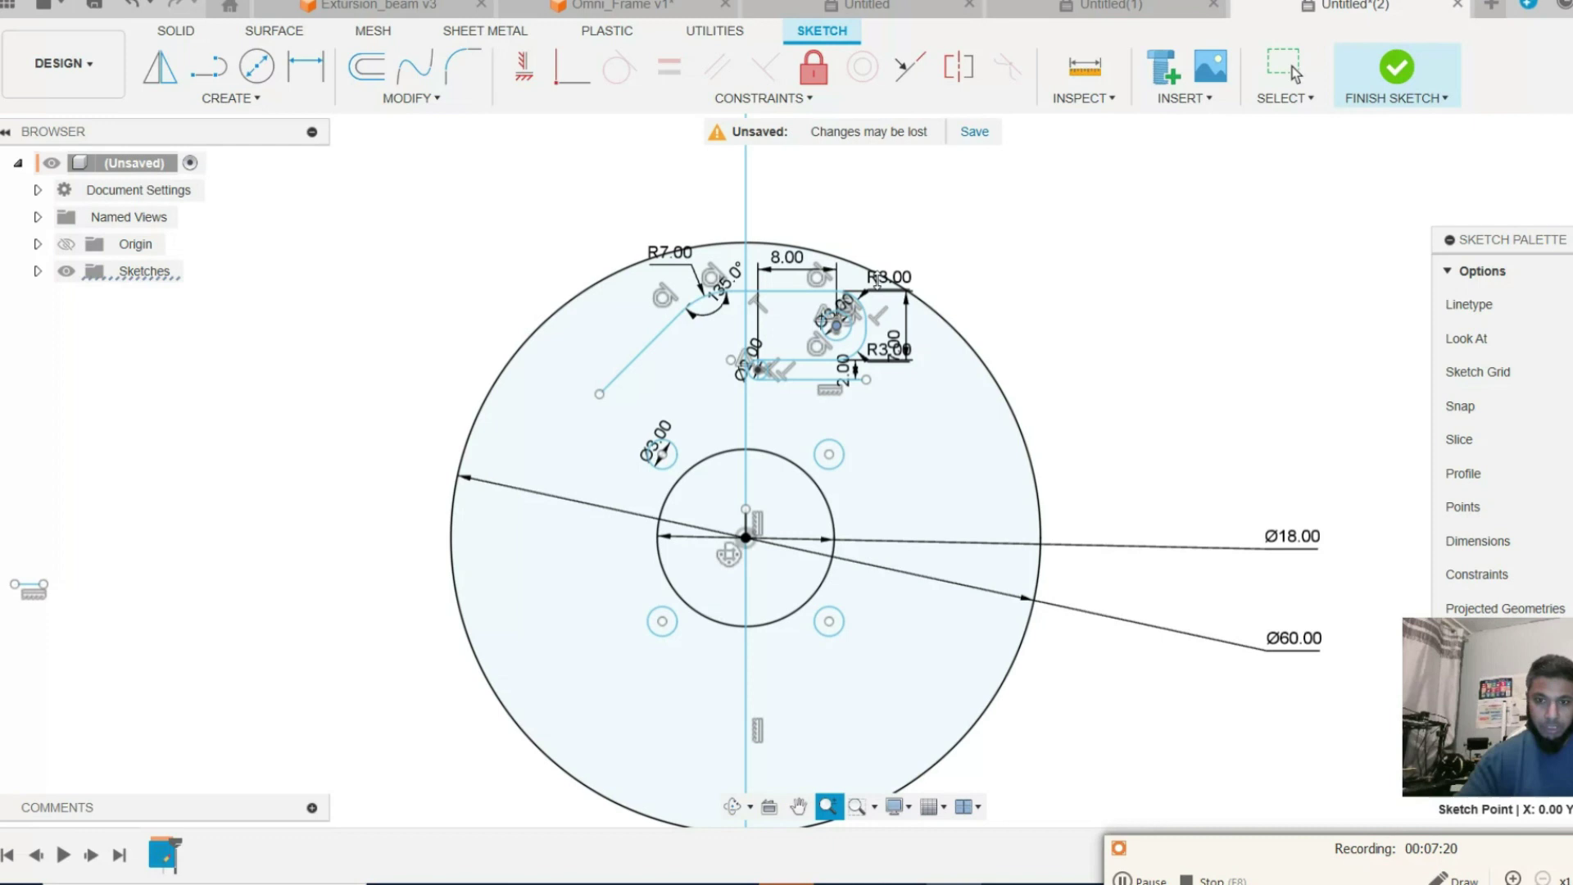
Draw a horizontal line and constrain its midpoint to the disc's centre origin.
click(209, 65)
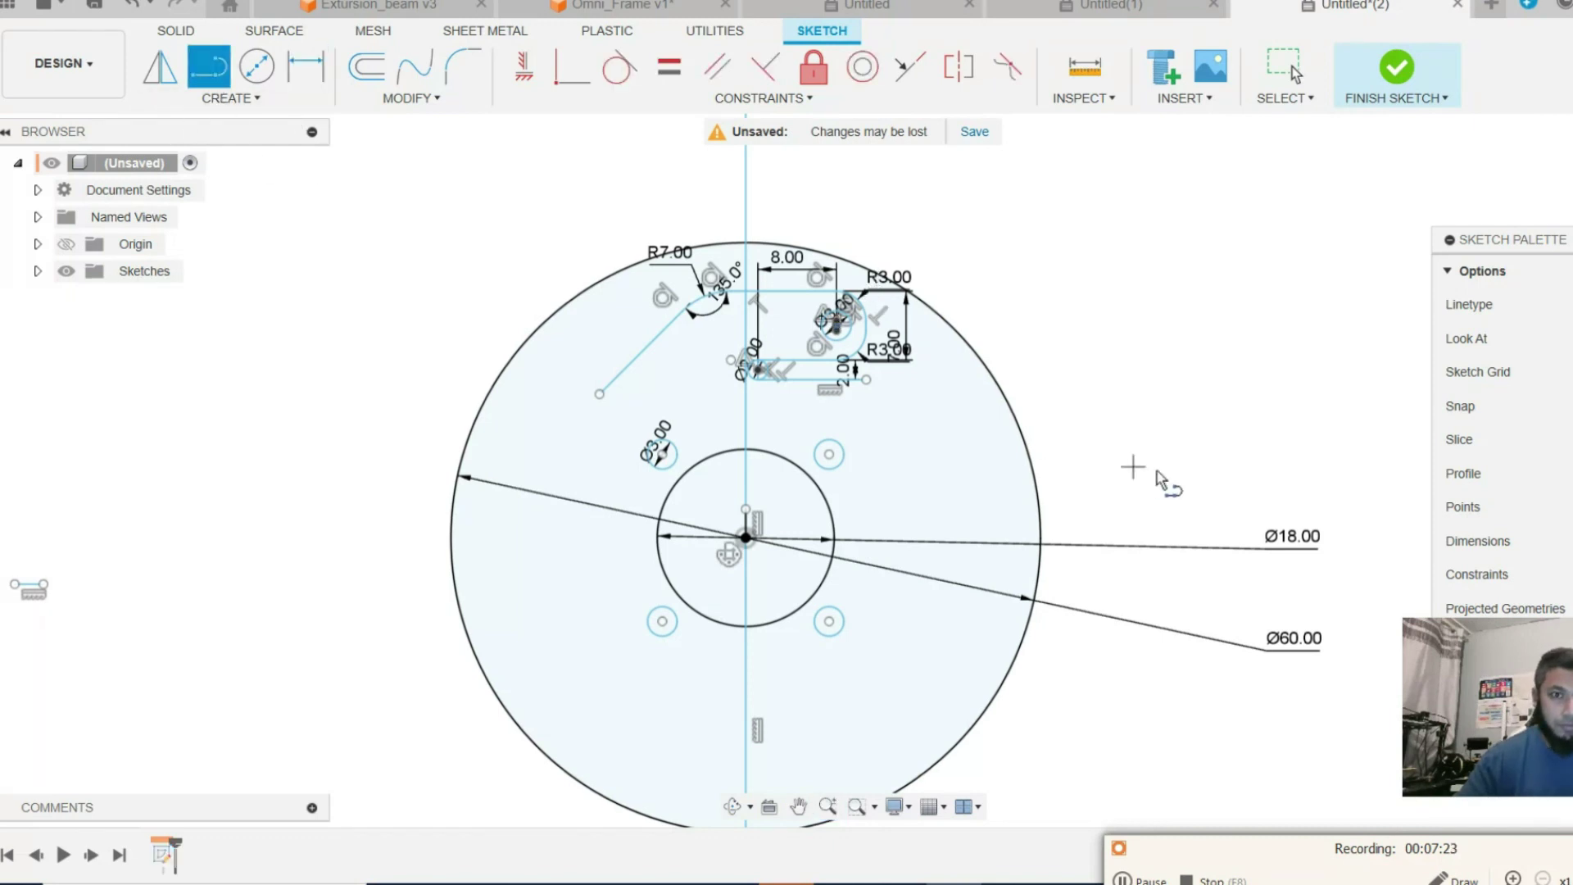
click(408, 194)
click(1169, 194)
key(Escape)
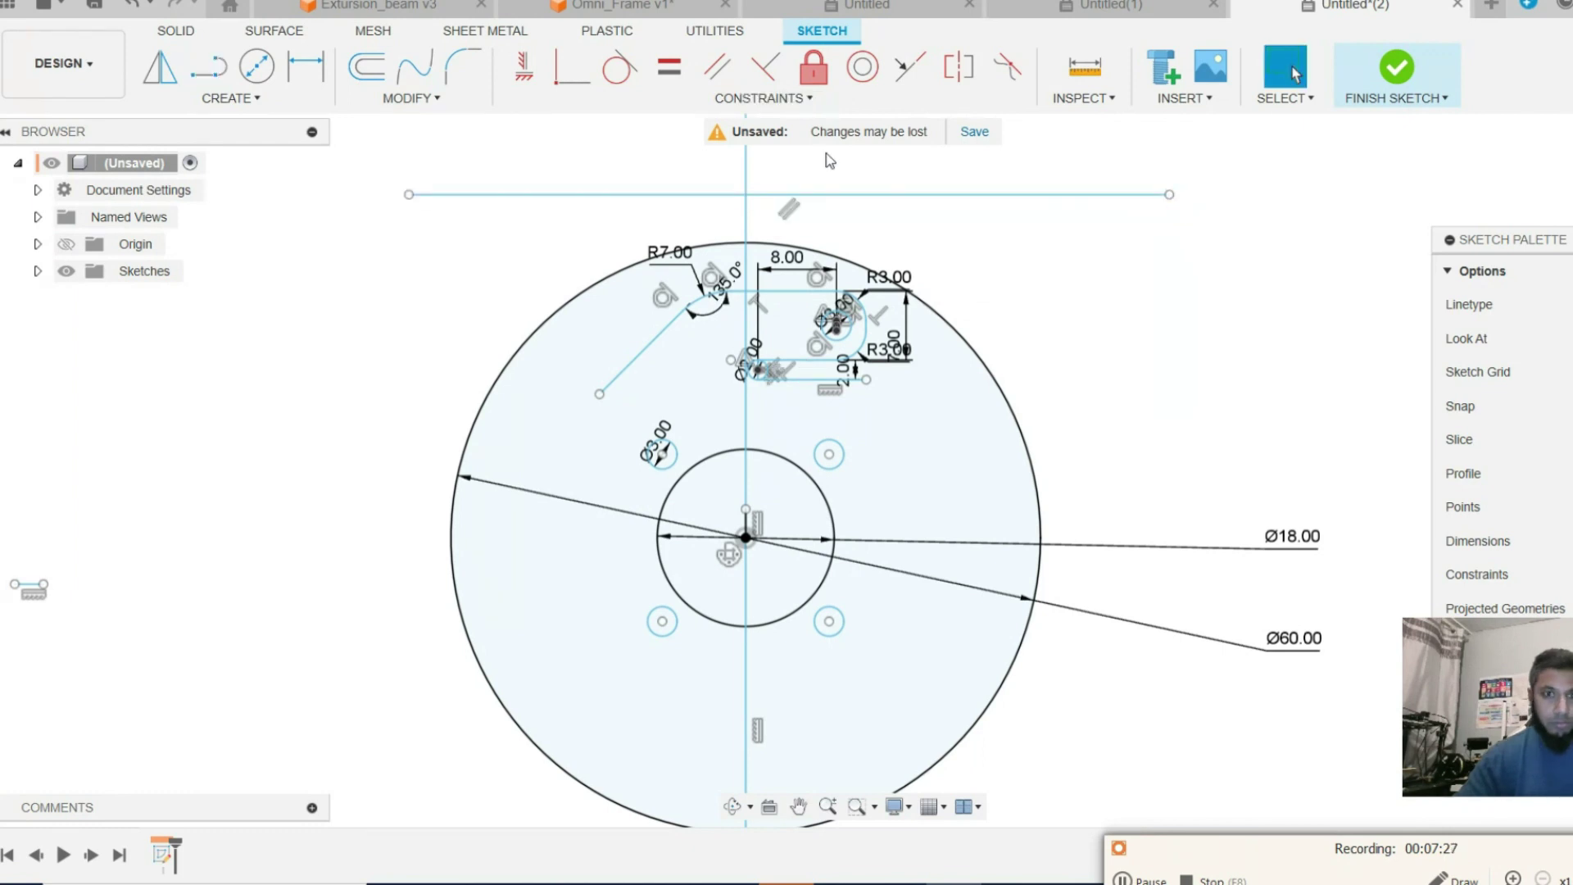
click(822, 103)
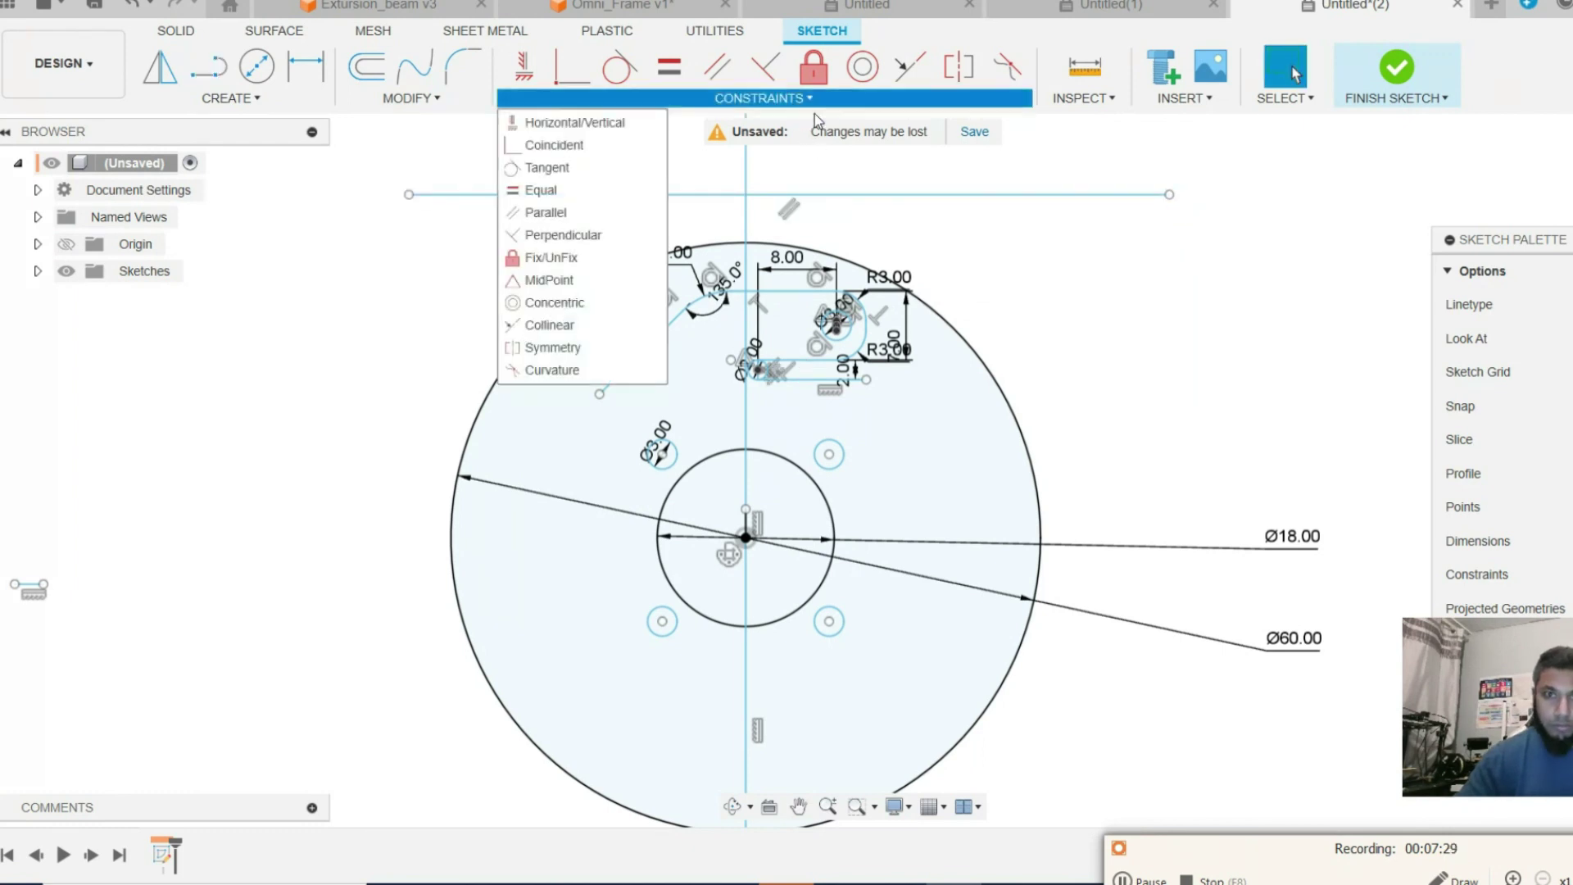
click(577, 281)
click(818, 192)
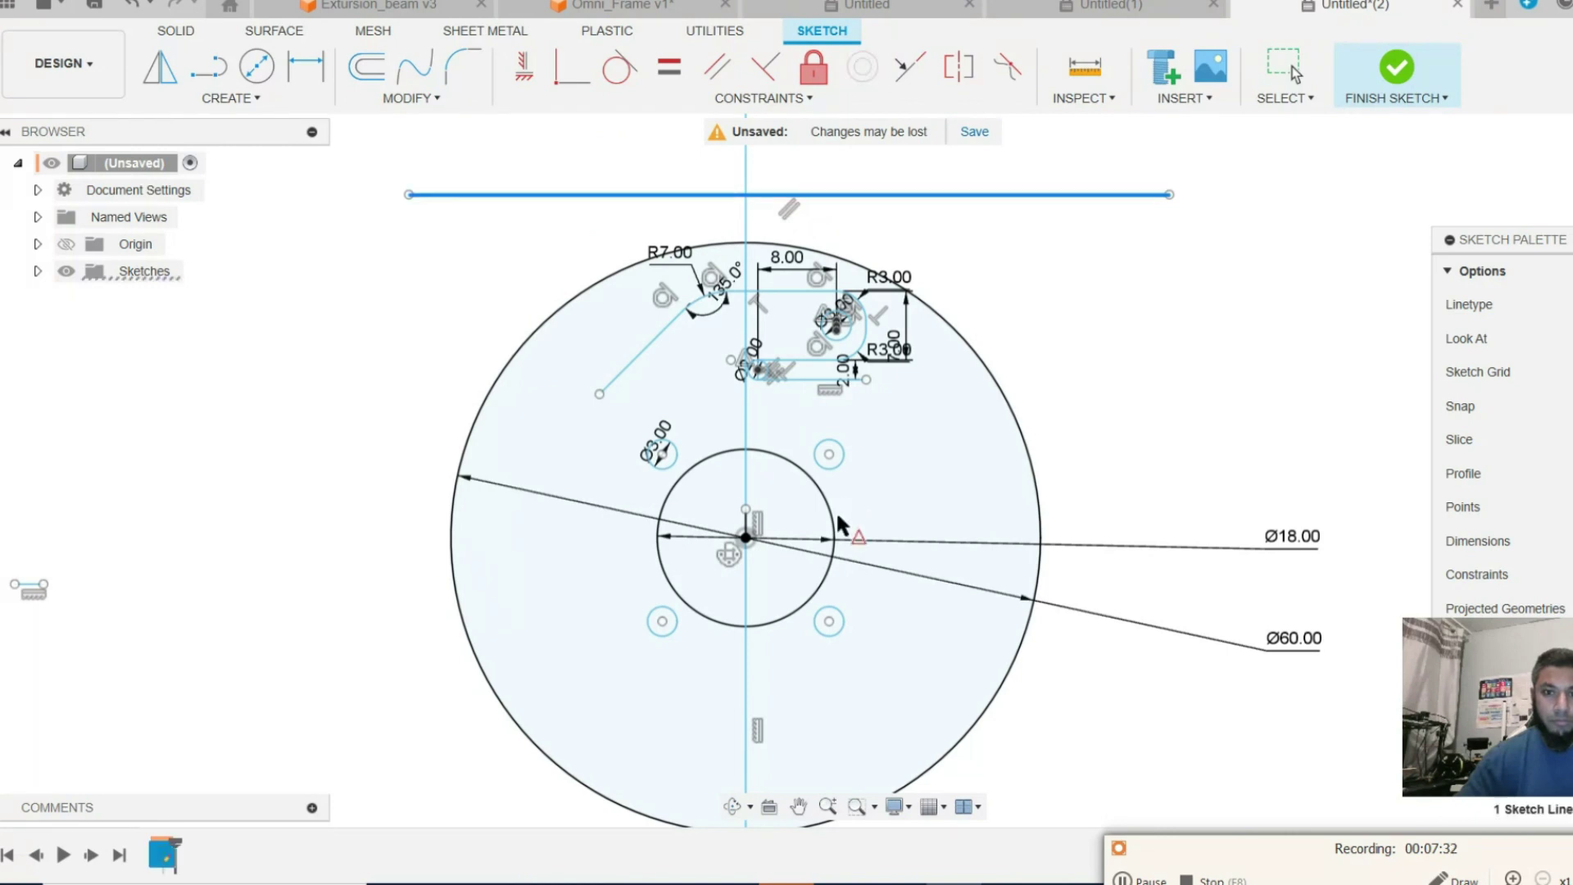
click(744, 537)
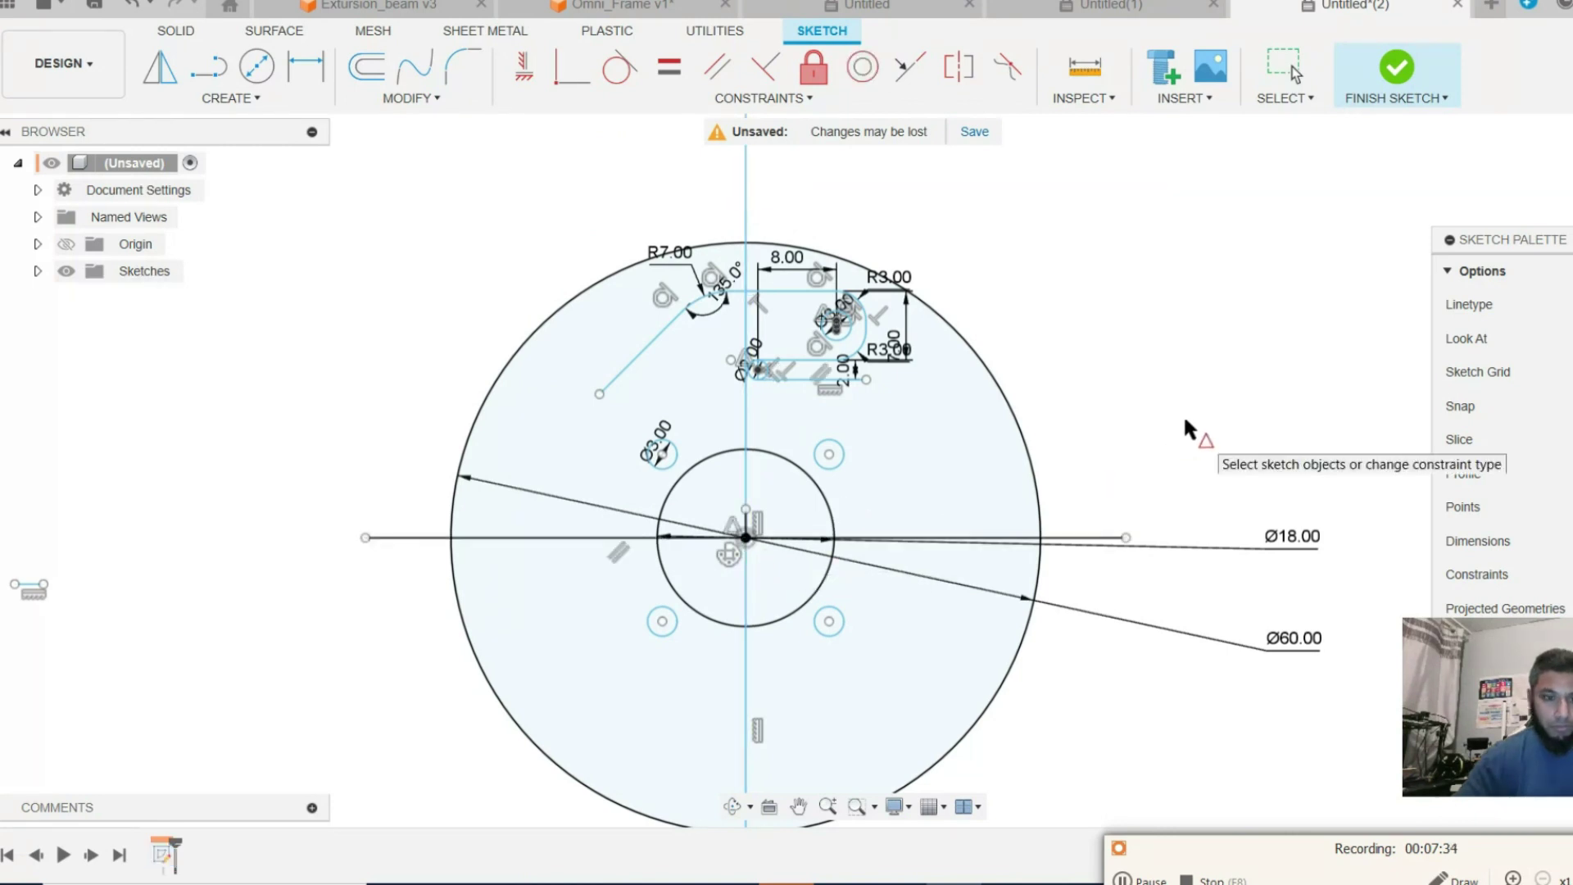
Convert the horizontal and vertical centre lines into dashed construction lines.
click(414, 539)
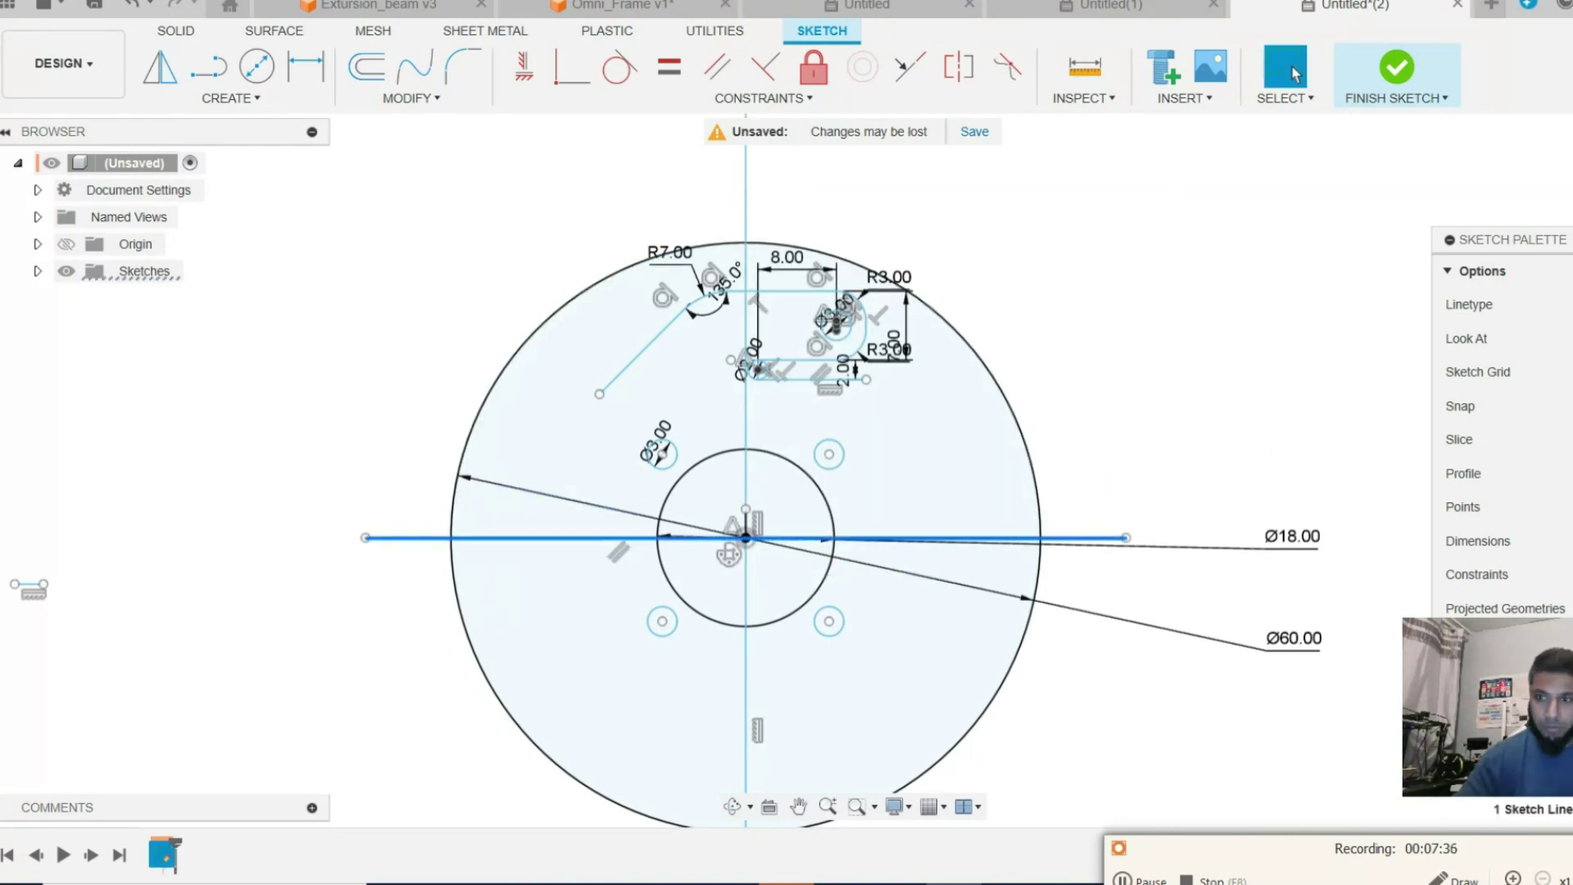
key(x)
click(746, 212)
key(x)
click(1190, 277)
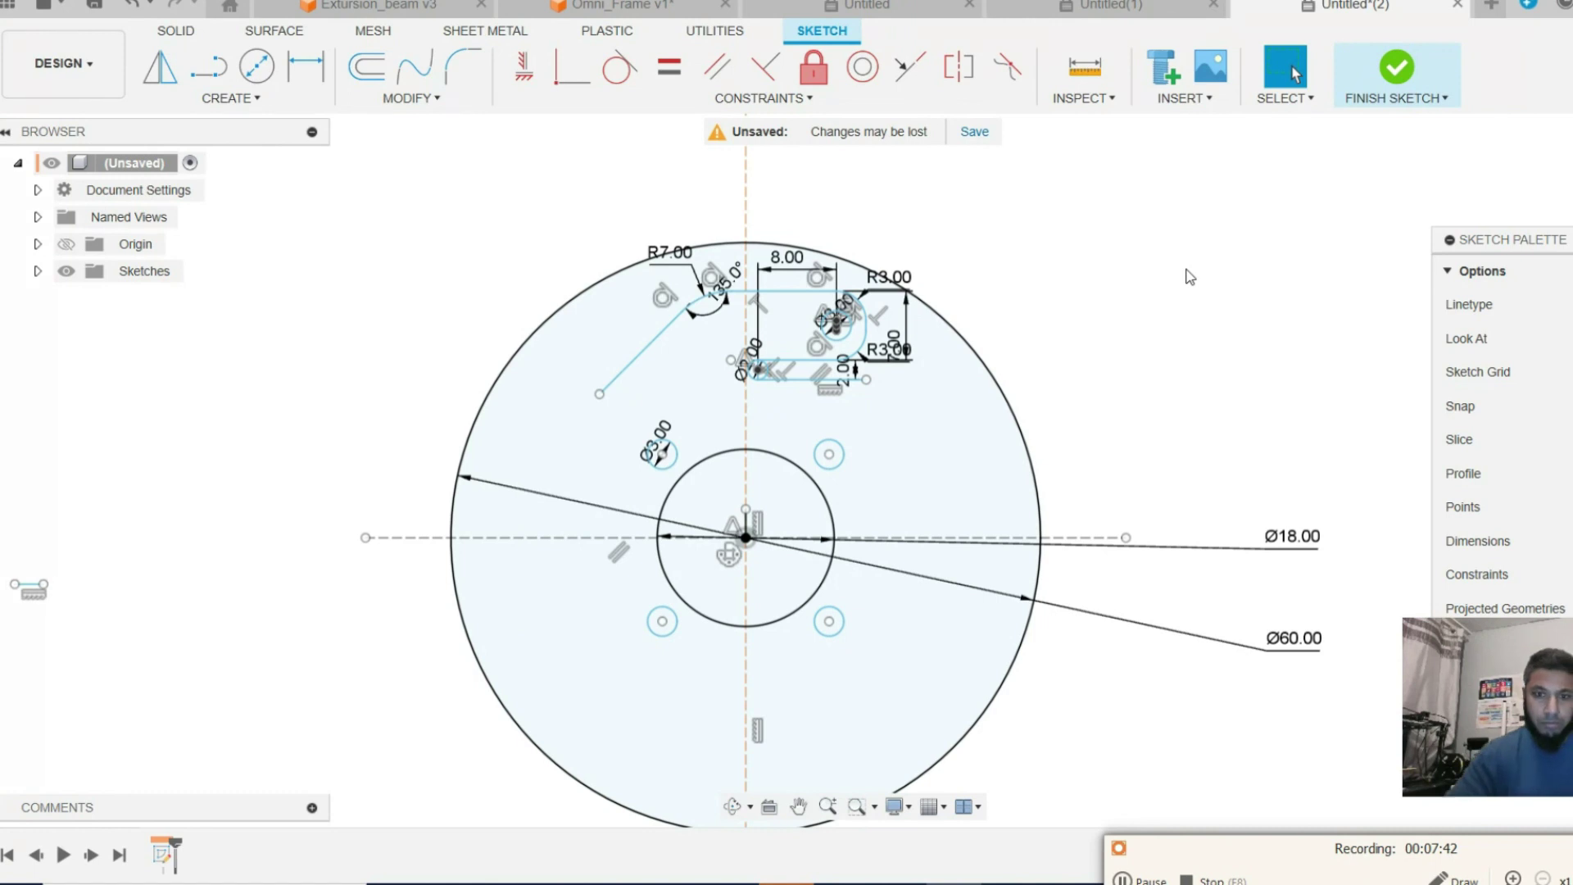
Add a 23 mm vertical dimension from the Ø3 circle to the horizontal construction line.
click(306, 65)
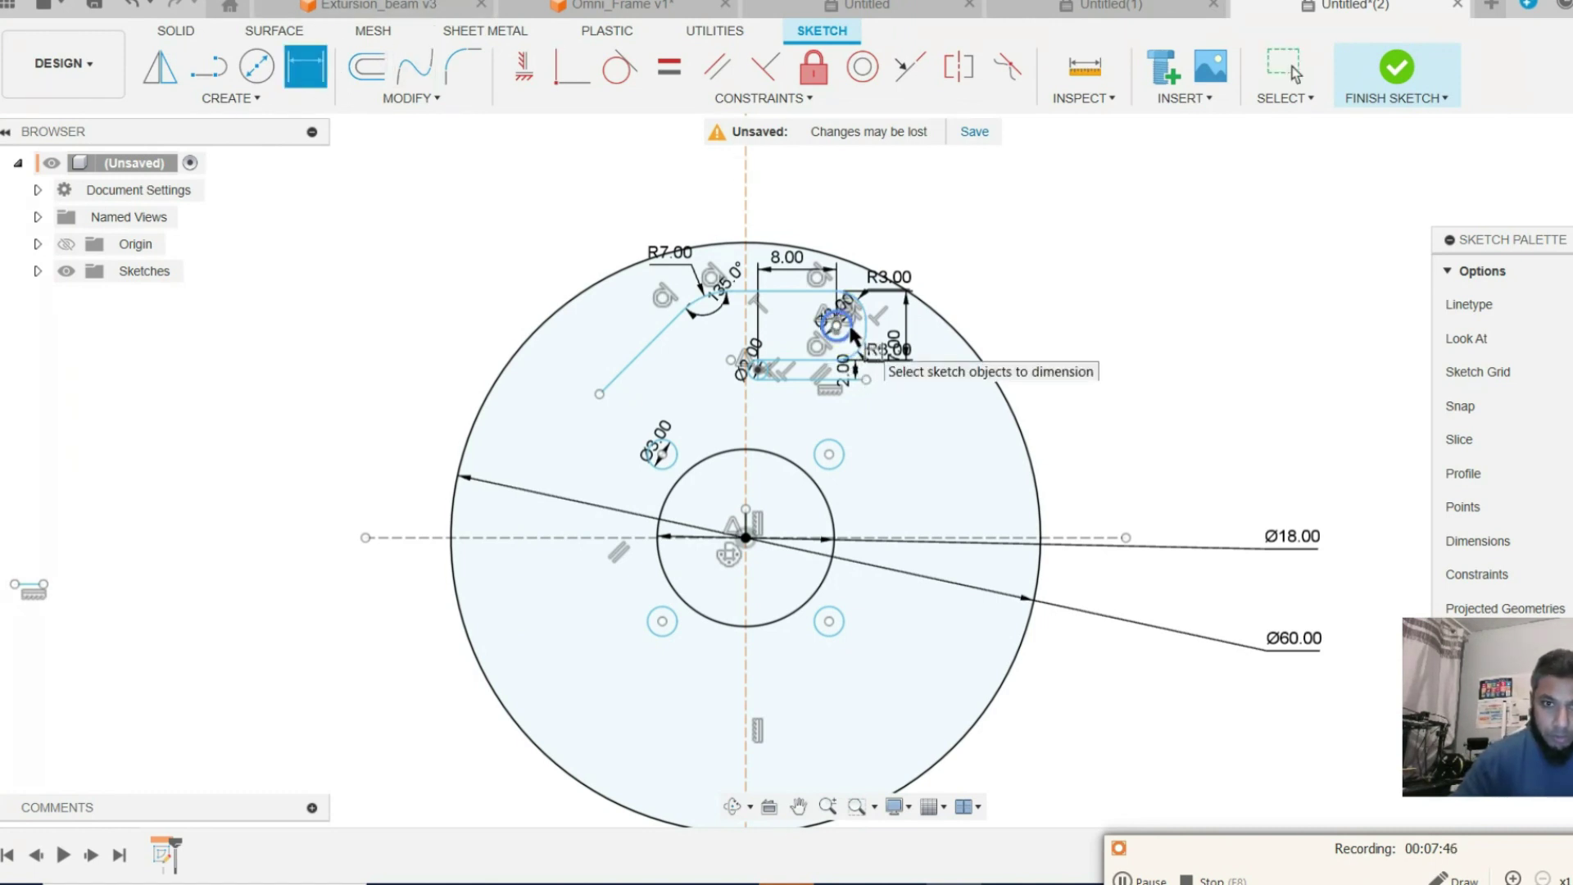
click(839, 322)
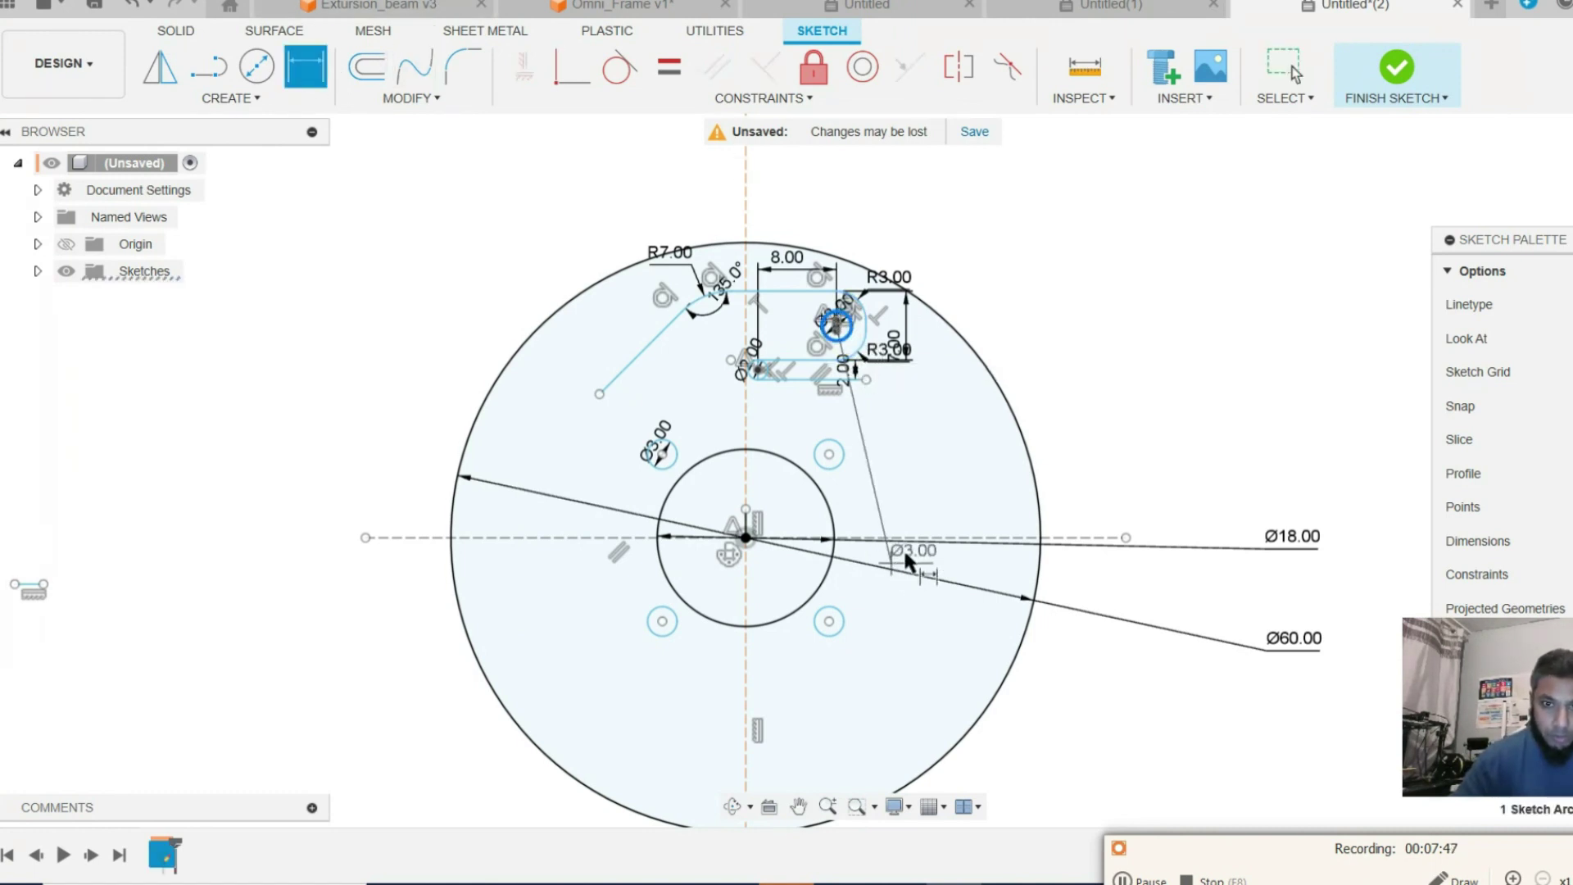
click(1109, 532)
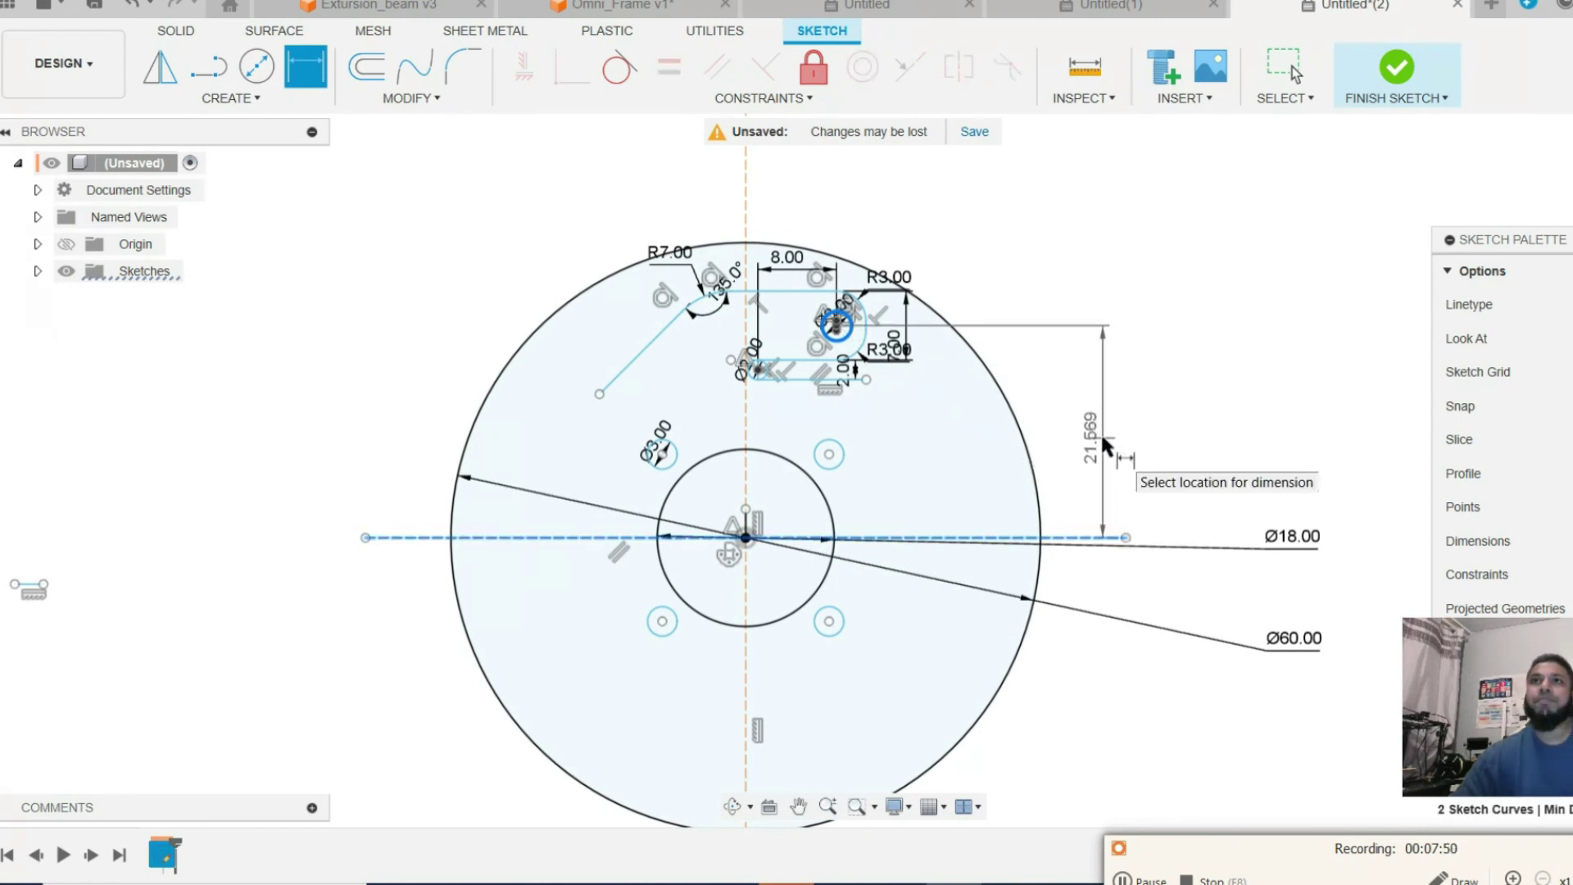
click(1103, 438)
text(2)
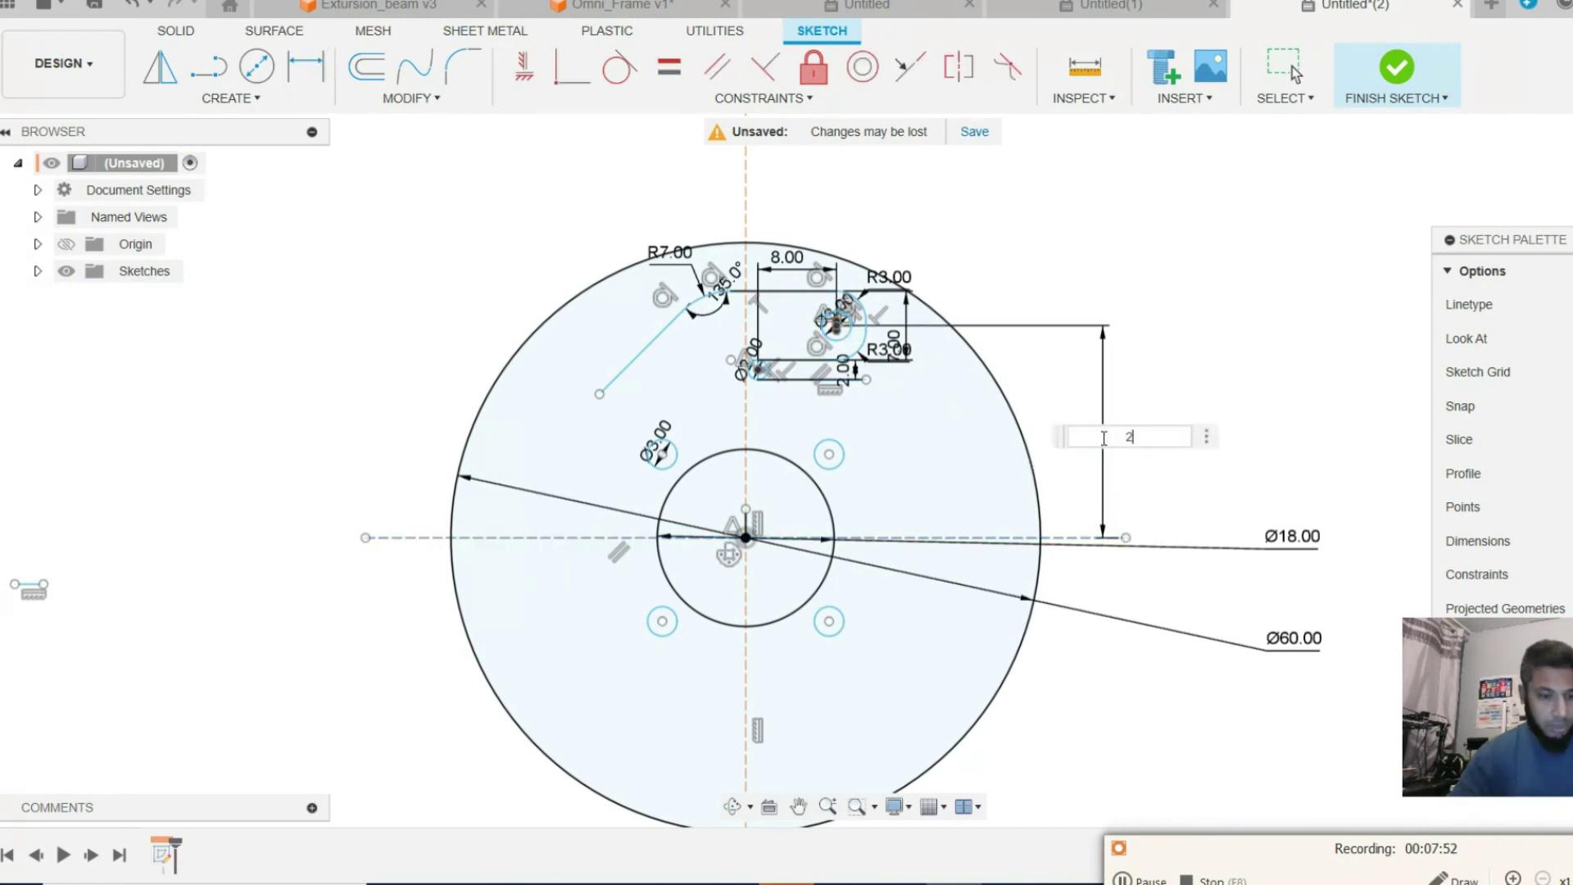
text(3)
key(Return)
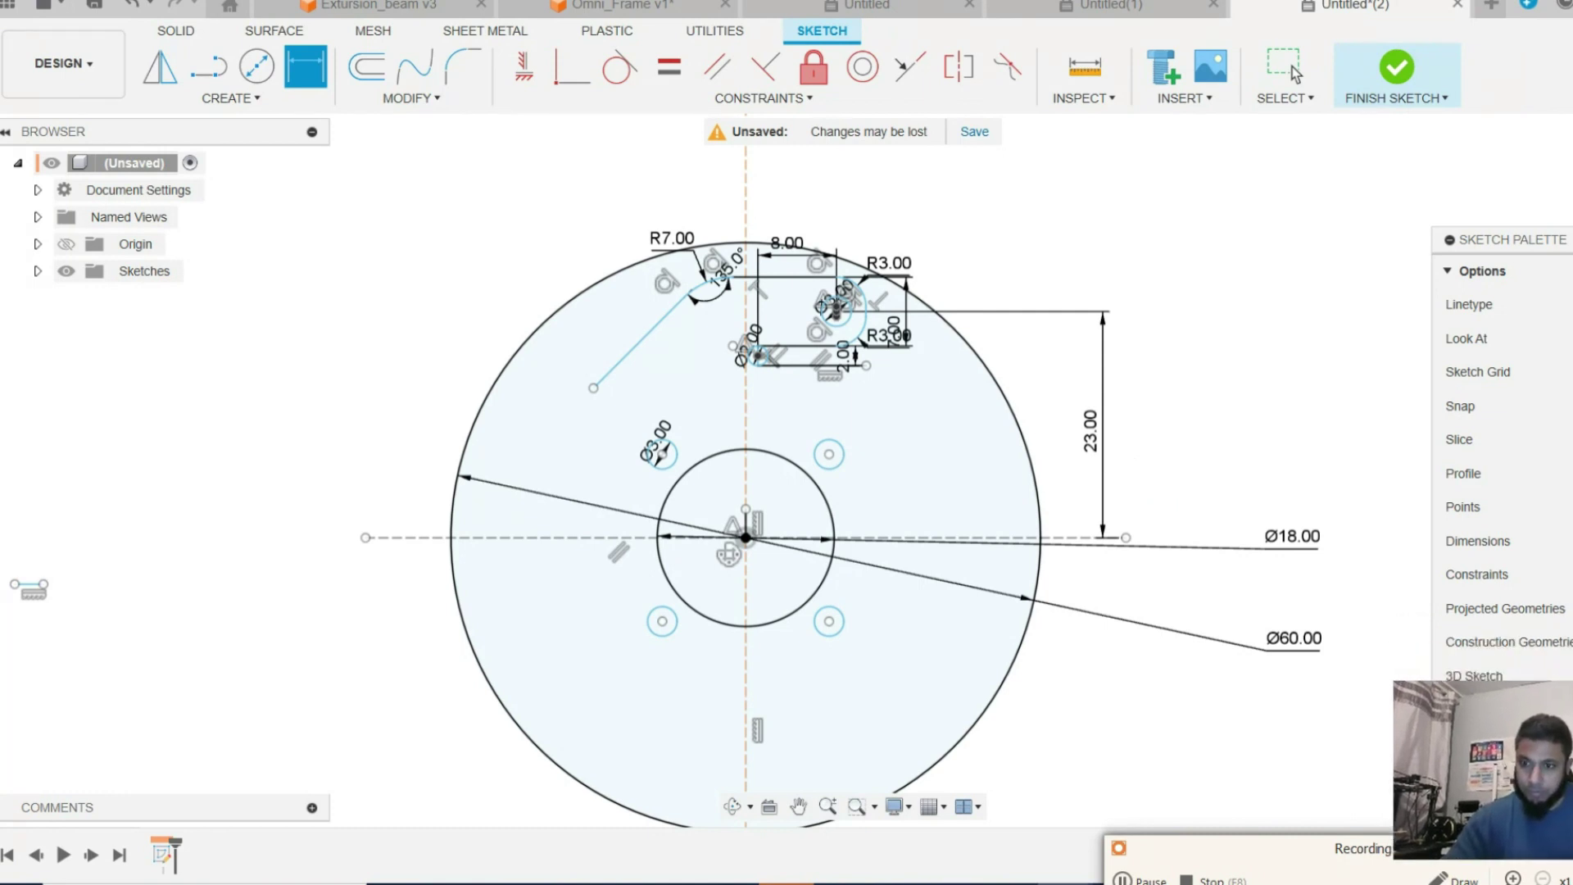
key(Escape)
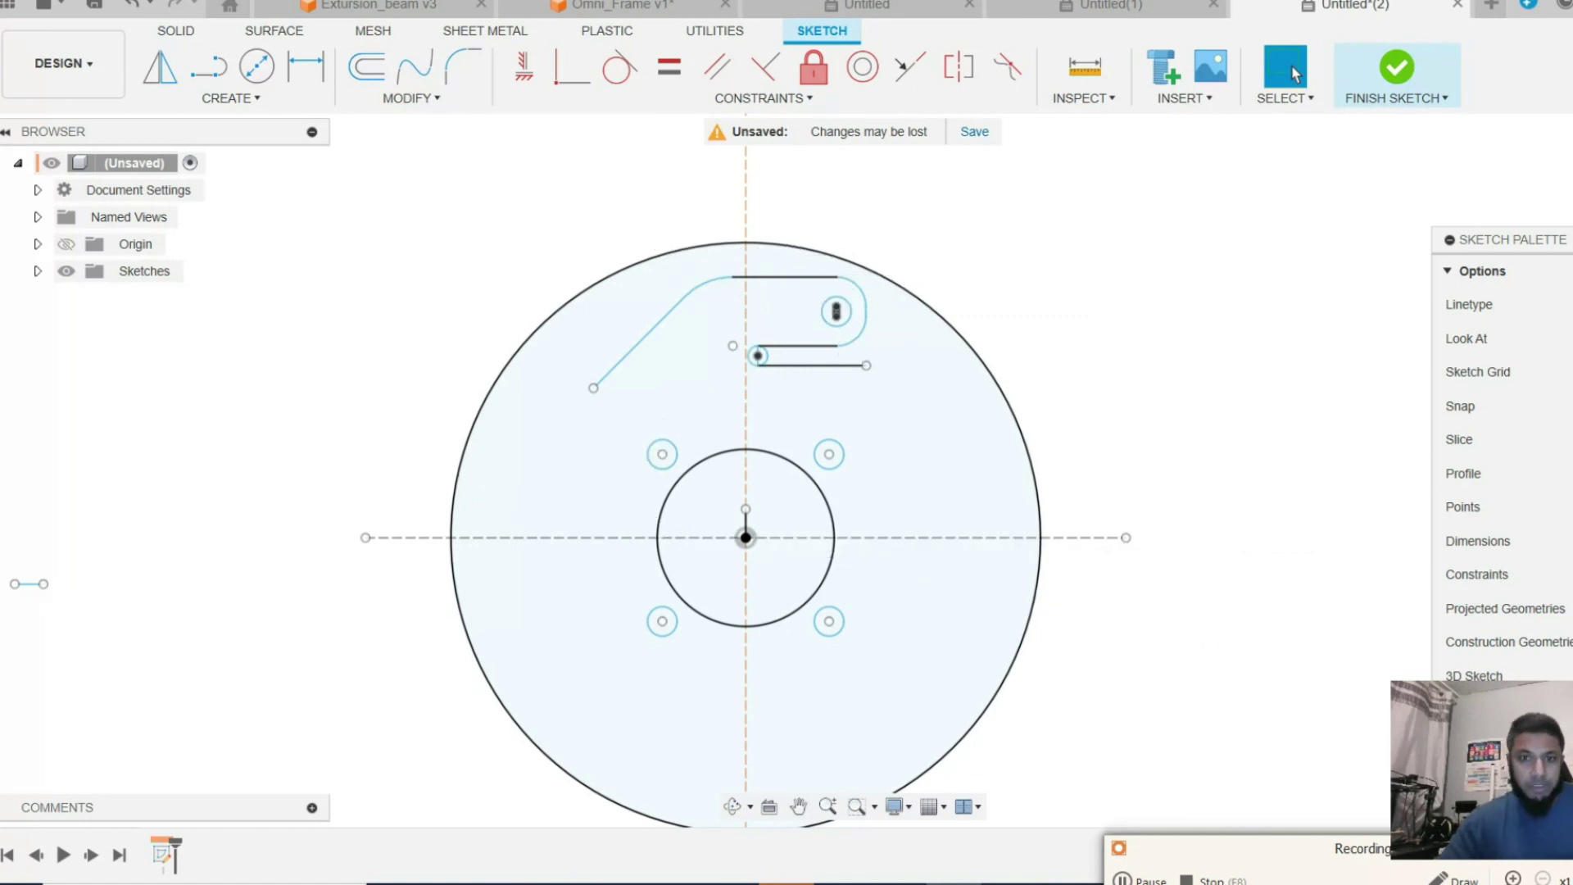
click(257, 98)
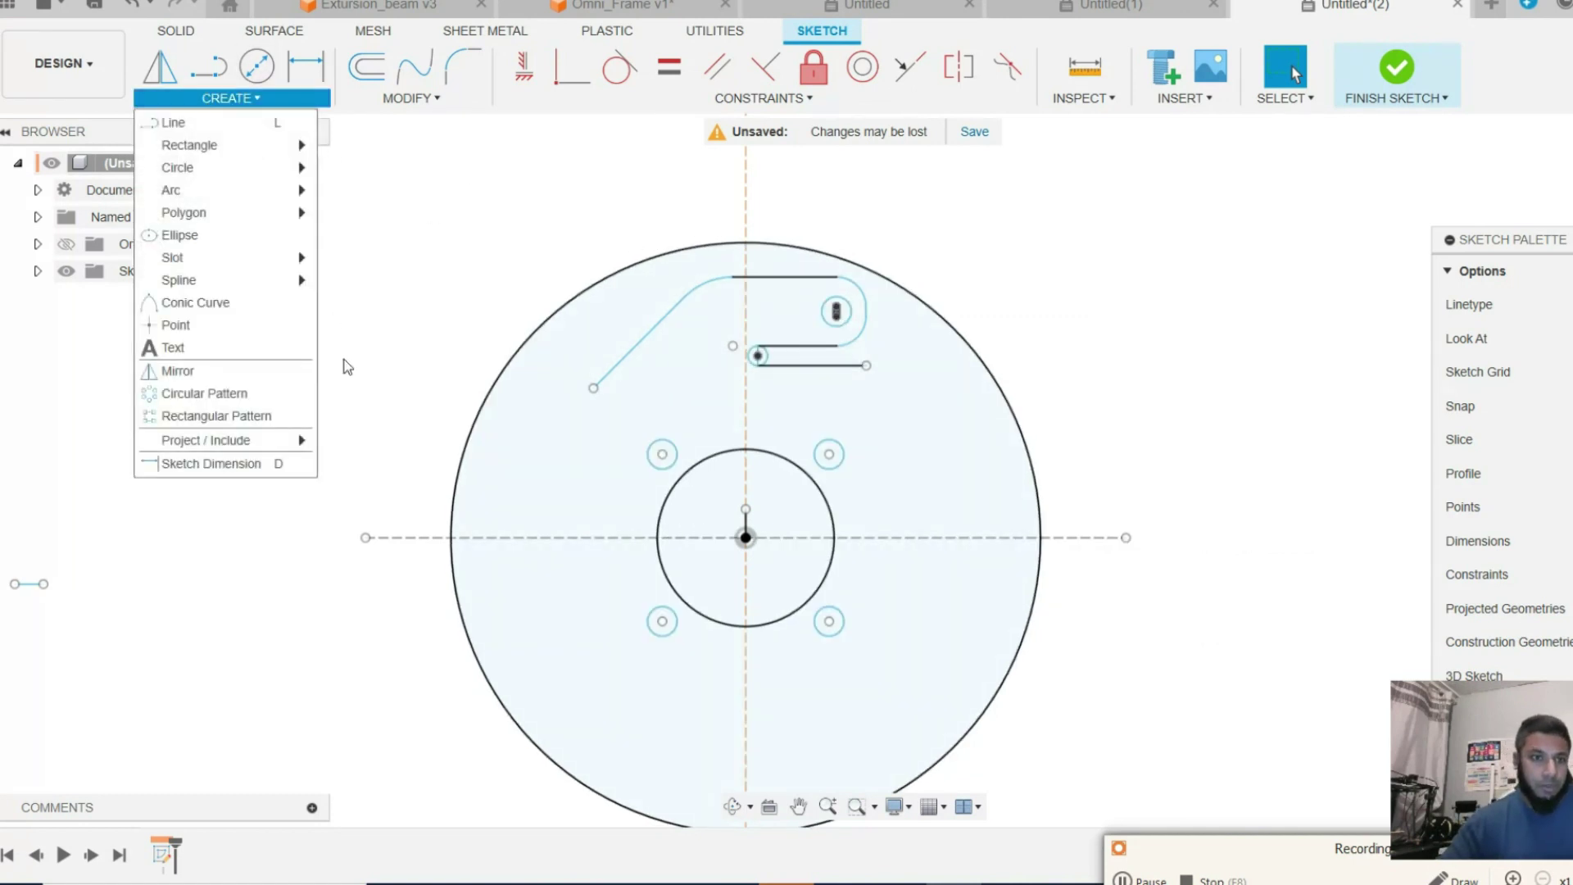
click(231, 394)
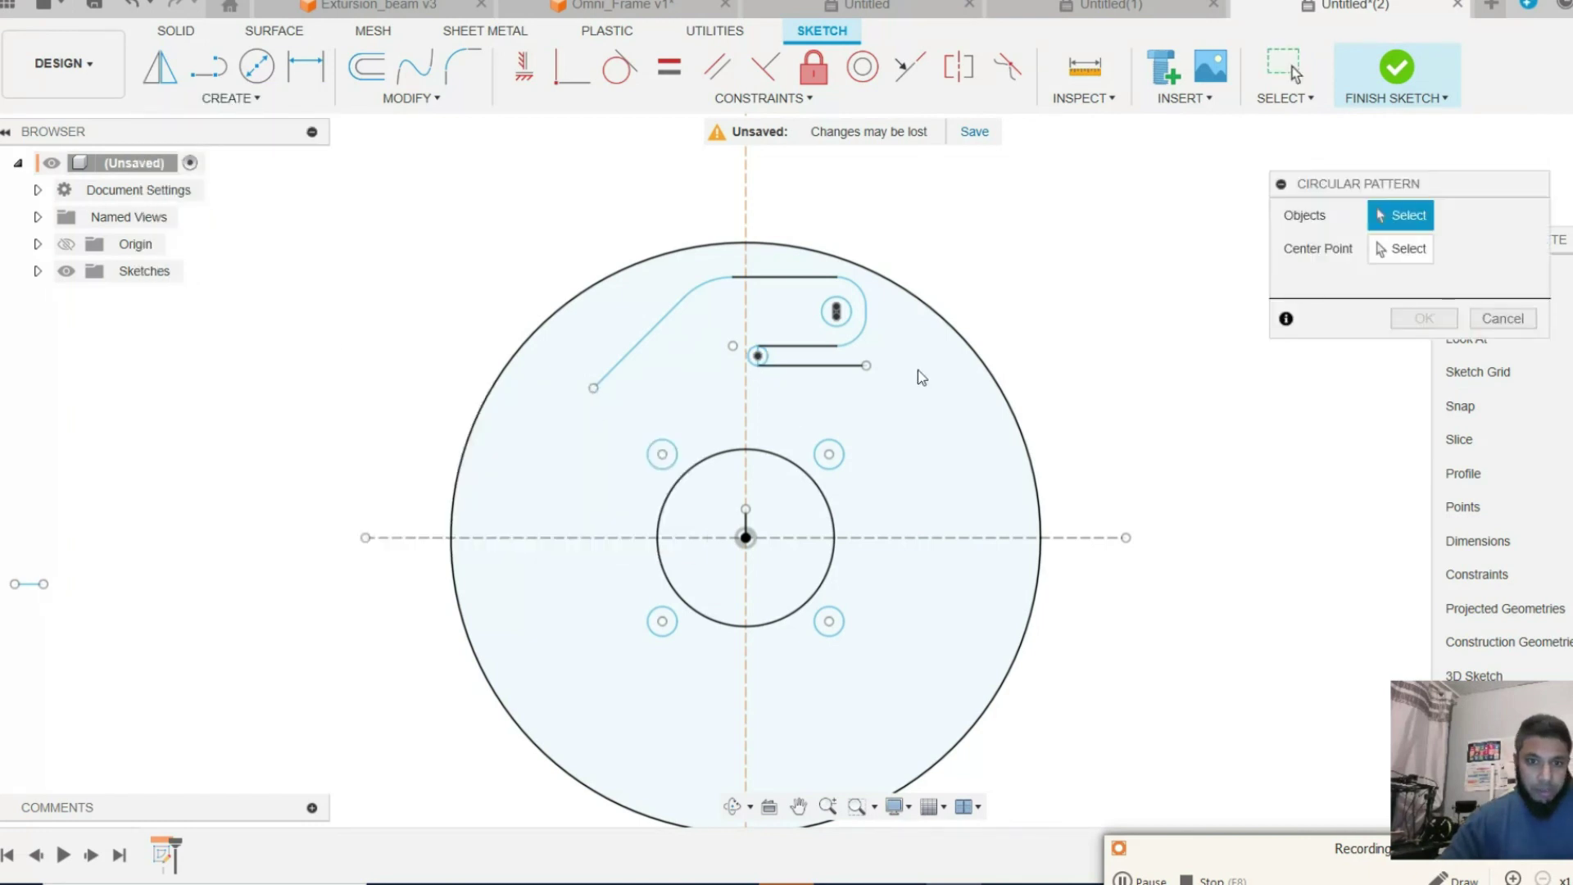
click(653, 329)
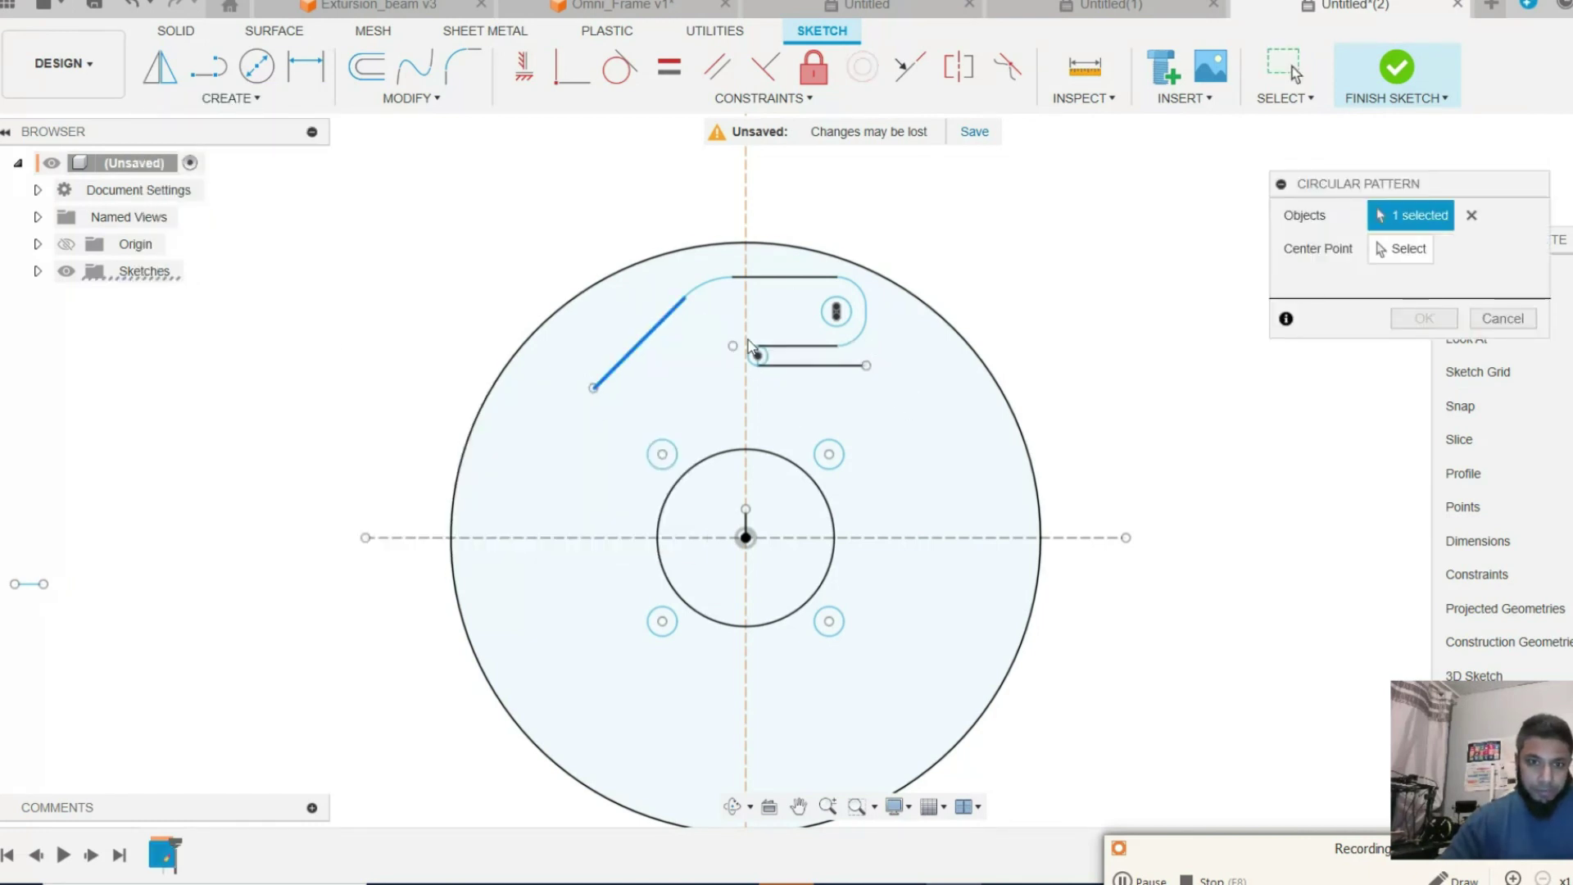
click(856, 806)
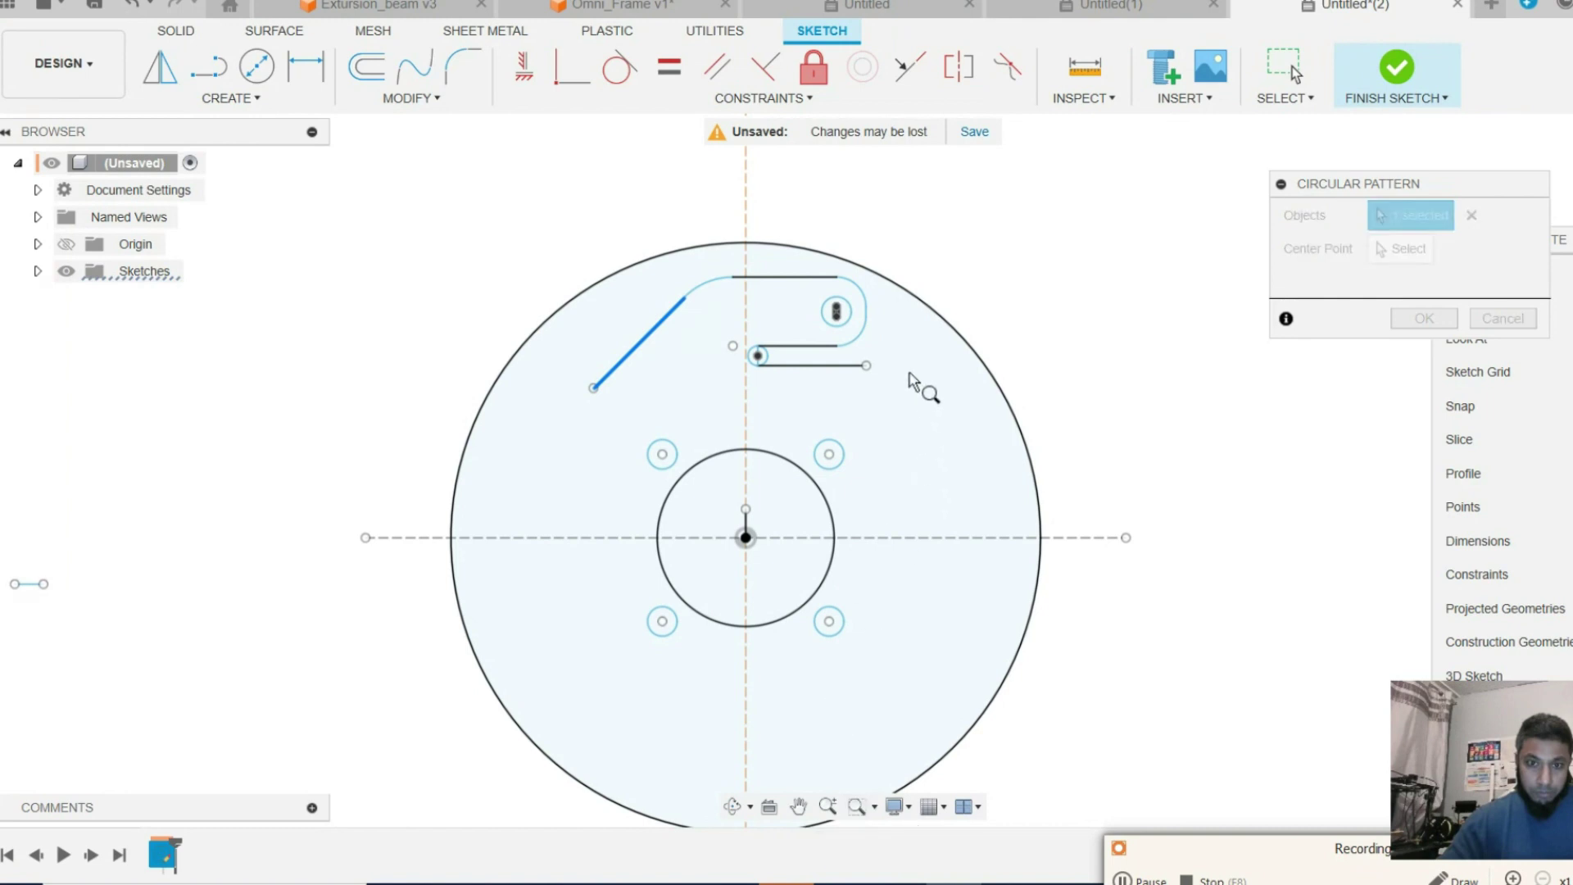
mouse_move(920, 386)
mouse_down()
mouse_move(611, 204)
mouse_move(627, 206)
mouse_up()
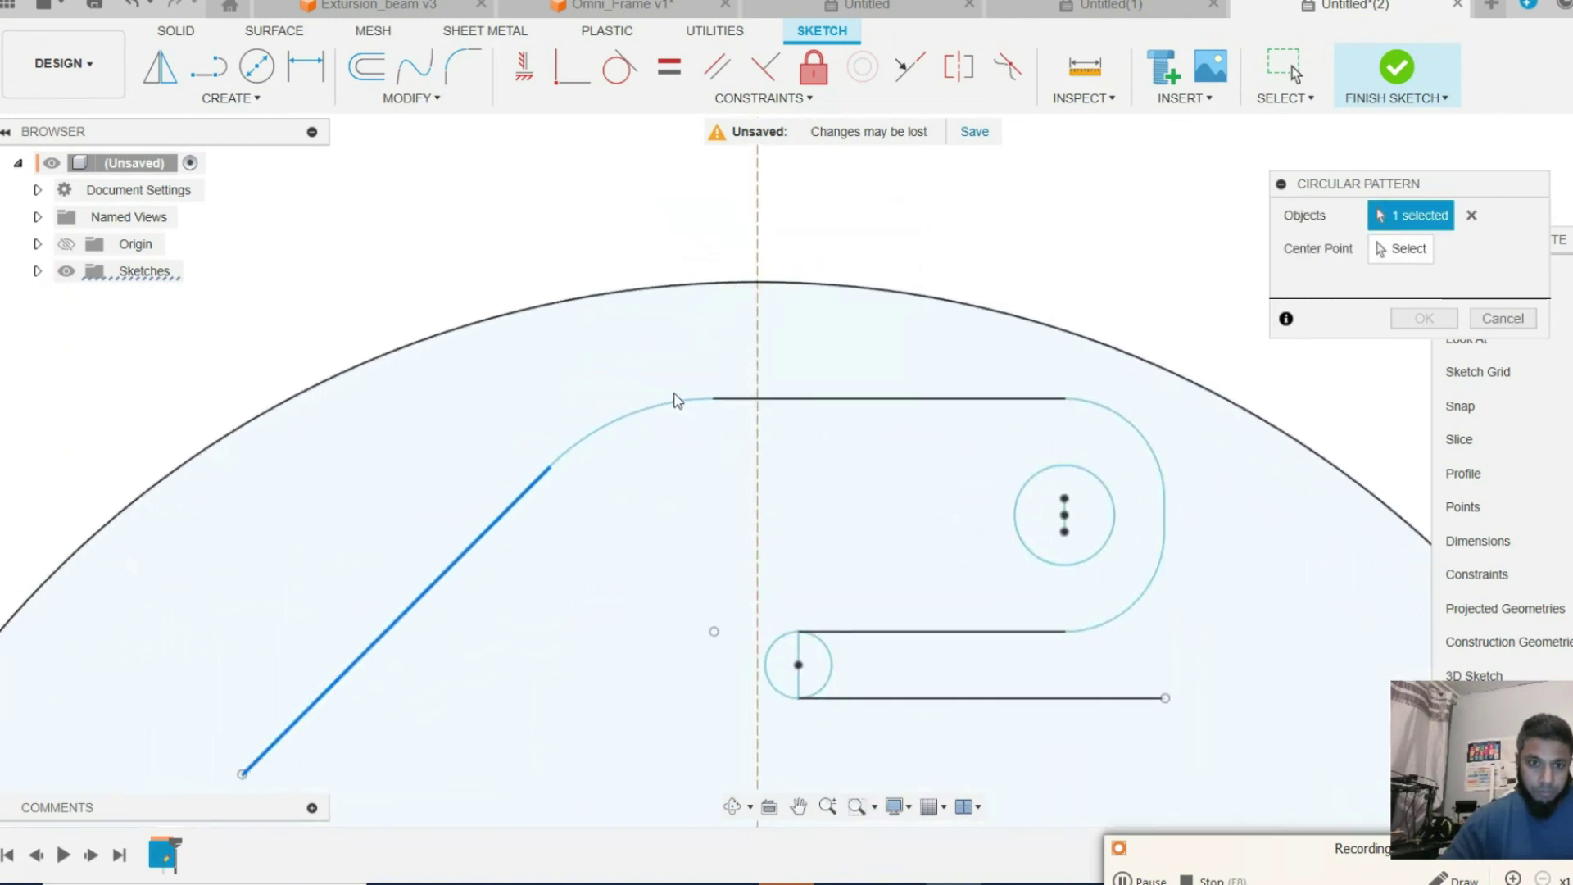
click(675, 406)
click(970, 399)
click(1140, 432)
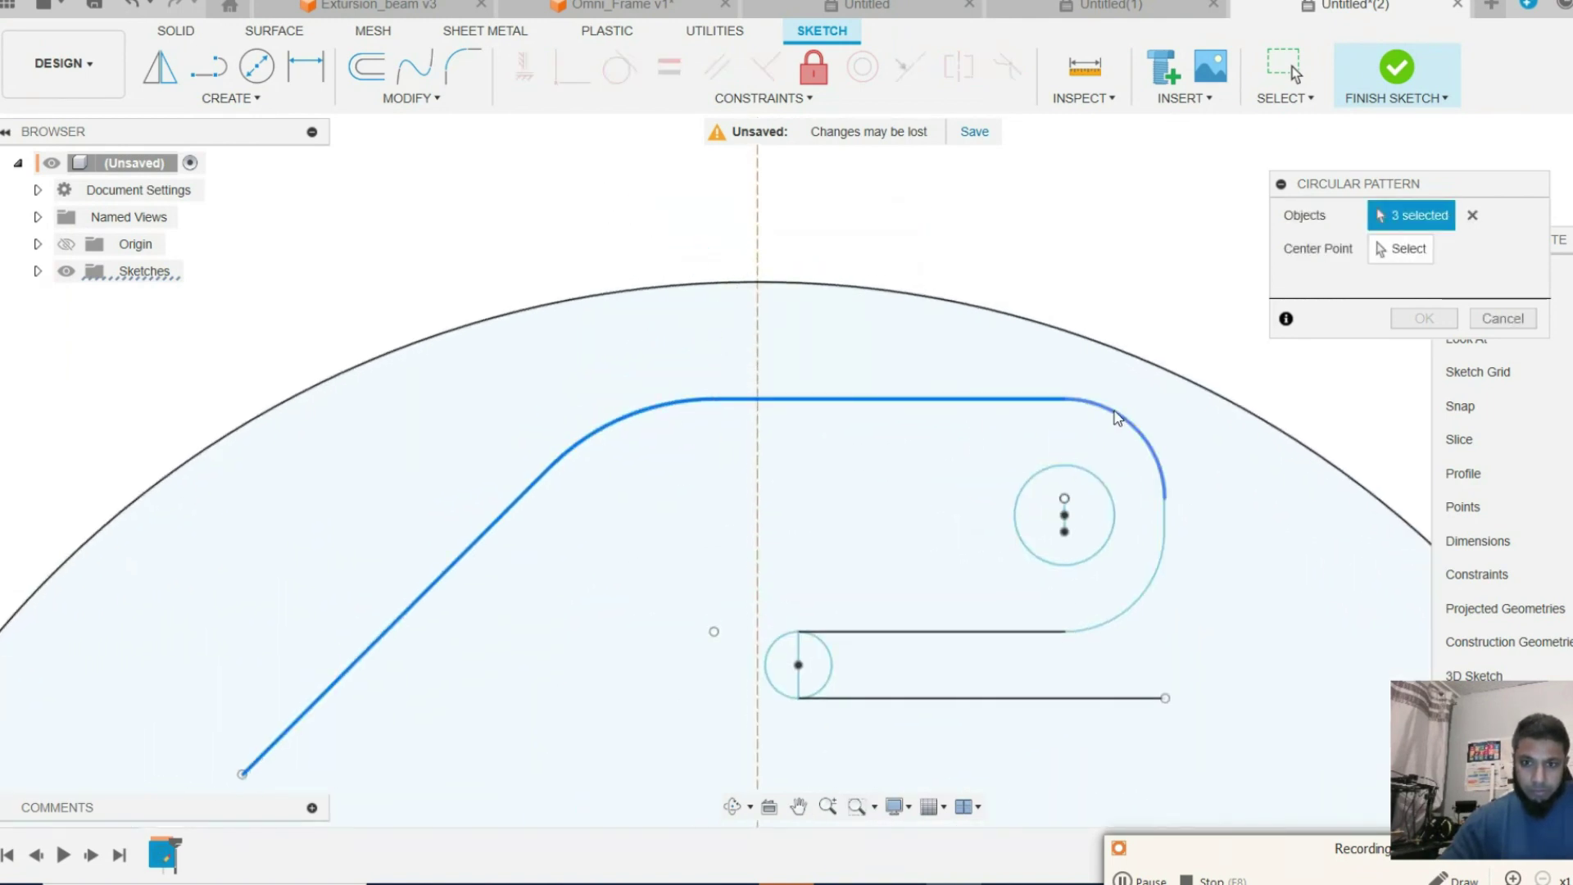
click(1165, 523)
click(1162, 564)
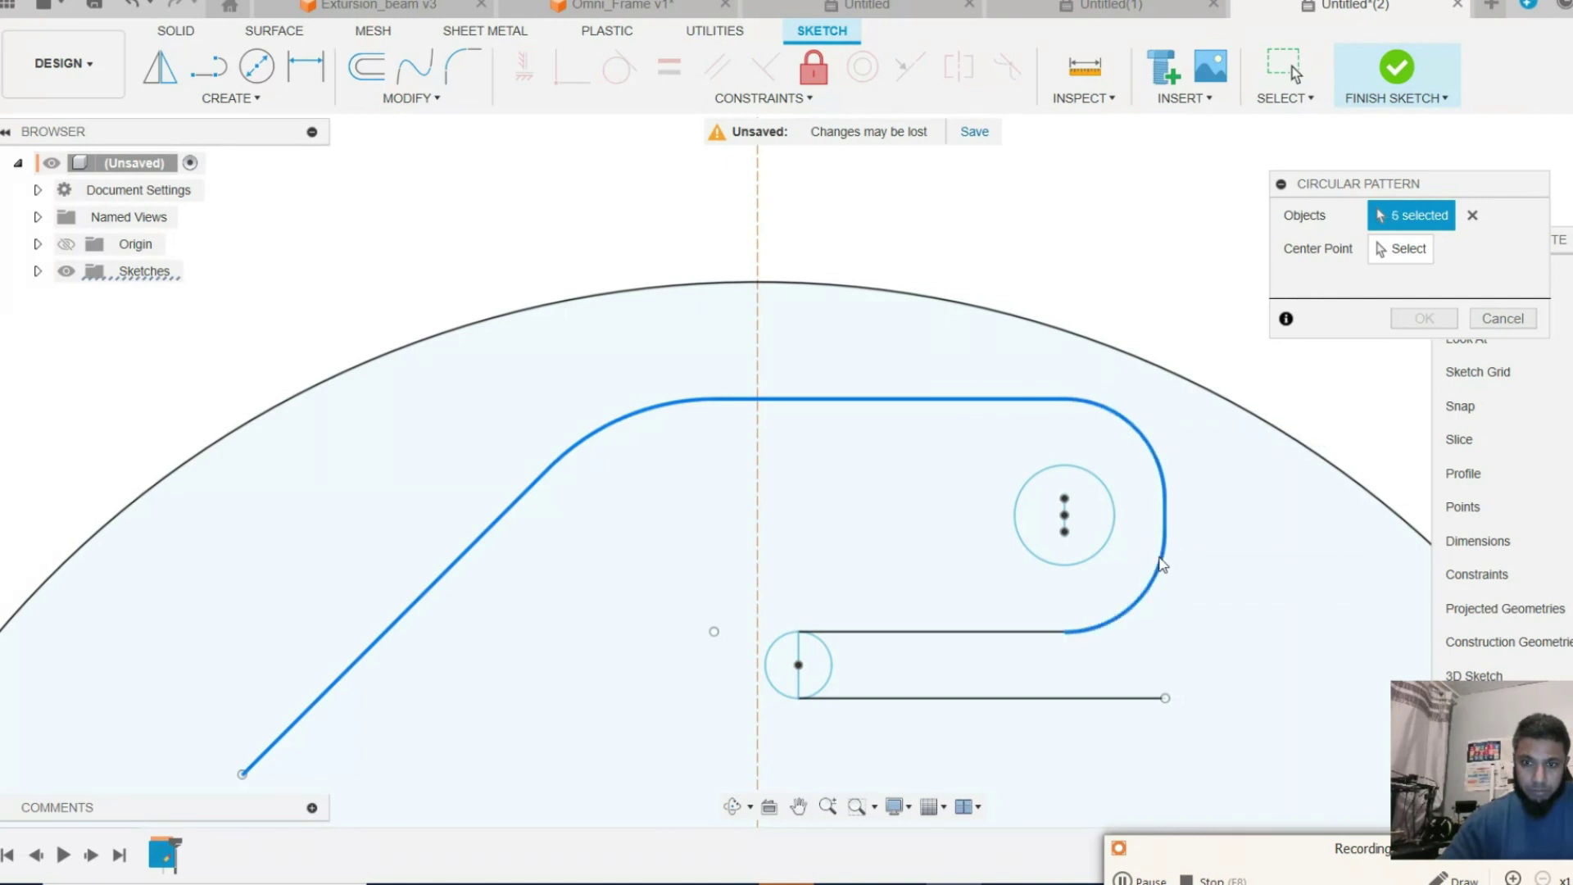
click(1109, 534)
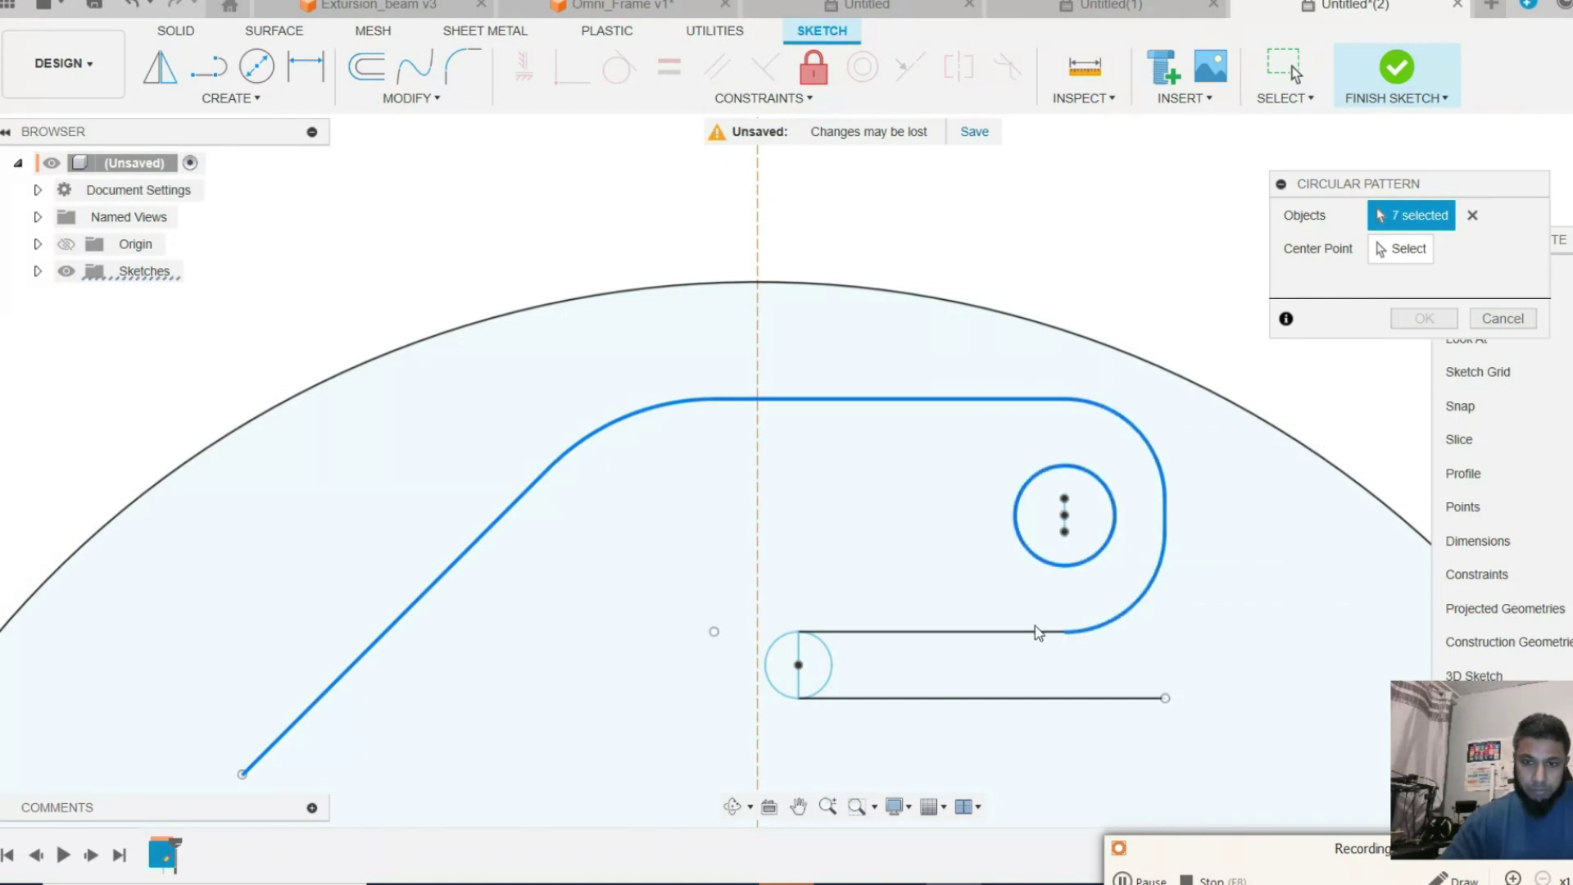
click(775, 655)
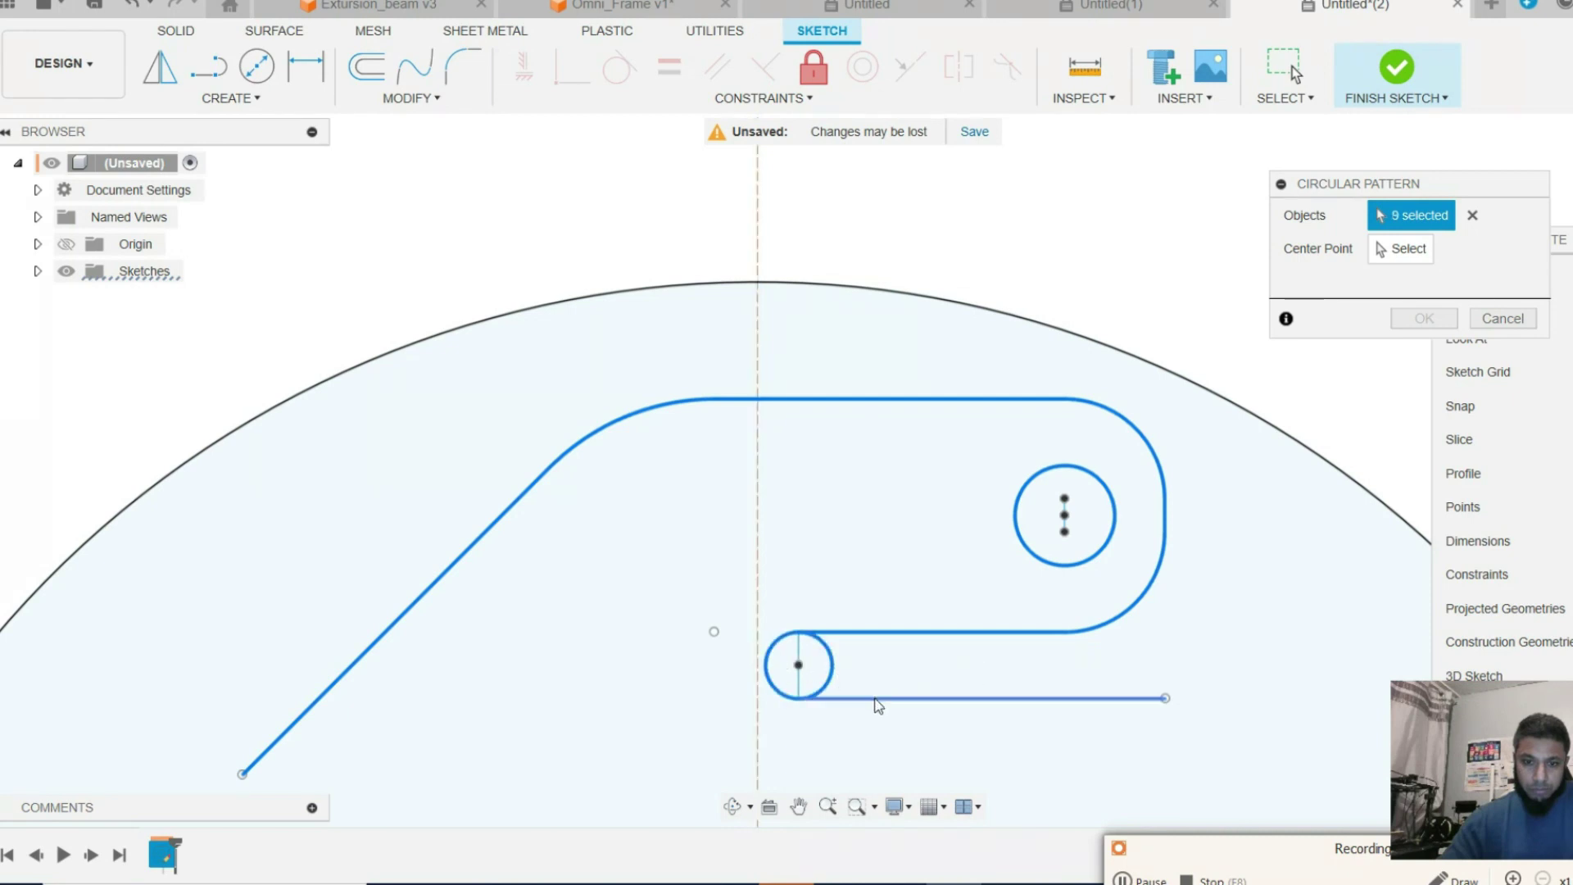
key(Escape)
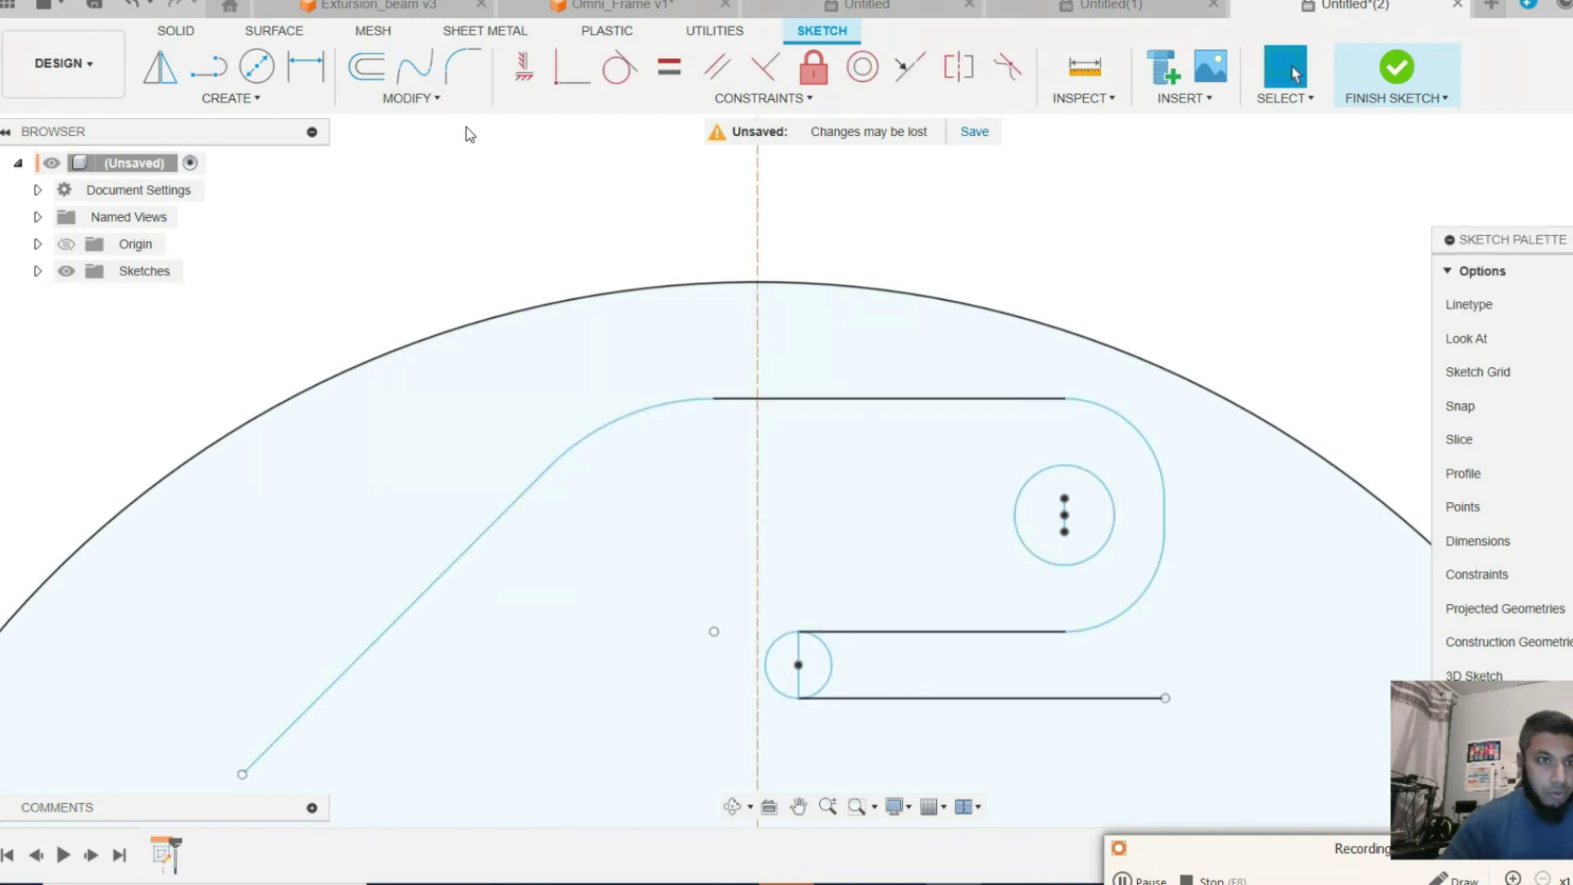
Undo an accidental trim of the small circle, then delete the vertical line inside it.
click(440, 98)
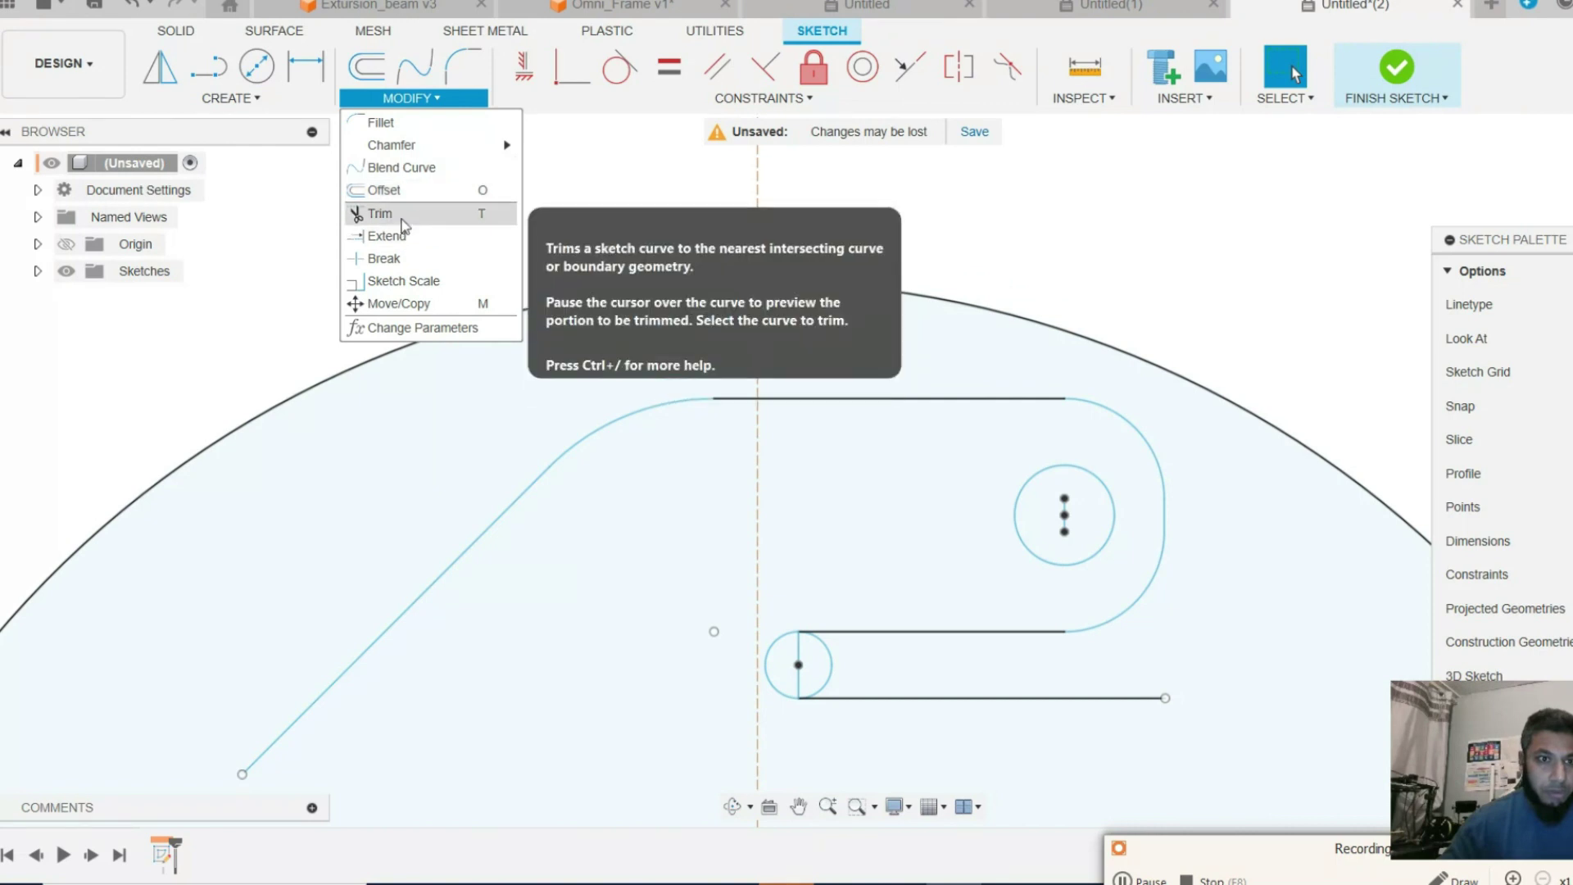
click(380, 213)
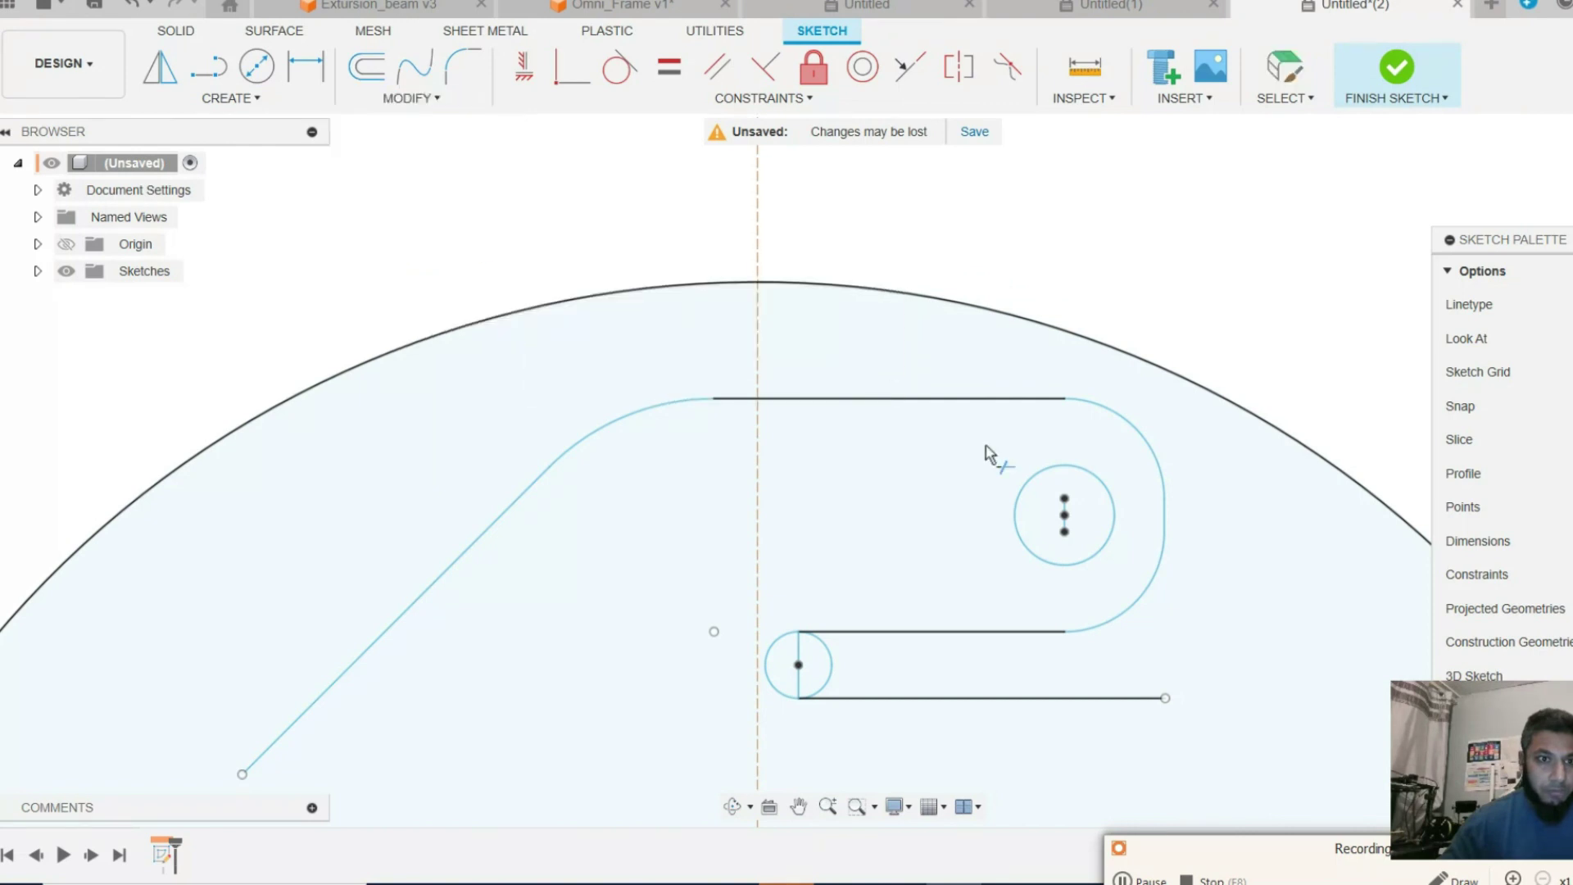
click(1027, 473)
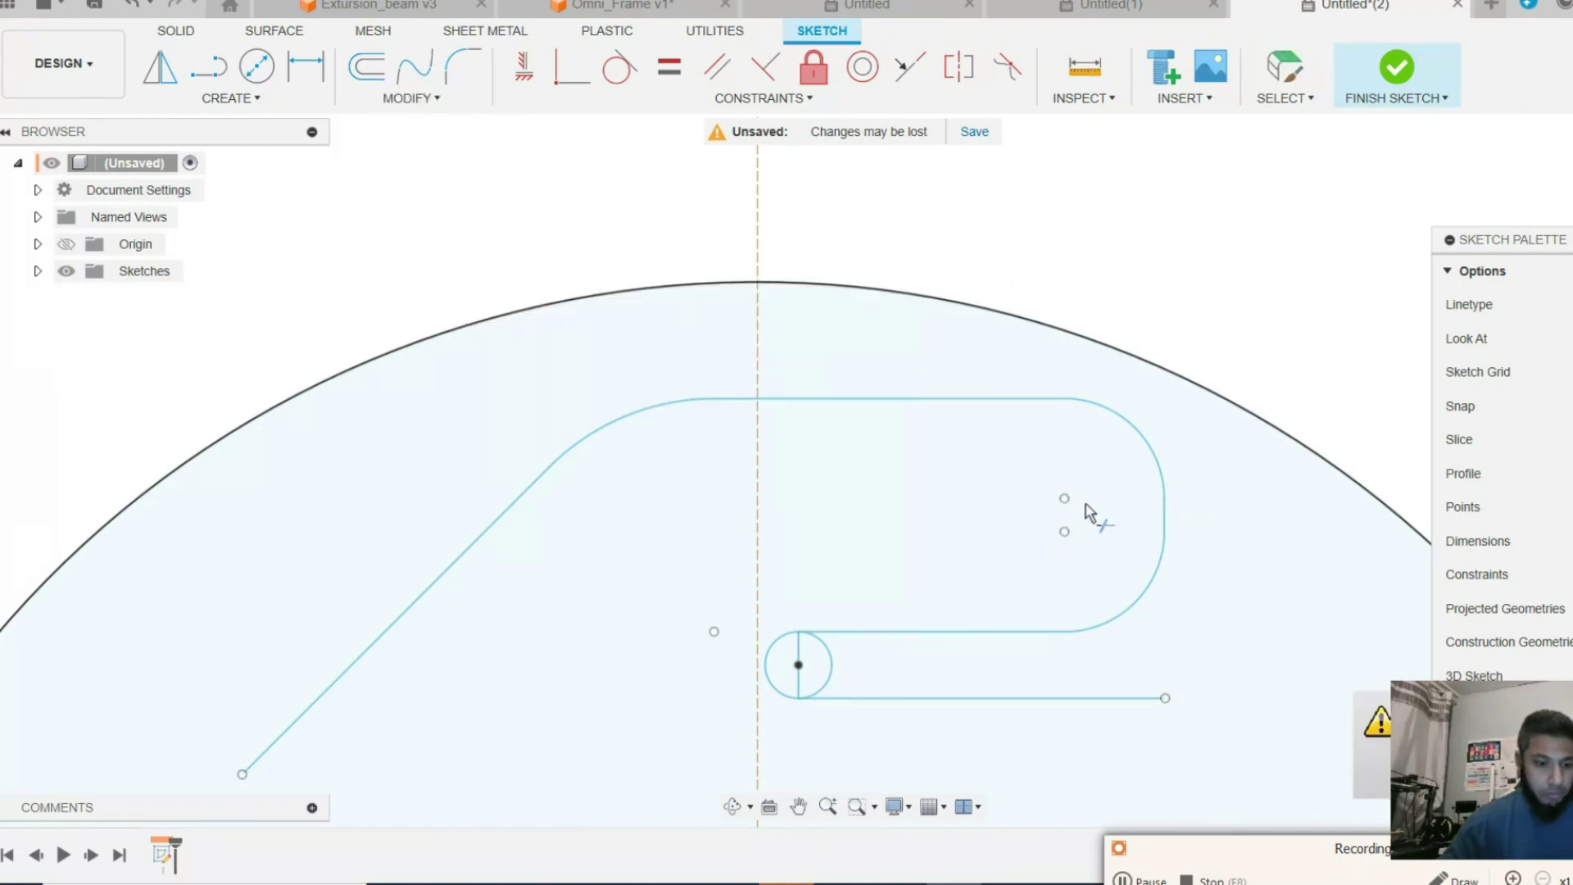
key(ctrl+z)
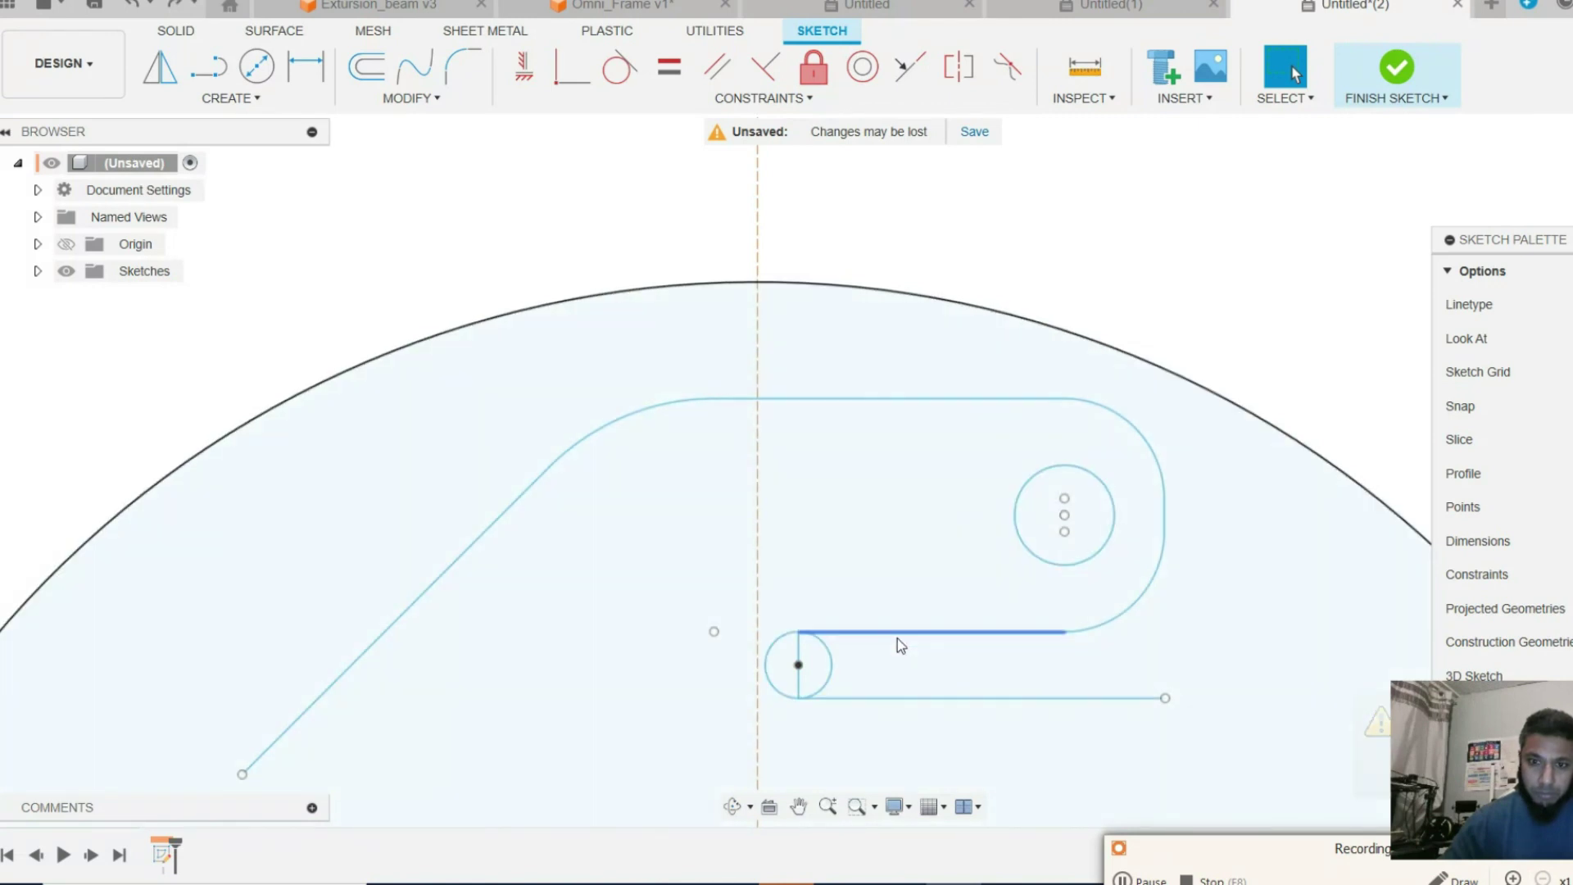
click(799, 655)
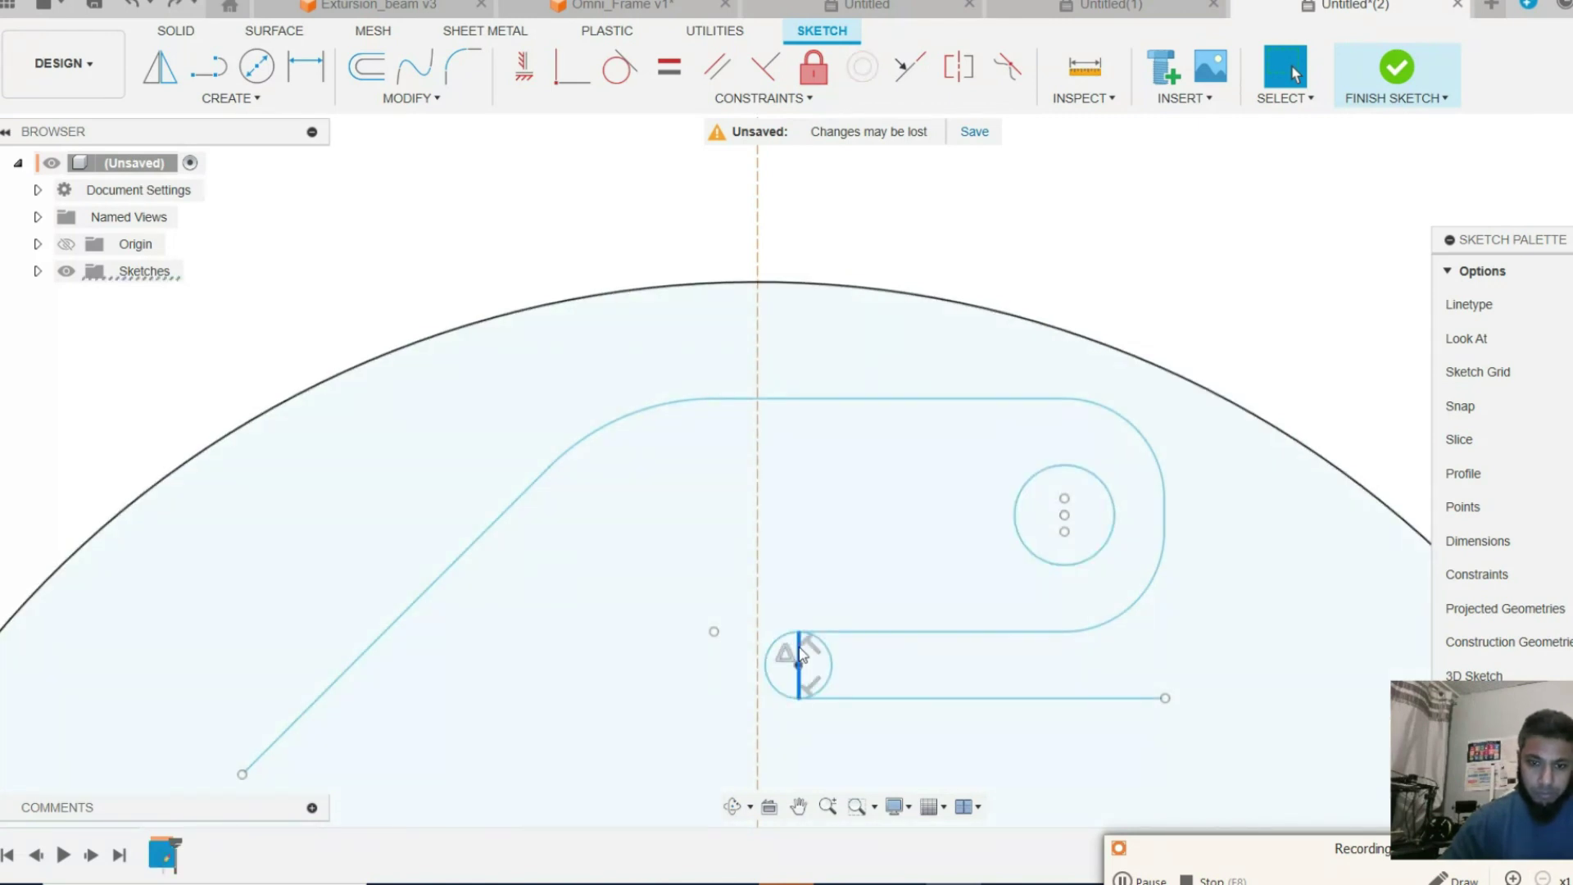
key(Delete)
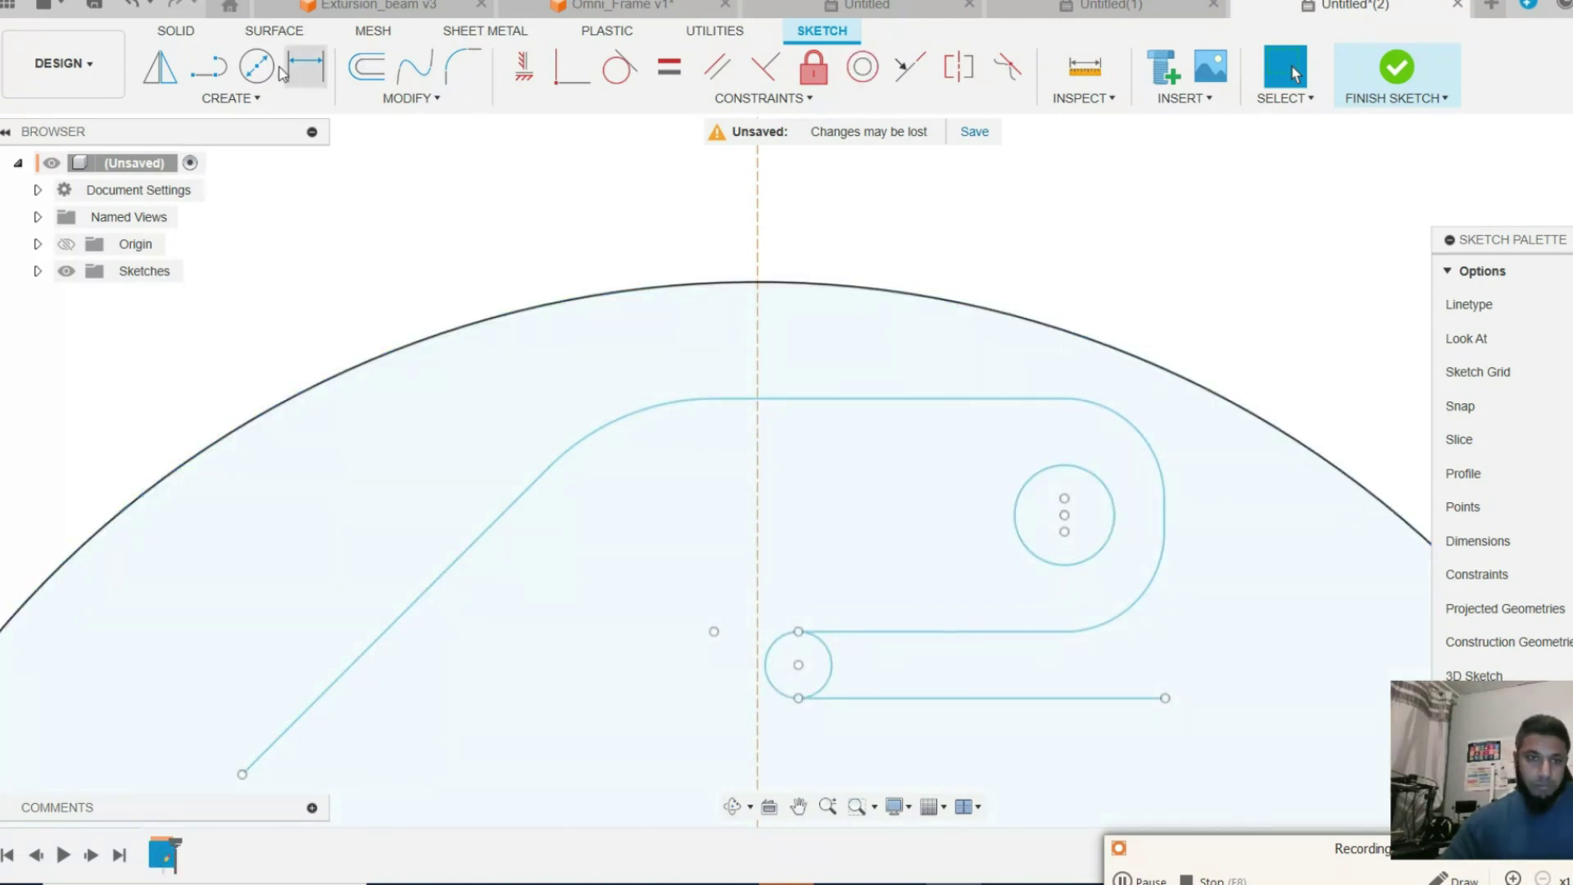
Start a circular pattern and select the arm's diagonal line, arcs and slot lines.
click(245, 98)
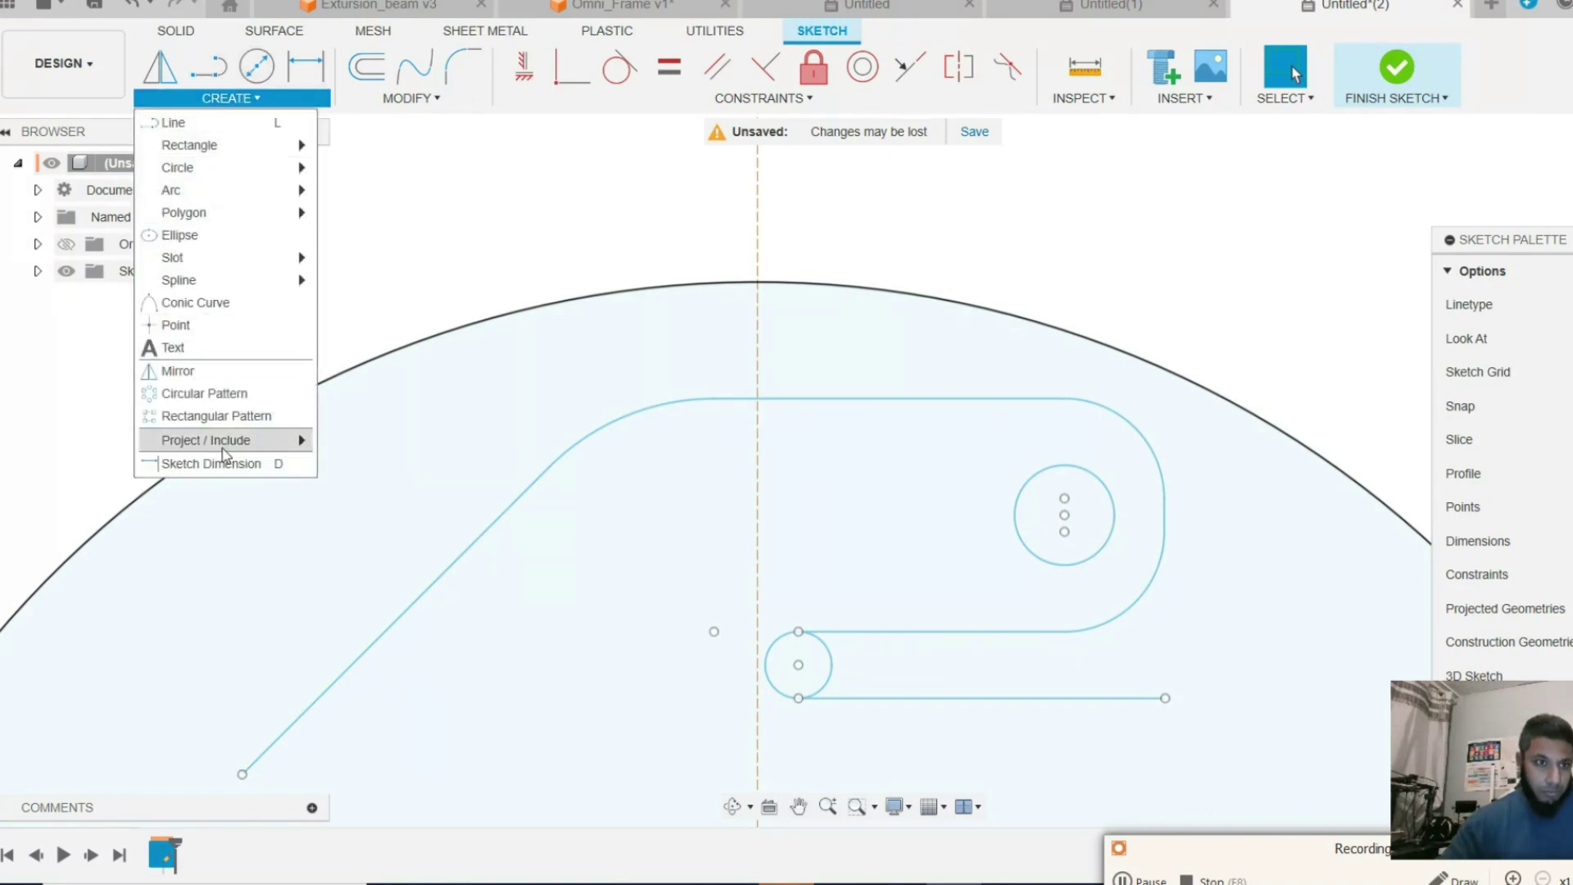
click(205, 393)
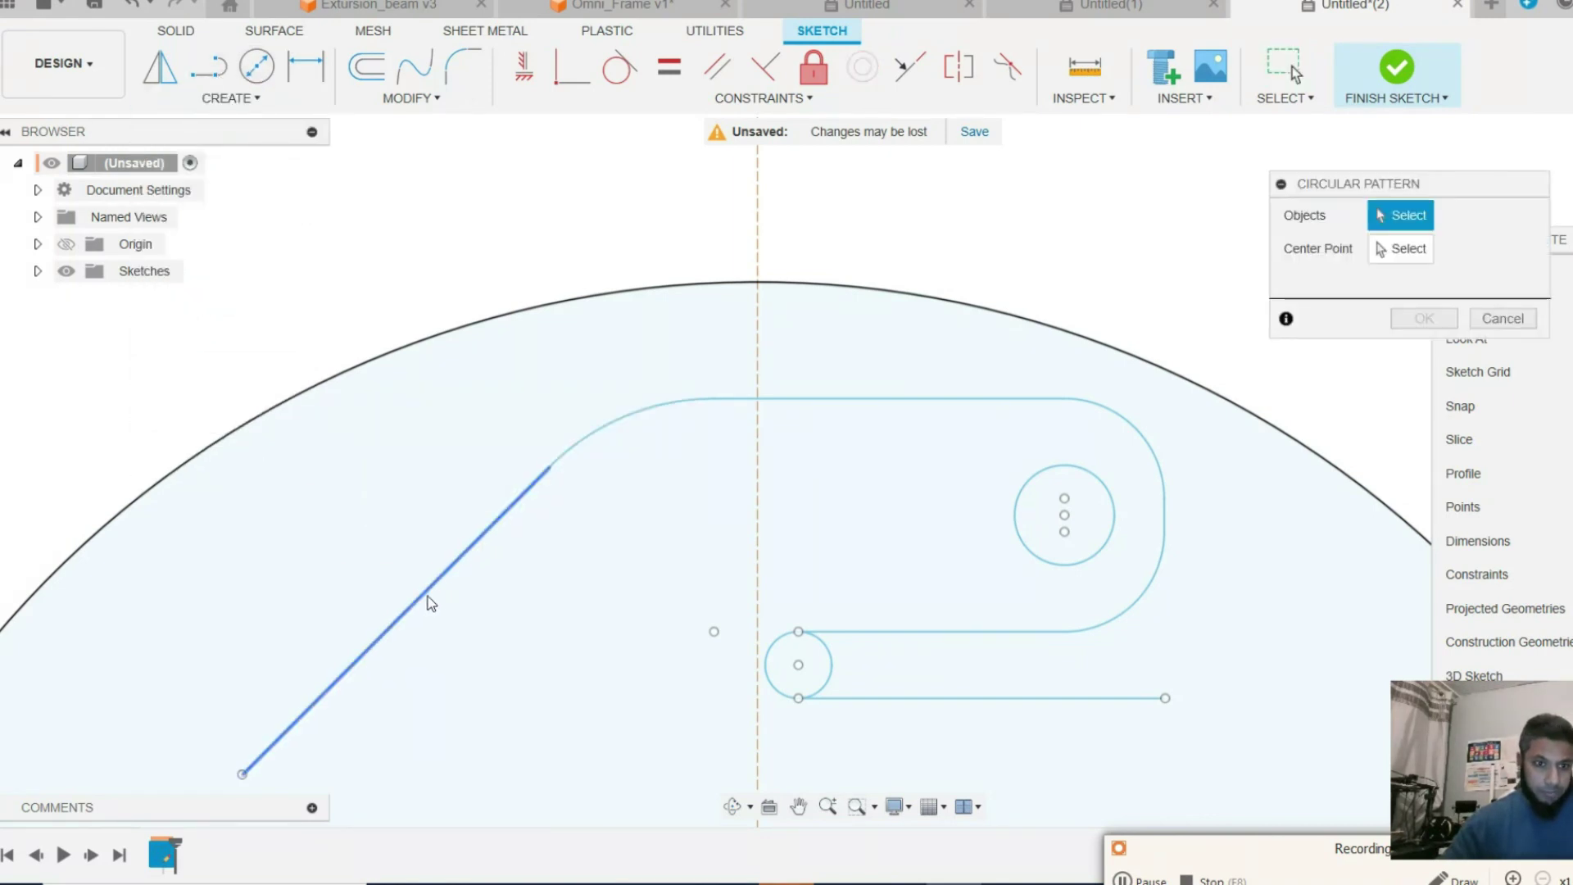
click(428, 605)
click(615, 427)
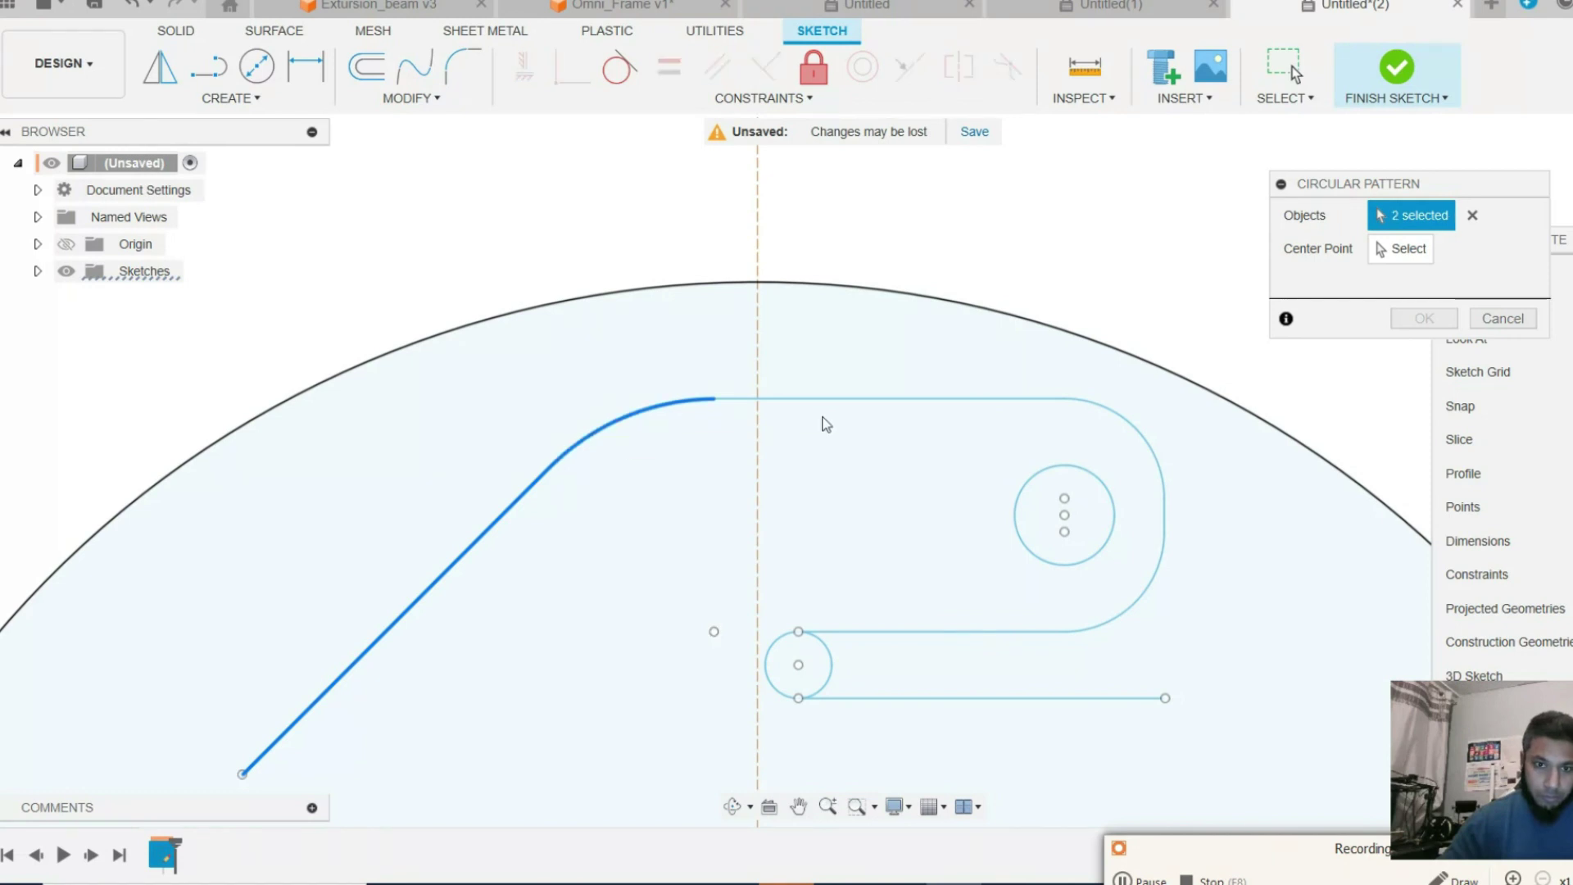
click(826, 402)
click(1138, 443)
click(1166, 521)
click(1164, 573)
click(1003, 633)
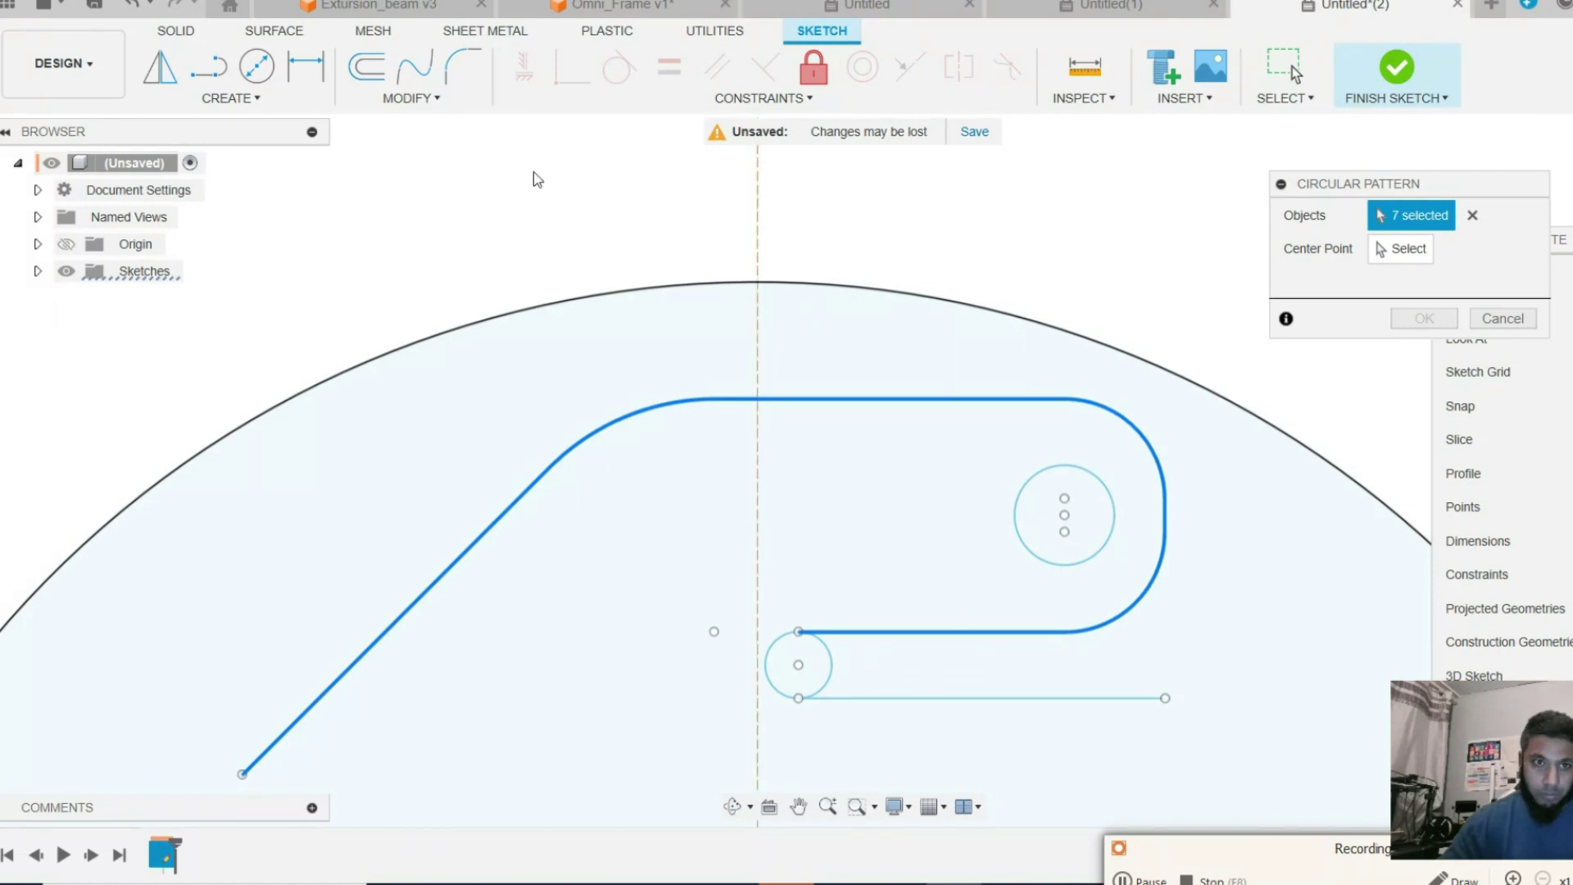
Trim away the right half of the small circle to round the slot end.
click(409, 97)
click(379, 213)
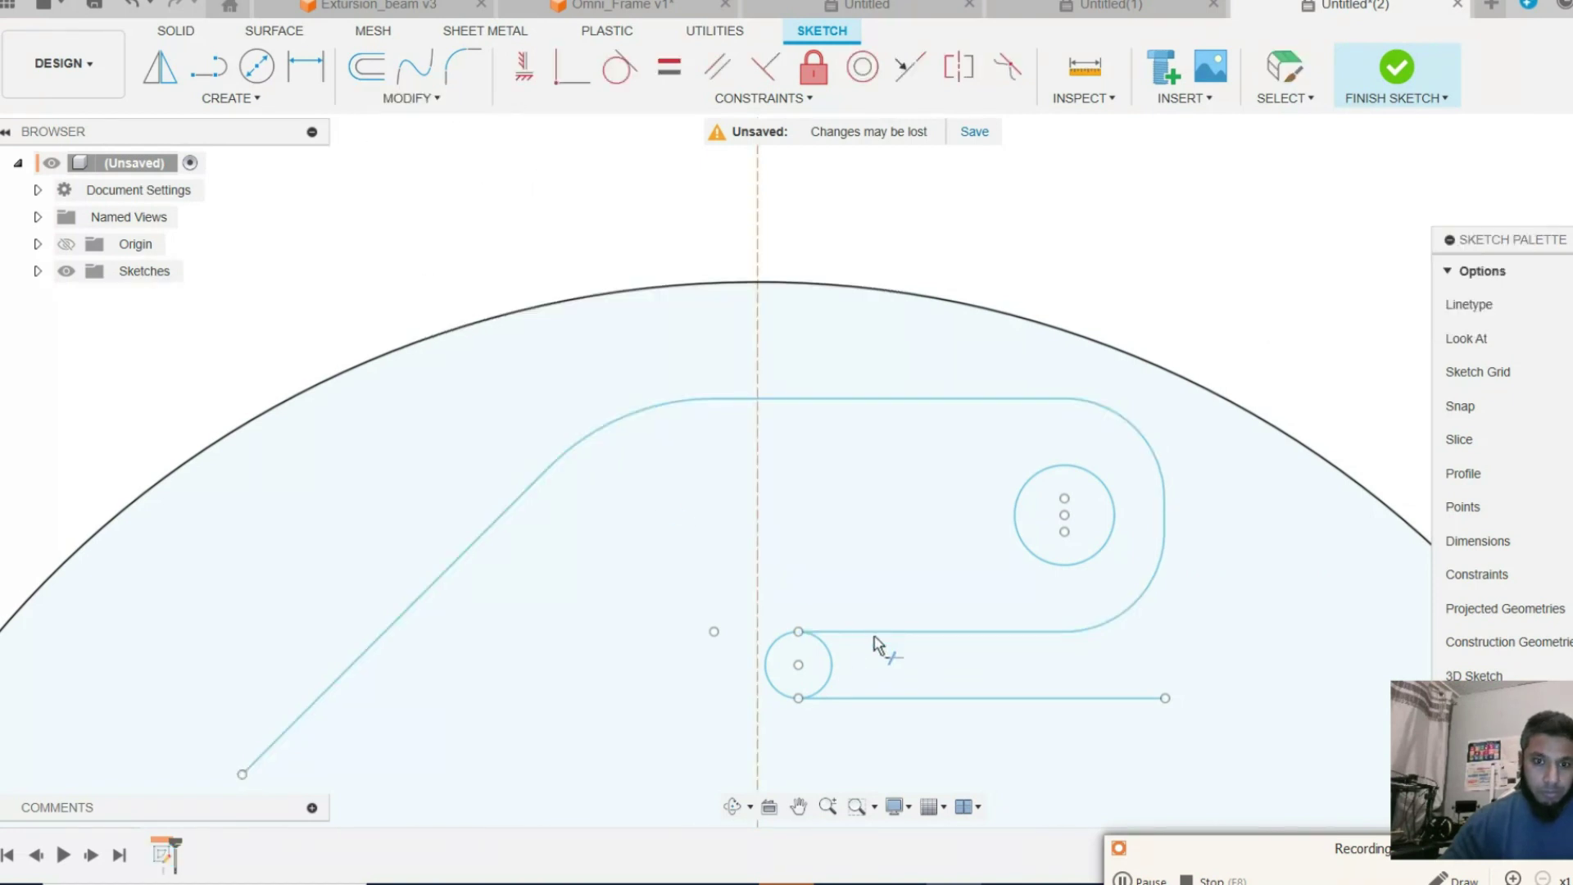
click(829, 682)
Restart the circular pattern, selecting the arm lines, arcs, rounded slot end and small circle.
click(257, 101)
click(204, 393)
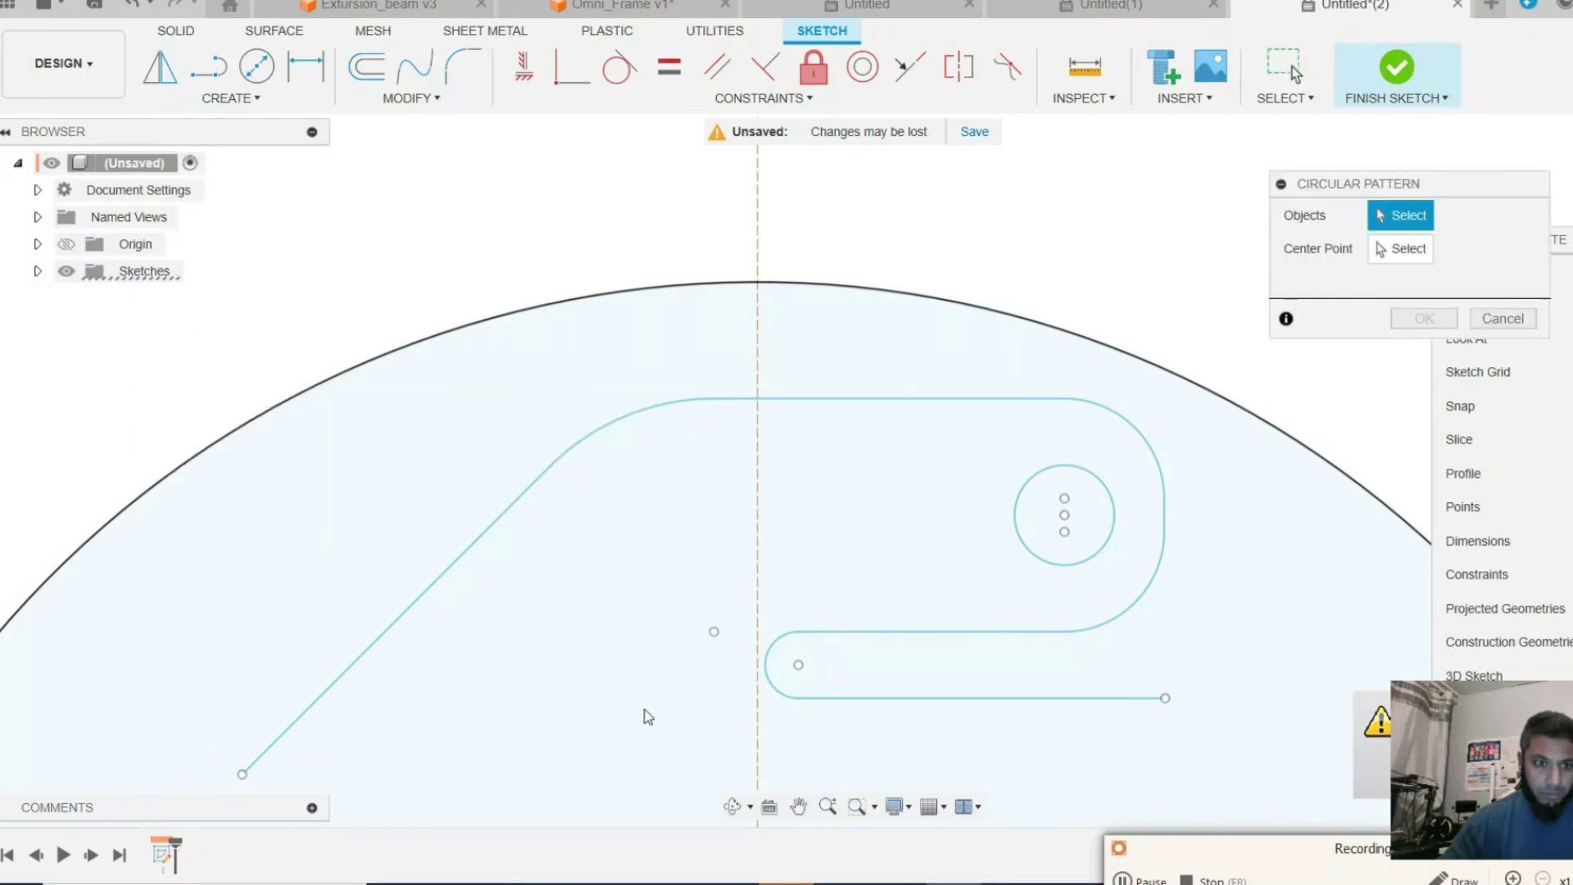
click(456, 563)
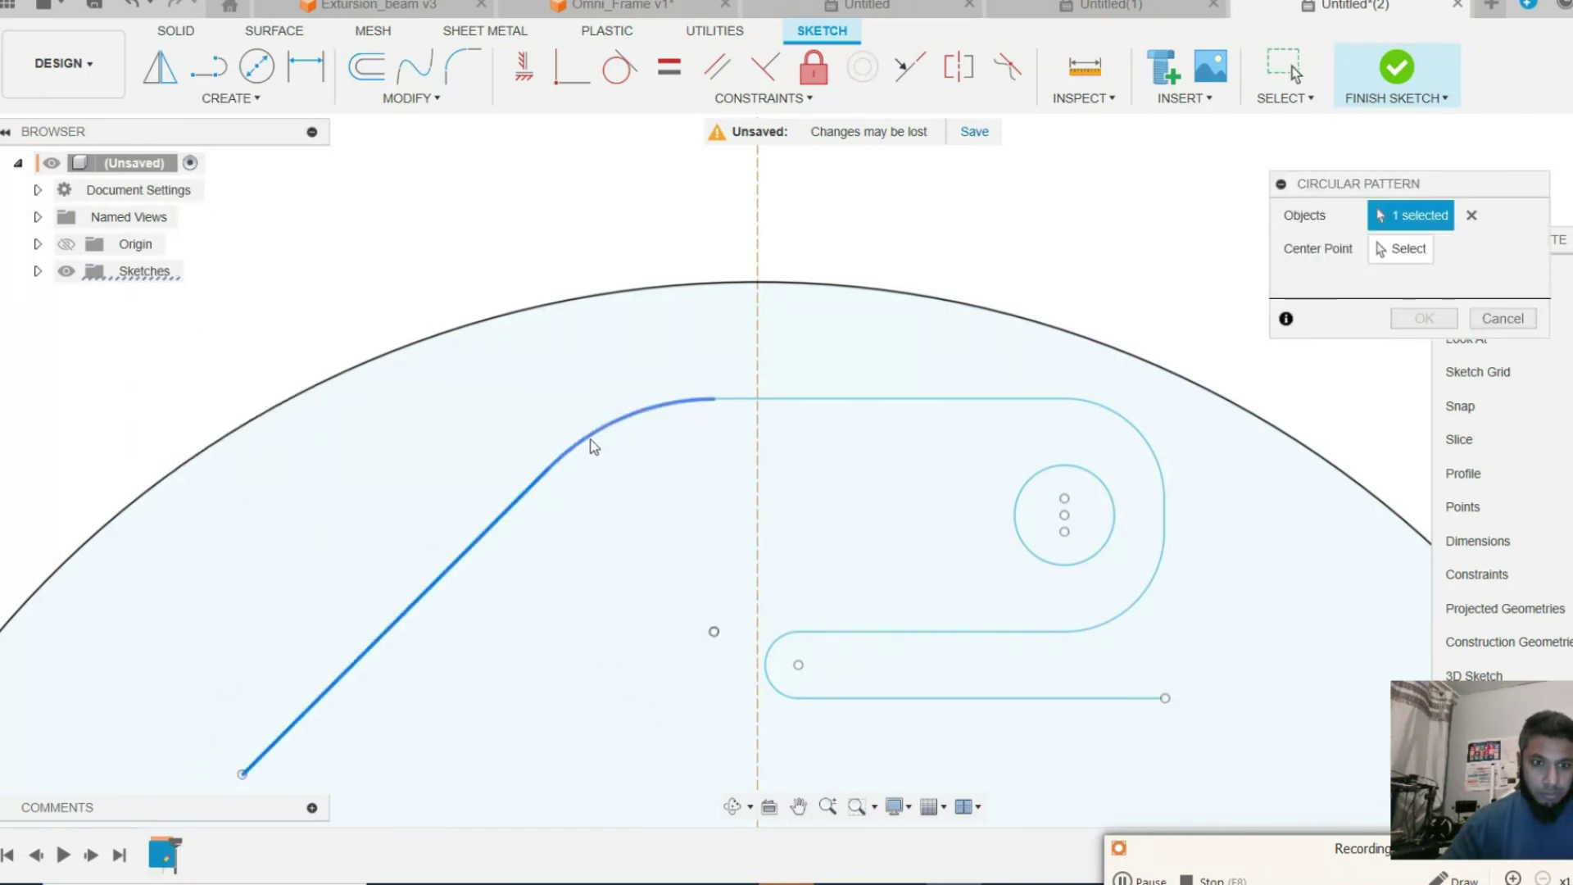
click(590, 442)
click(934, 401)
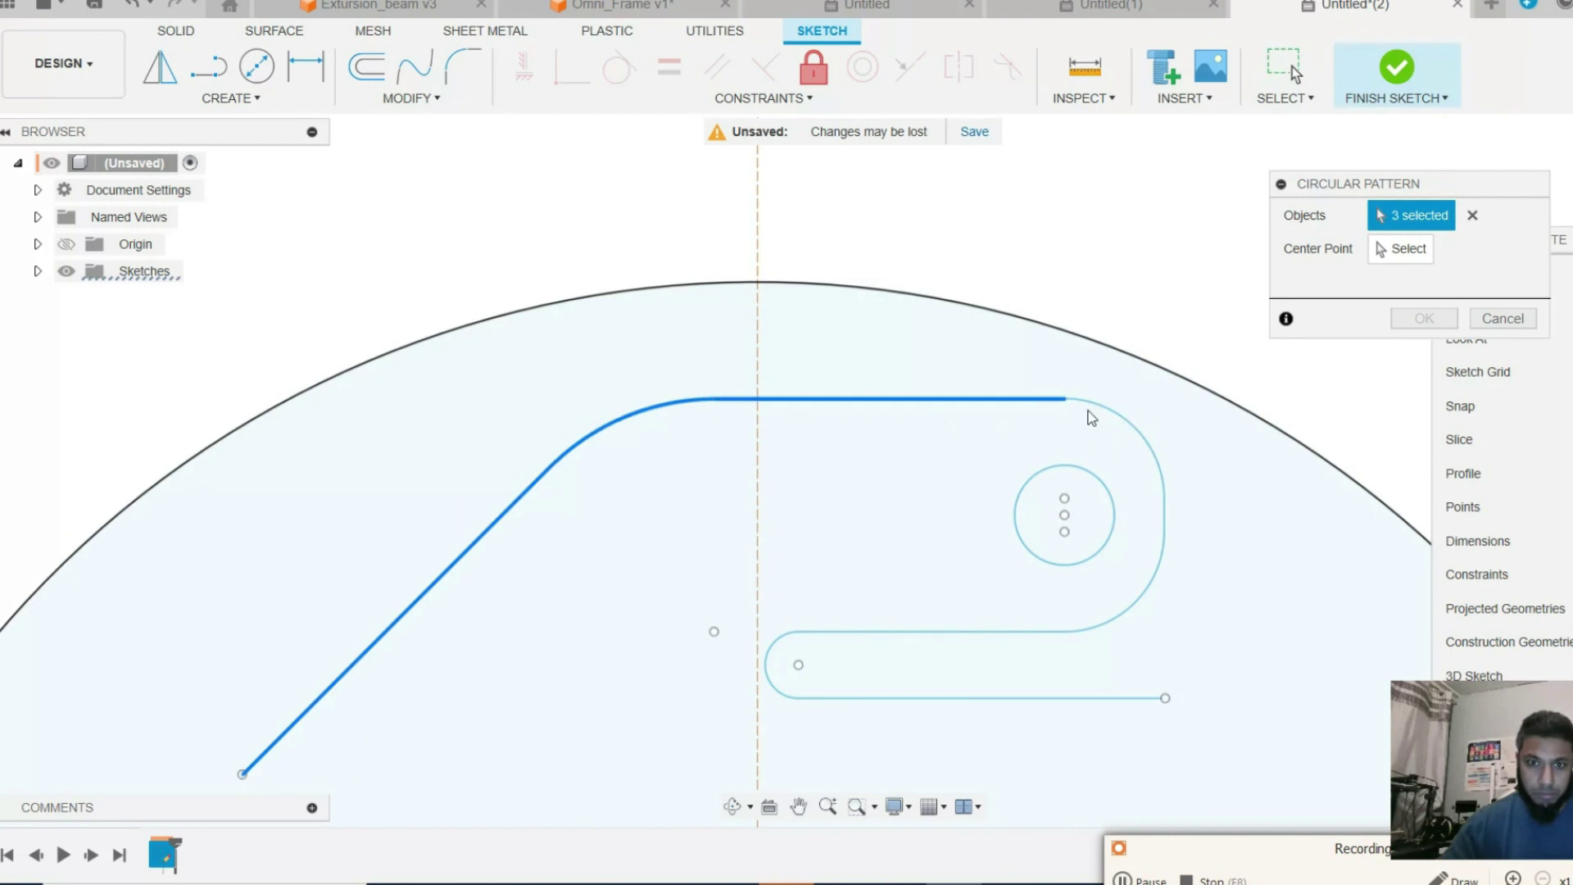
click(1124, 429)
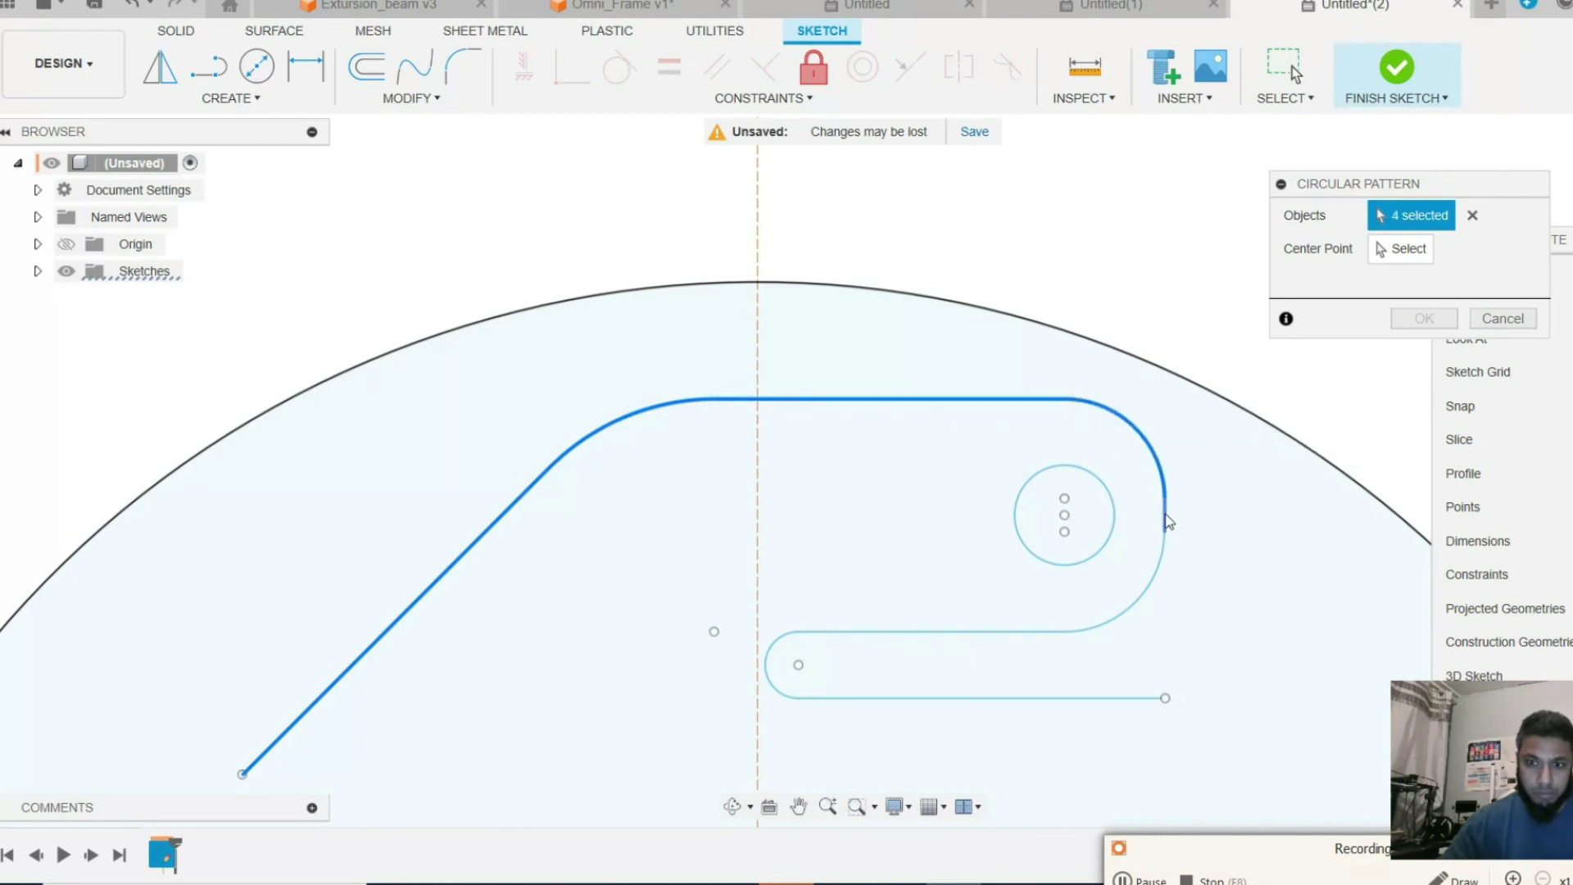
click(1164, 518)
click(1143, 606)
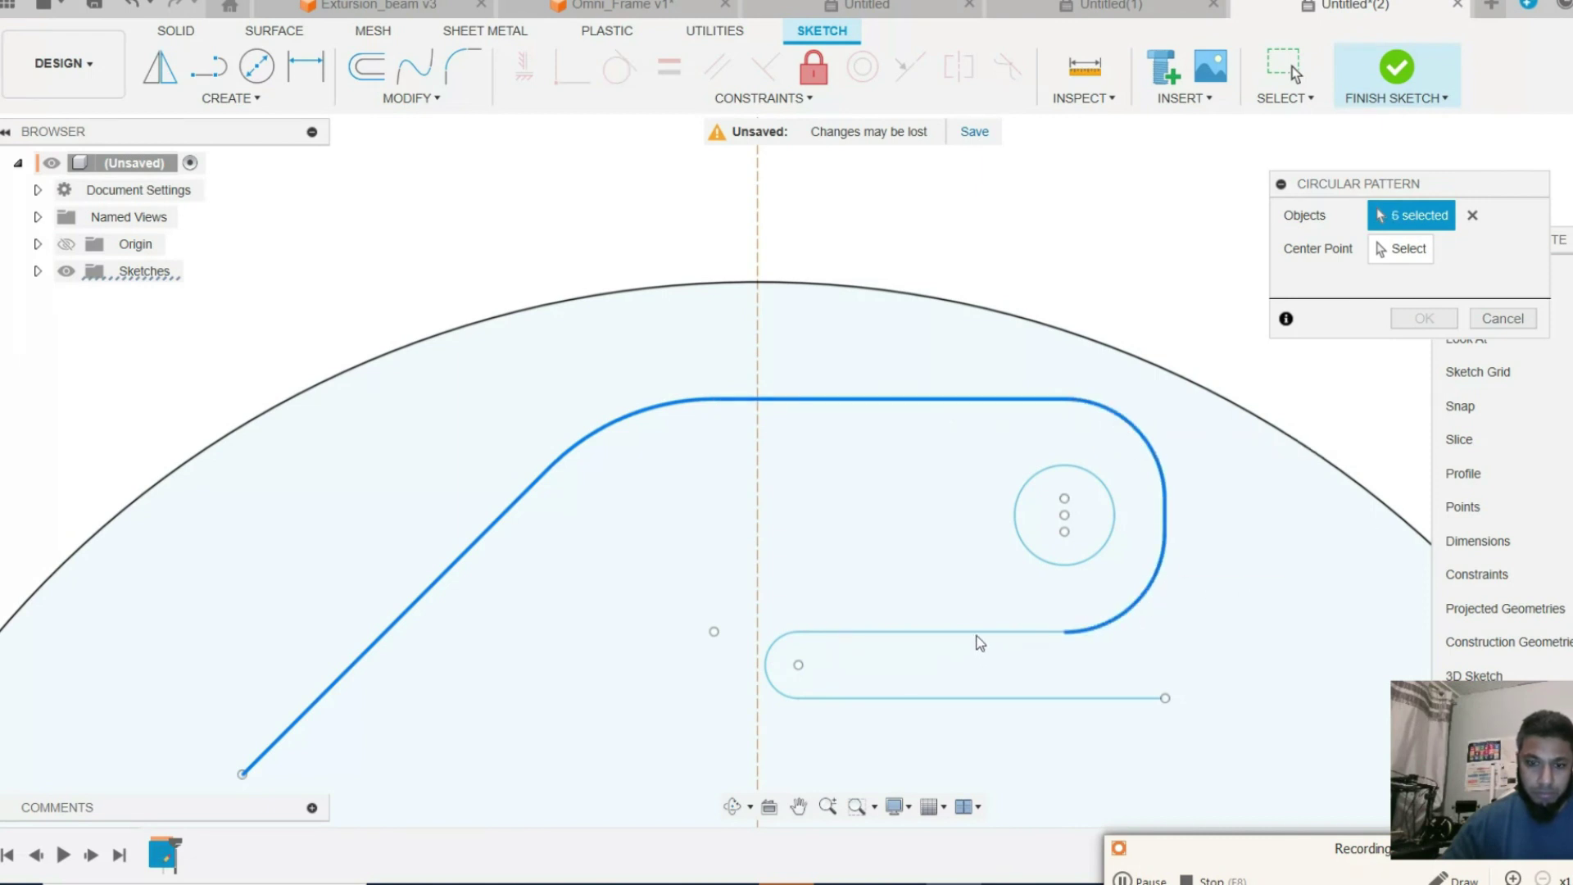
click(958, 630)
click(777, 651)
click(926, 701)
click(1111, 548)
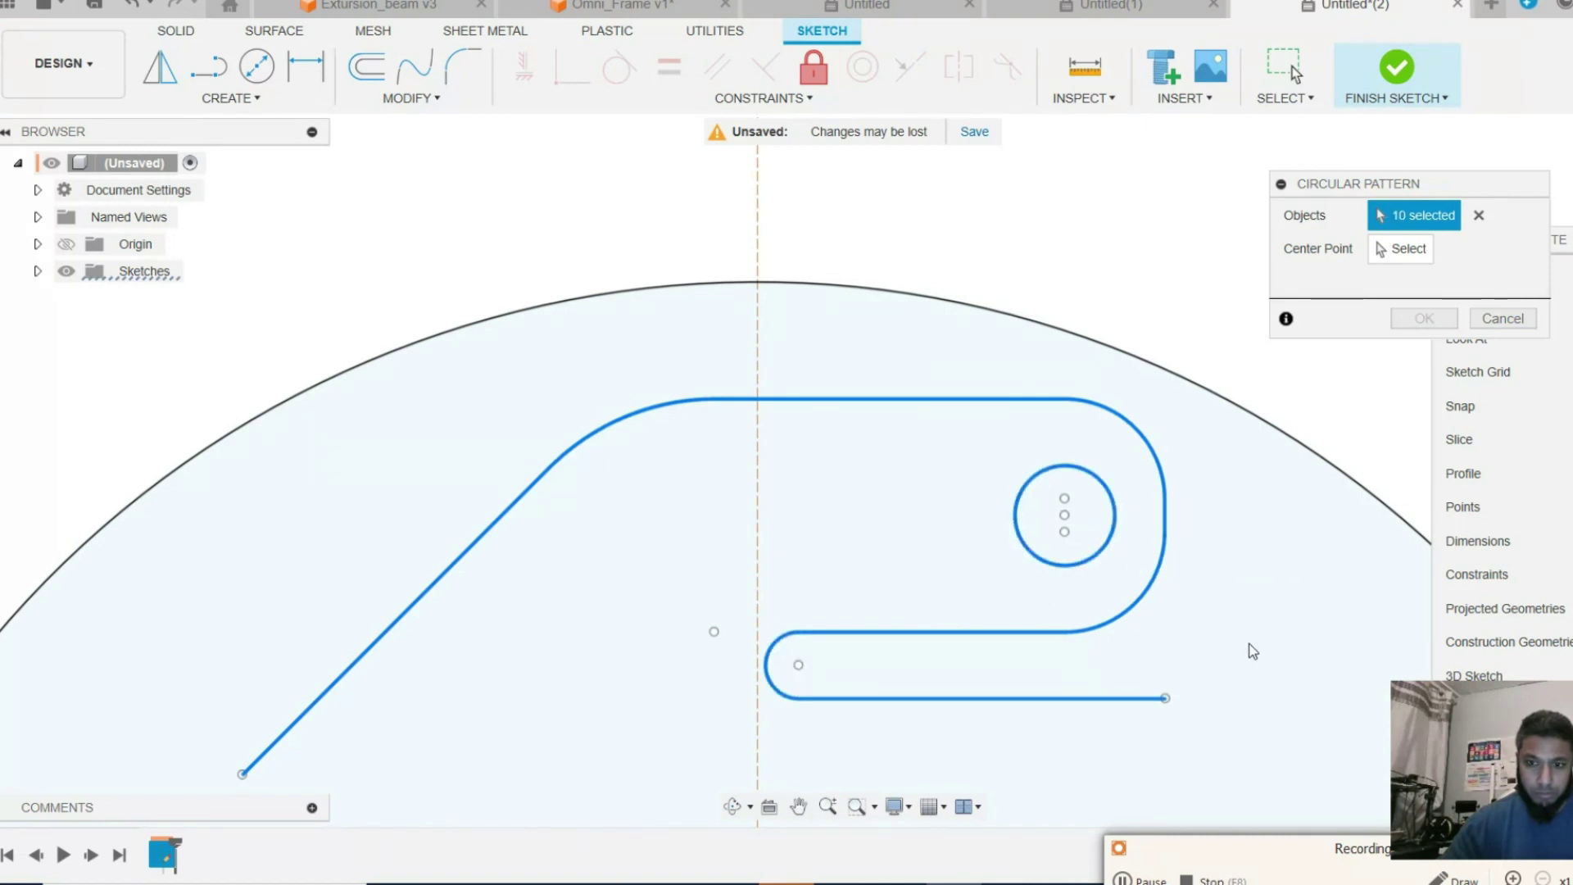
Add the remaining arm geometry to the pattern objects while zooming around the arm.
click(828, 806)
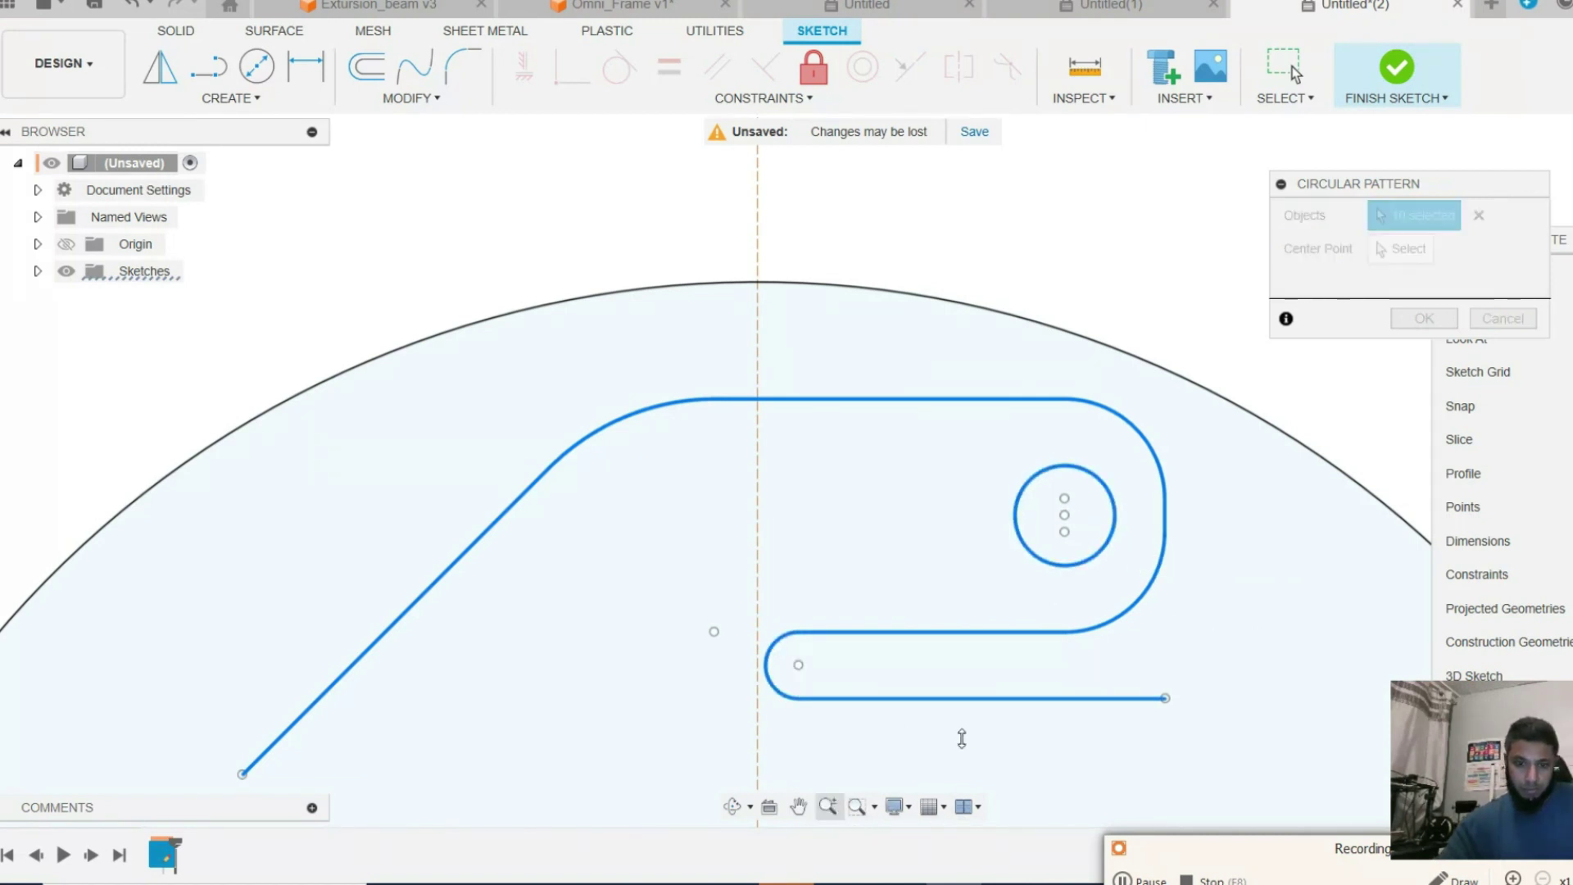
mouse_move(1187, 555)
mouse_down()
mouse_move(1221, 649)
mouse_move(1131, 404)
mouse_move(1131, 317)
mouse_up()
key(Escape)
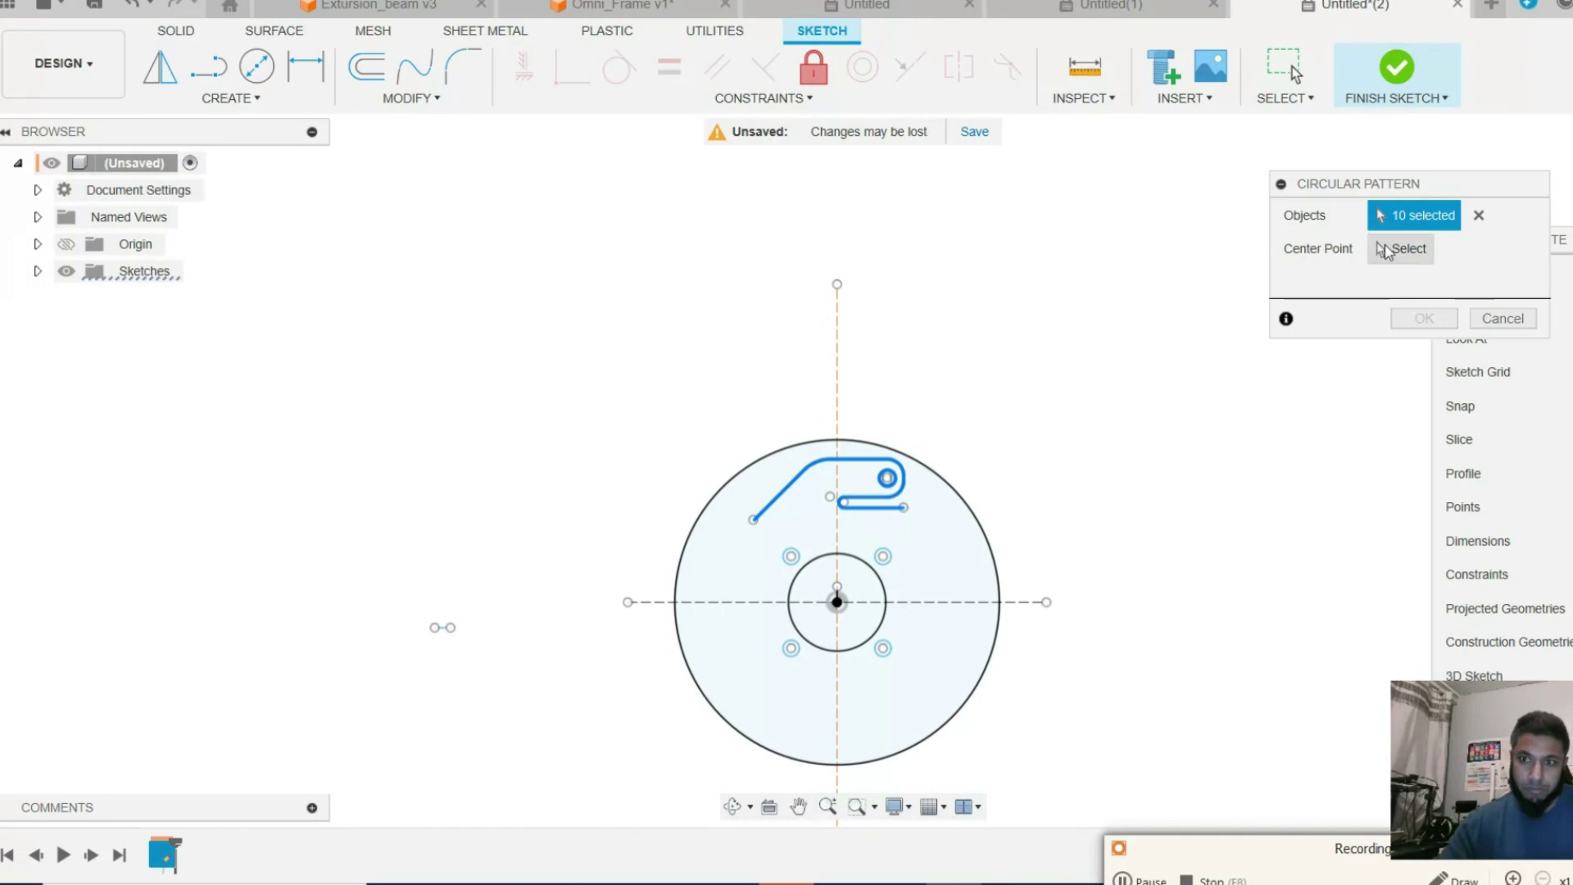
click(876, 485)
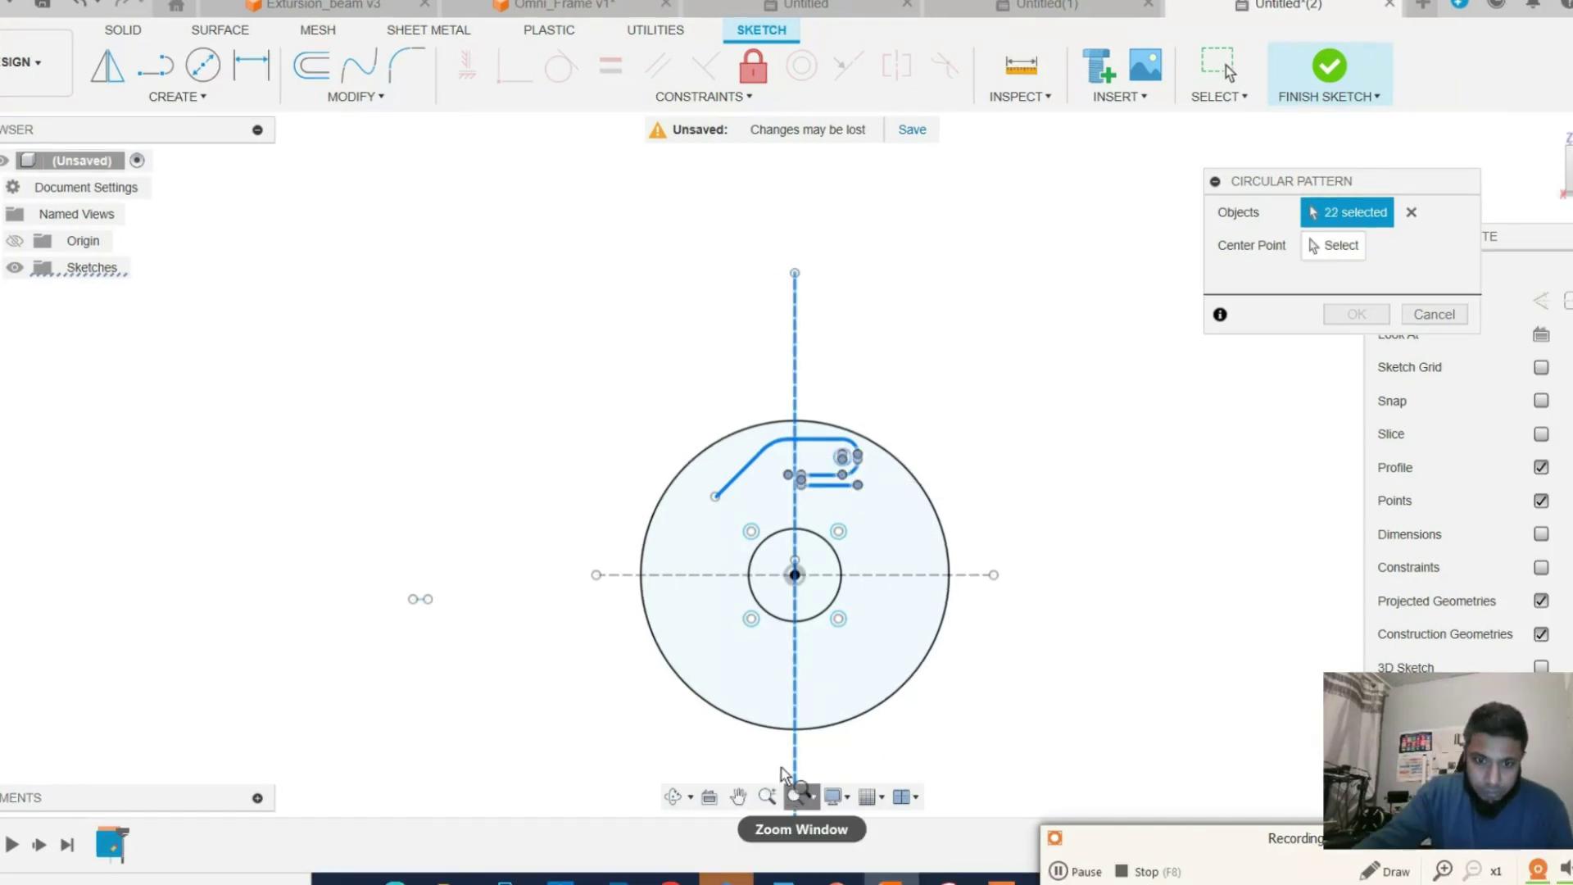
click(766, 796)
drag(905, 562, 662, 377)
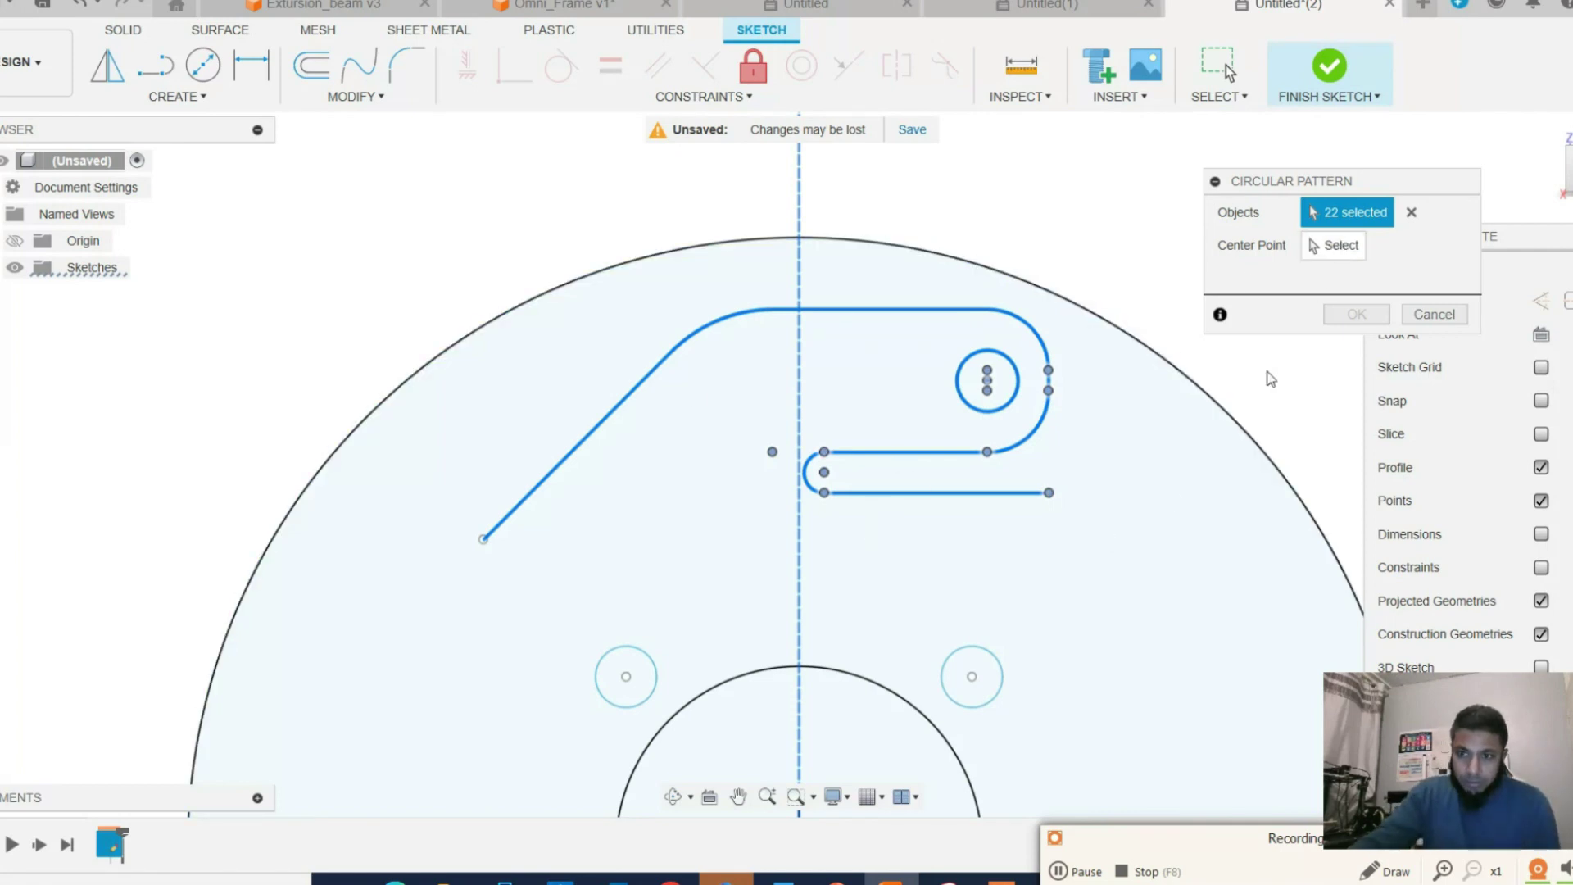
click(767, 797)
mouse_move(964, 588)
mouse_down()
mouse_move(975, 676)
mouse_move(1015, 397)
mouse_up()
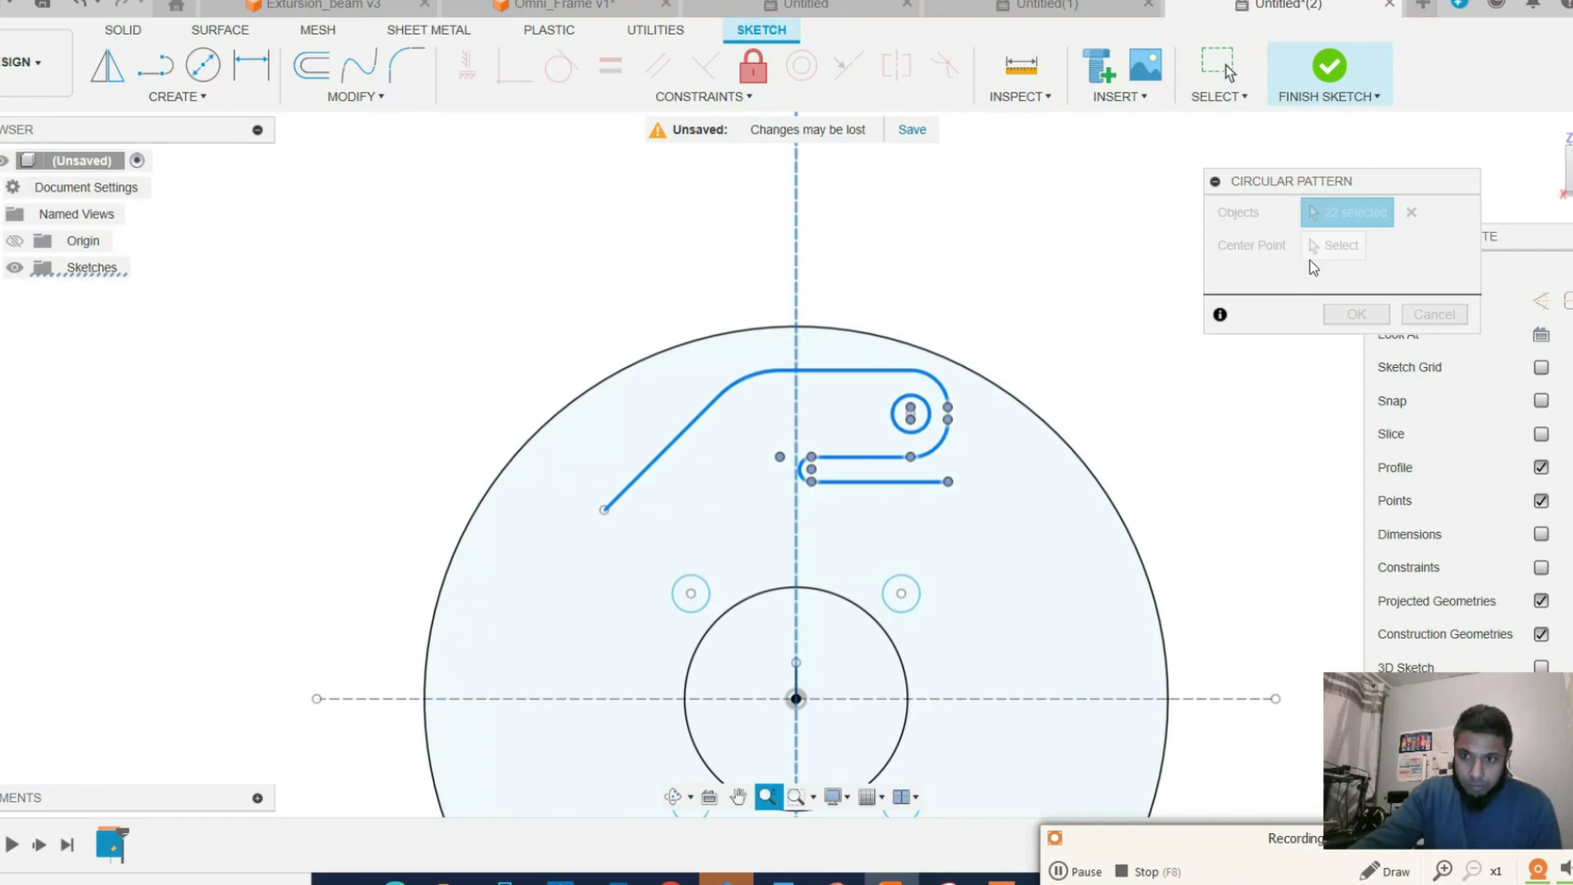
key(Escape)
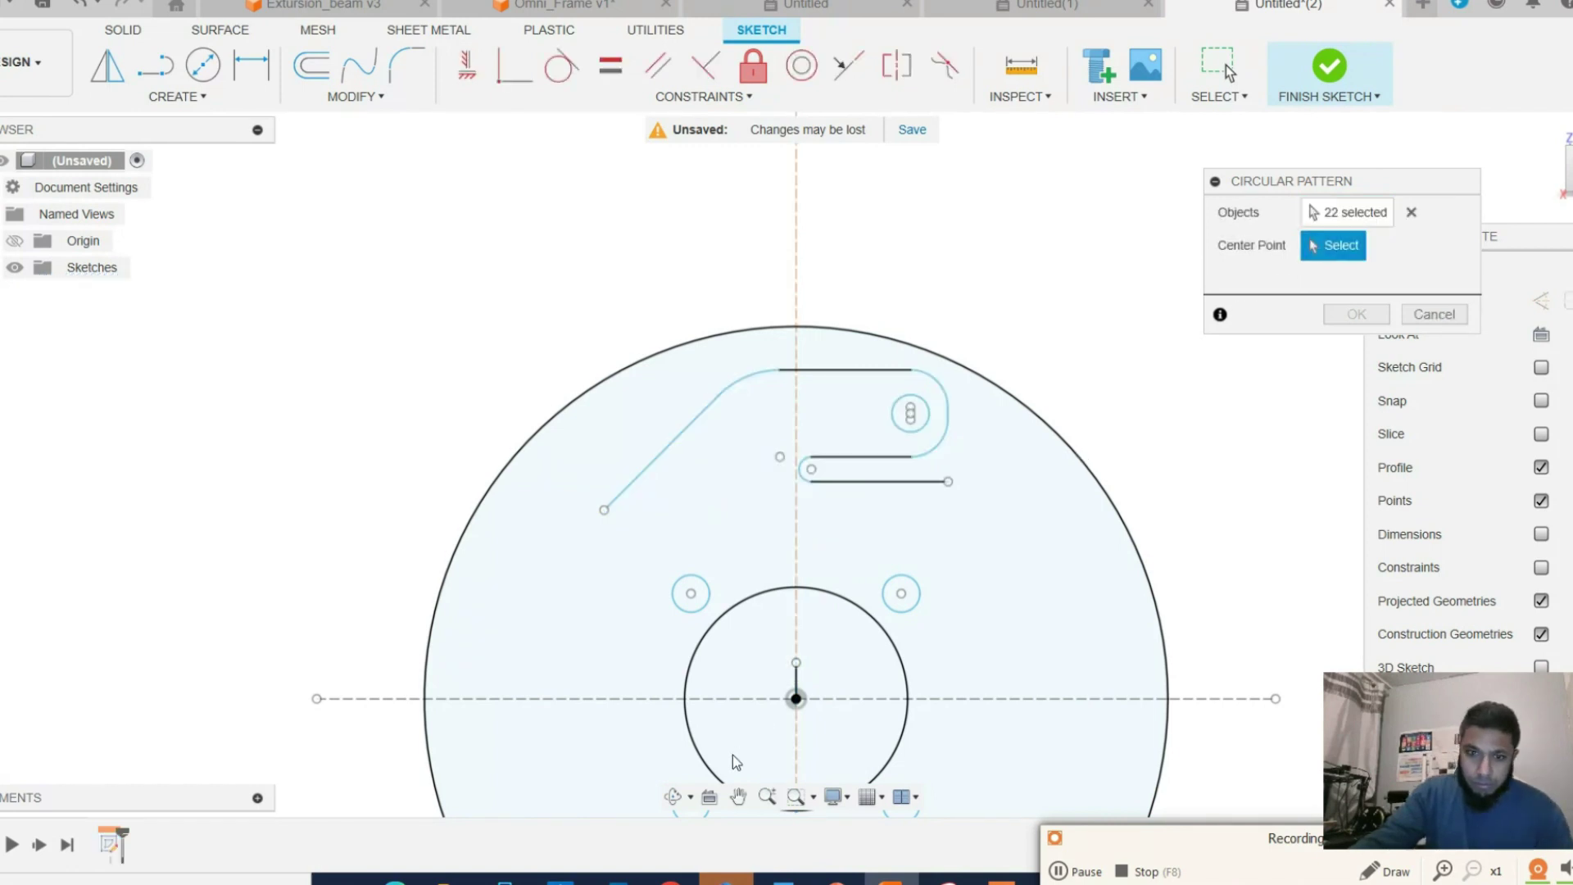
Centre the circular pattern on the disc origin with quantity 6 and apply it.
click(797, 699)
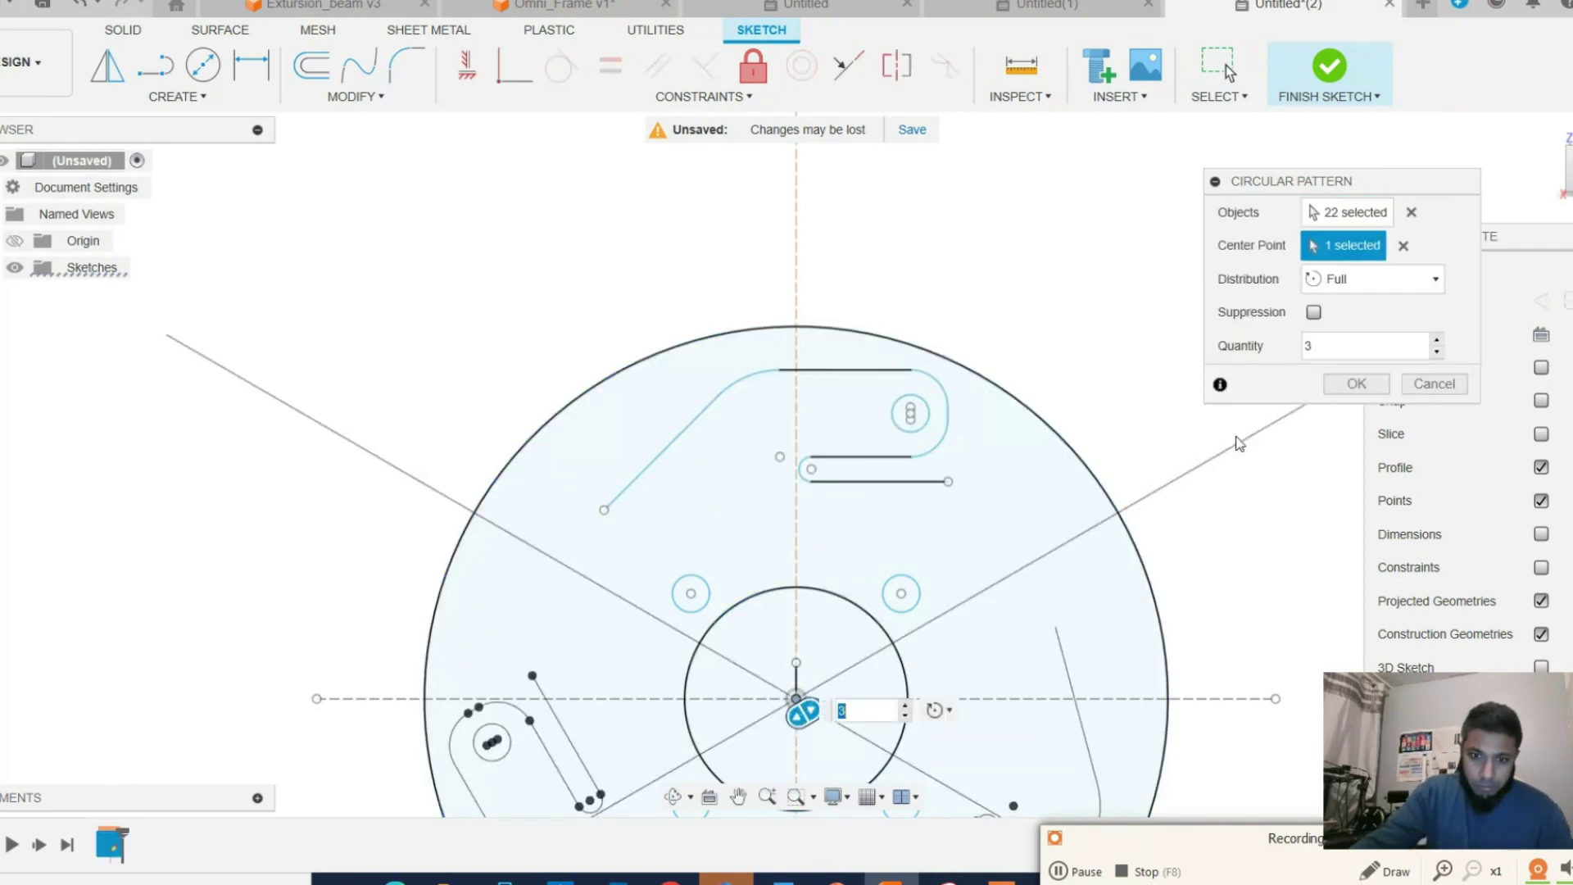
key(BackSpace)
text(6)
key(Return)
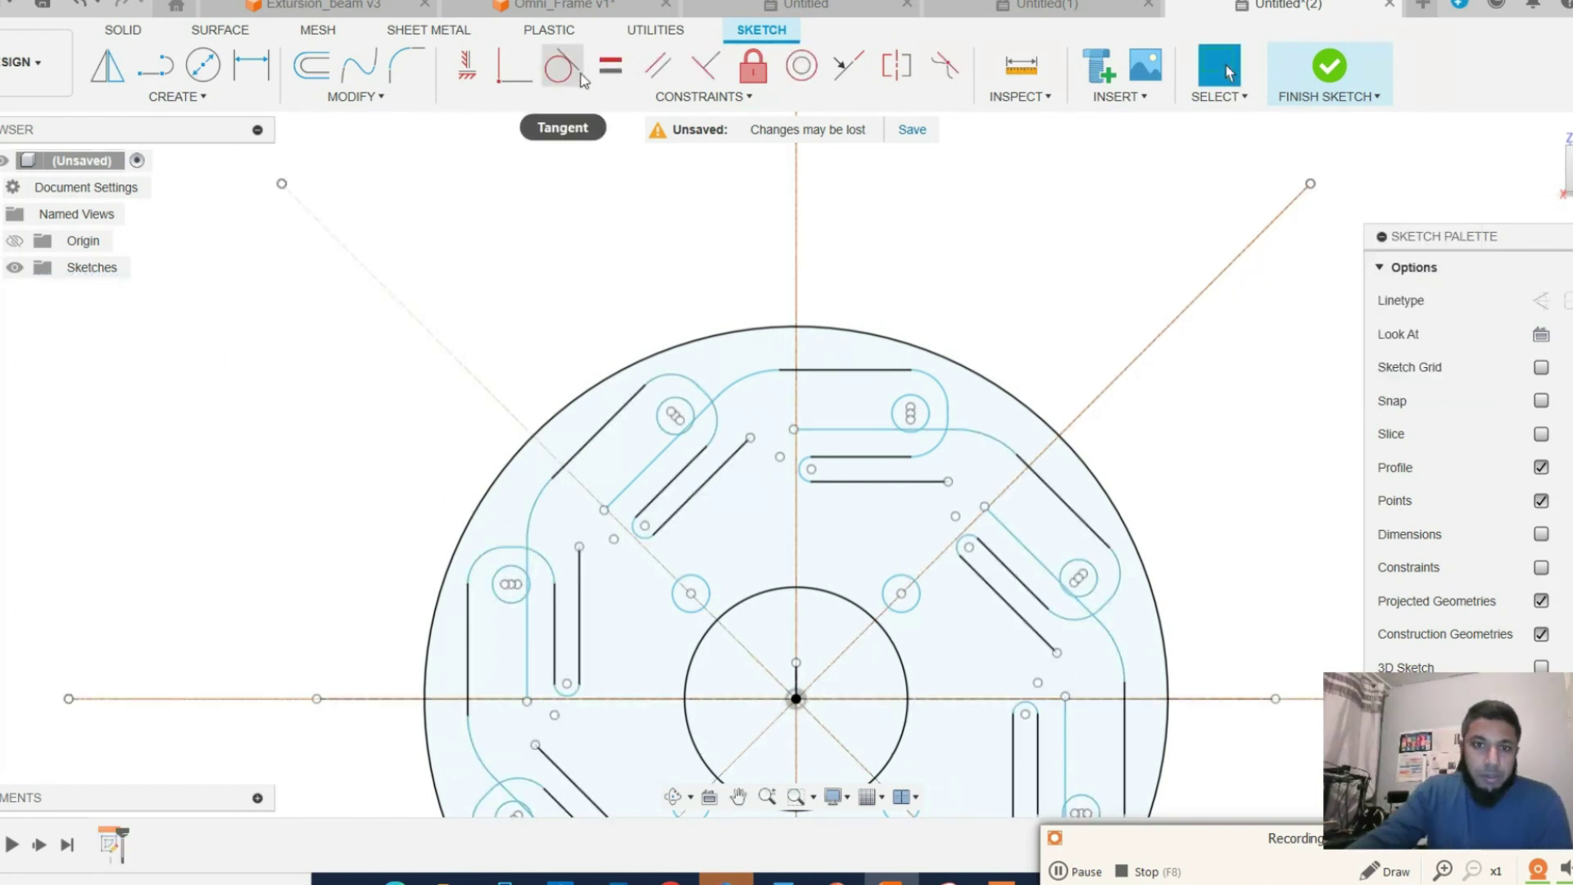
Add a coincident constraint between the patterned copies and zoom out to the whole disc.
click(514, 66)
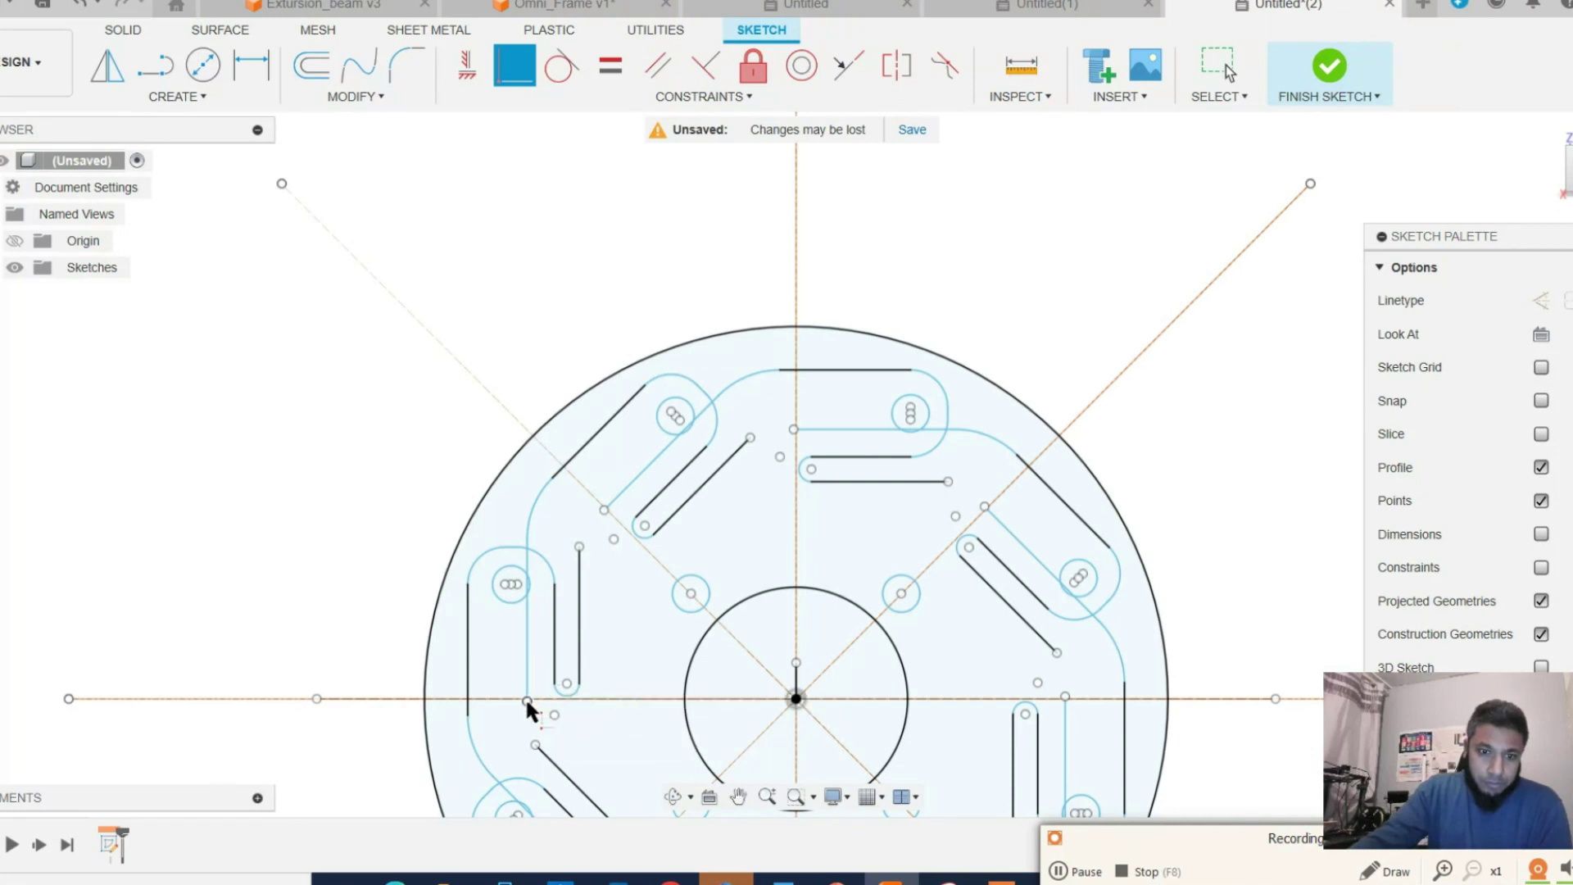
click(527, 701)
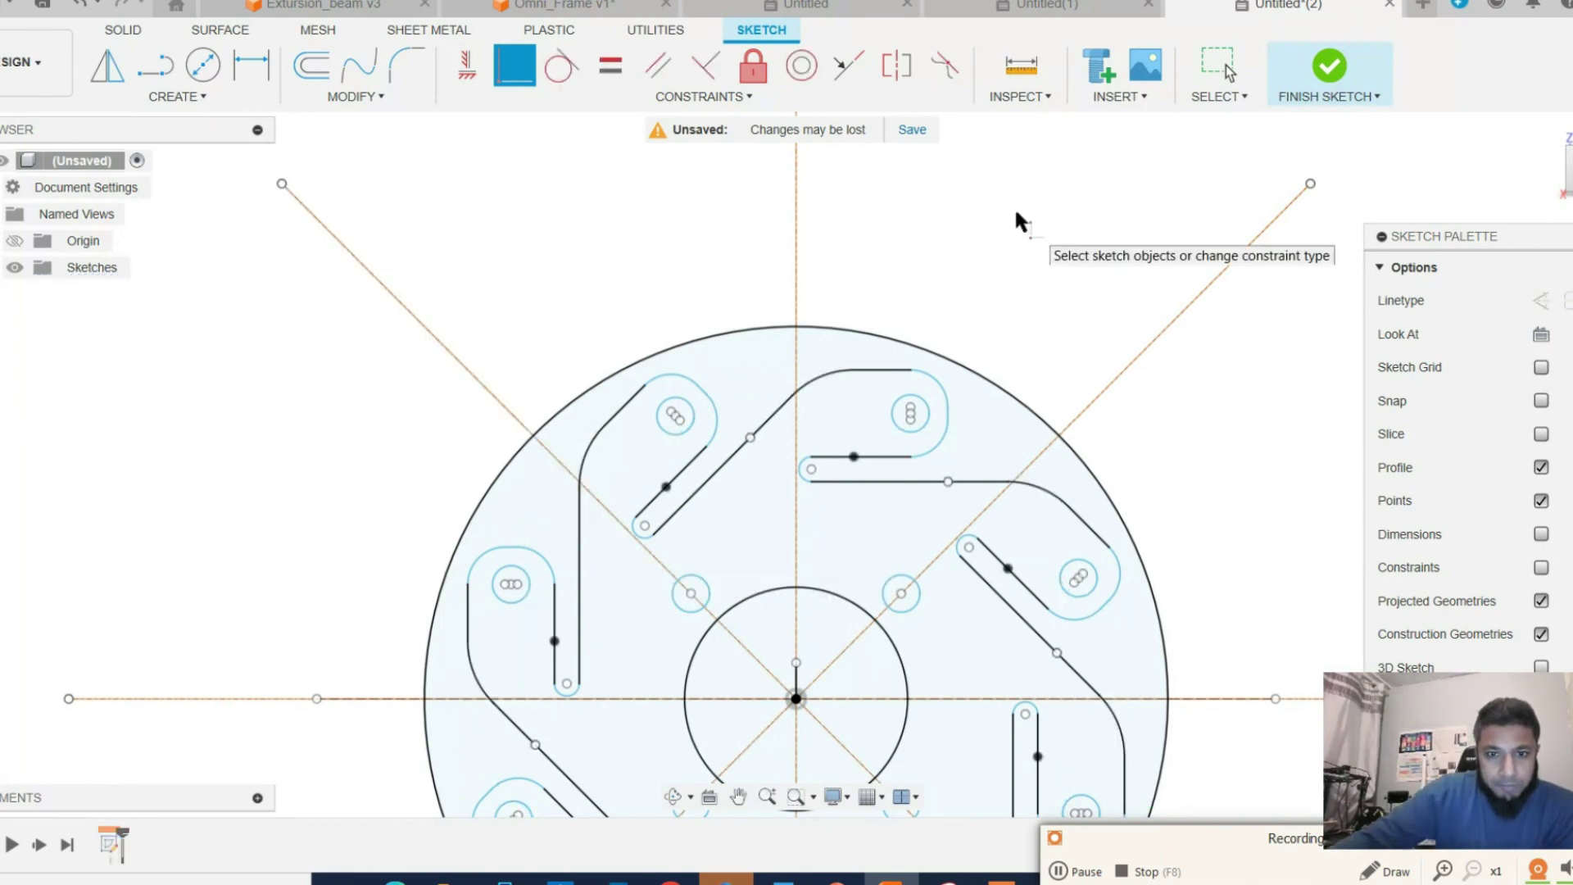
scroll(785, 444, up, 1)
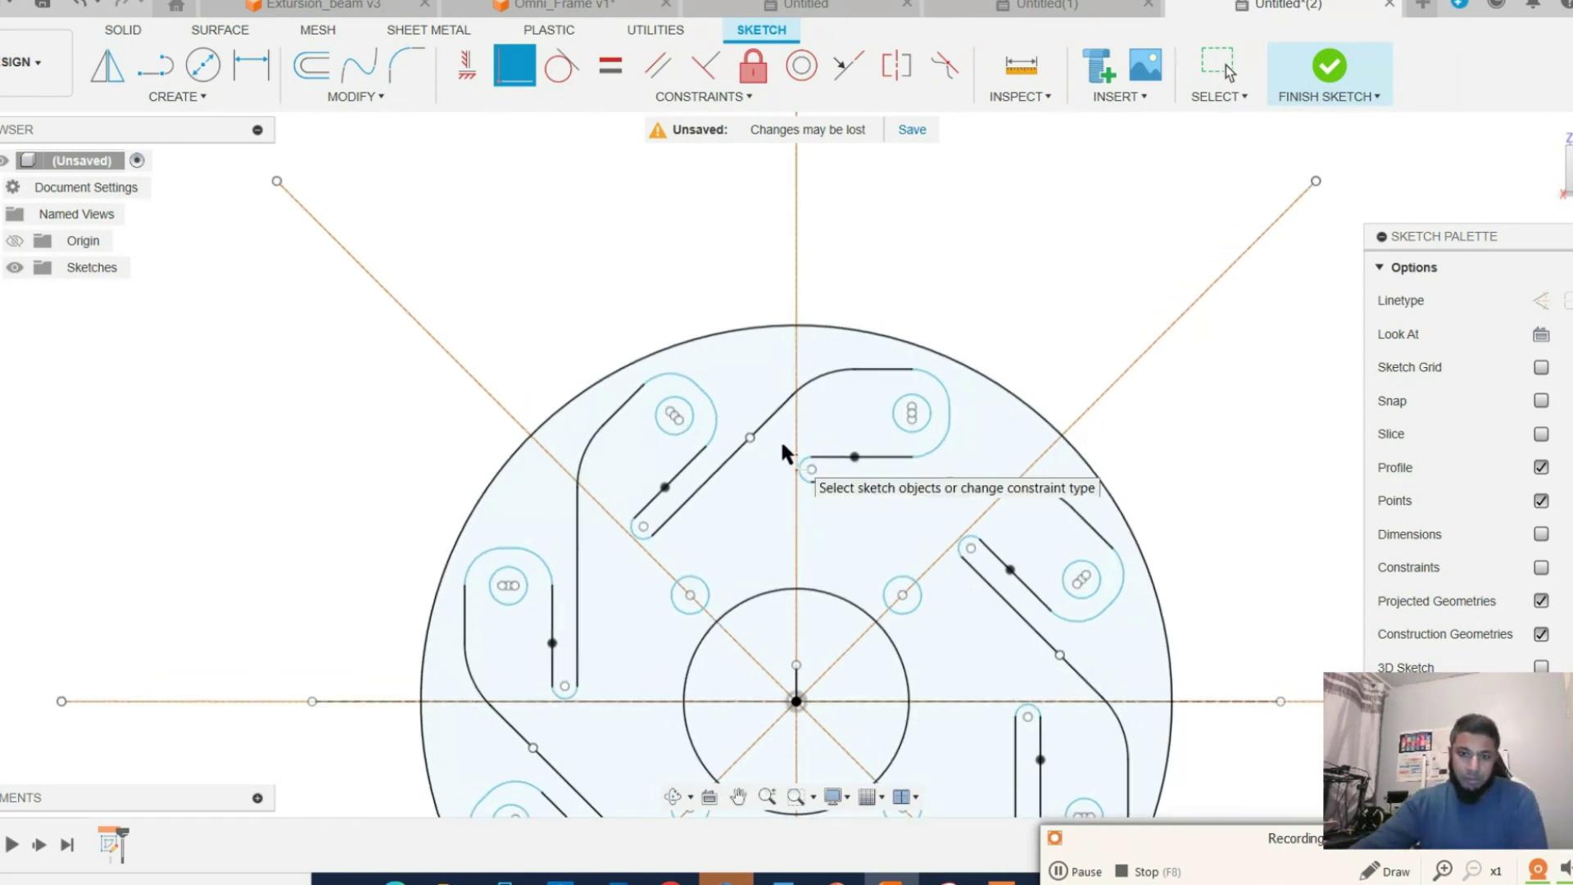
click(766, 797)
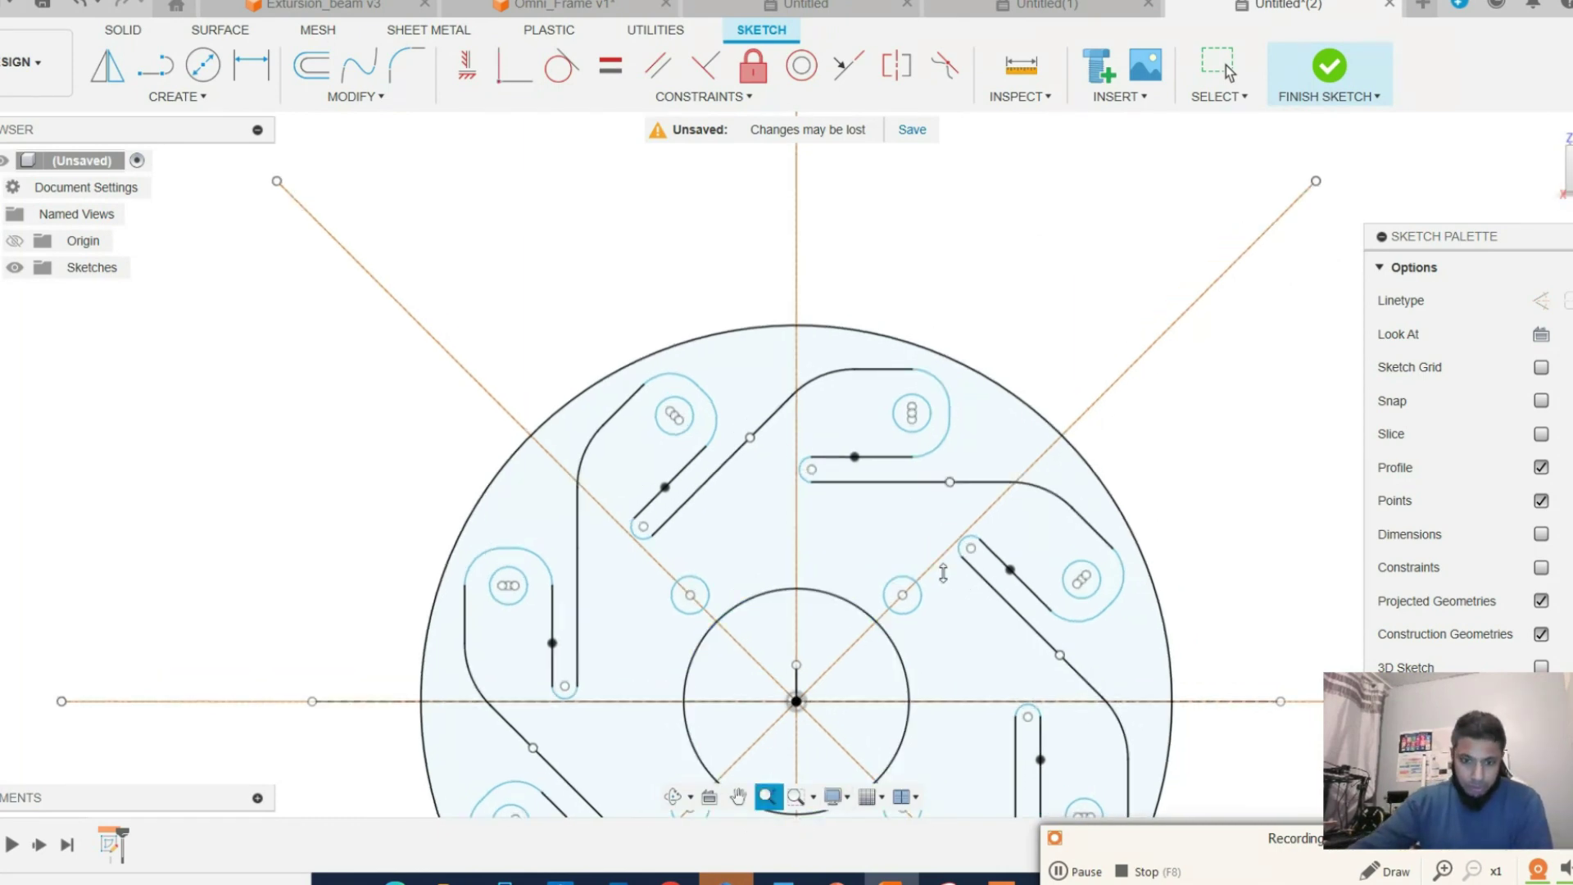
drag(930, 579, 887, 473)
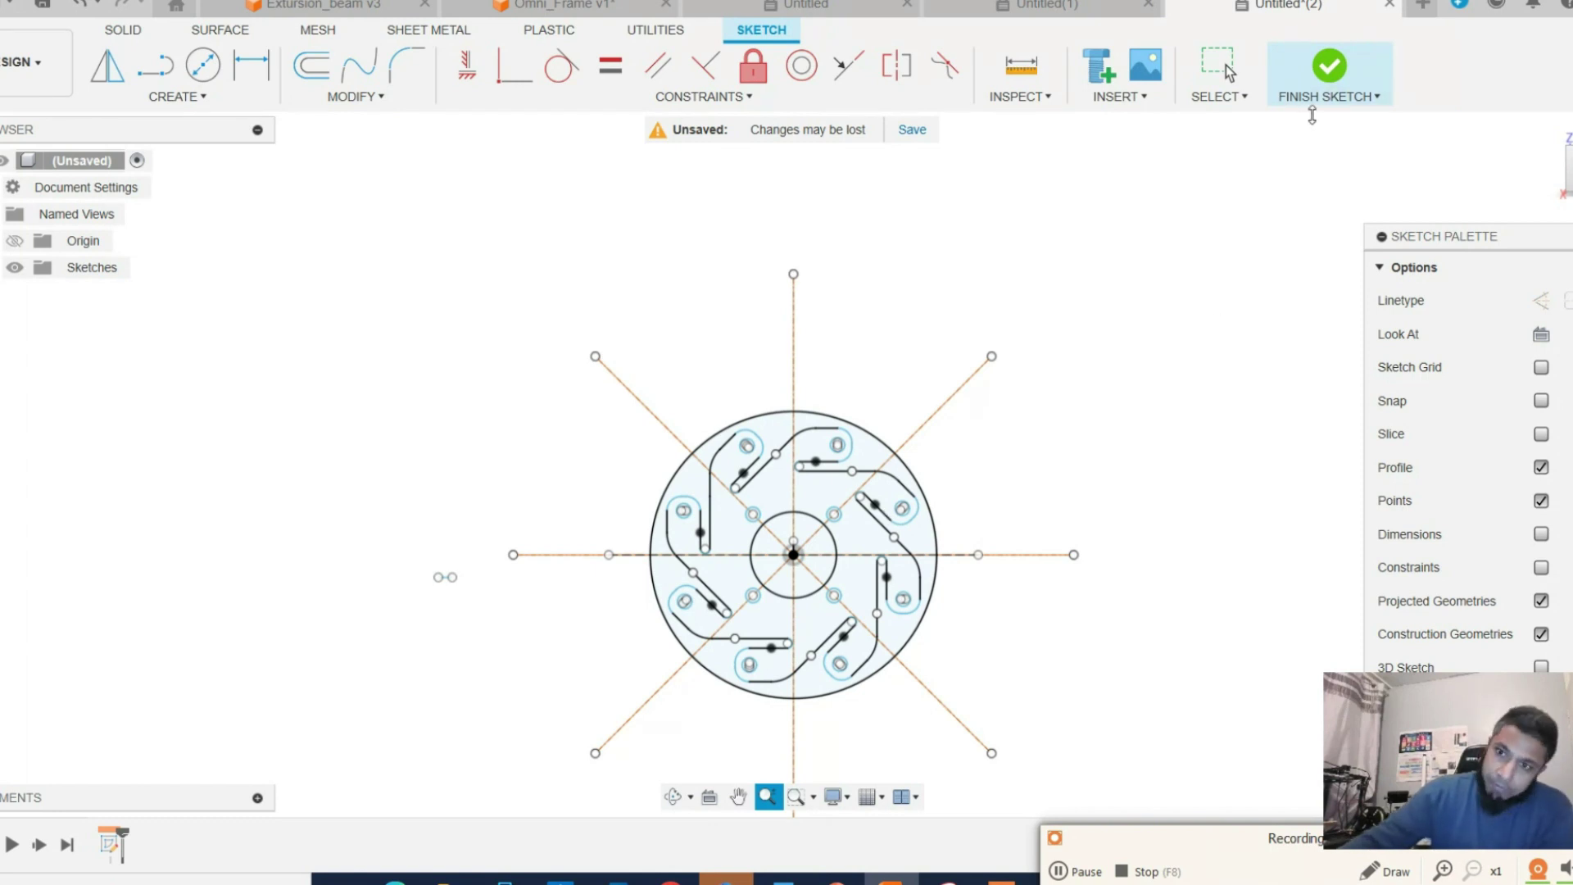
Finish the sketch and extrude the flange profile 2 mm into a solid plate.
click(1326, 72)
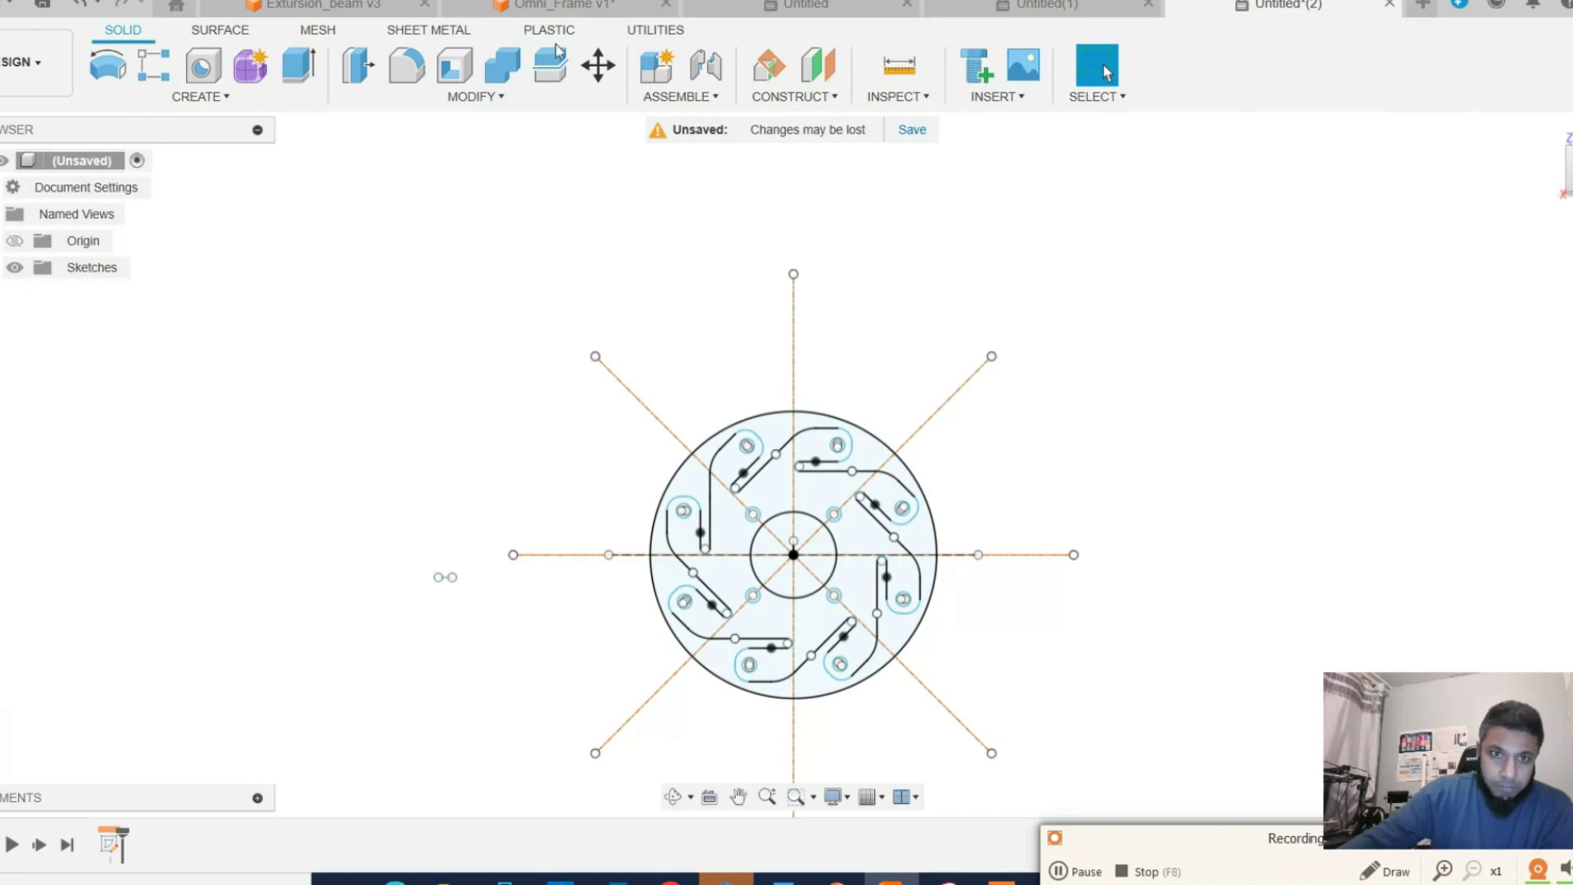
click(299, 65)
click(816, 500)
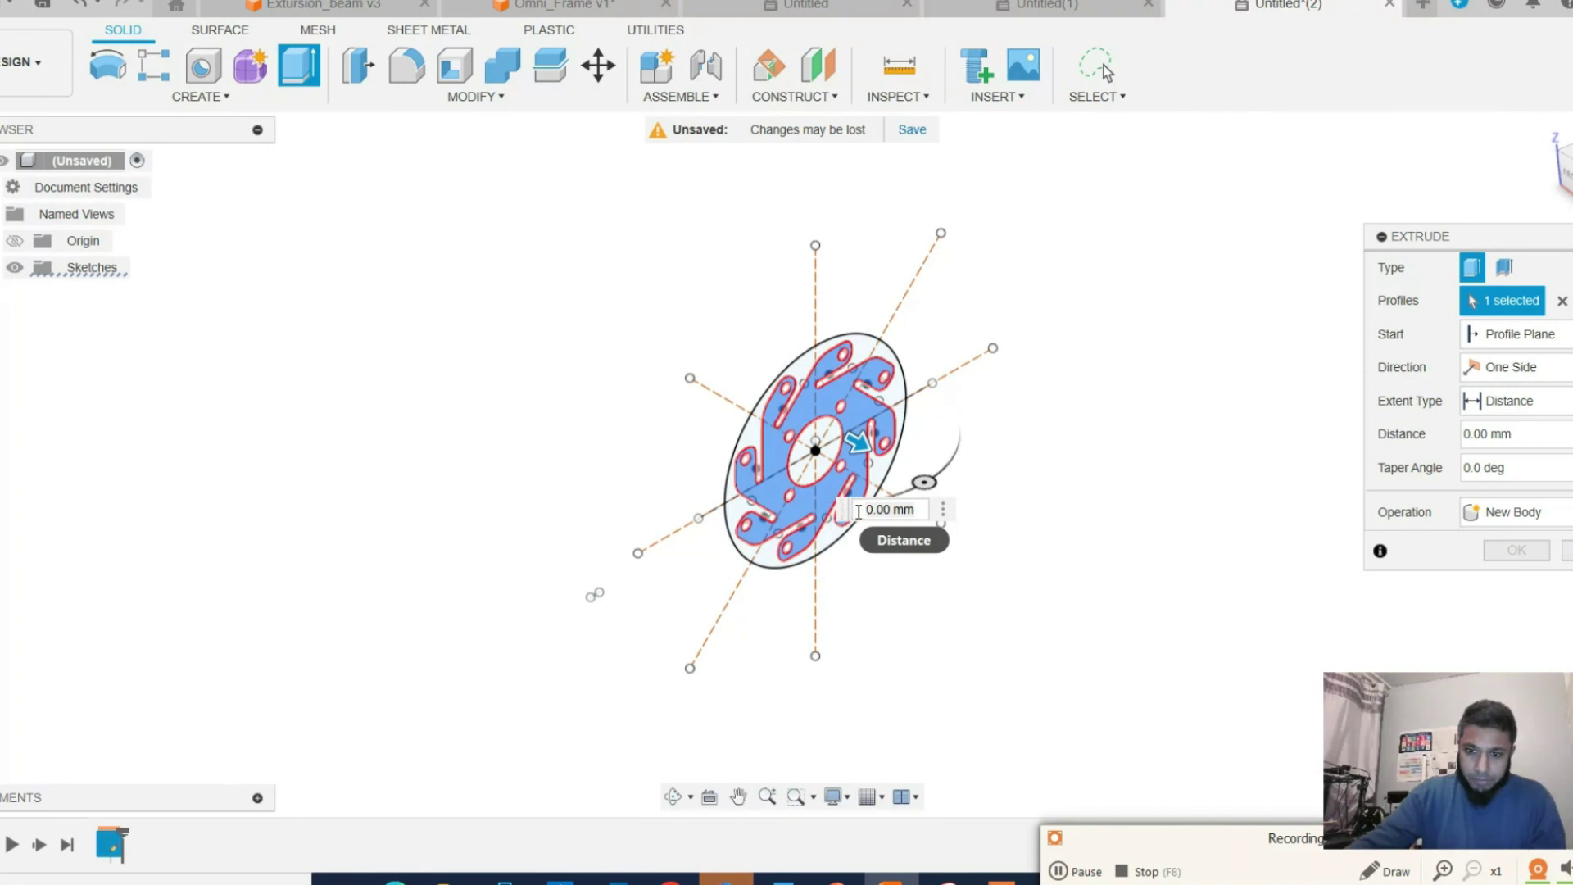
drag(858, 511, 925, 514)
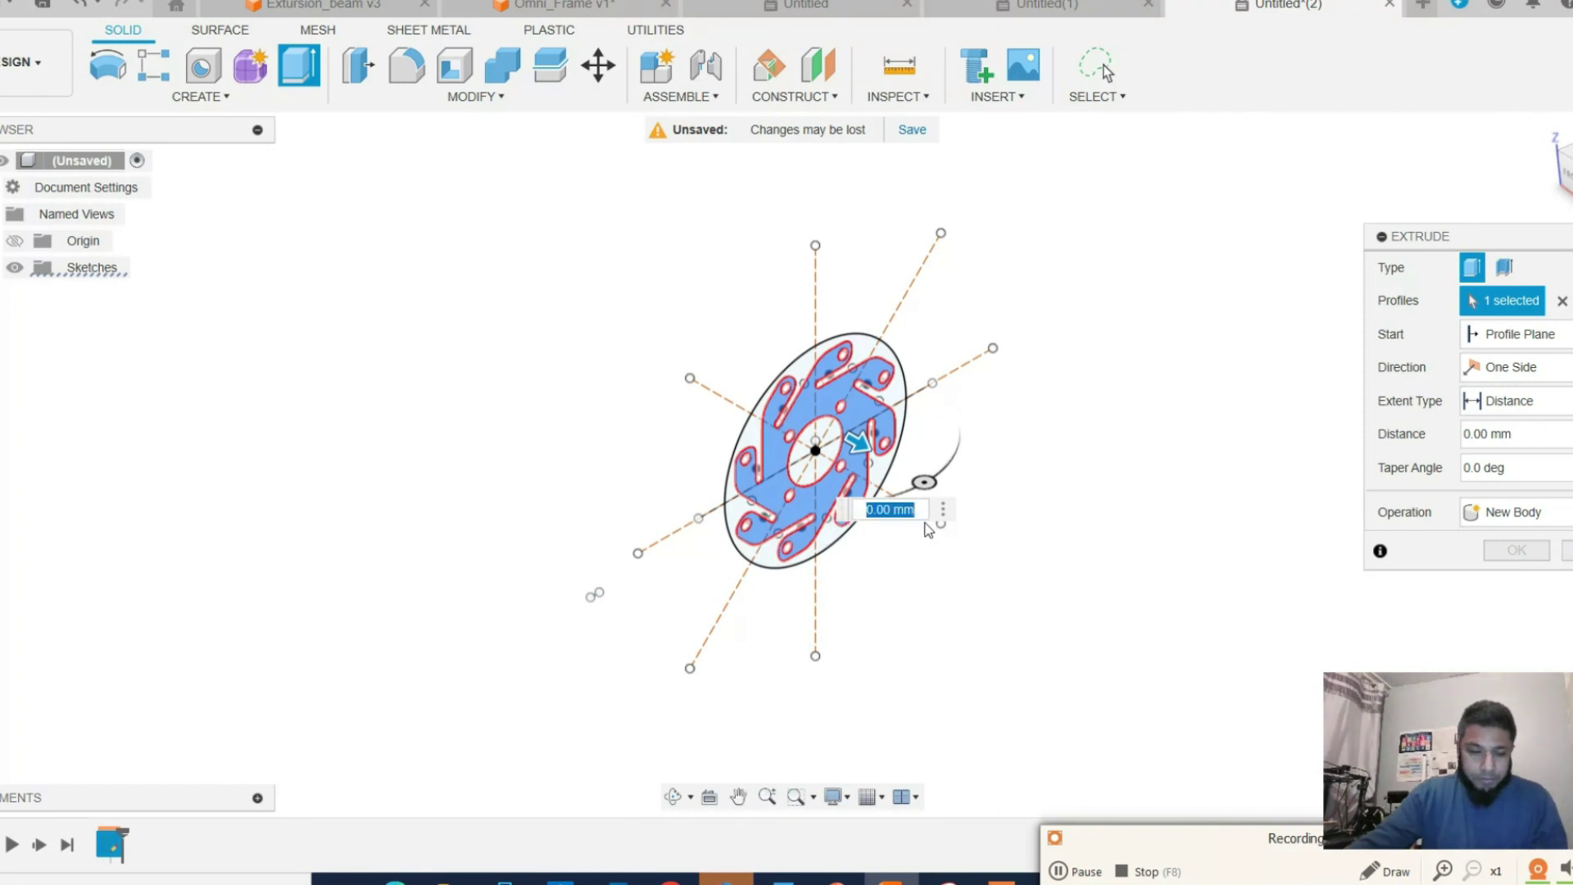
text(2)
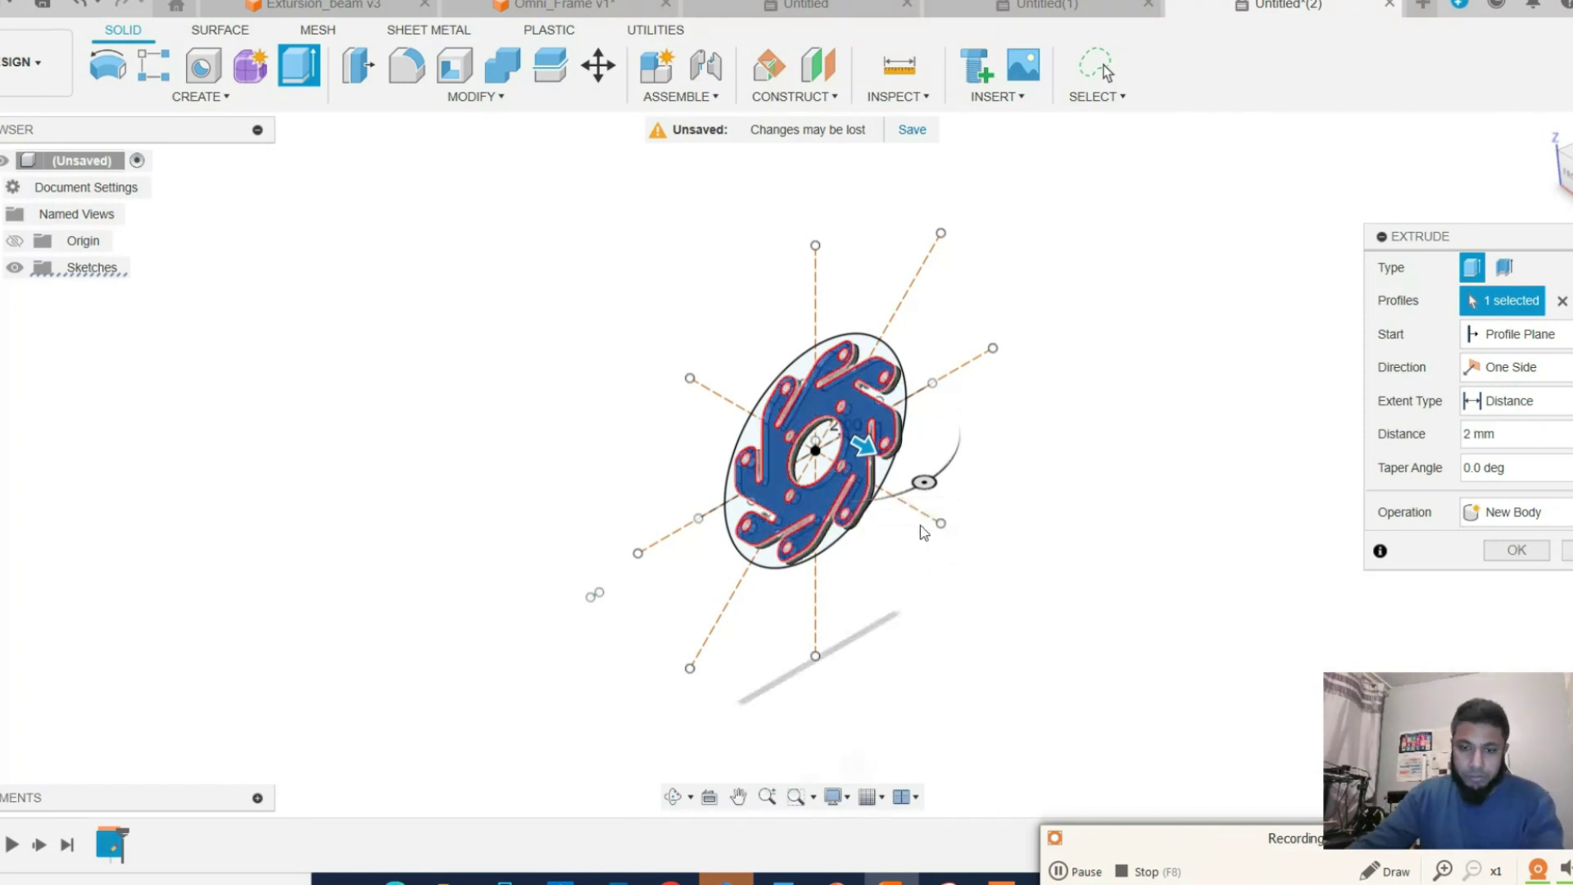
key(Return)
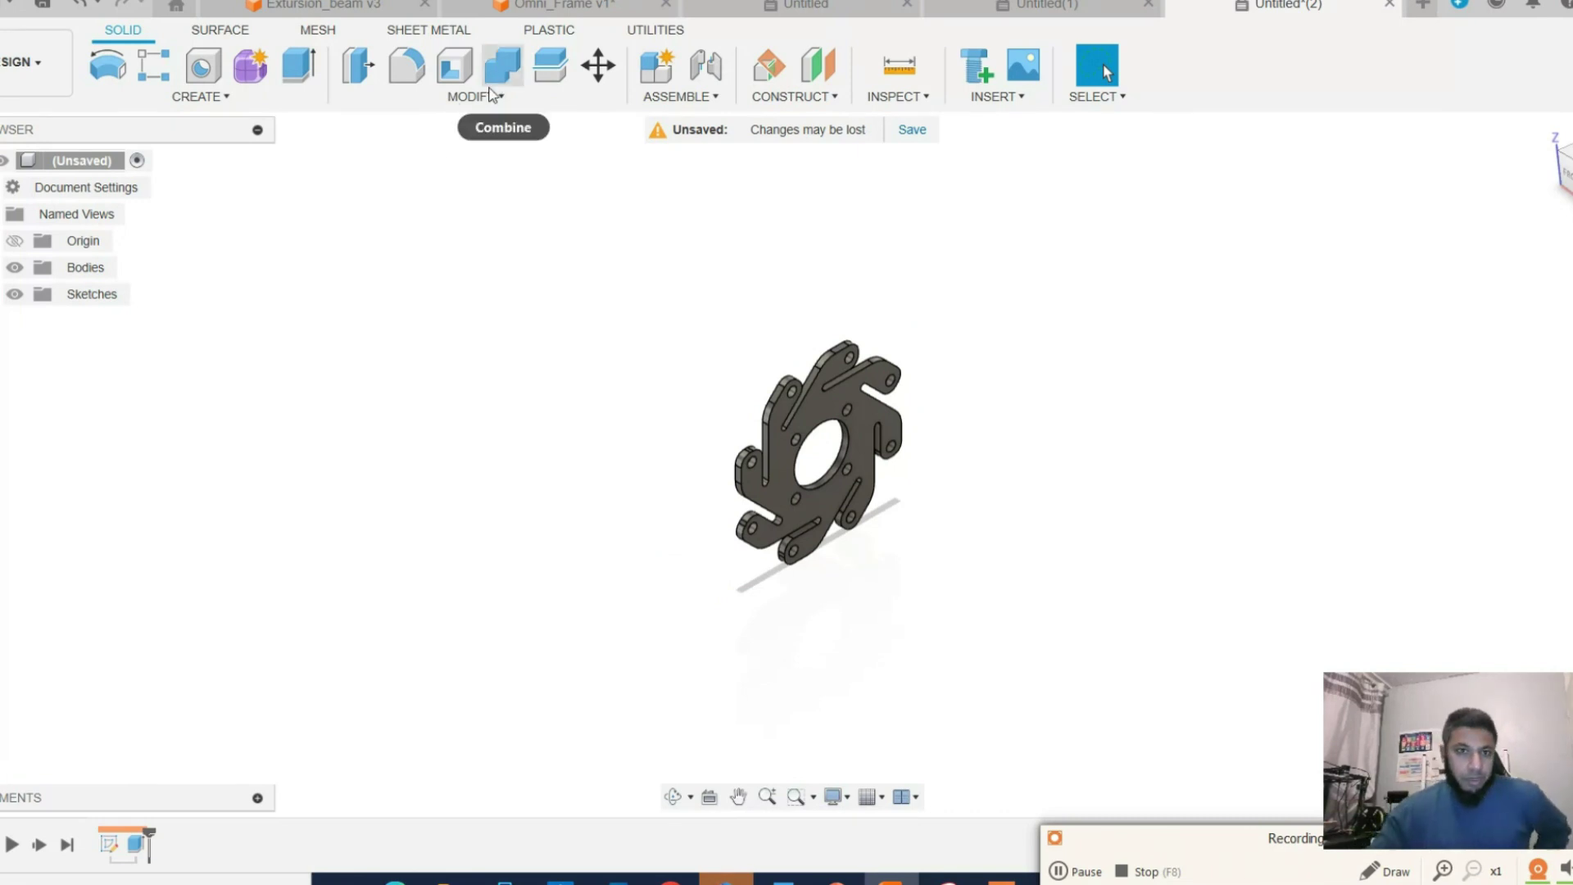
Convert the plate body to sheet metal using the Aluminum (mm) rule.
click(431, 29)
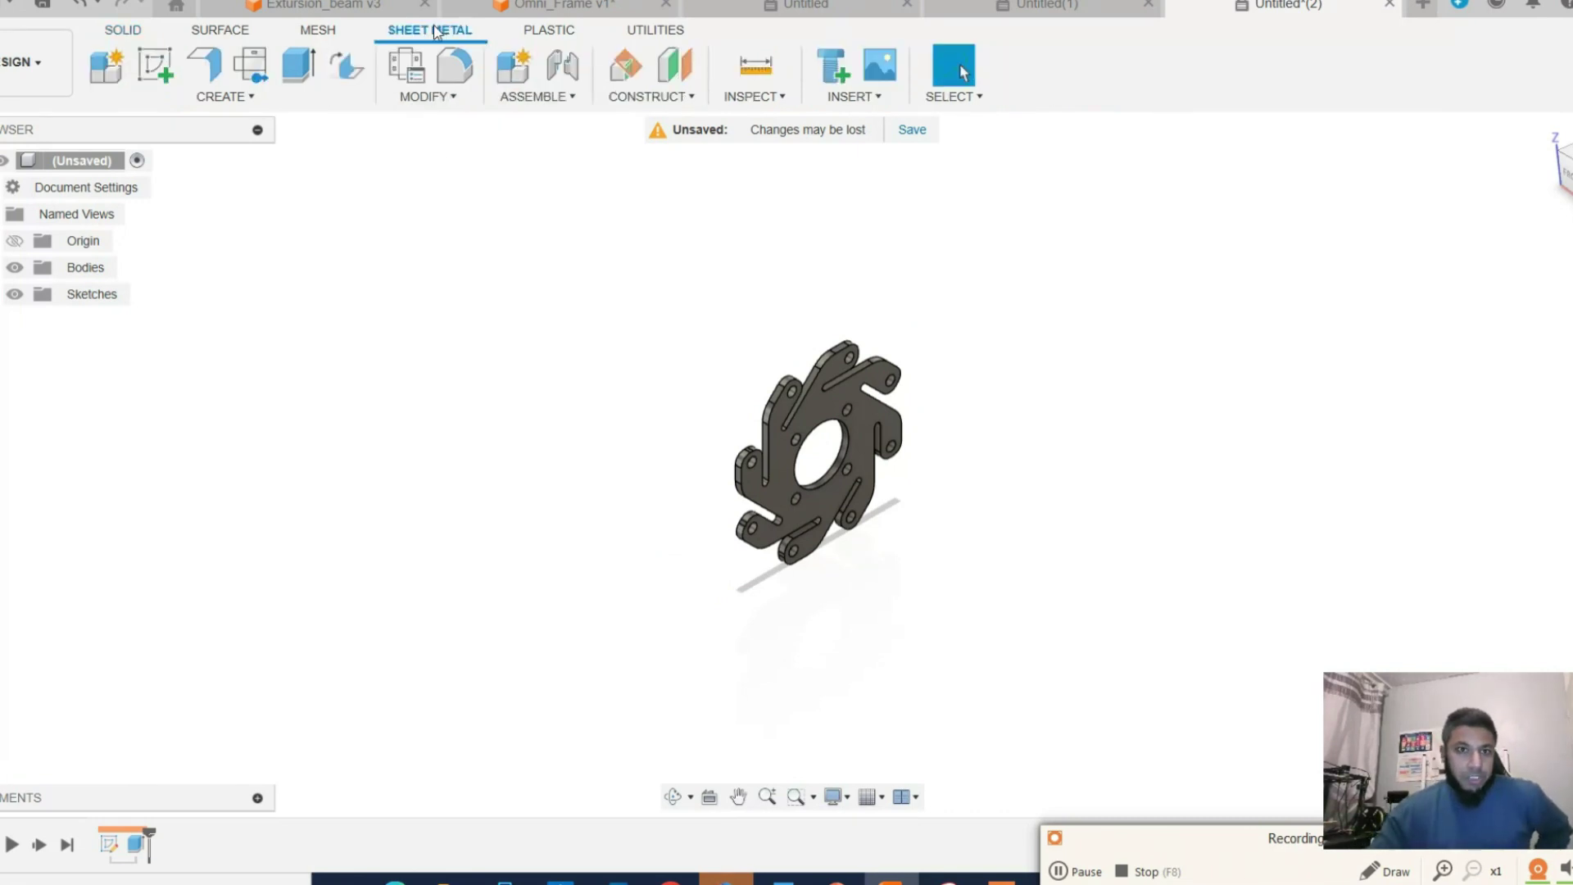
click(262, 98)
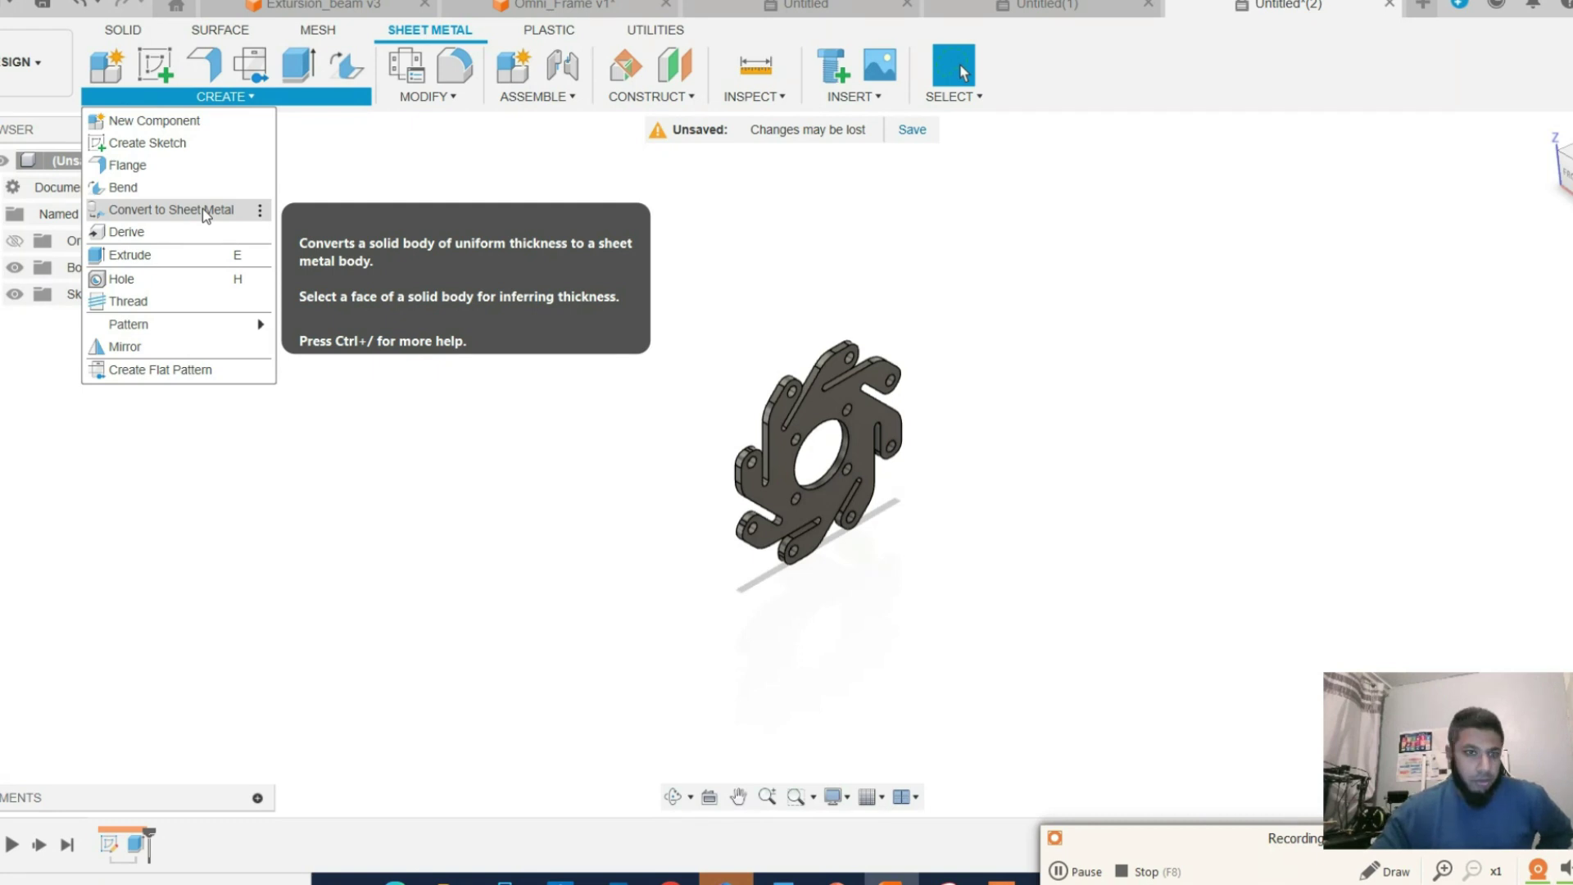
click(203, 208)
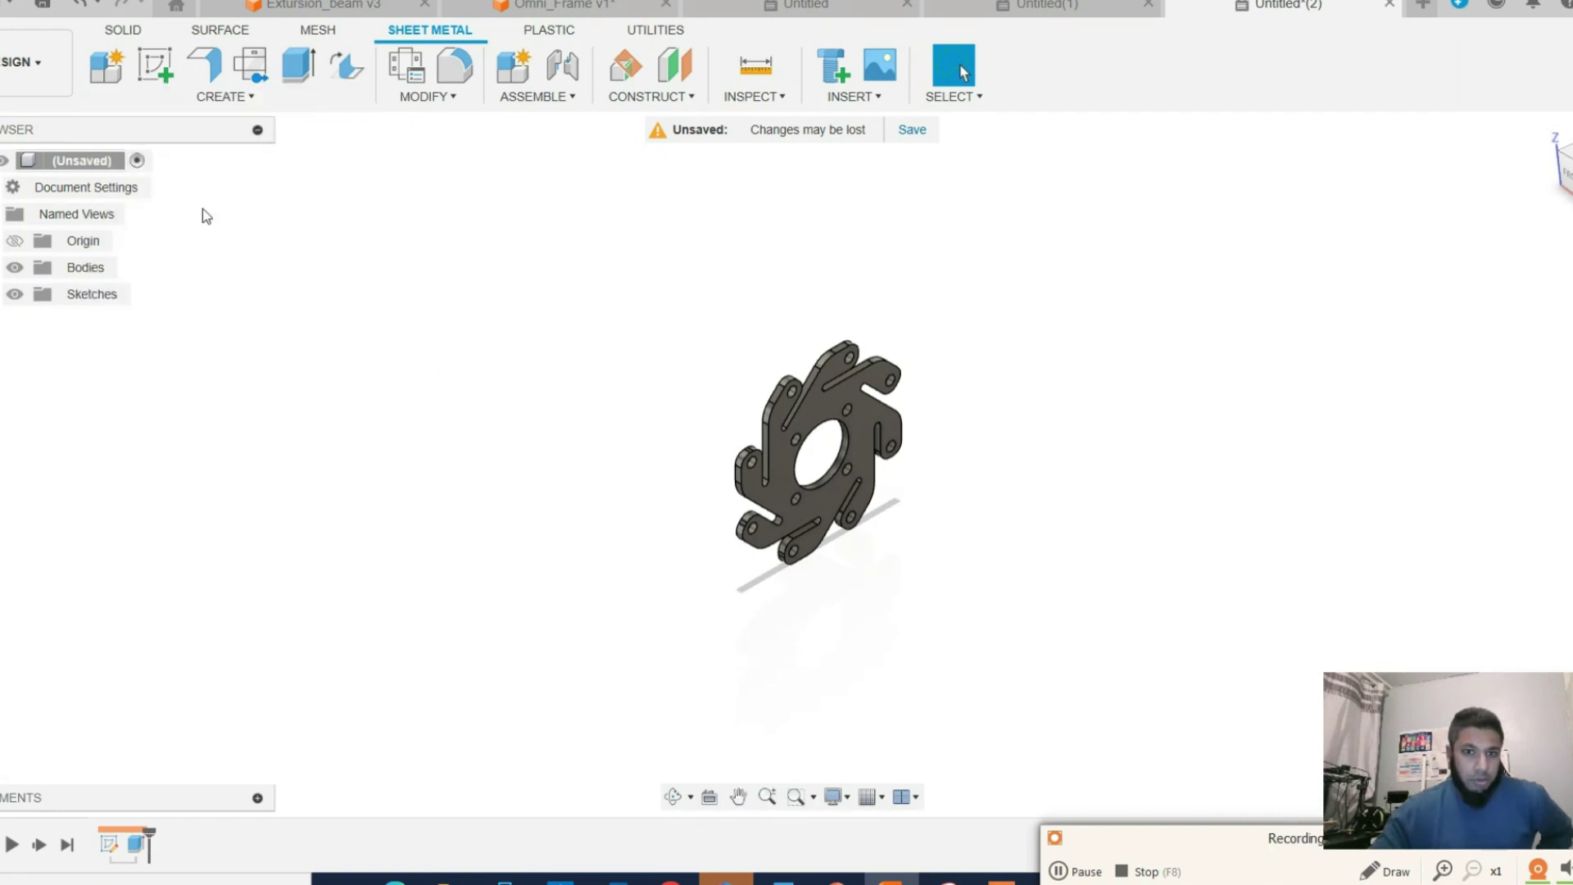
click(829, 416)
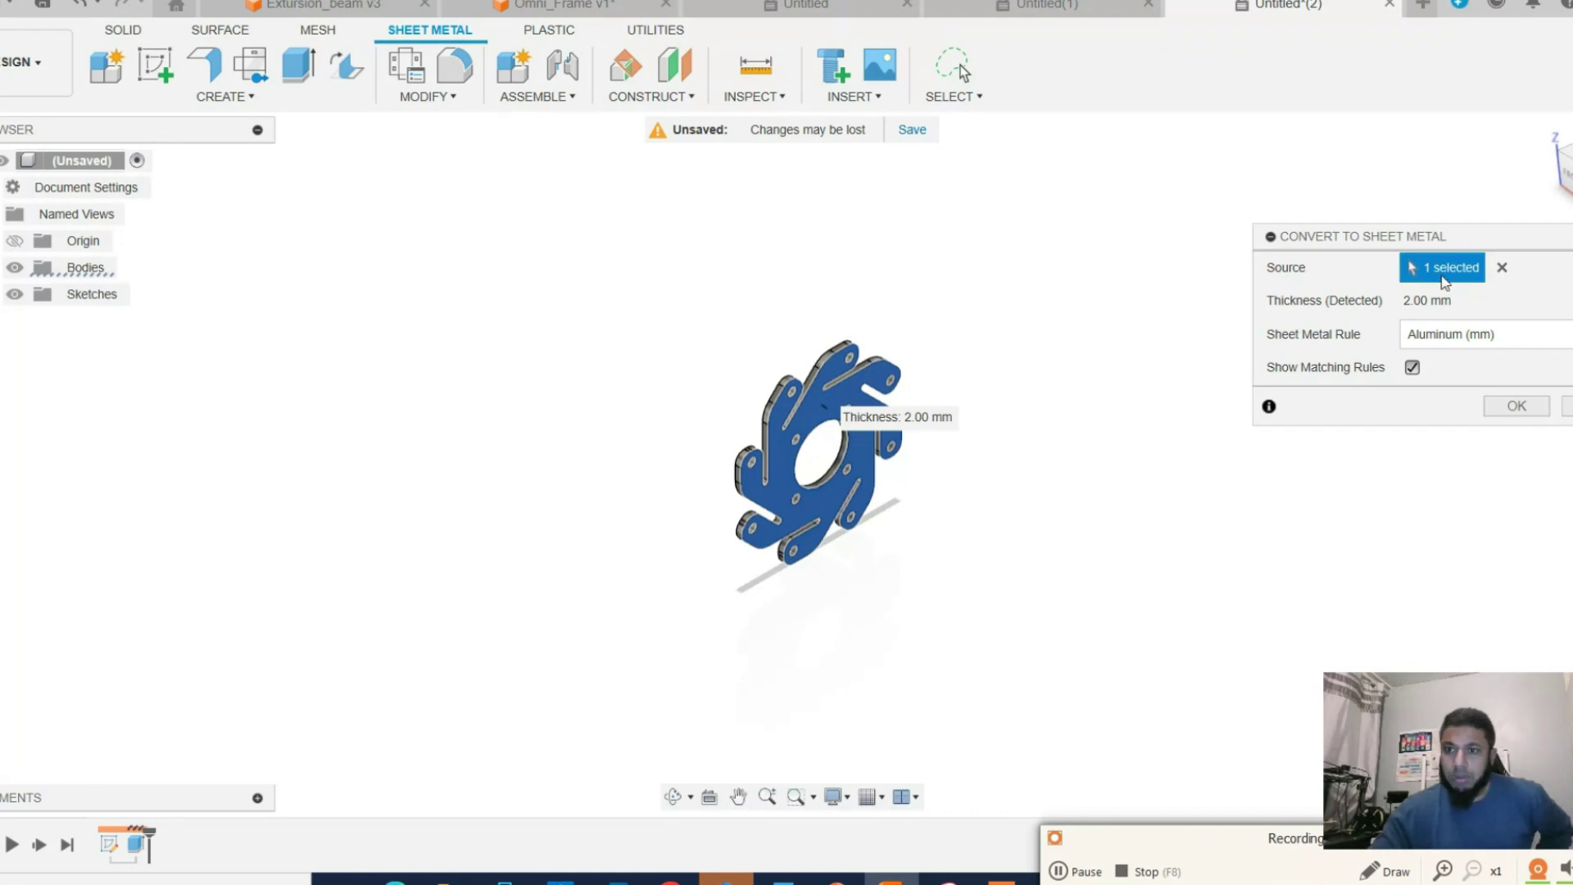
click(1516, 406)
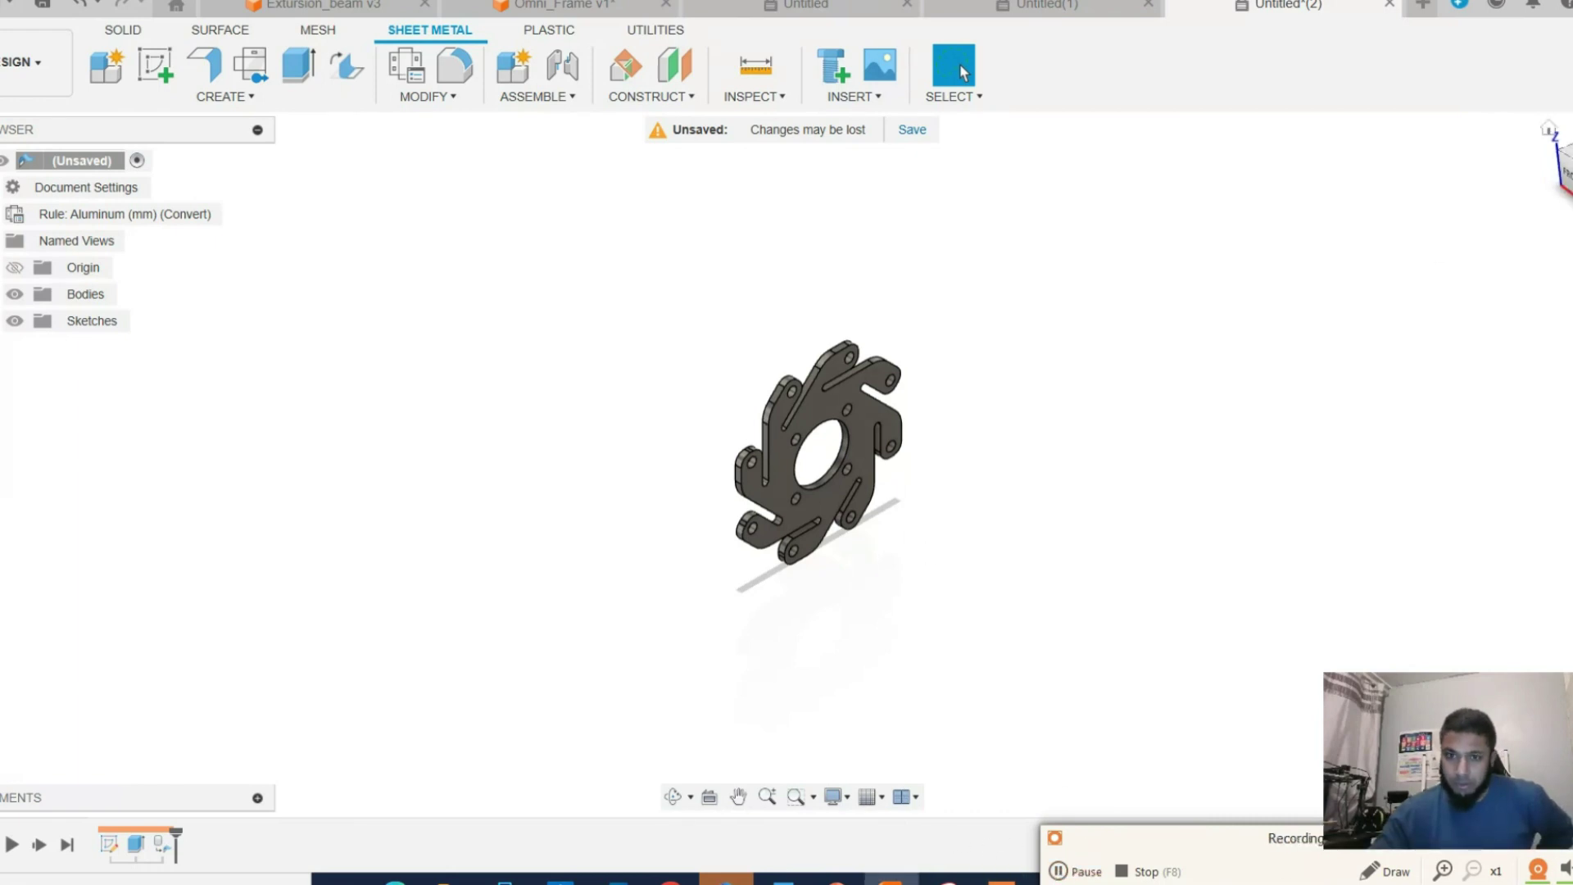
click(1562, 164)
On the plate face, draw a bend line across one tab and finish the sketch.
click(155, 64)
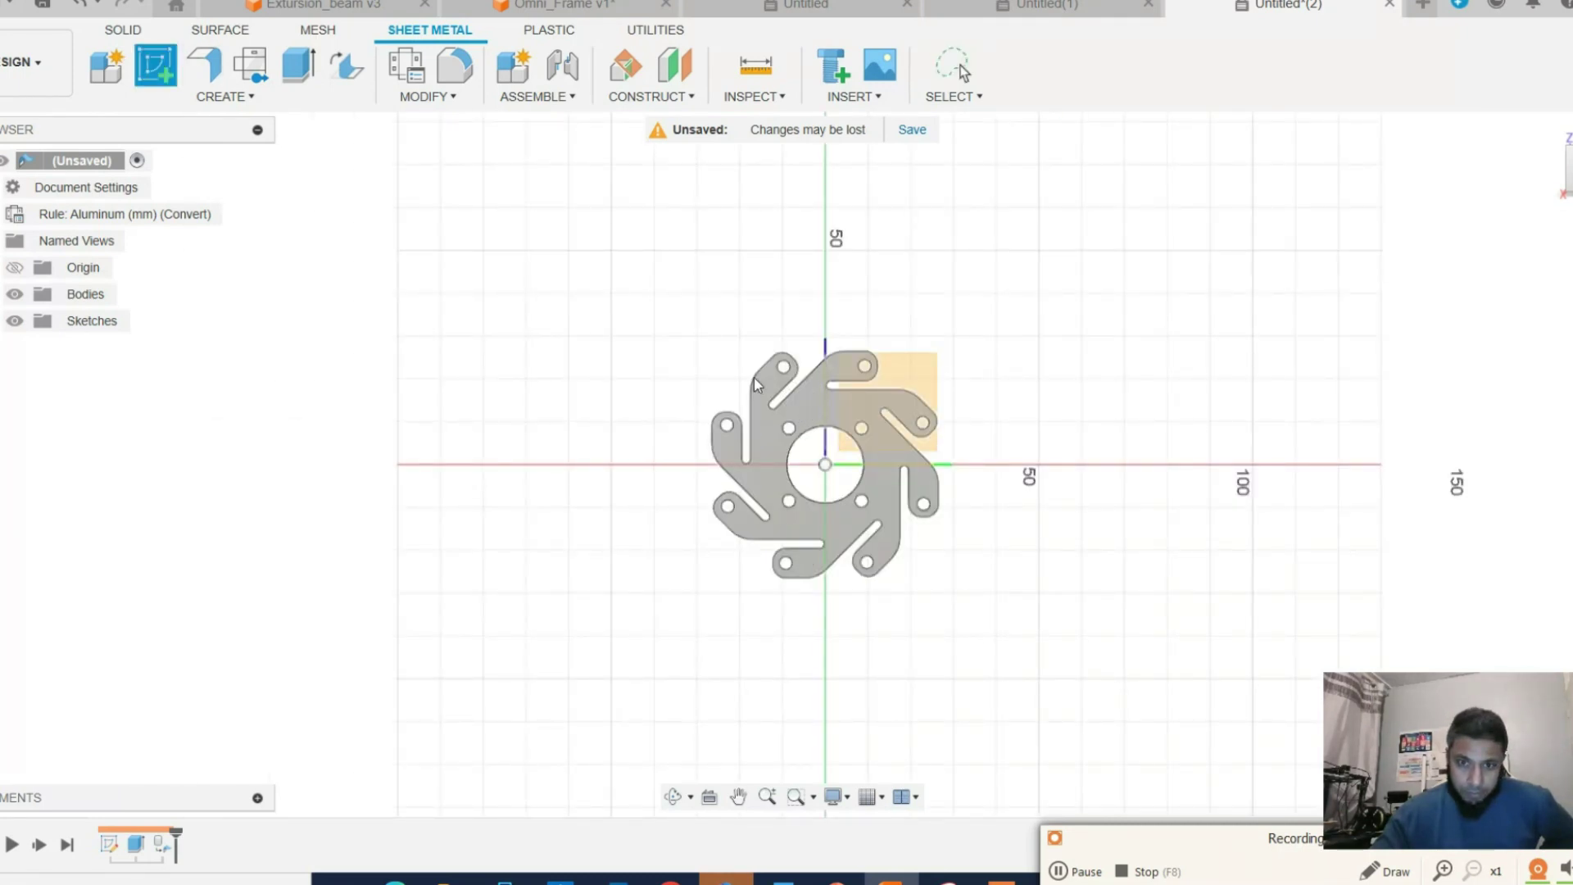
click(811, 406)
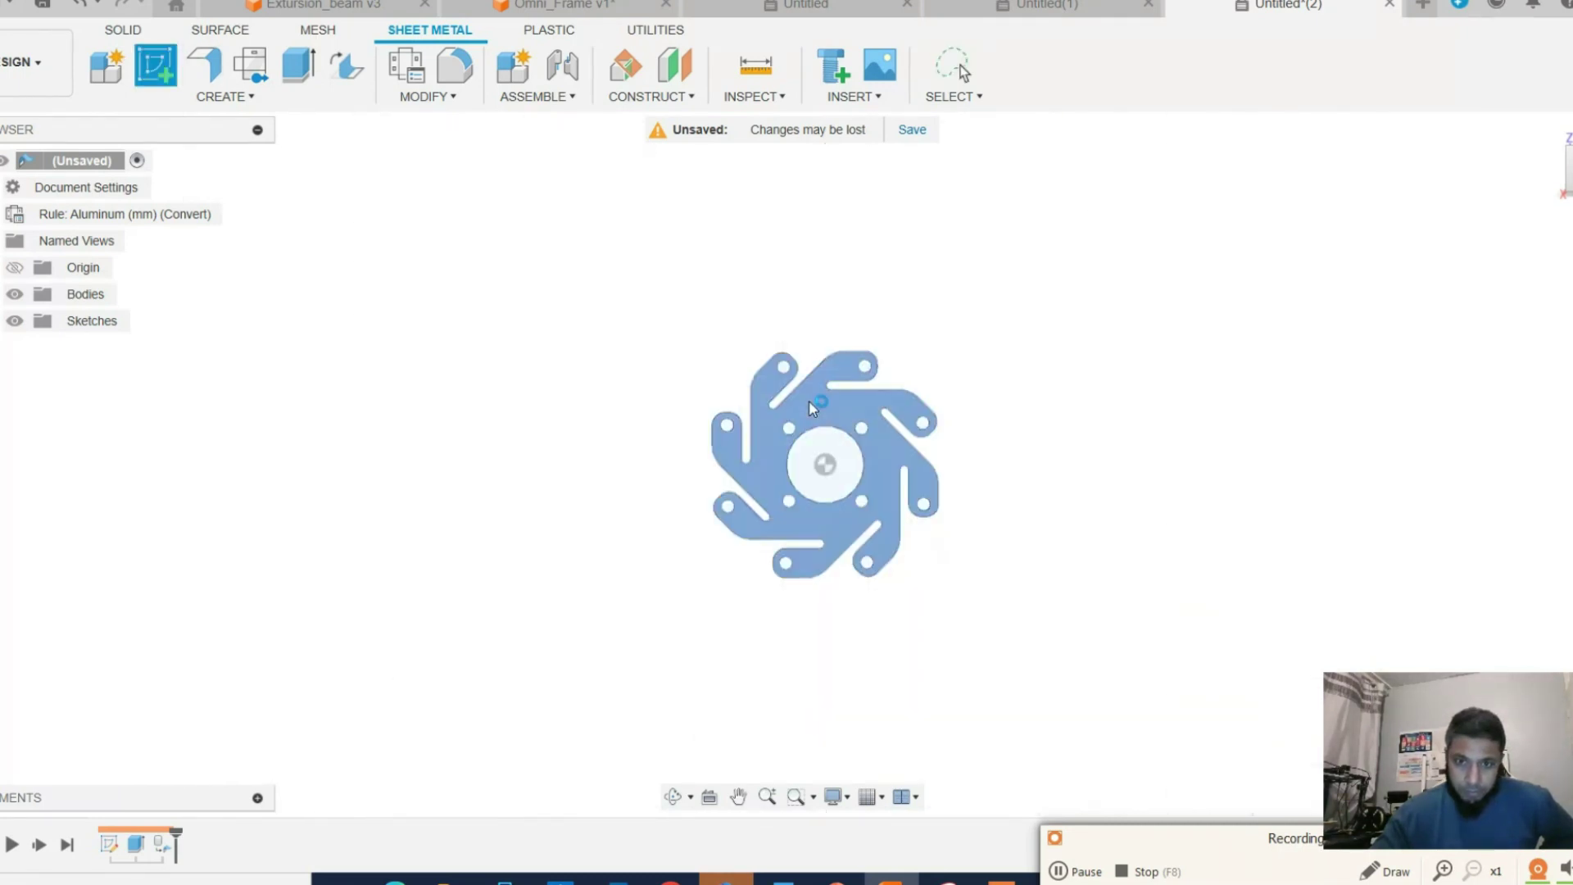
click(768, 797)
mouse_move(923, 639)
mouse_down()
mouse_move(902, 484)
mouse_move(1019, 697)
mouse_up()
click(168, 69)
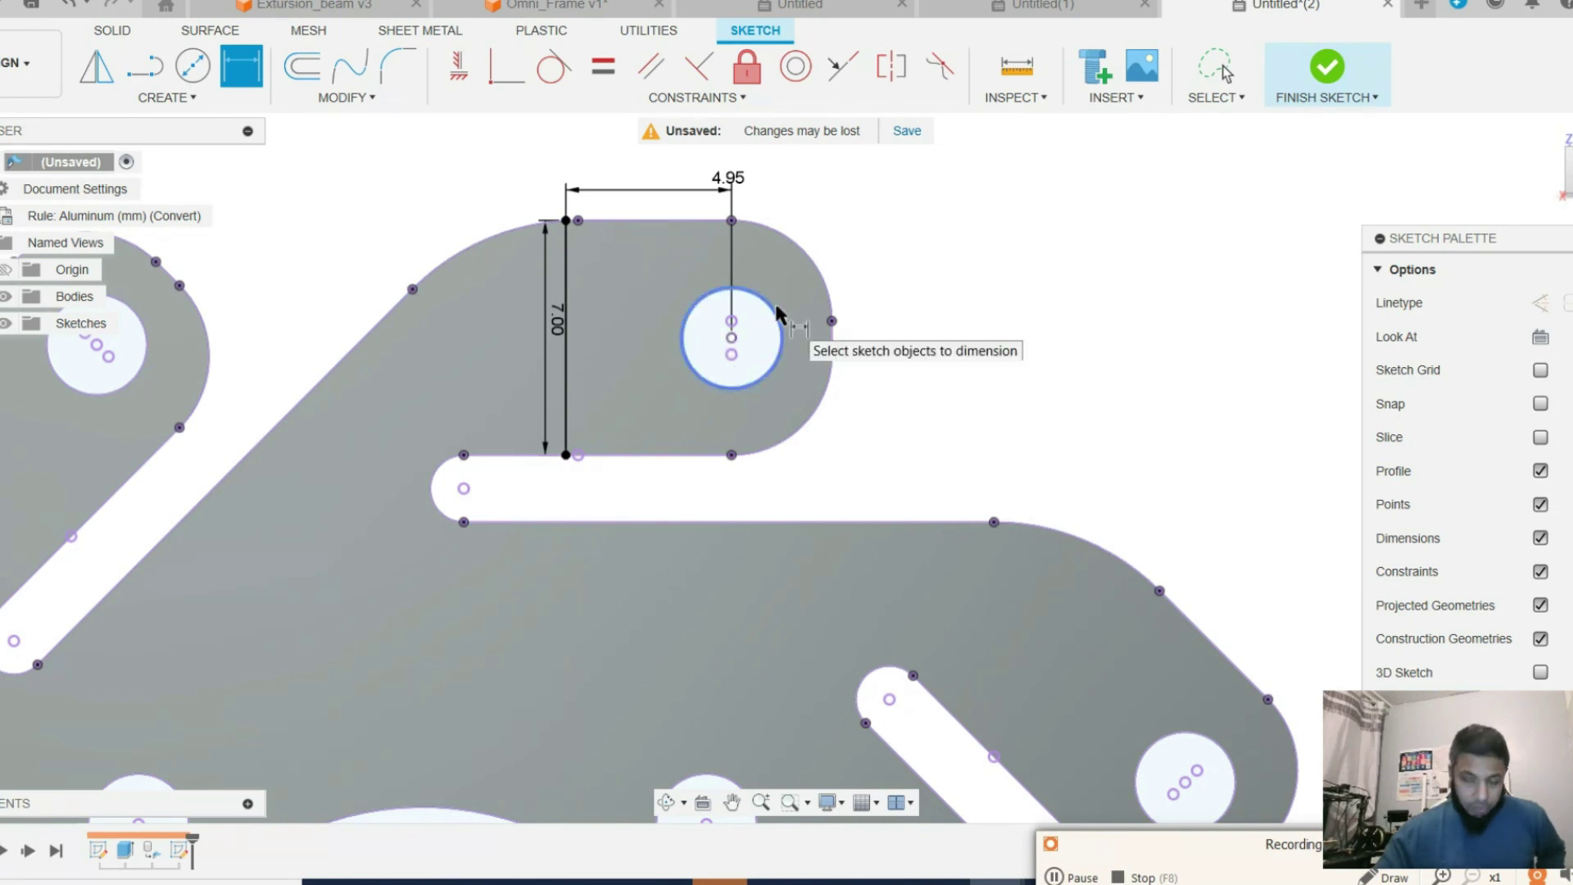
click(1319, 72)
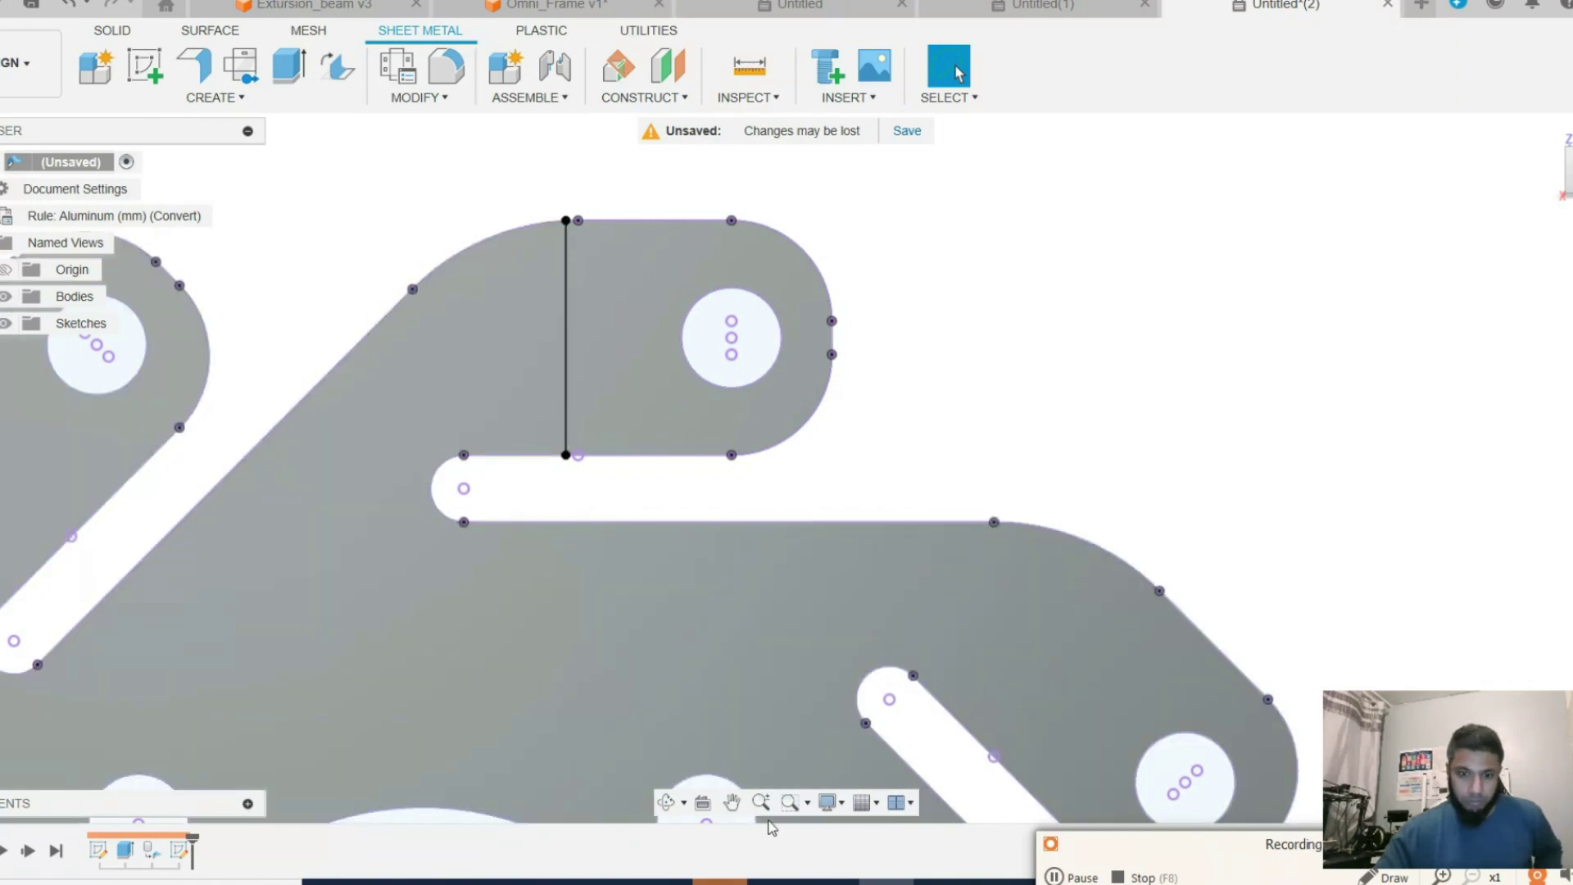
click(761, 802)
drag(920, 435, 963, 249)
key(Escape)
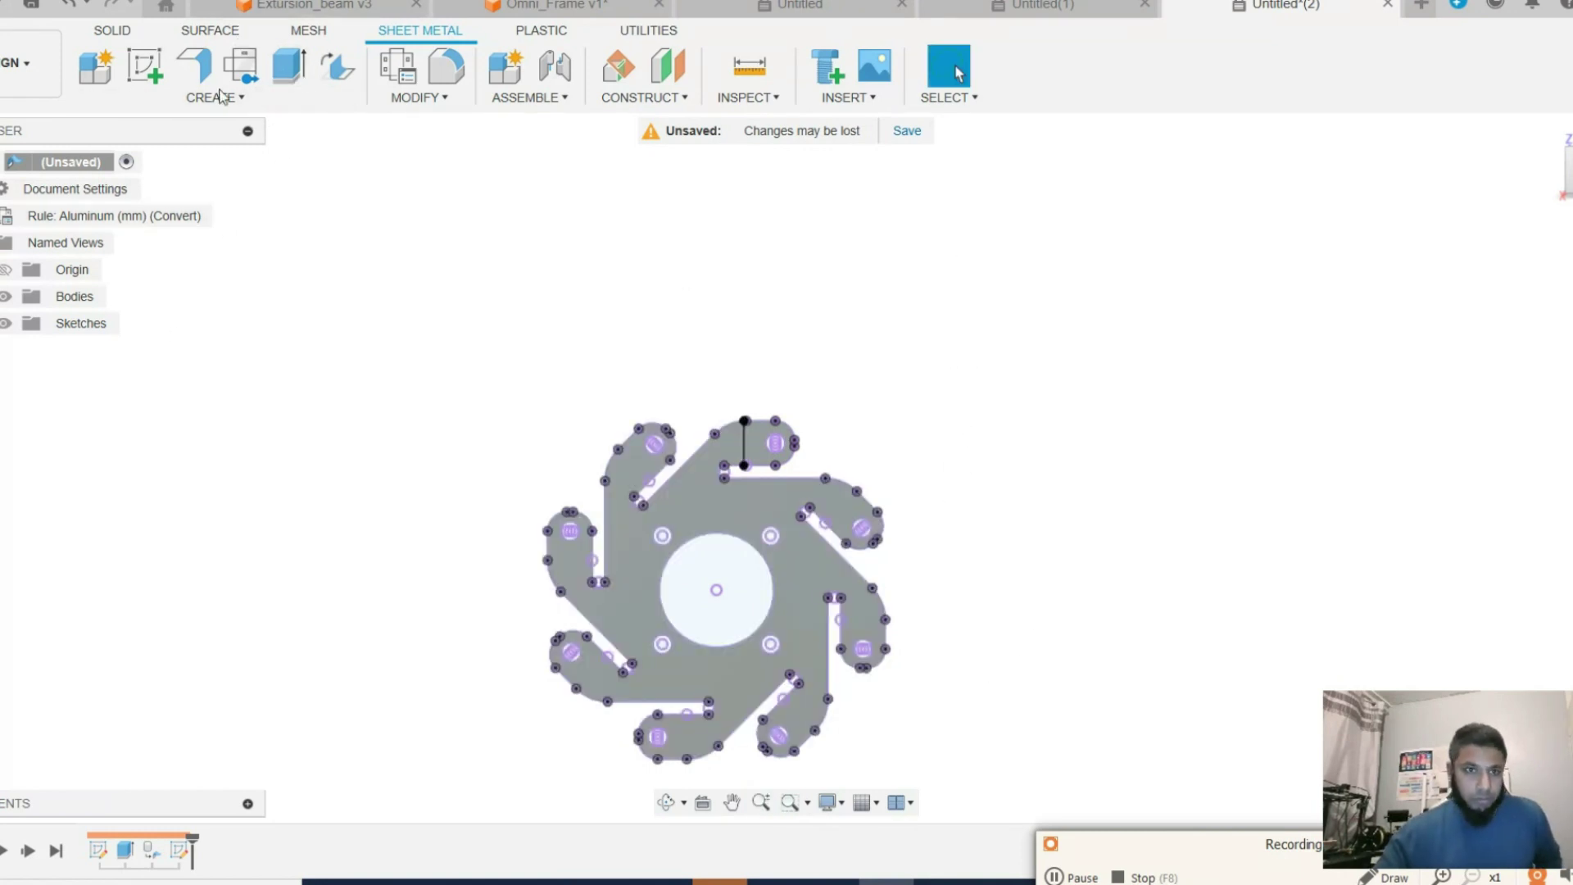
Reopen the bend-line sketch and circular-pattern the line around the middle hole.
click(181, 854)
double_click(186, 856)
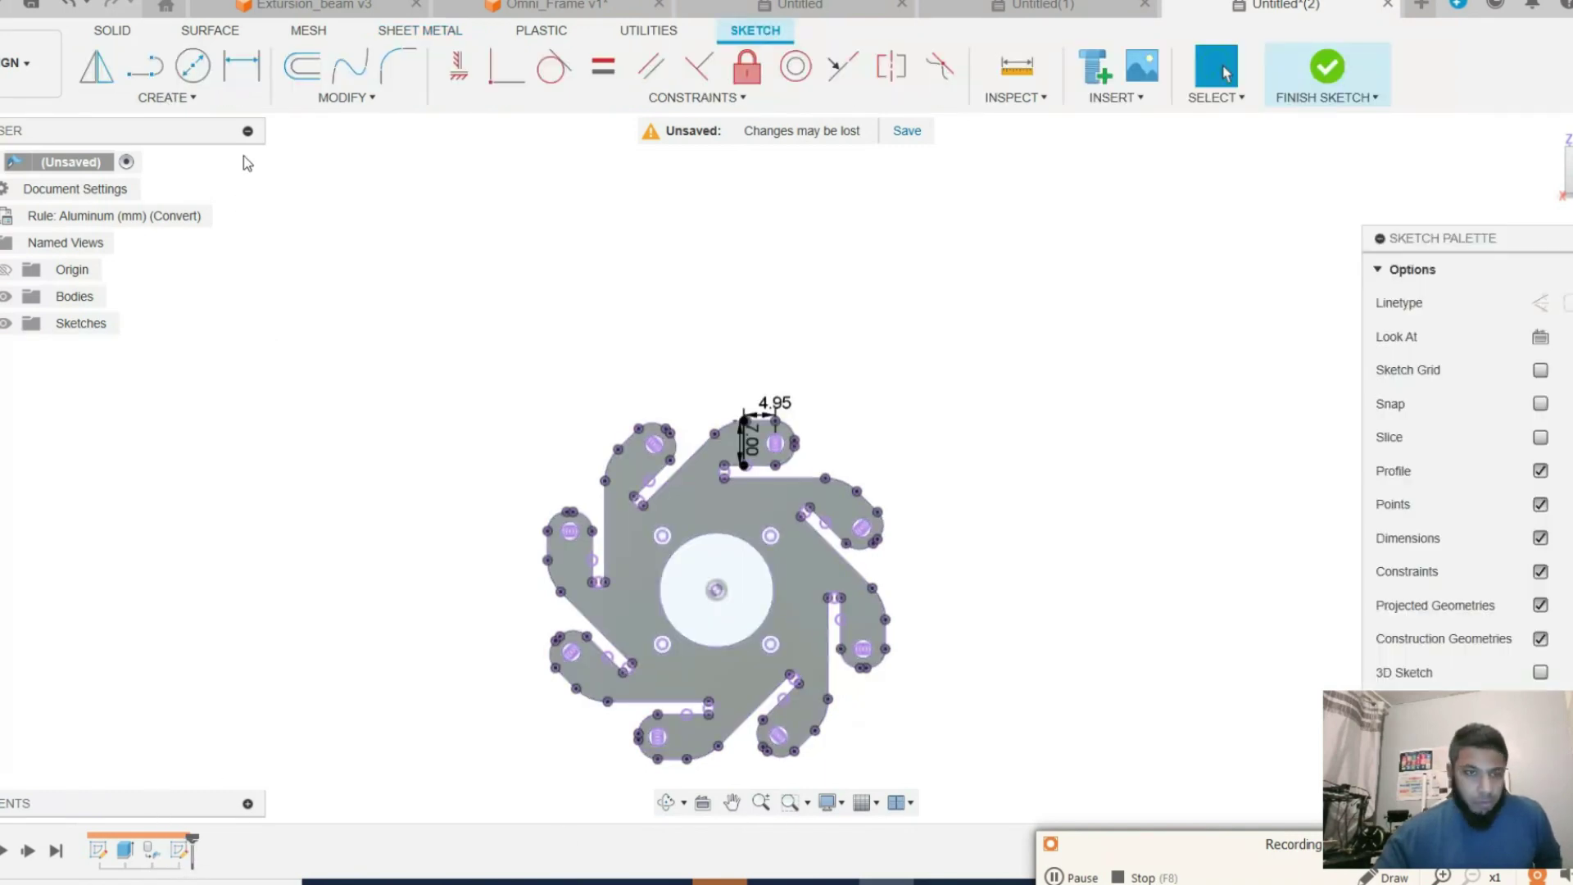
click(215, 100)
click(149, 396)
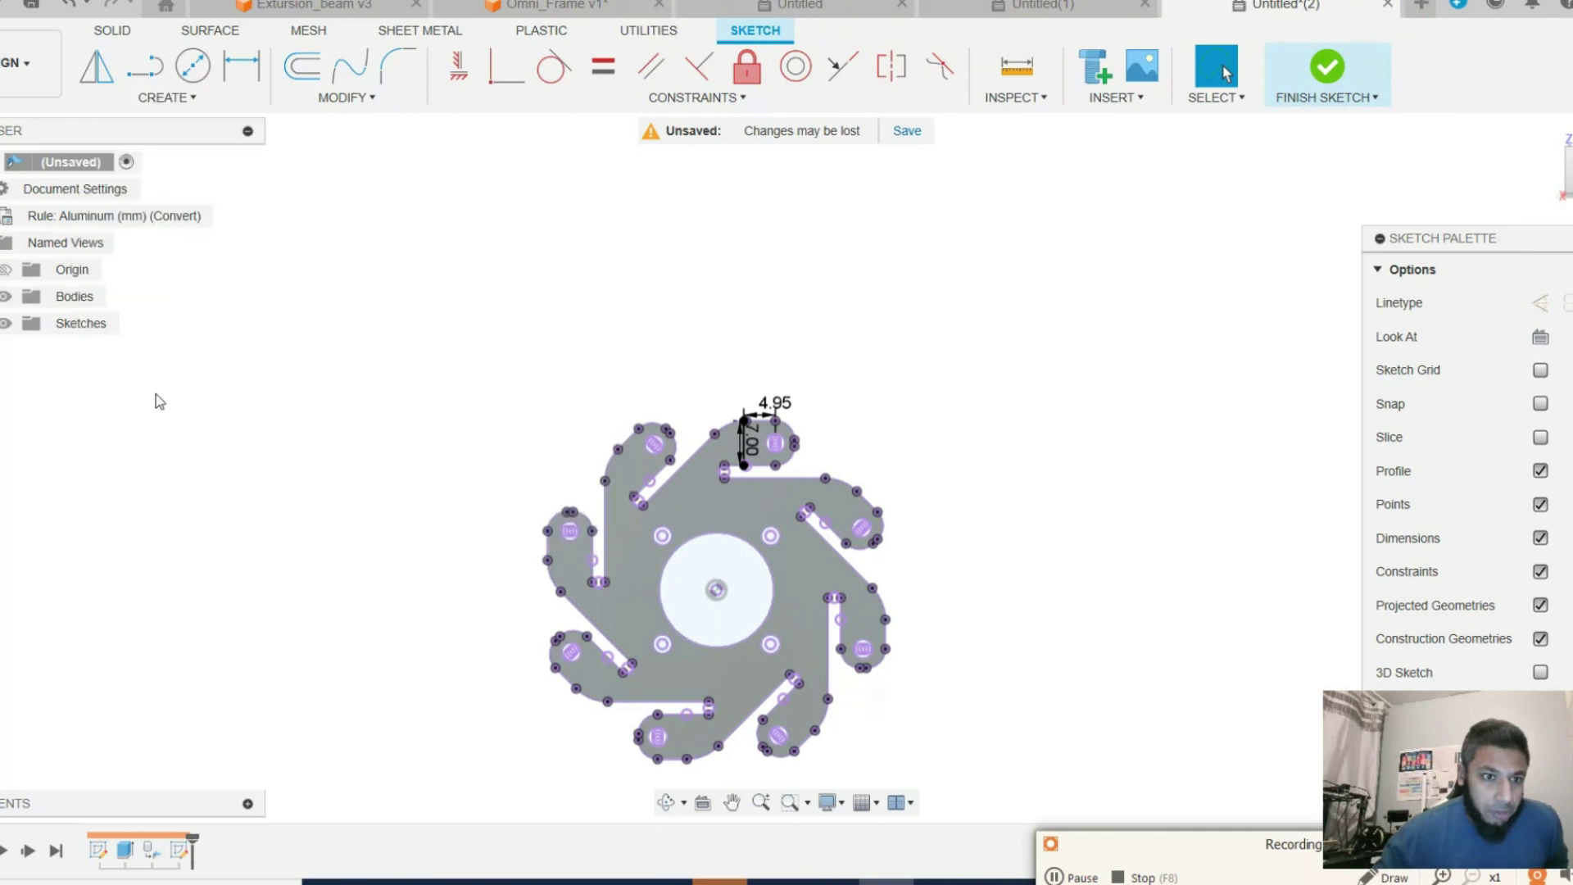
click(745, 443)
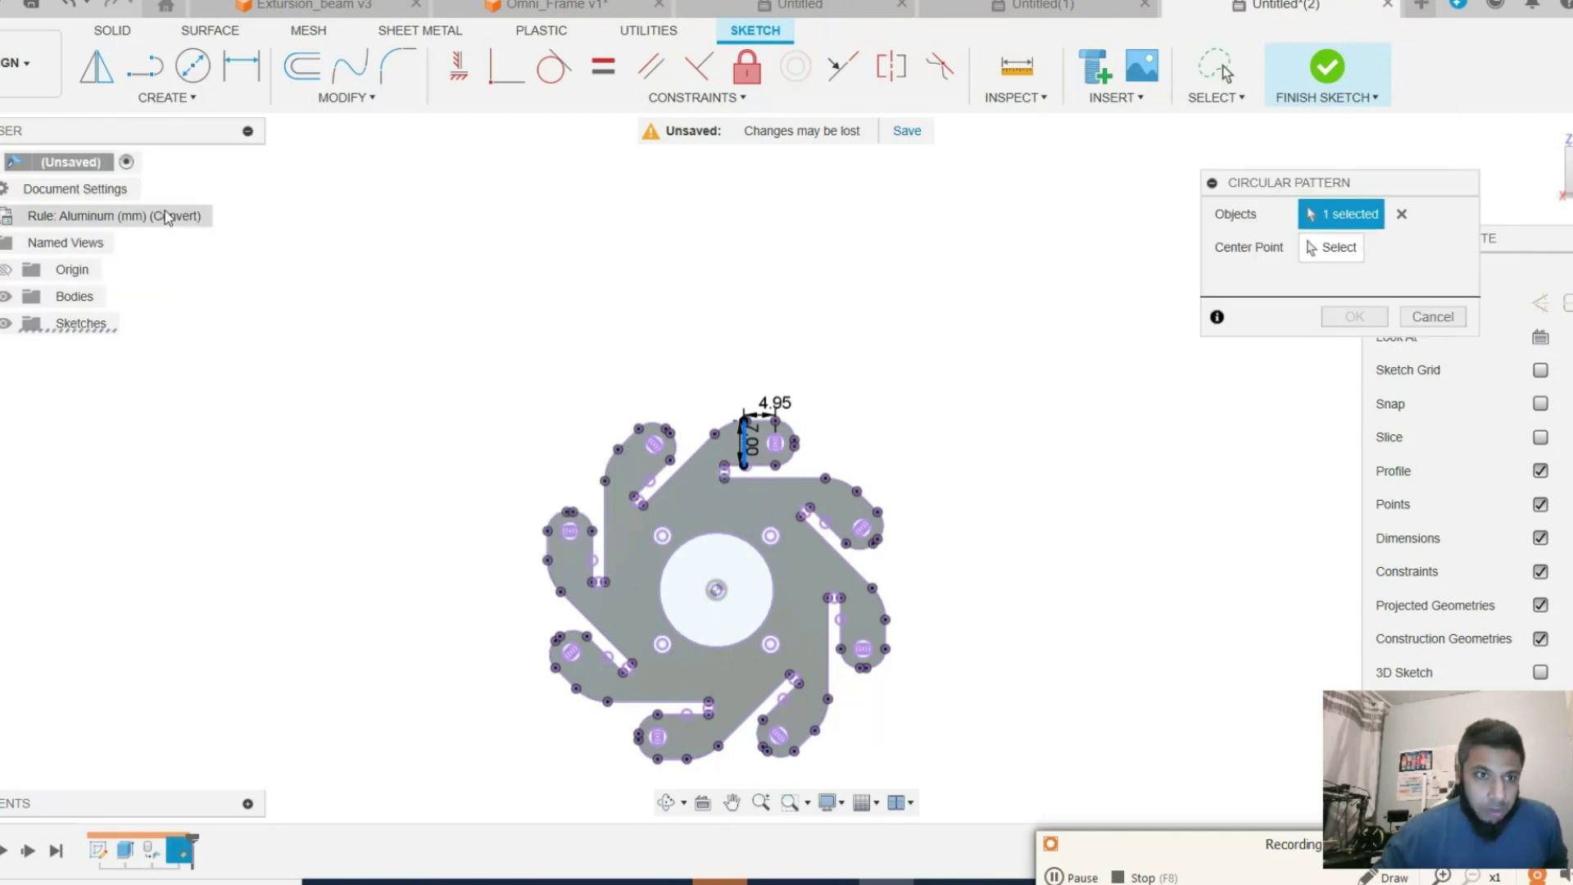
click(1329, 248)
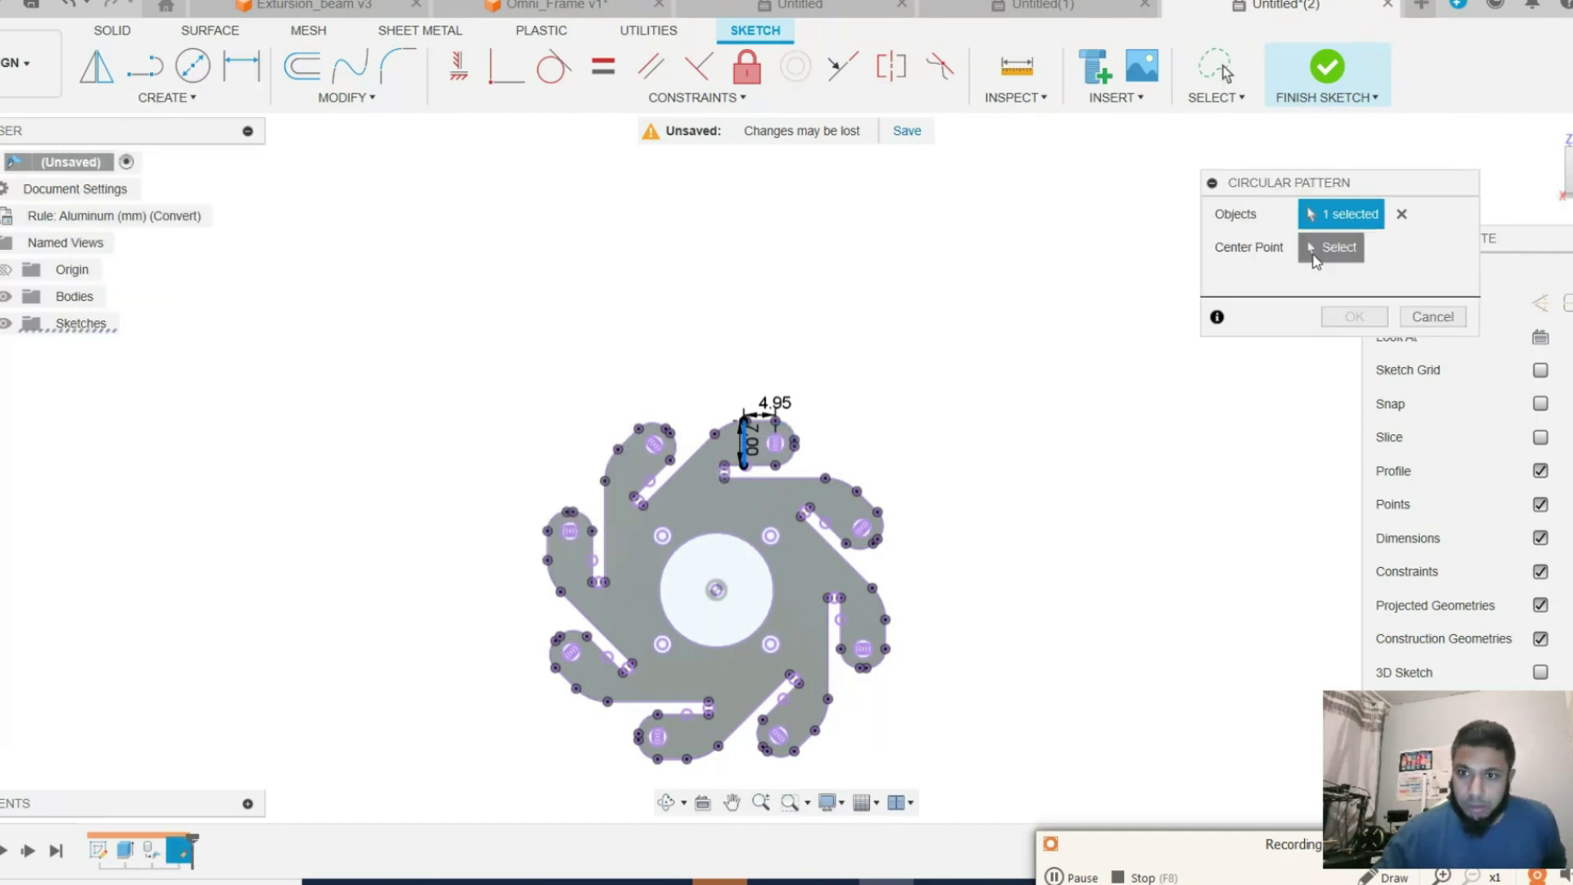
click(773, 580)
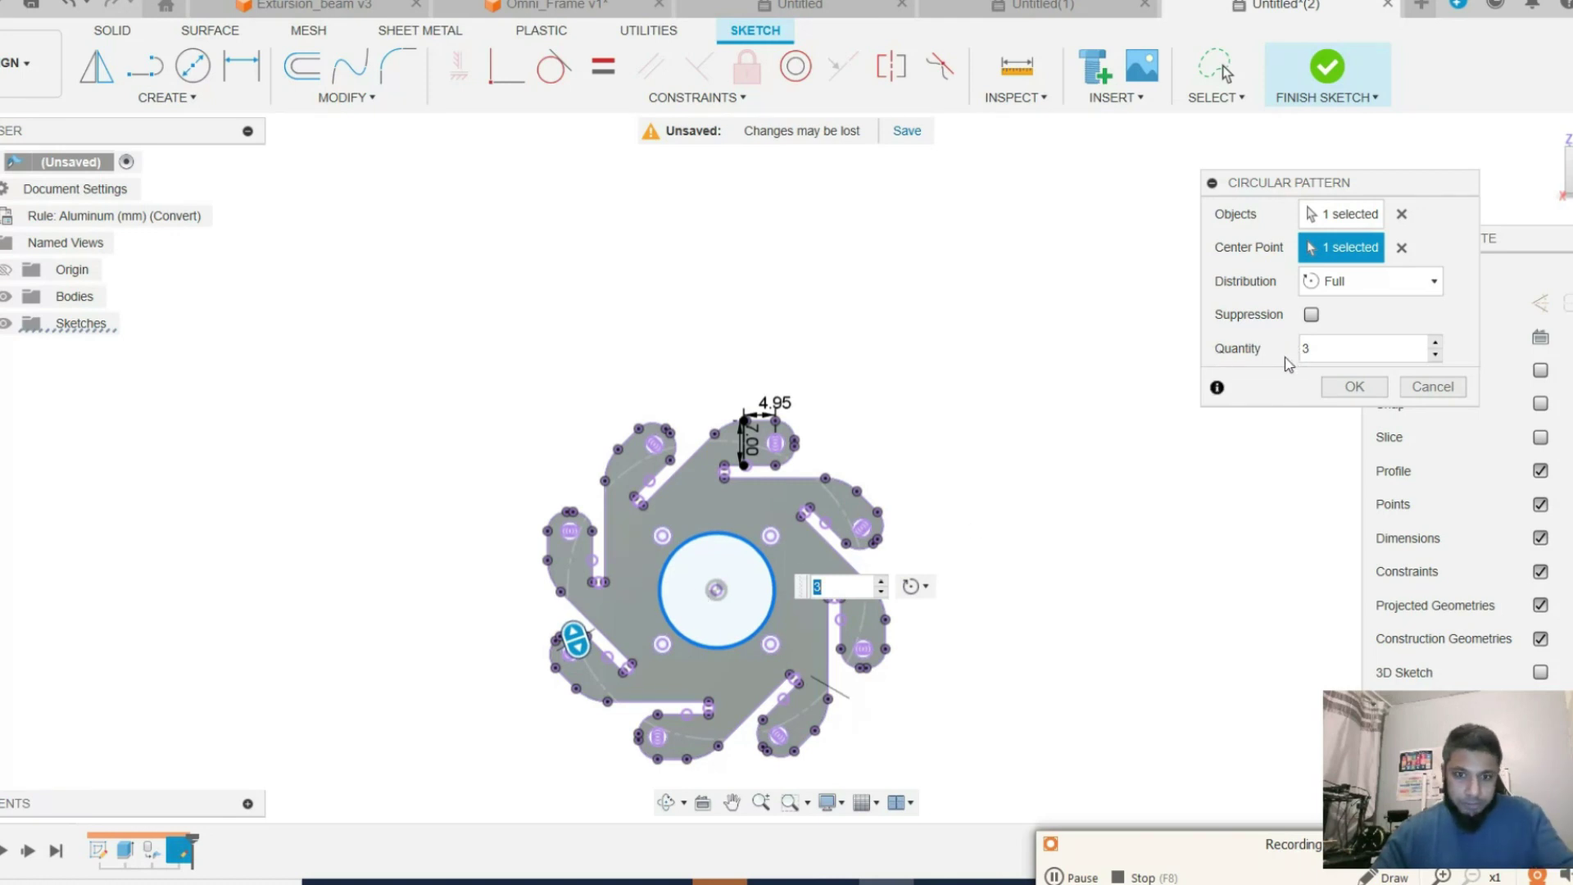
key(Return)
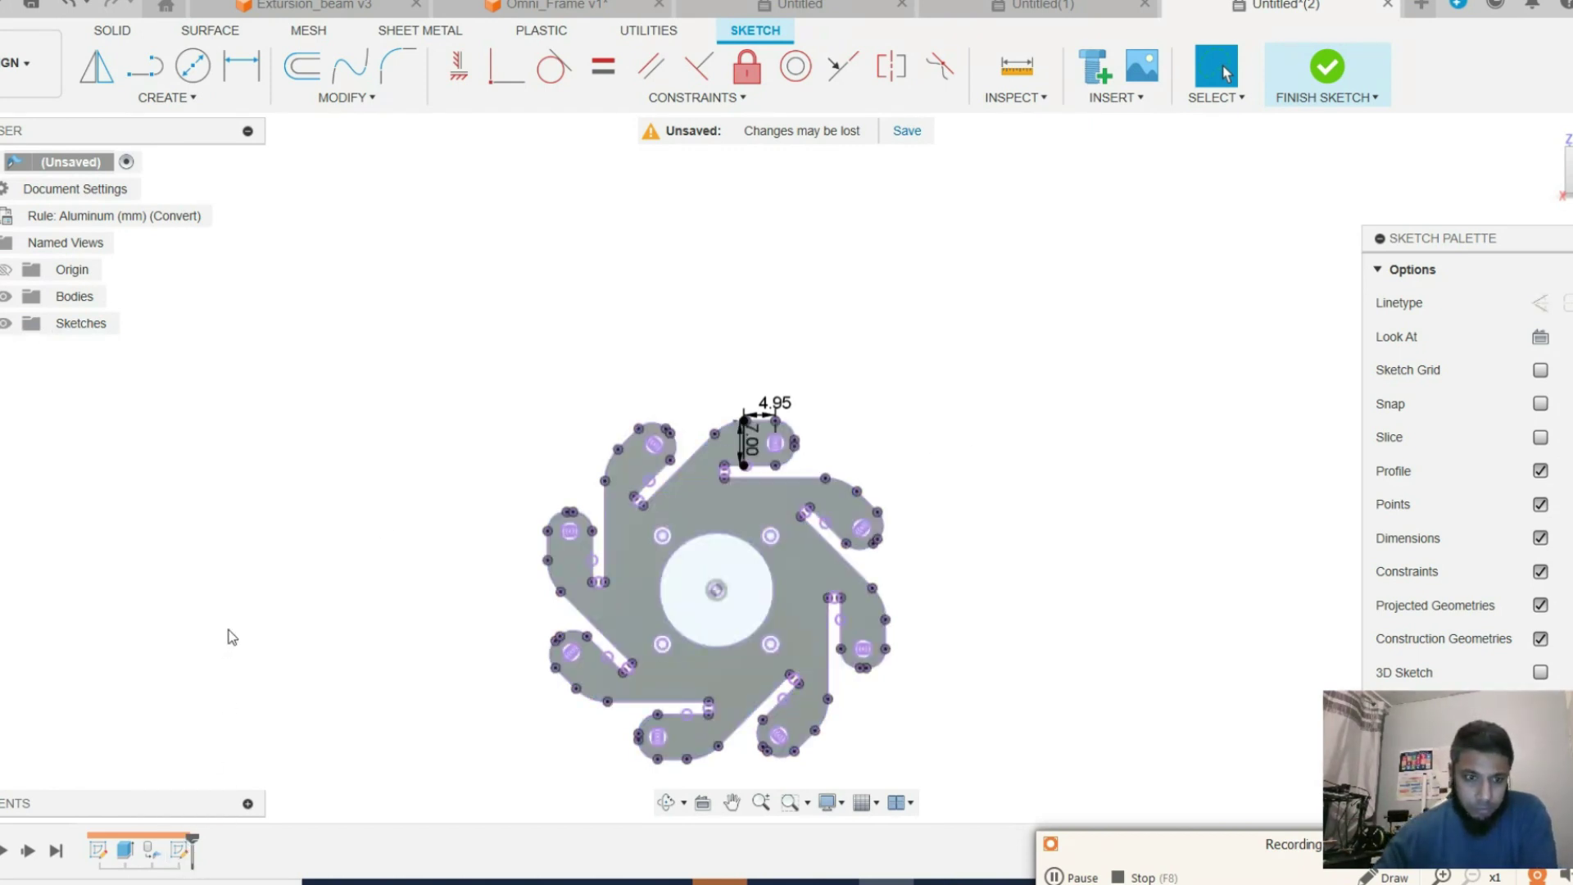
Re-pick the middle hole as the pattern centre and set the quantity to 8.
click(1054, 877)
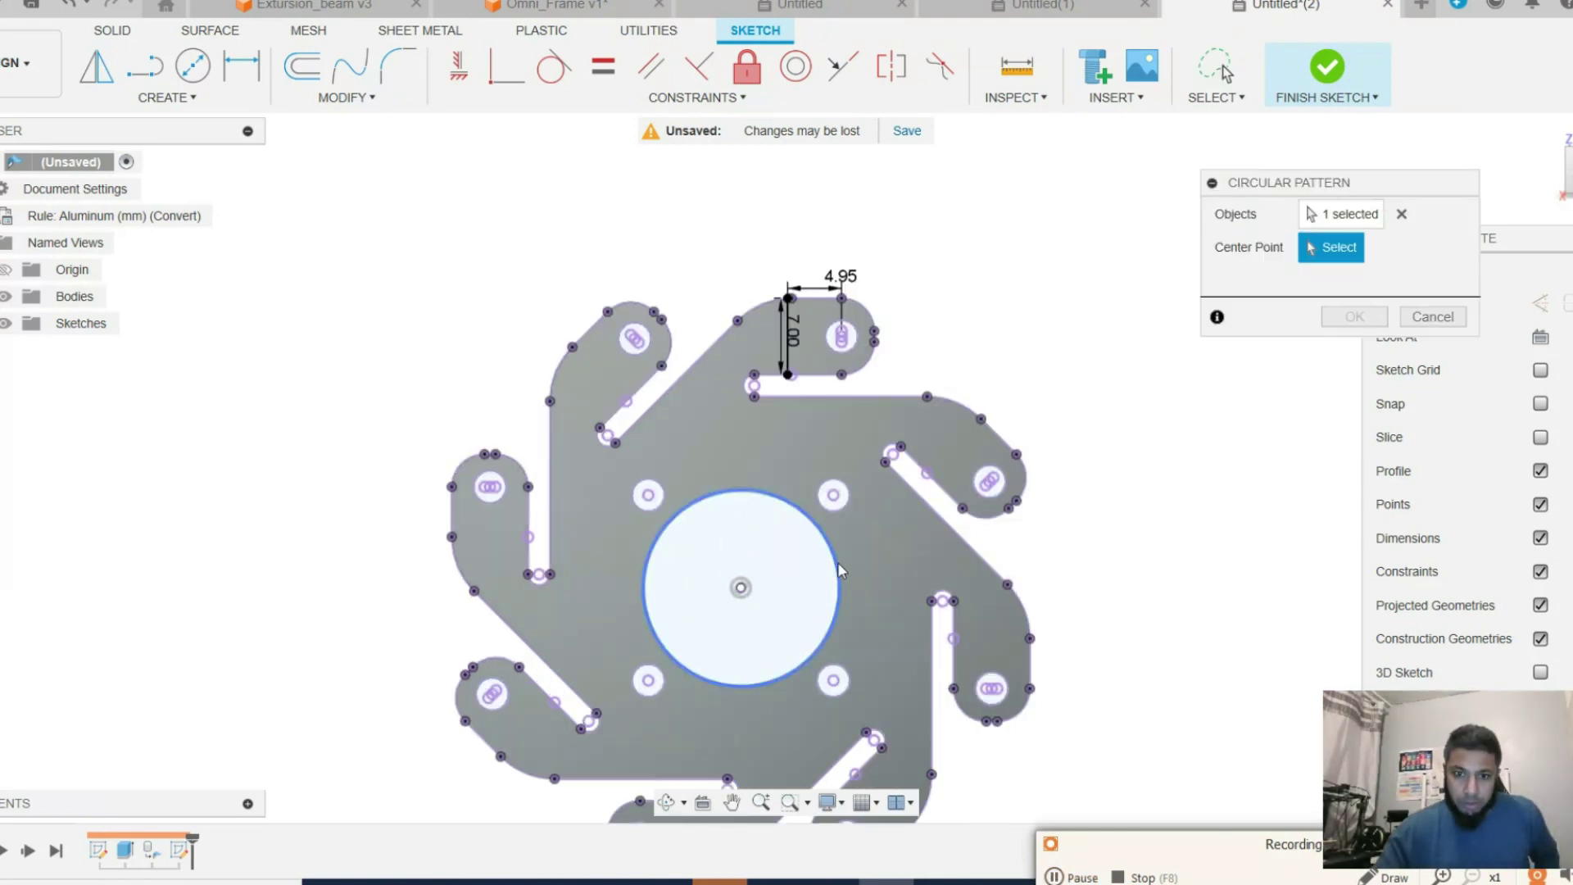
click(837, 562)
click(1341, 347)
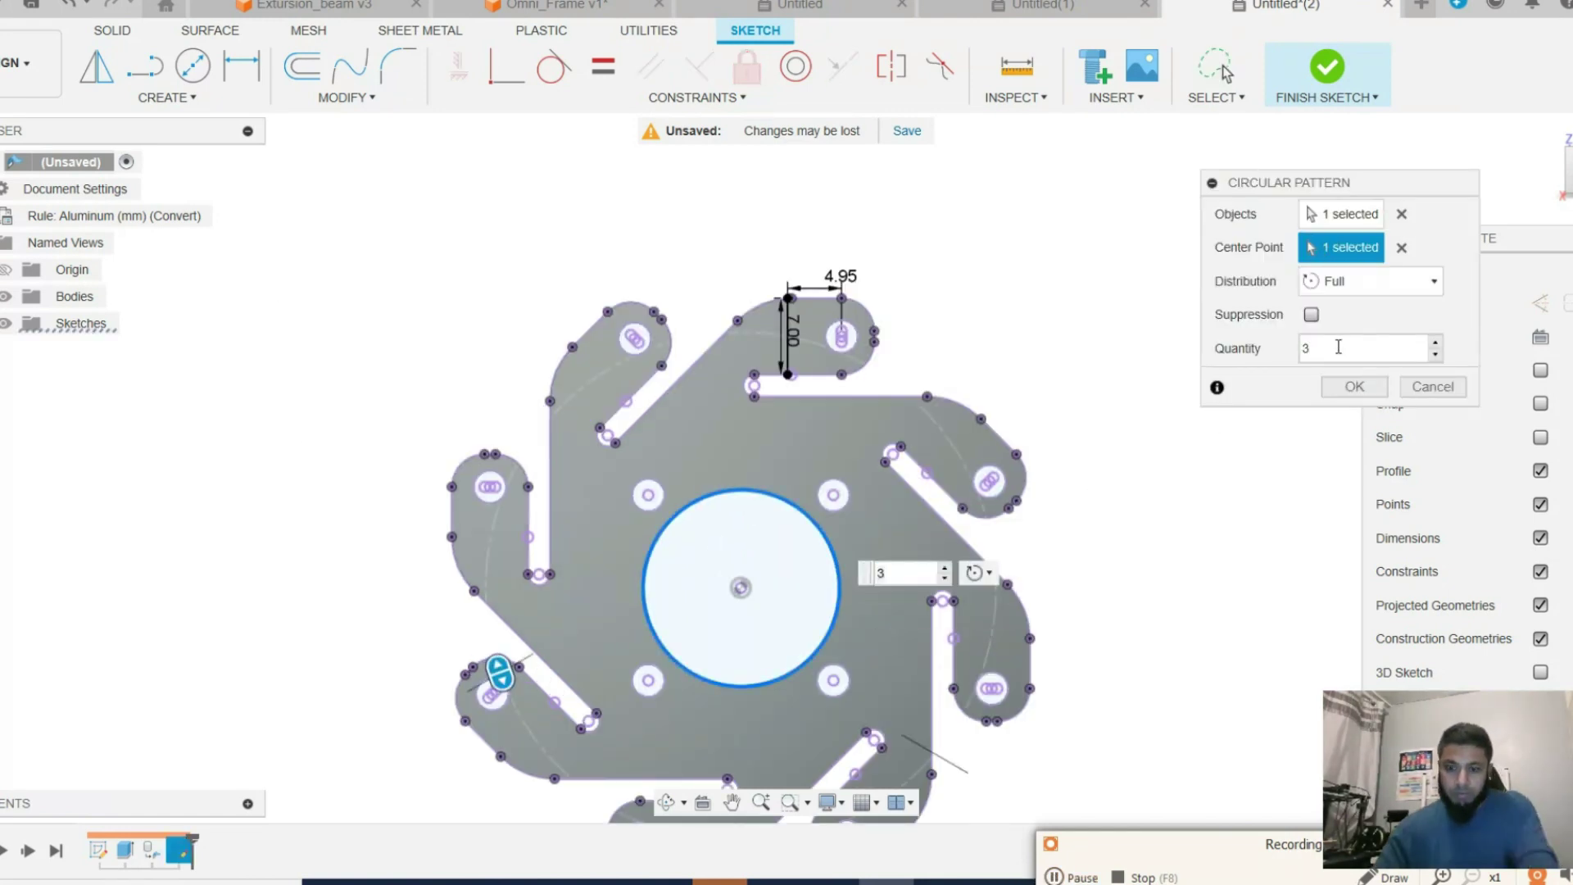
text(8)
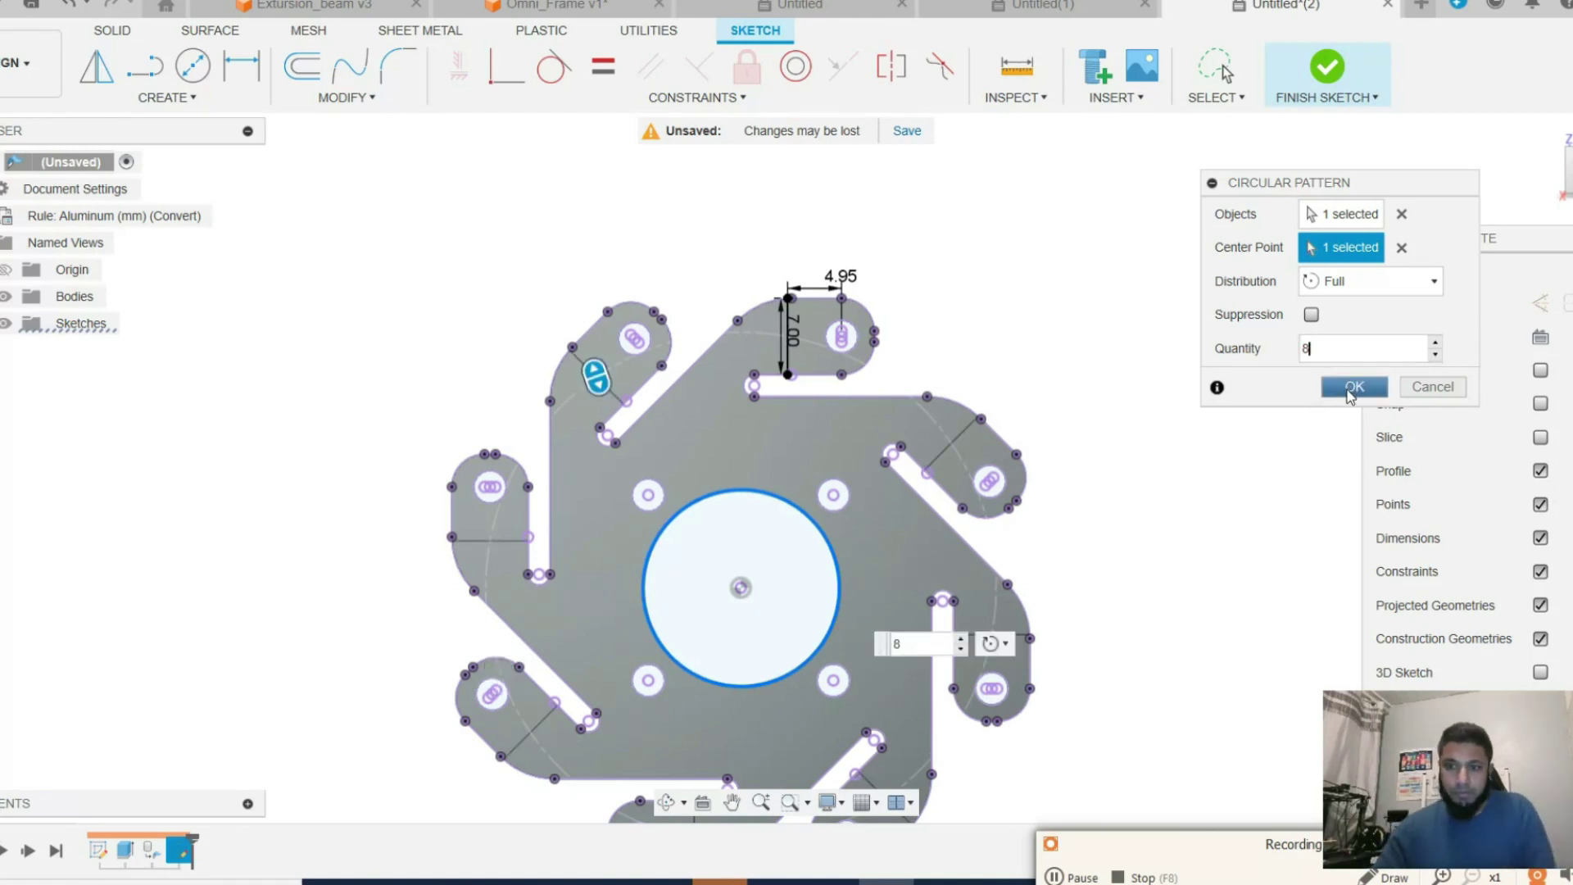
click(1351, 388)
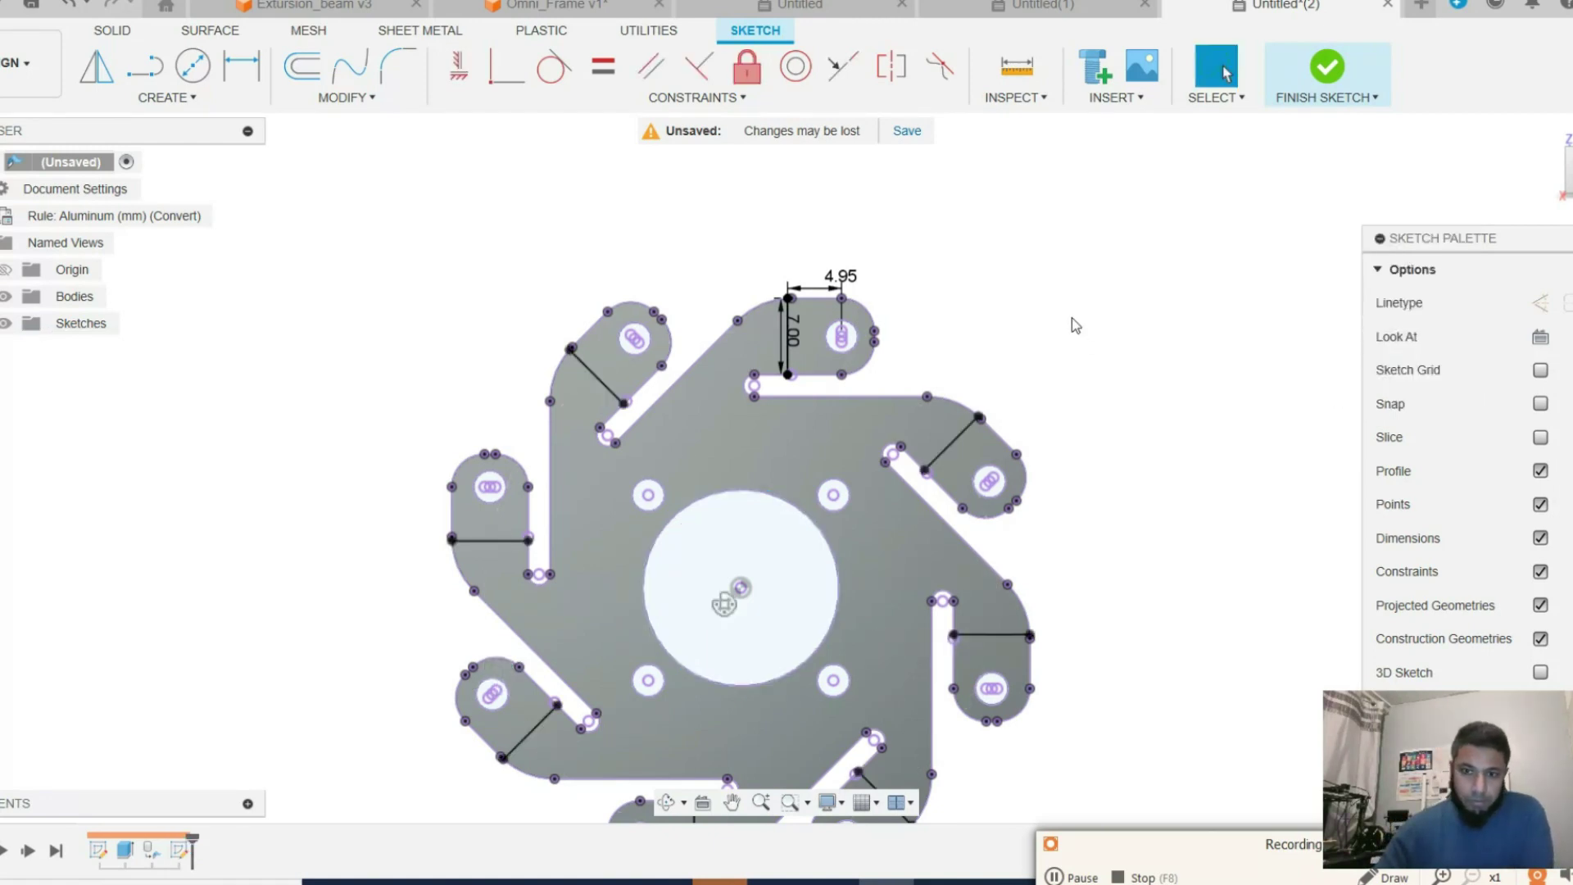
Finish the bend-line sketch and return to the Home 3D view.
click(1328, 67)
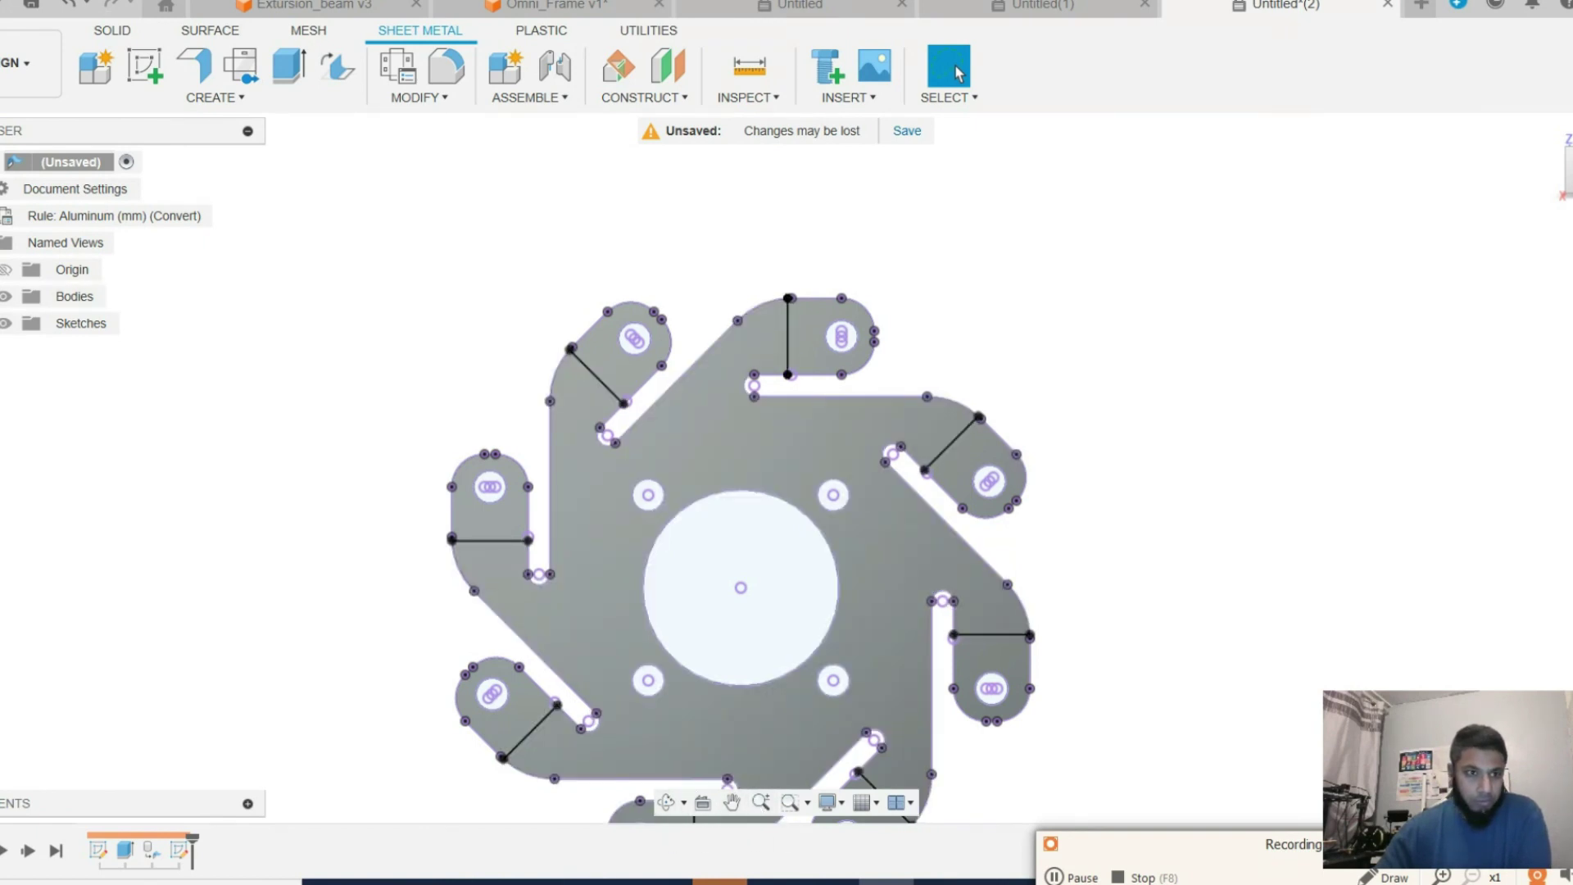
click(5, 324)
click(5, 323)
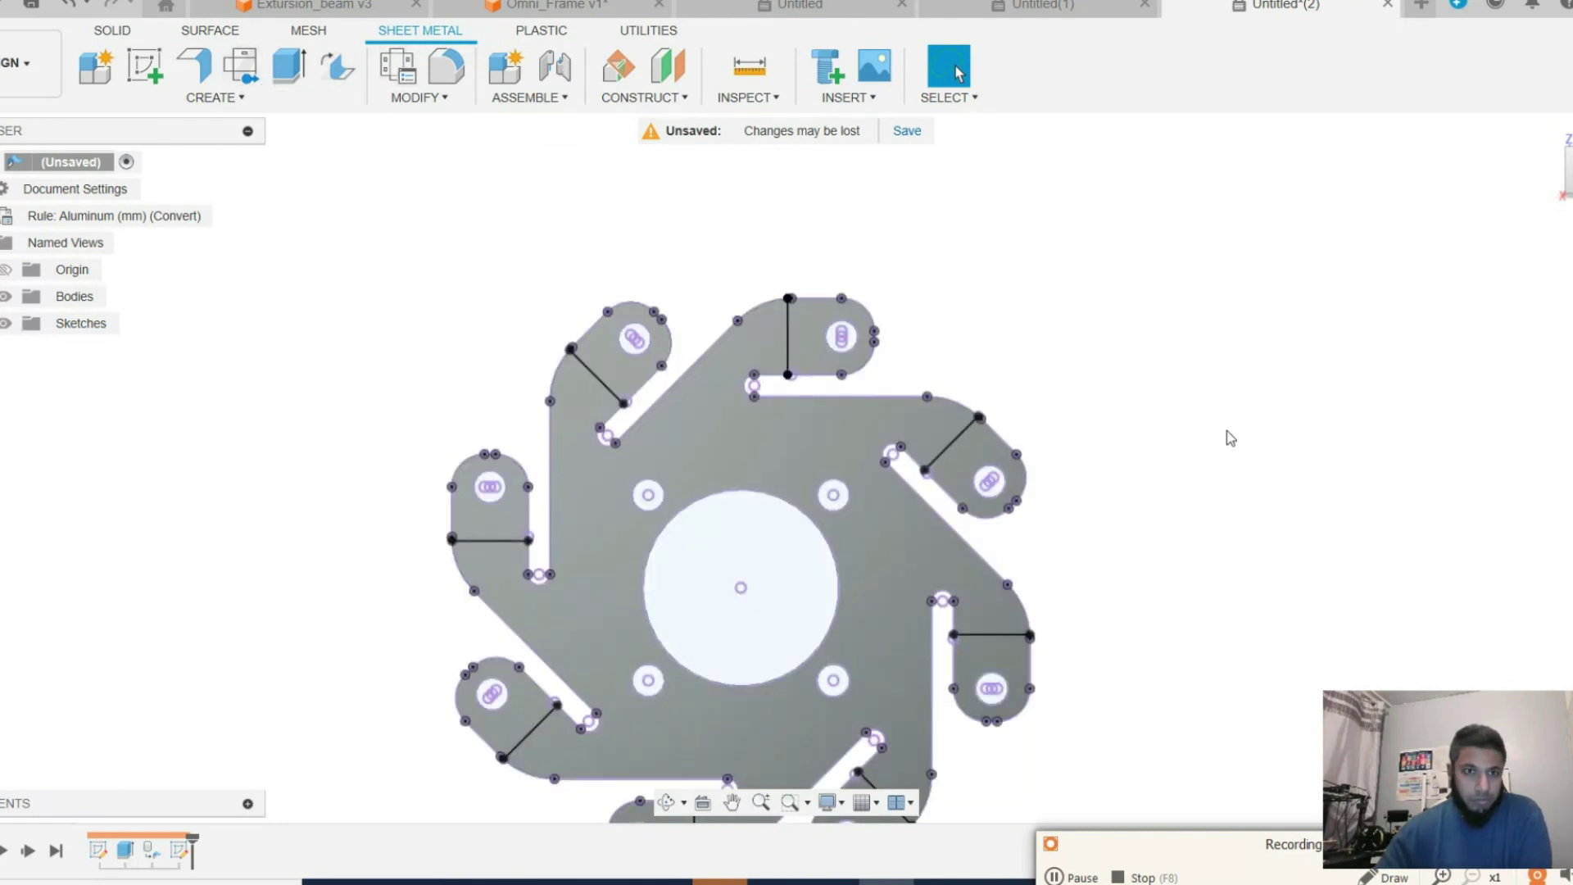
click(1547, 140)
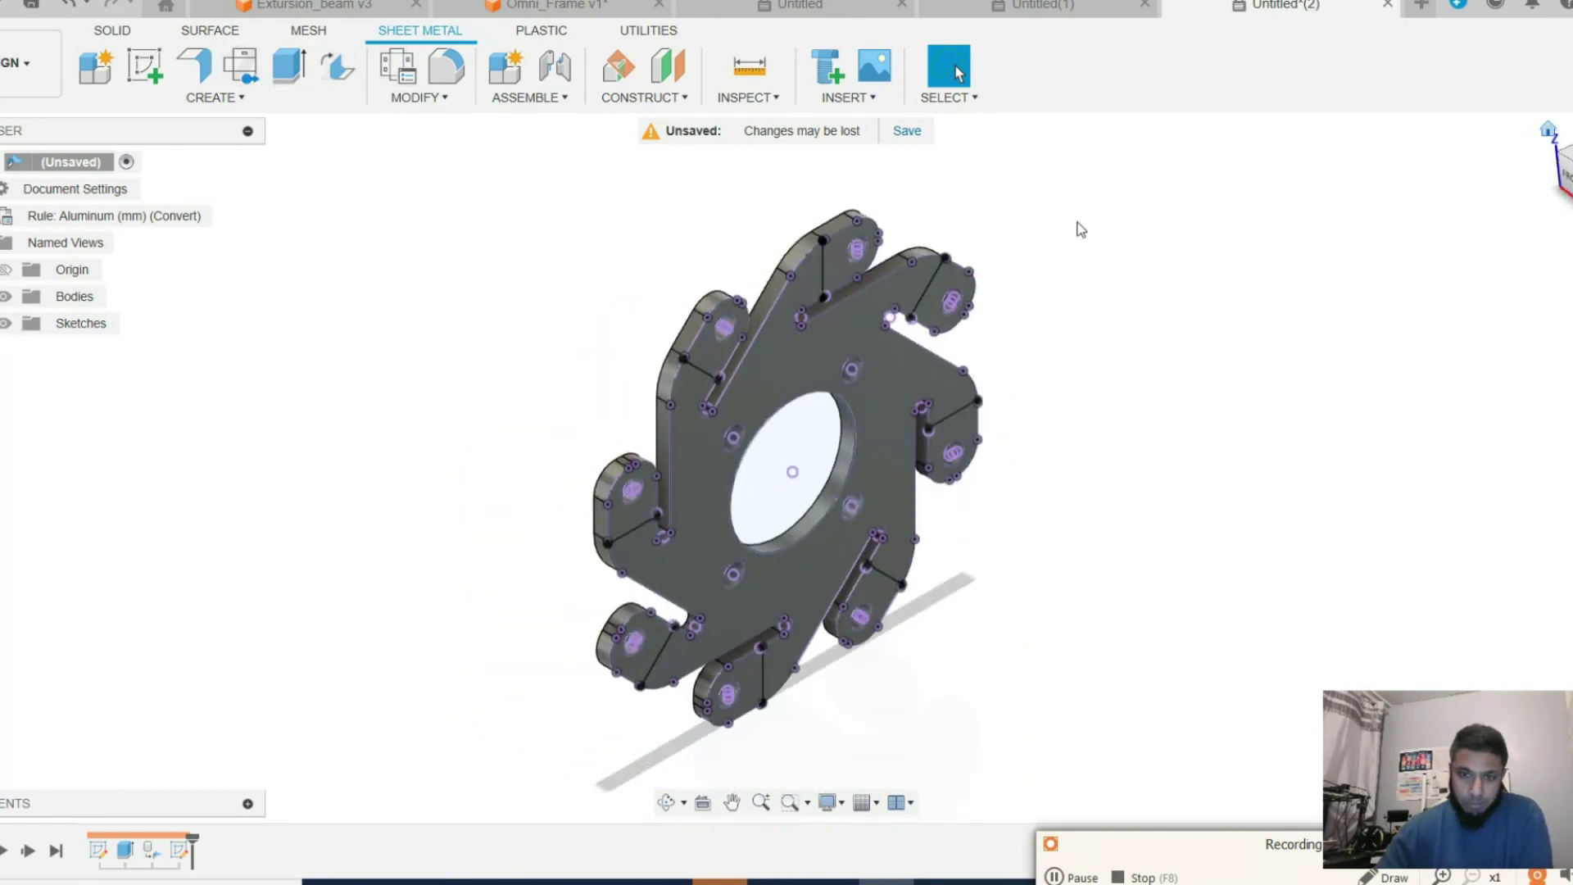
Try a sheet-metal Bend on one tab's line from the top view, then cancel it.
click(211, 97)
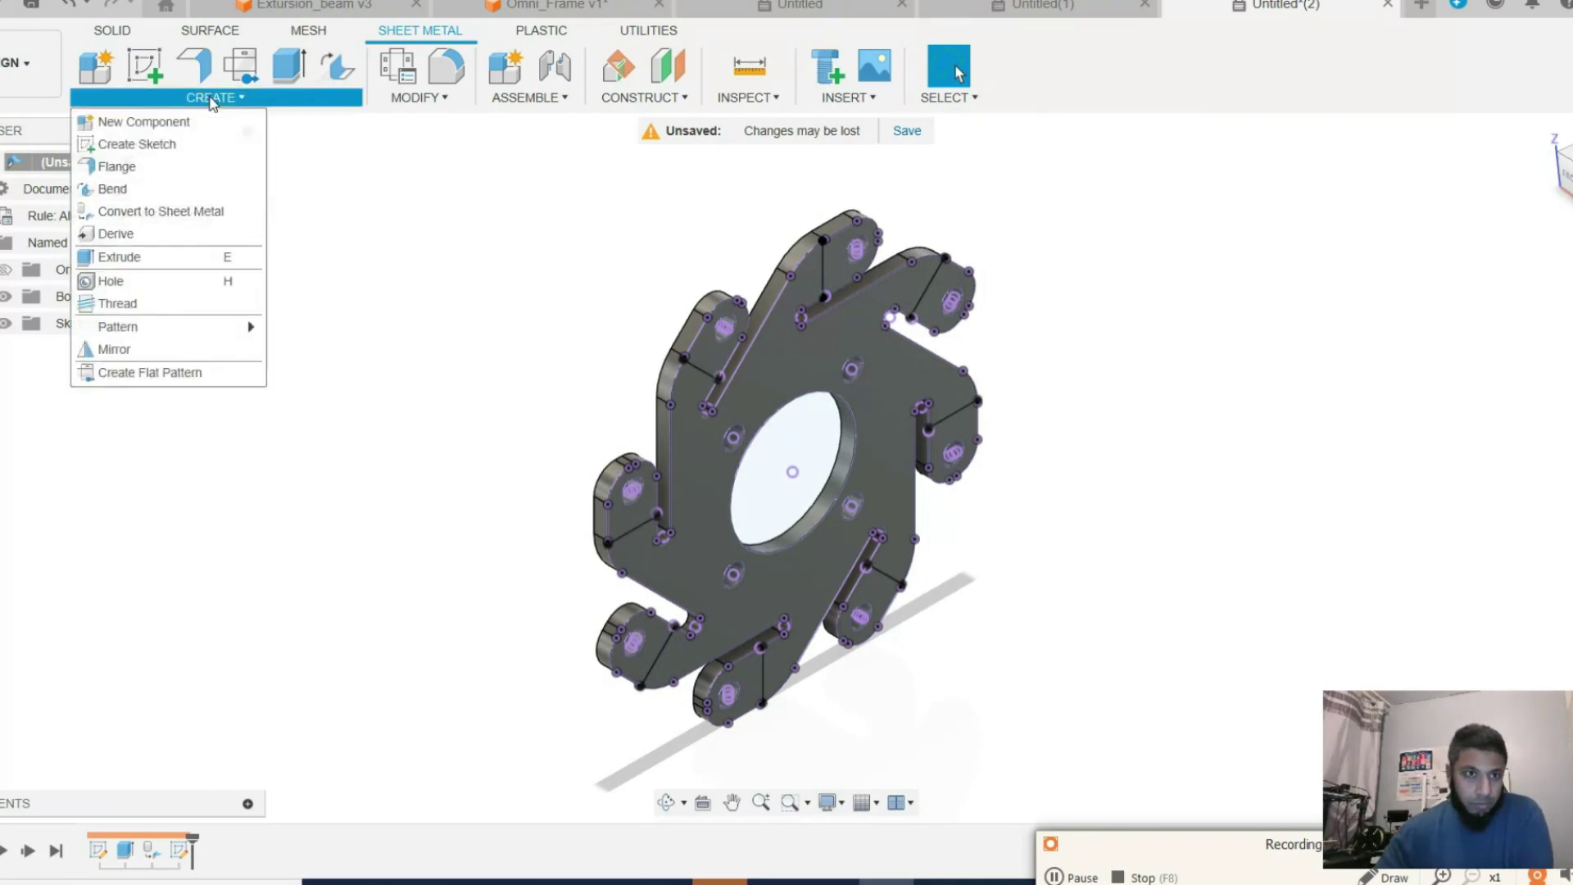
click(210, 98)
click(211, 98)
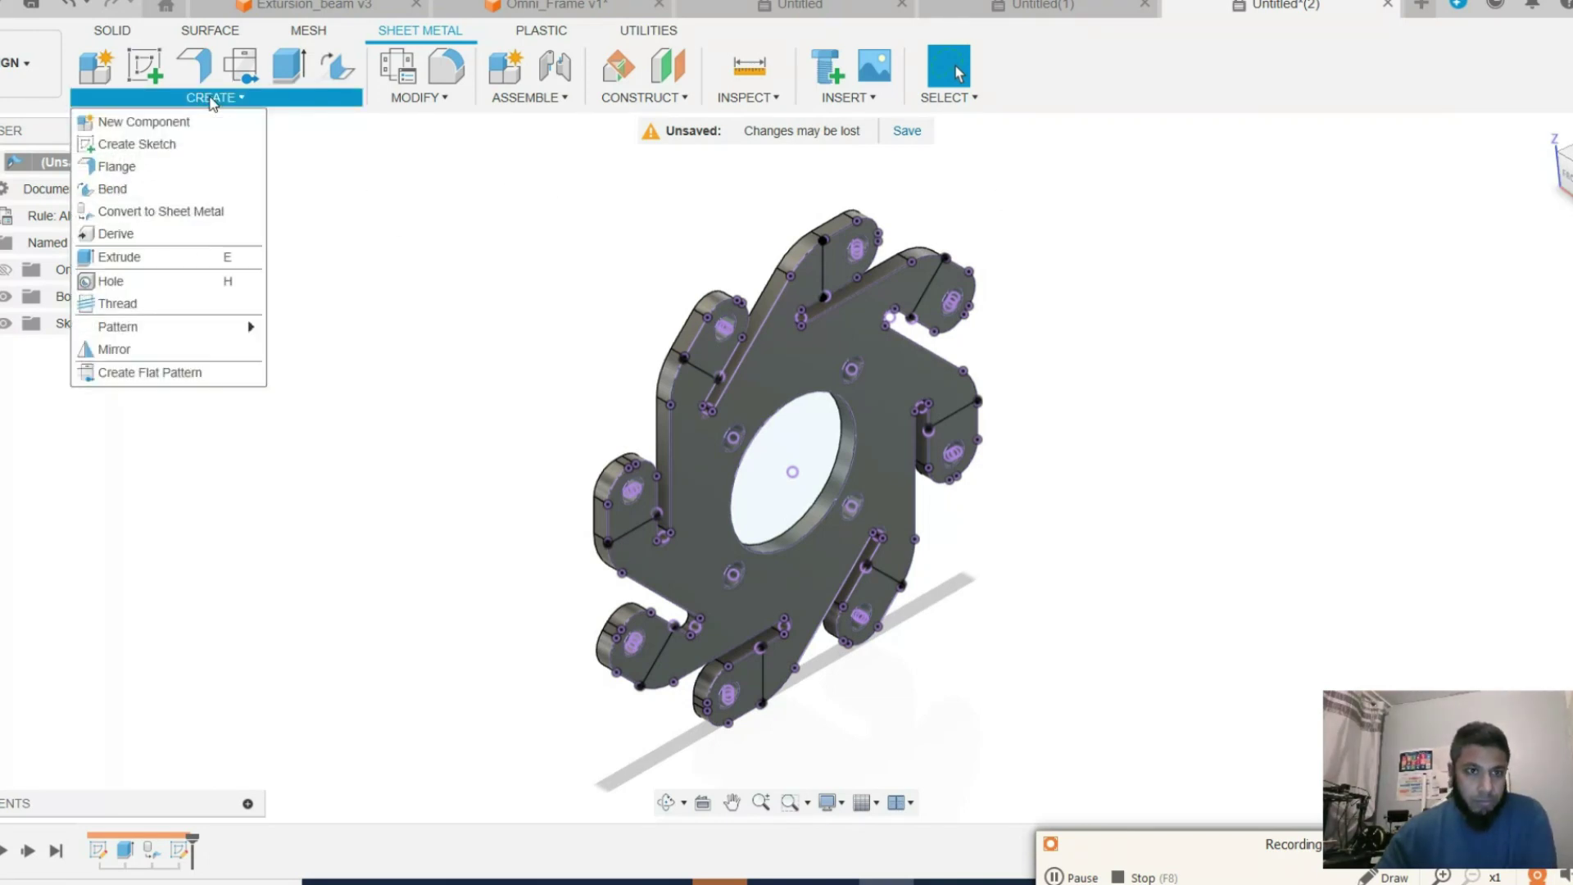
click(167, 191)
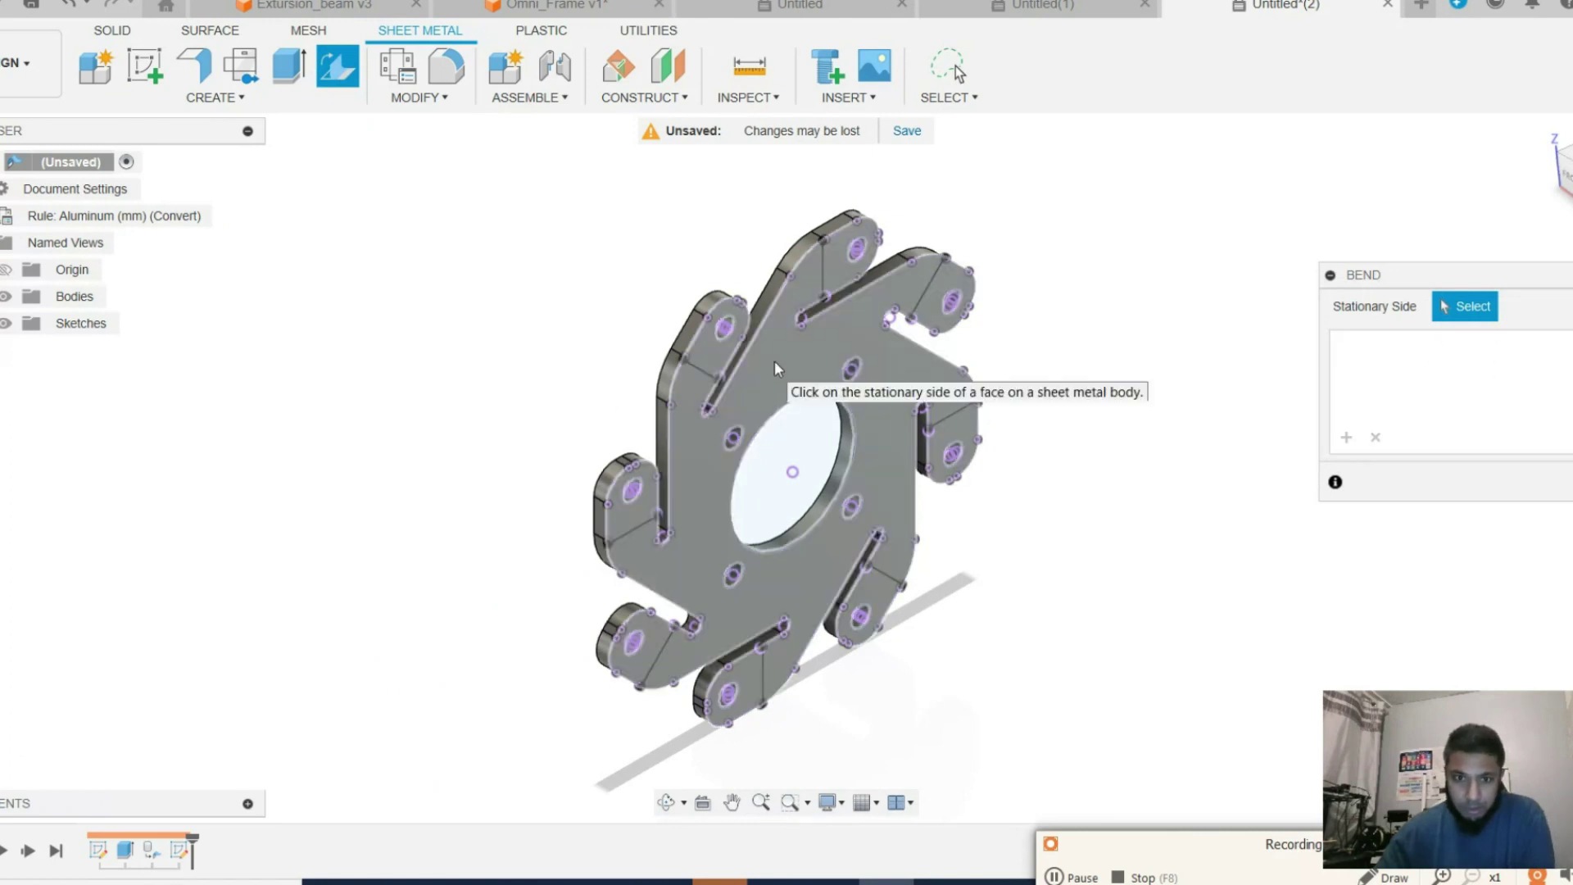
click(875, 388)
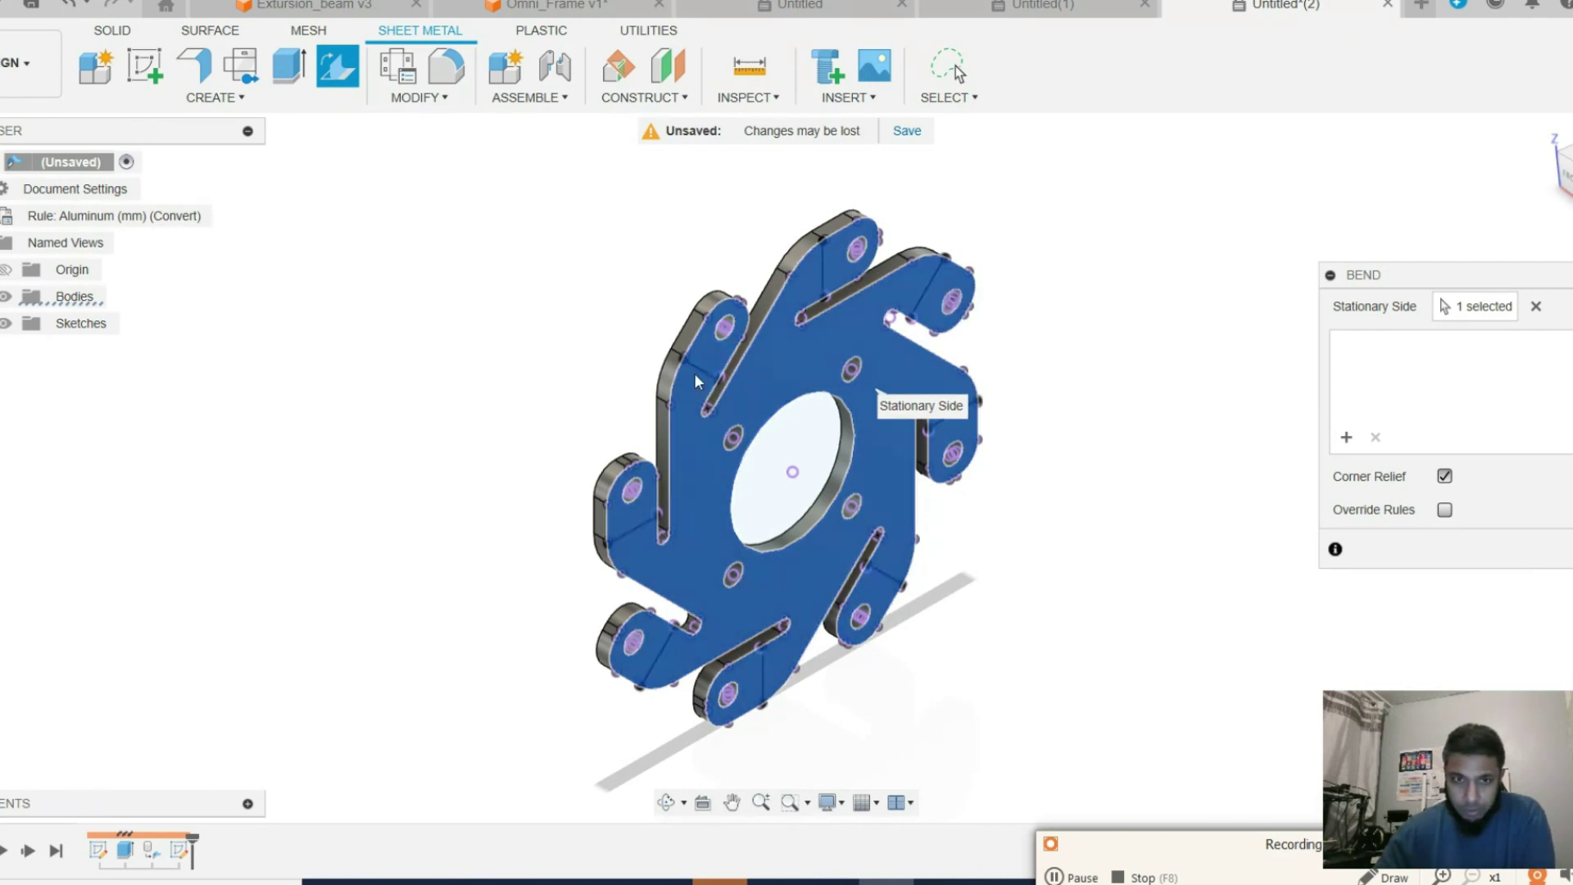
click(1563, 197)
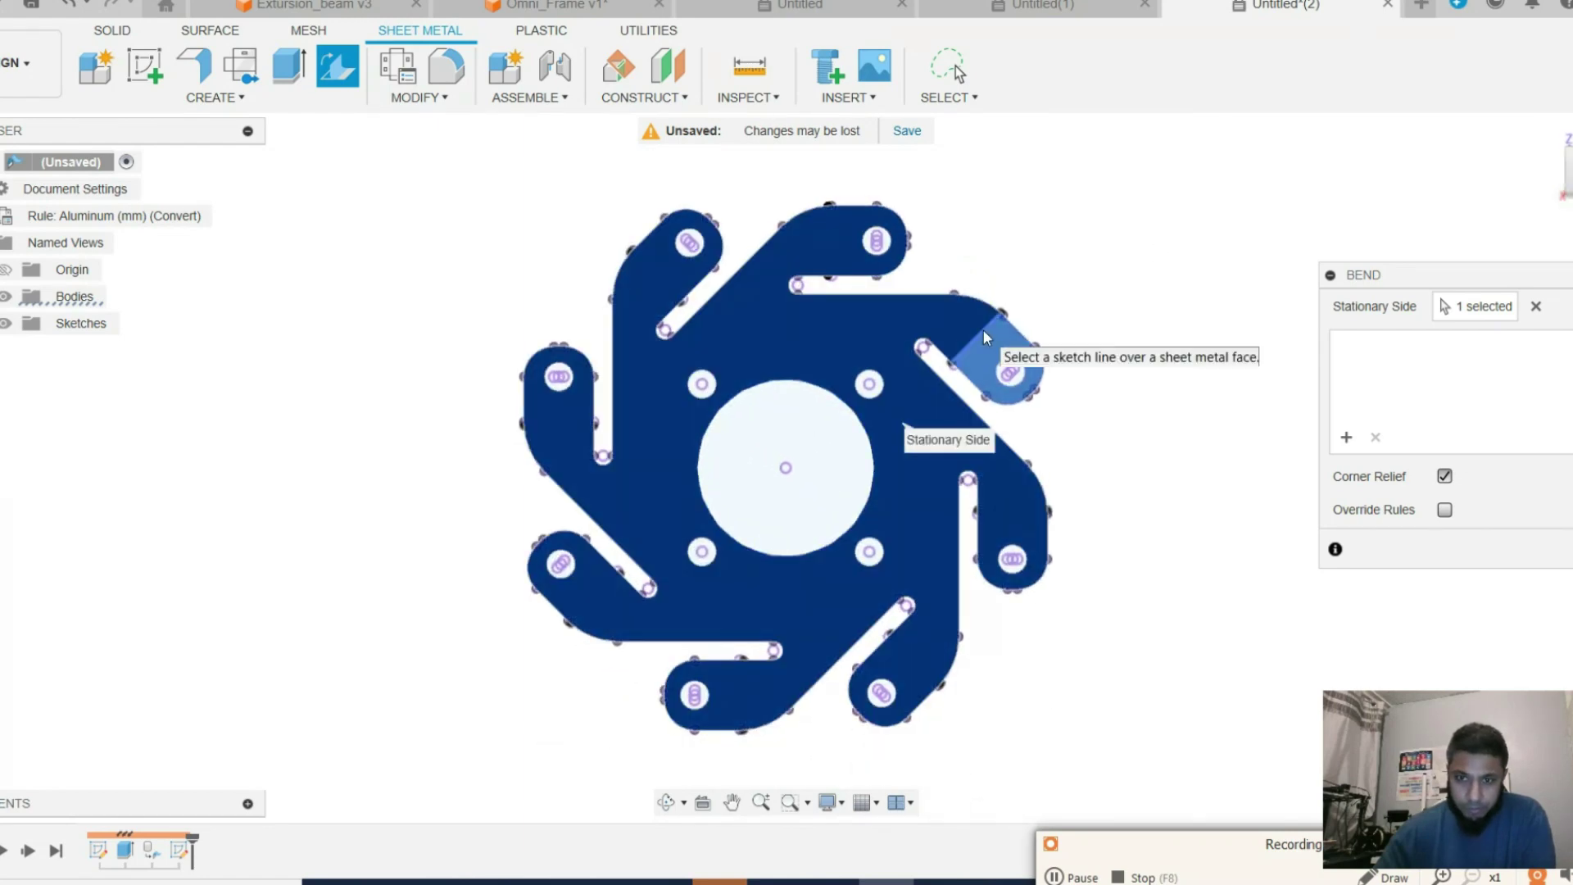
click(983, 330)
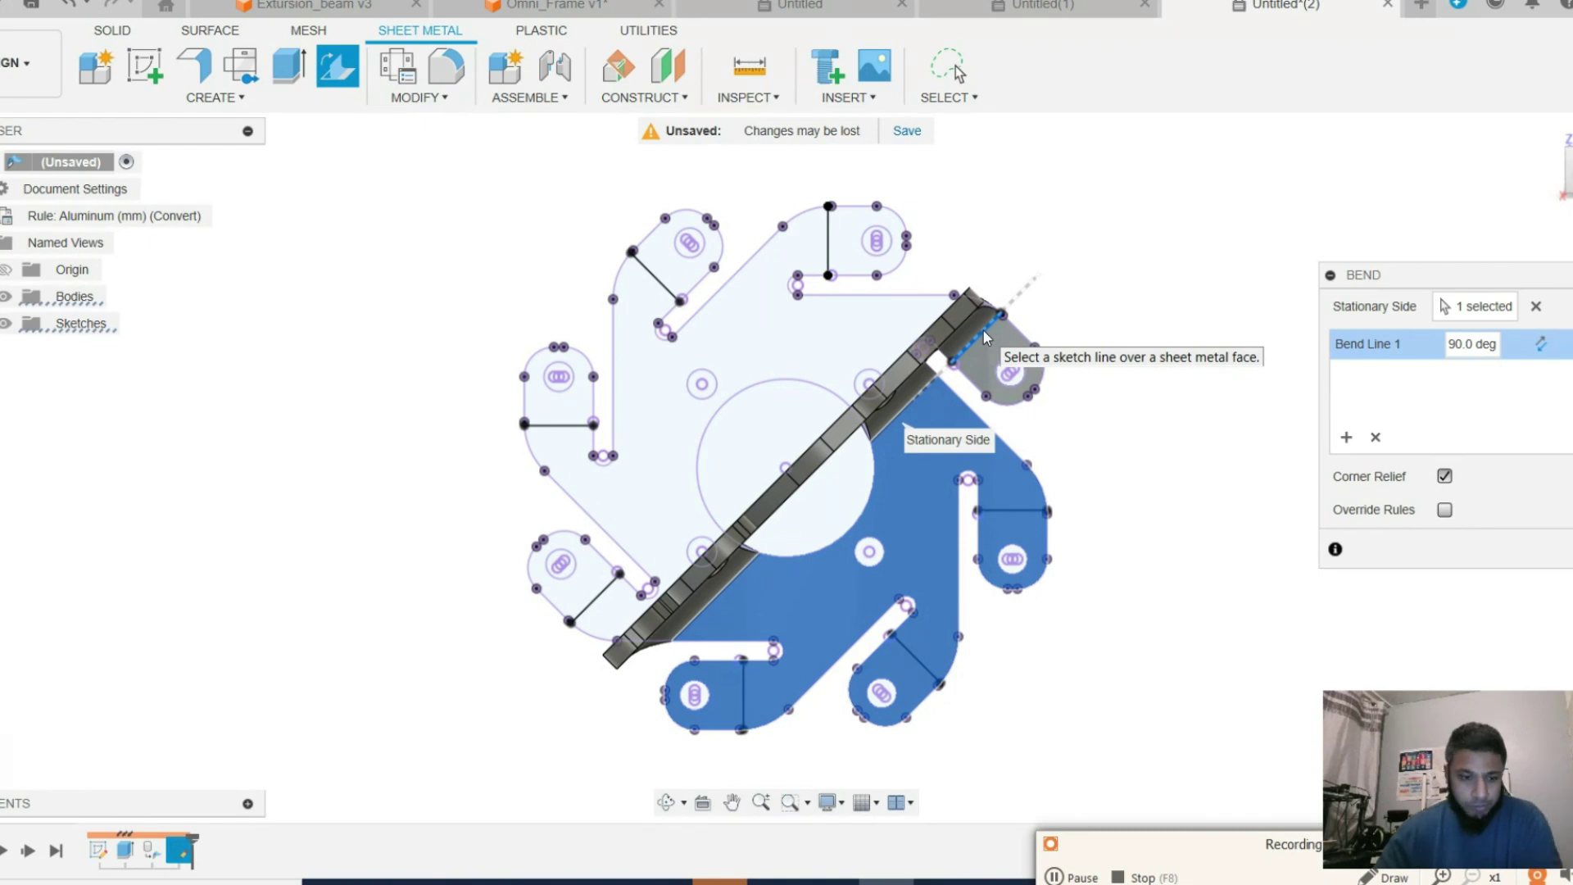
key(Escape)
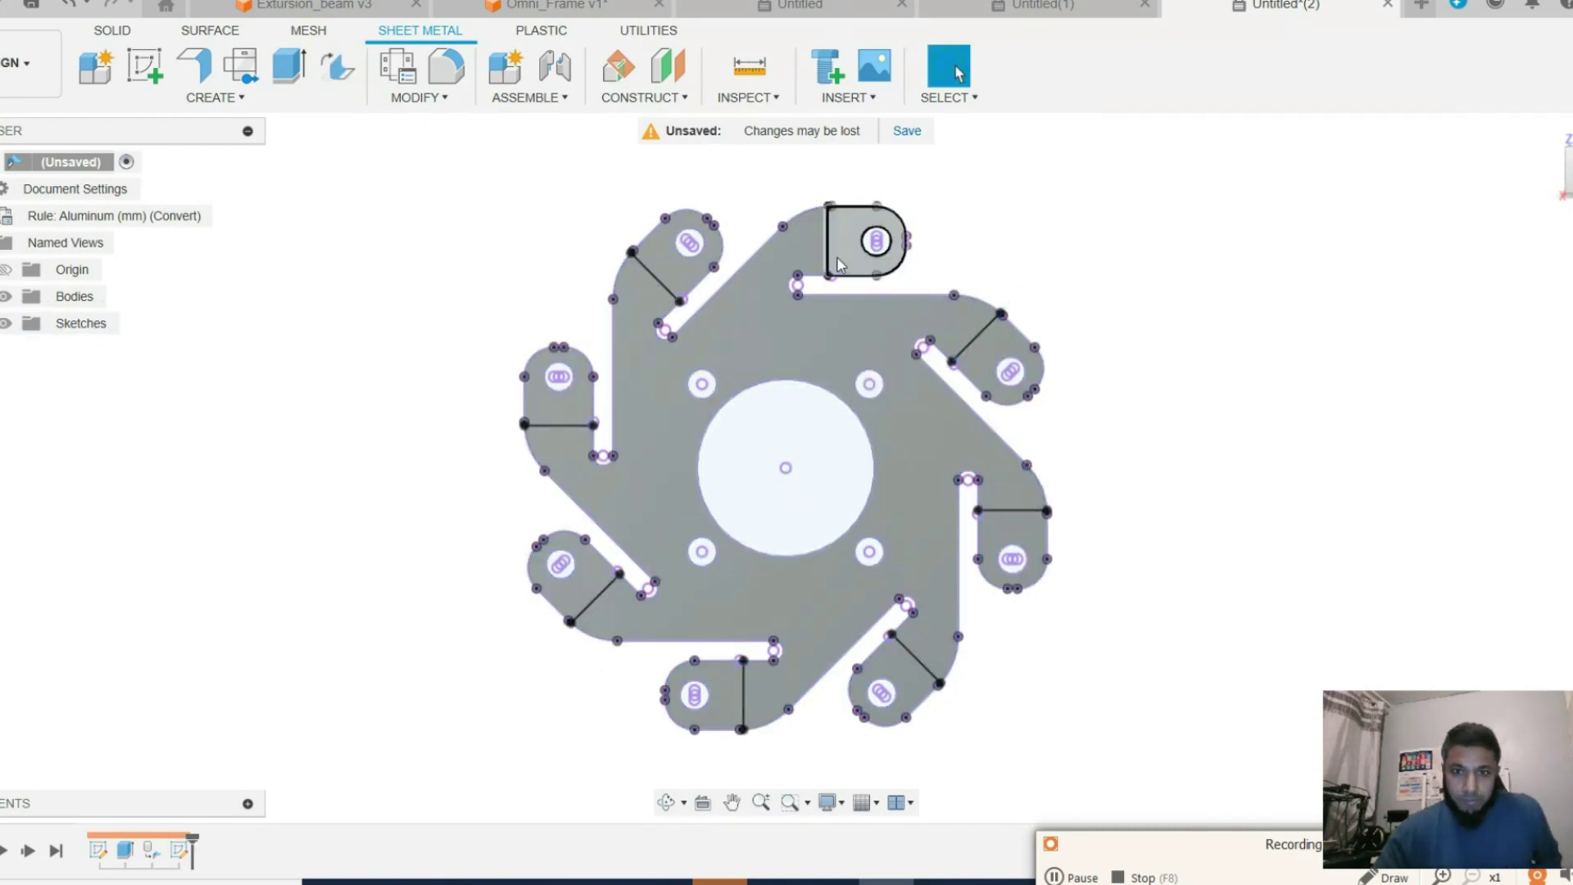
Start a Bend with the main face fixed, picking the upper-right, right, lower-right and bottom tab lines.
click(837, 257)
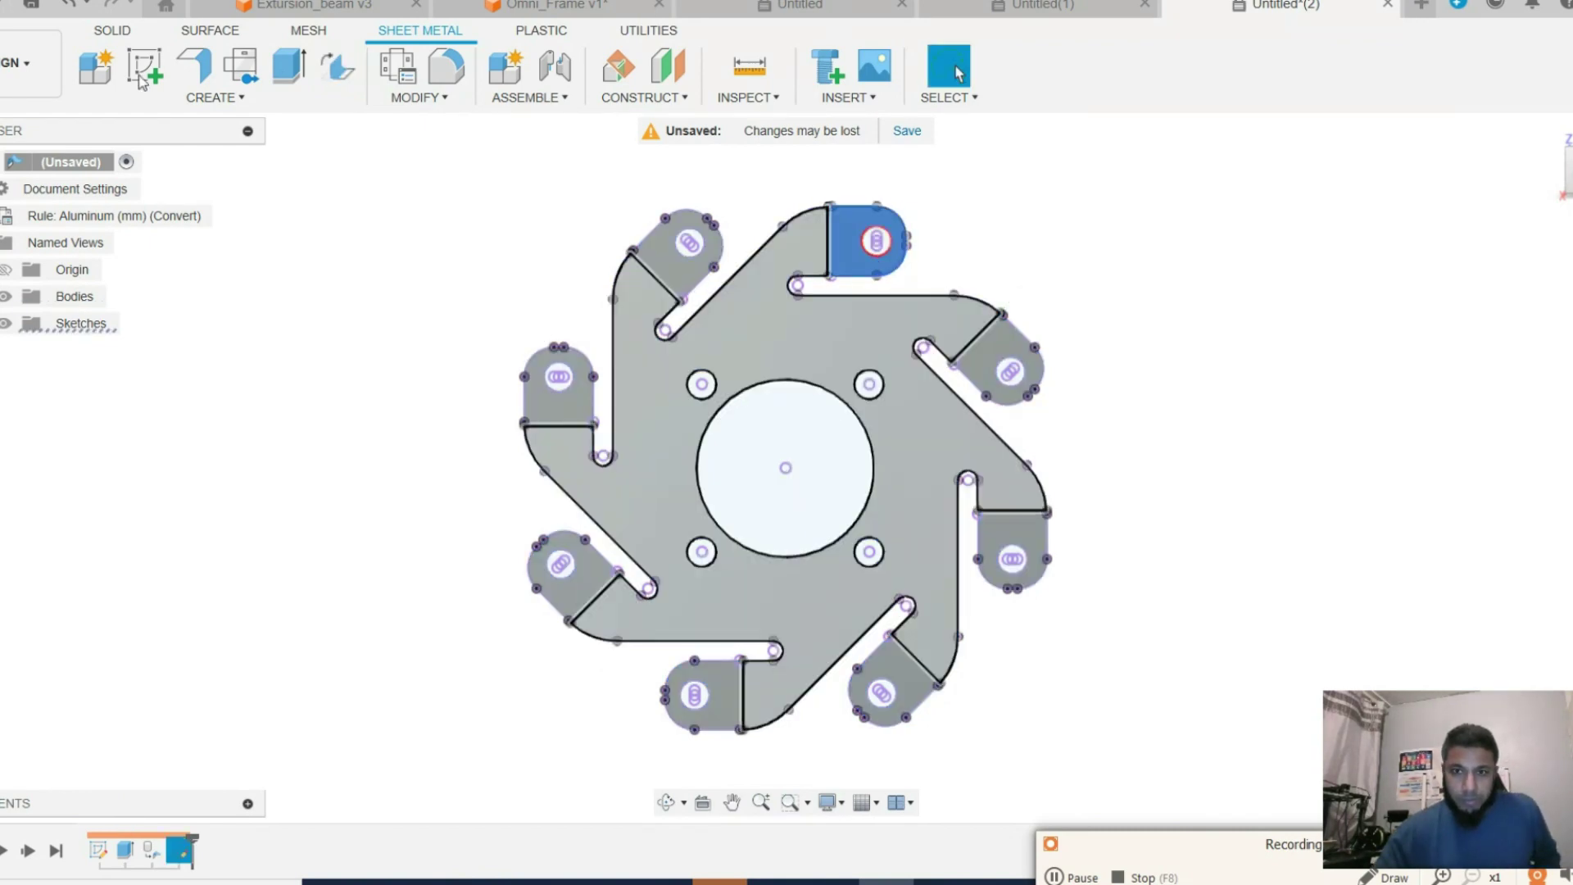
click(337, 67)
click(832, 346)
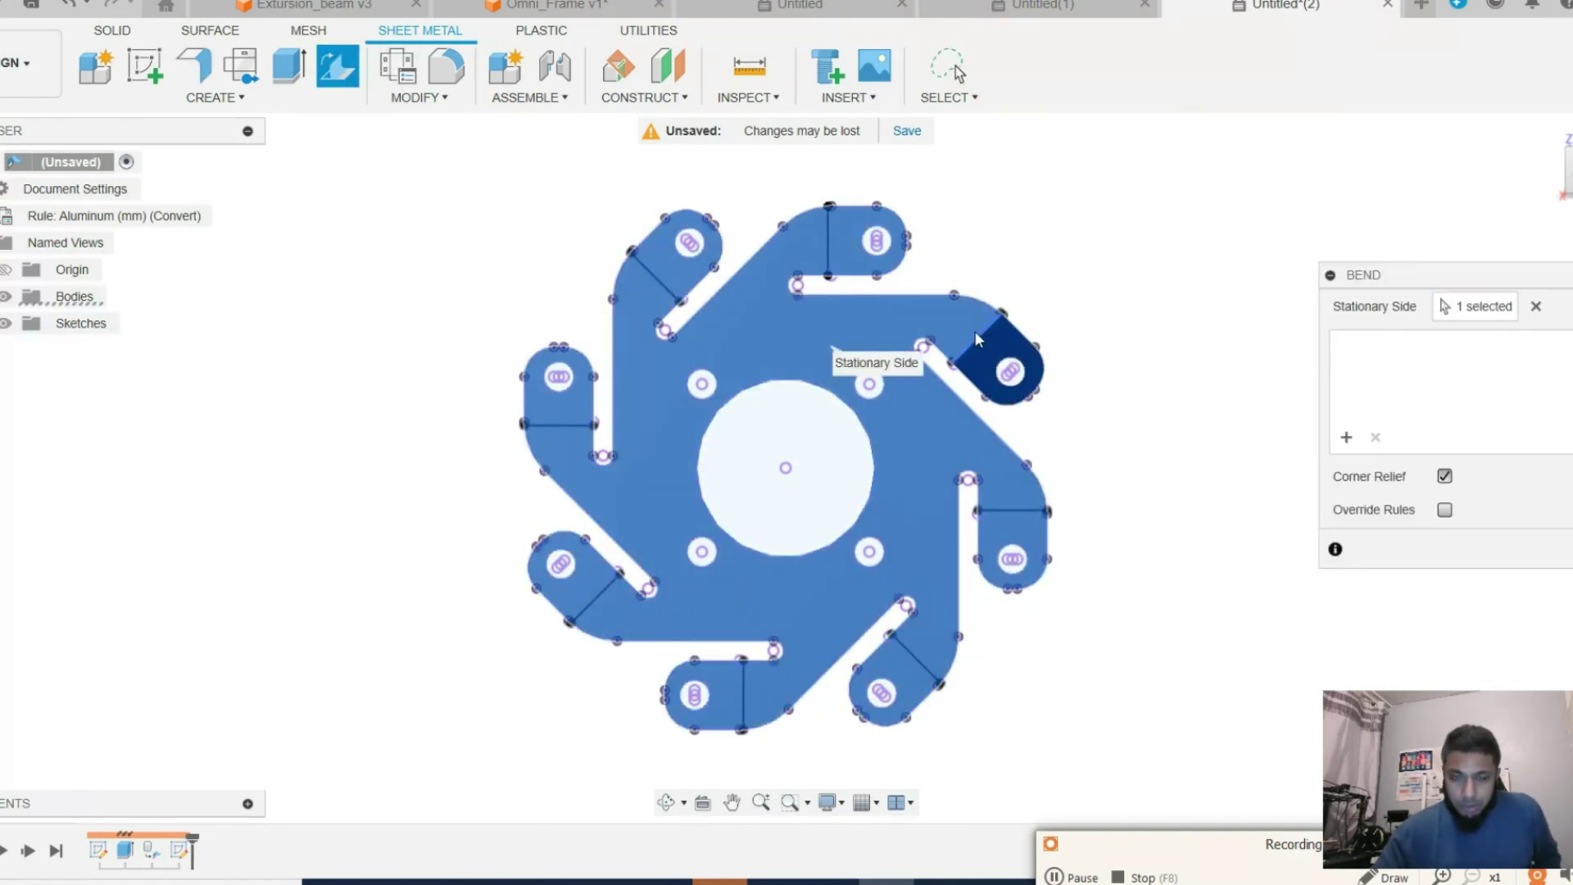
click(975, 331)
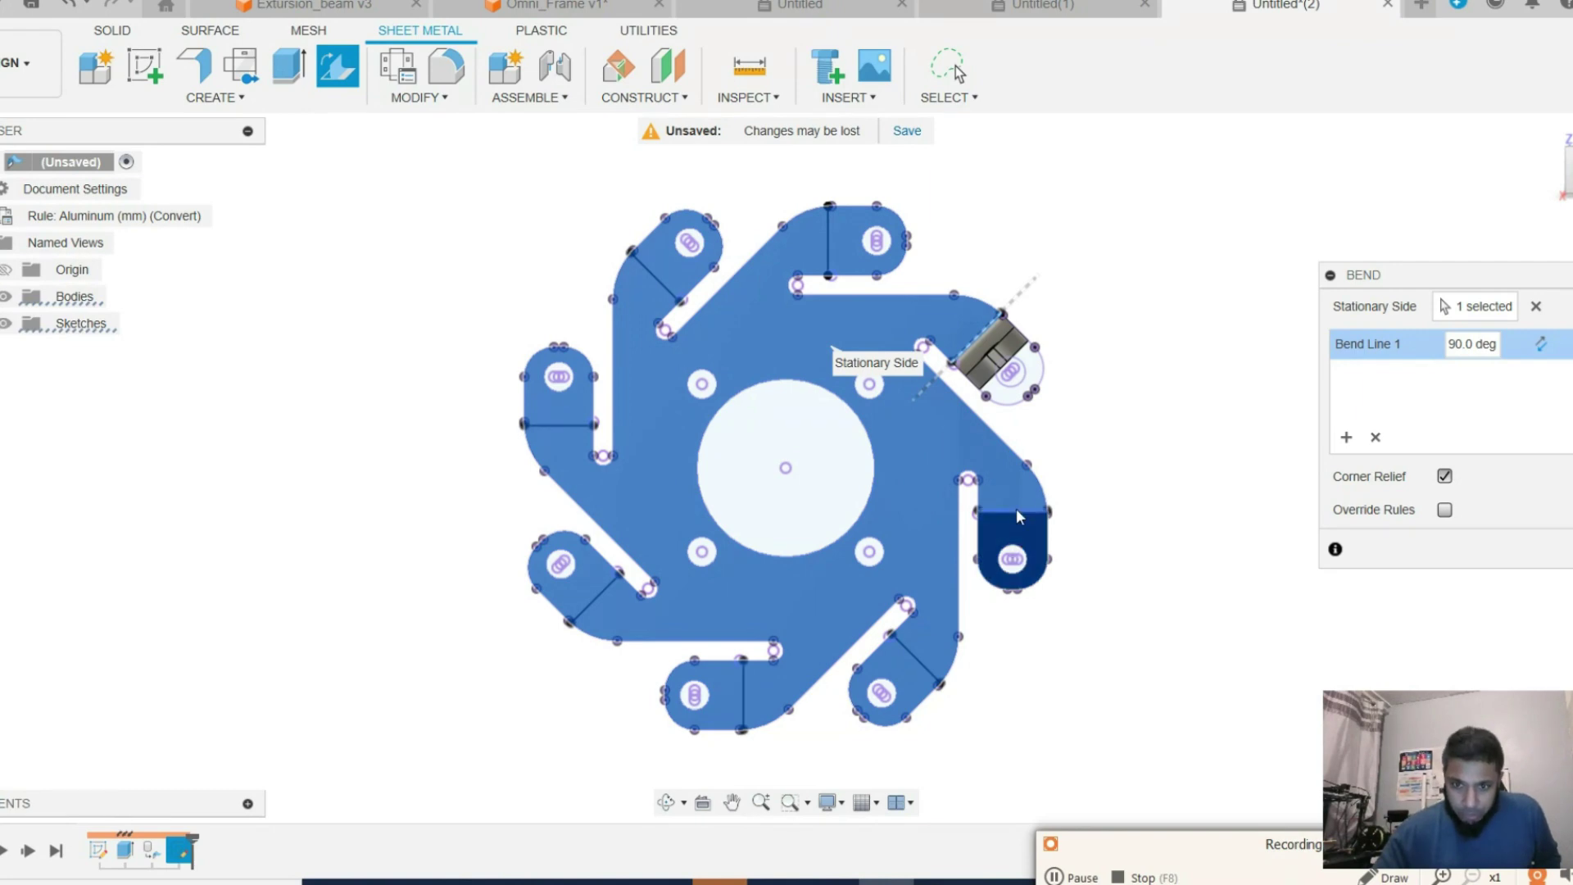
click(1016, 508)
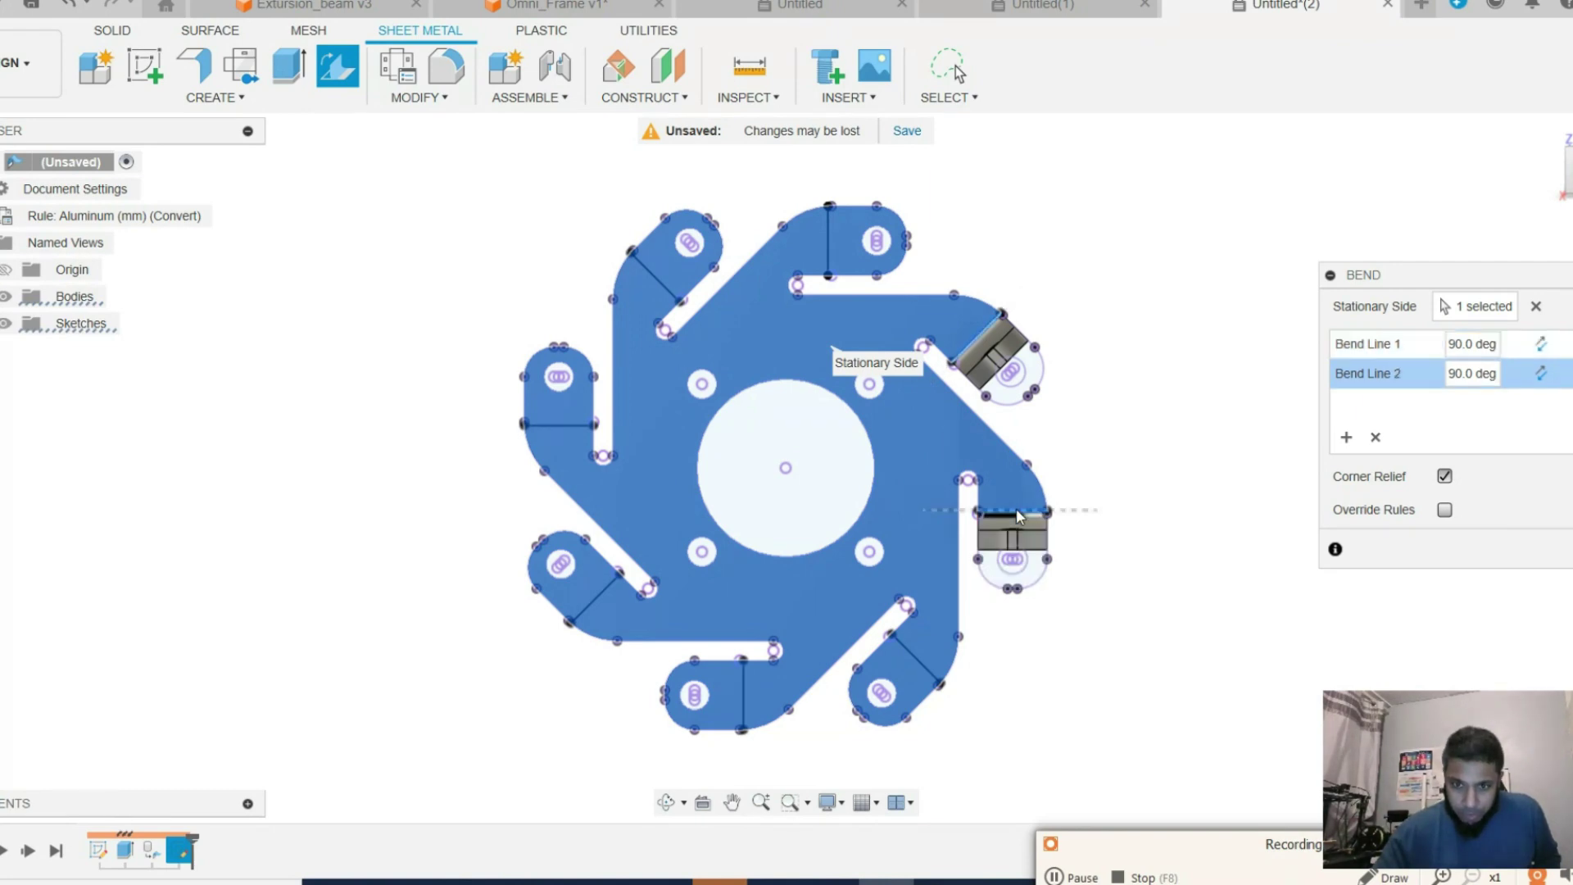
click(913, 657)
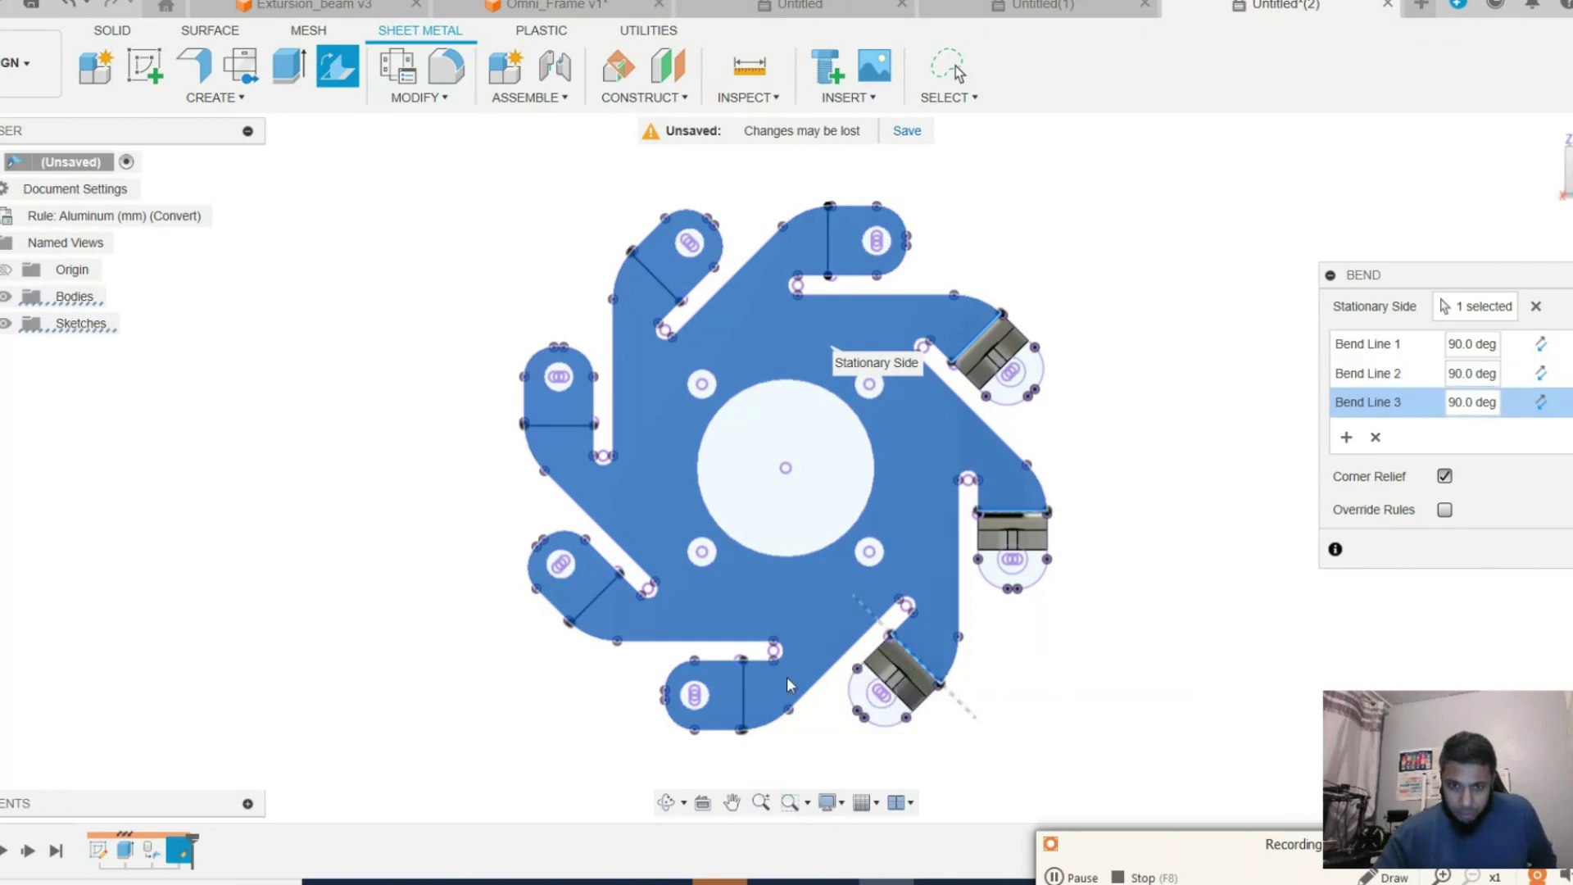
click(745, 679)
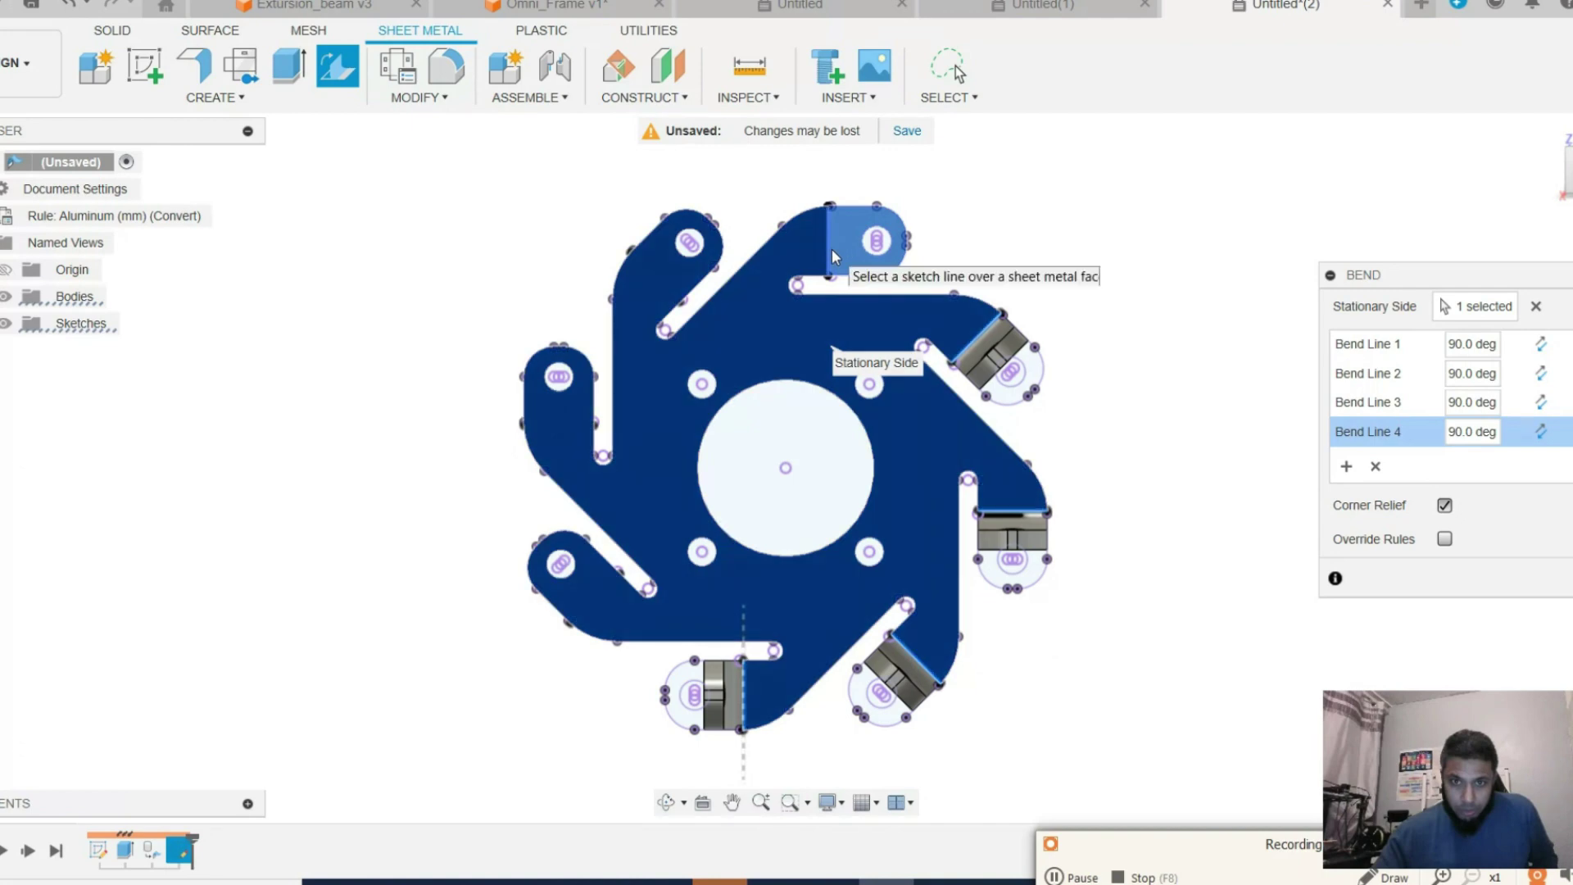
Set all four bend angles to 45° and apply the bend.
click(1448, 344)
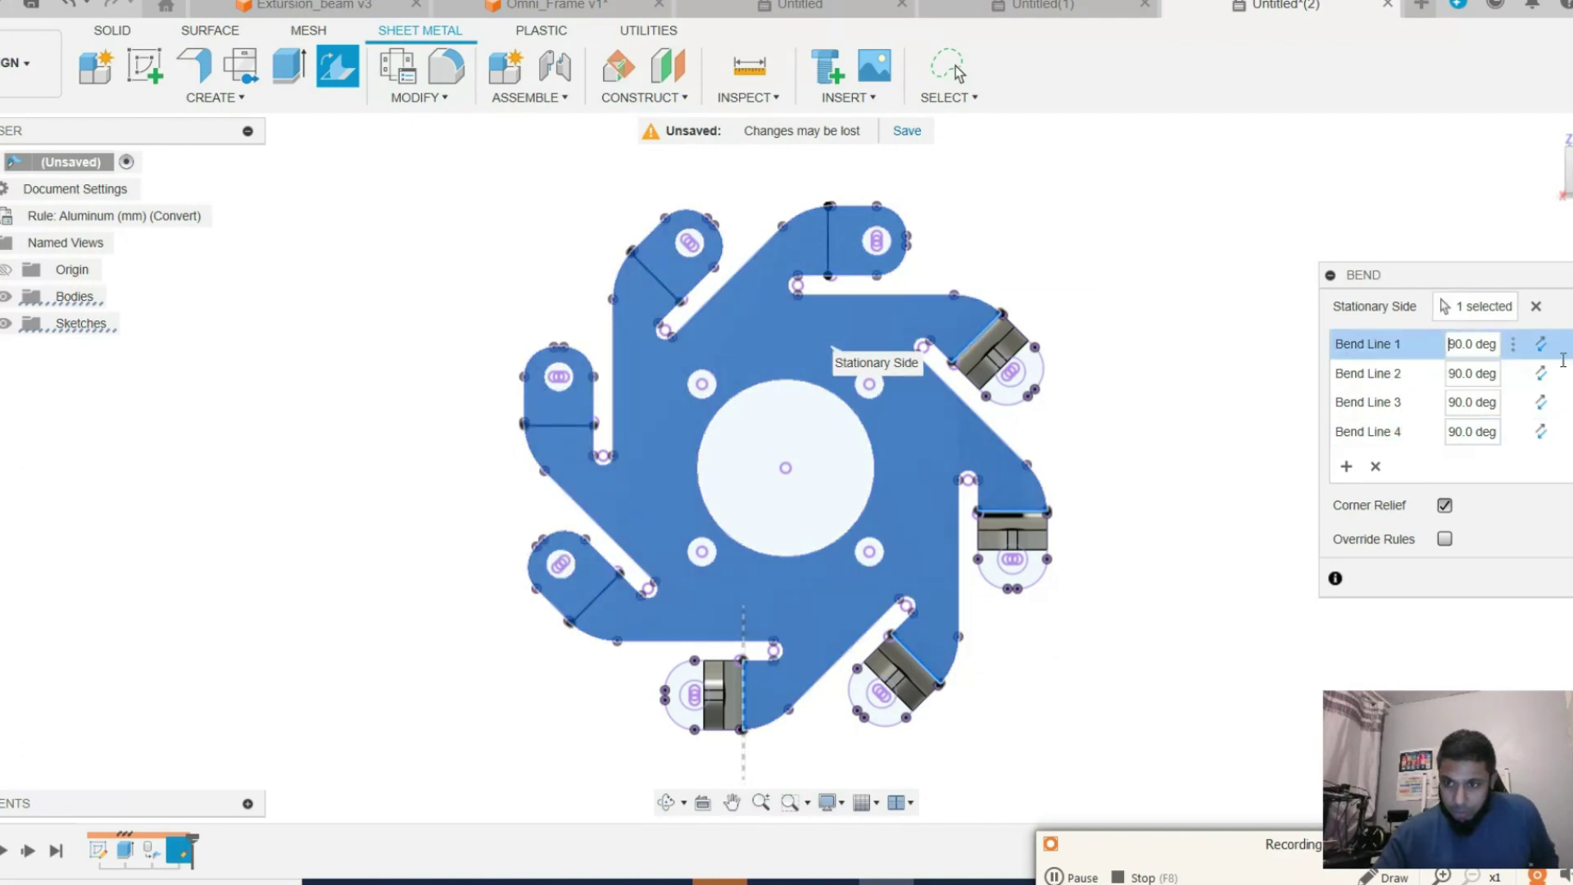
key(ctrl+a)
text(45)
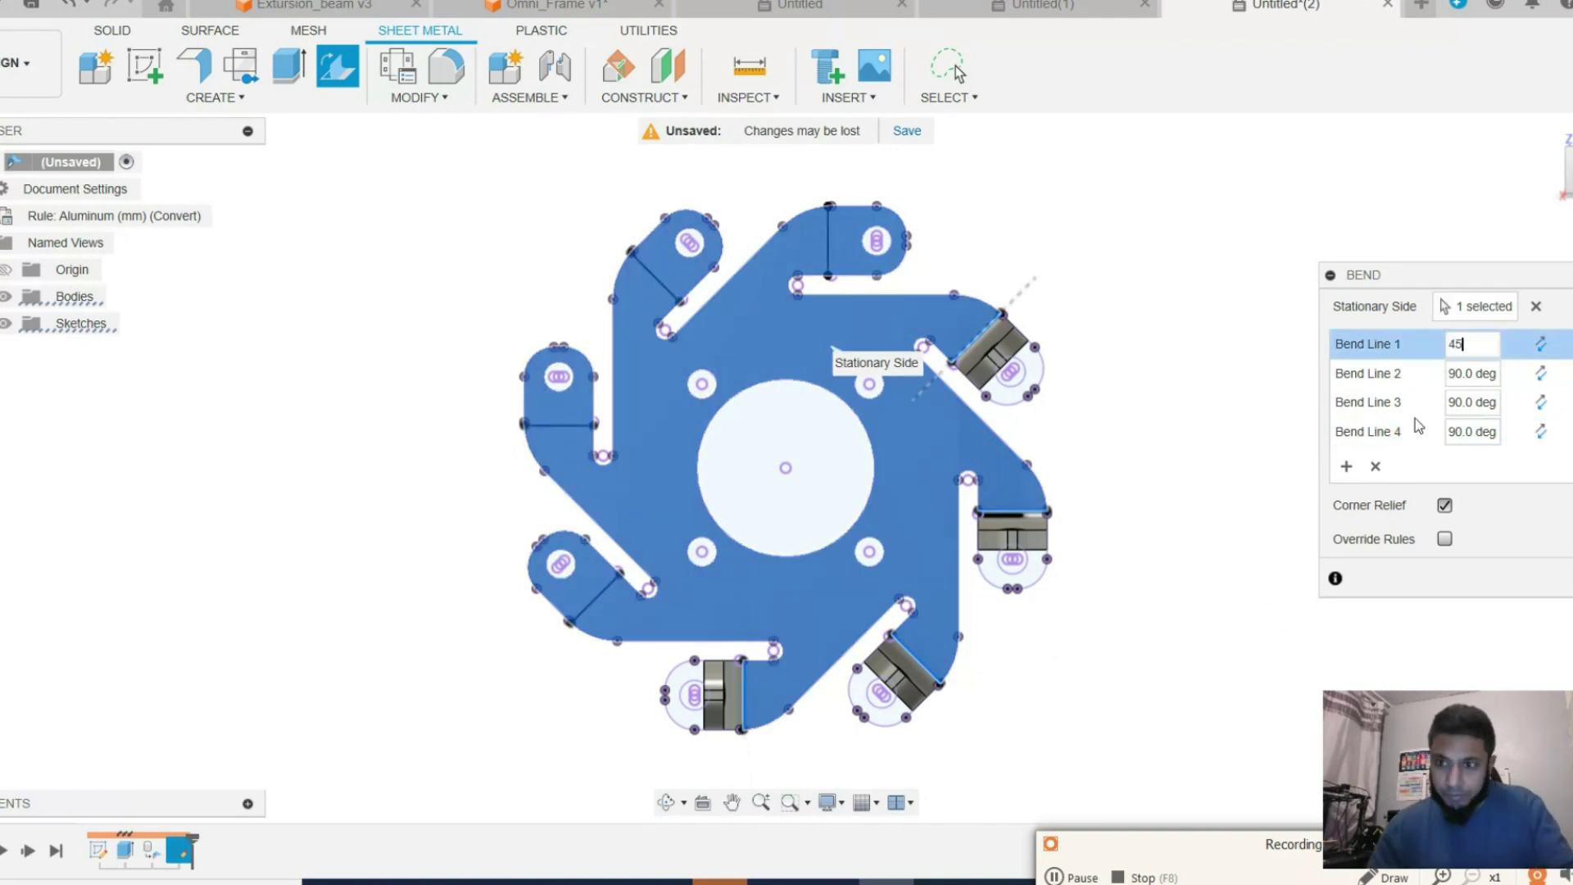
click(1450, 373)
key(ctrl+a)
text(4)
click(1489, 401)
key(ctrl+a)
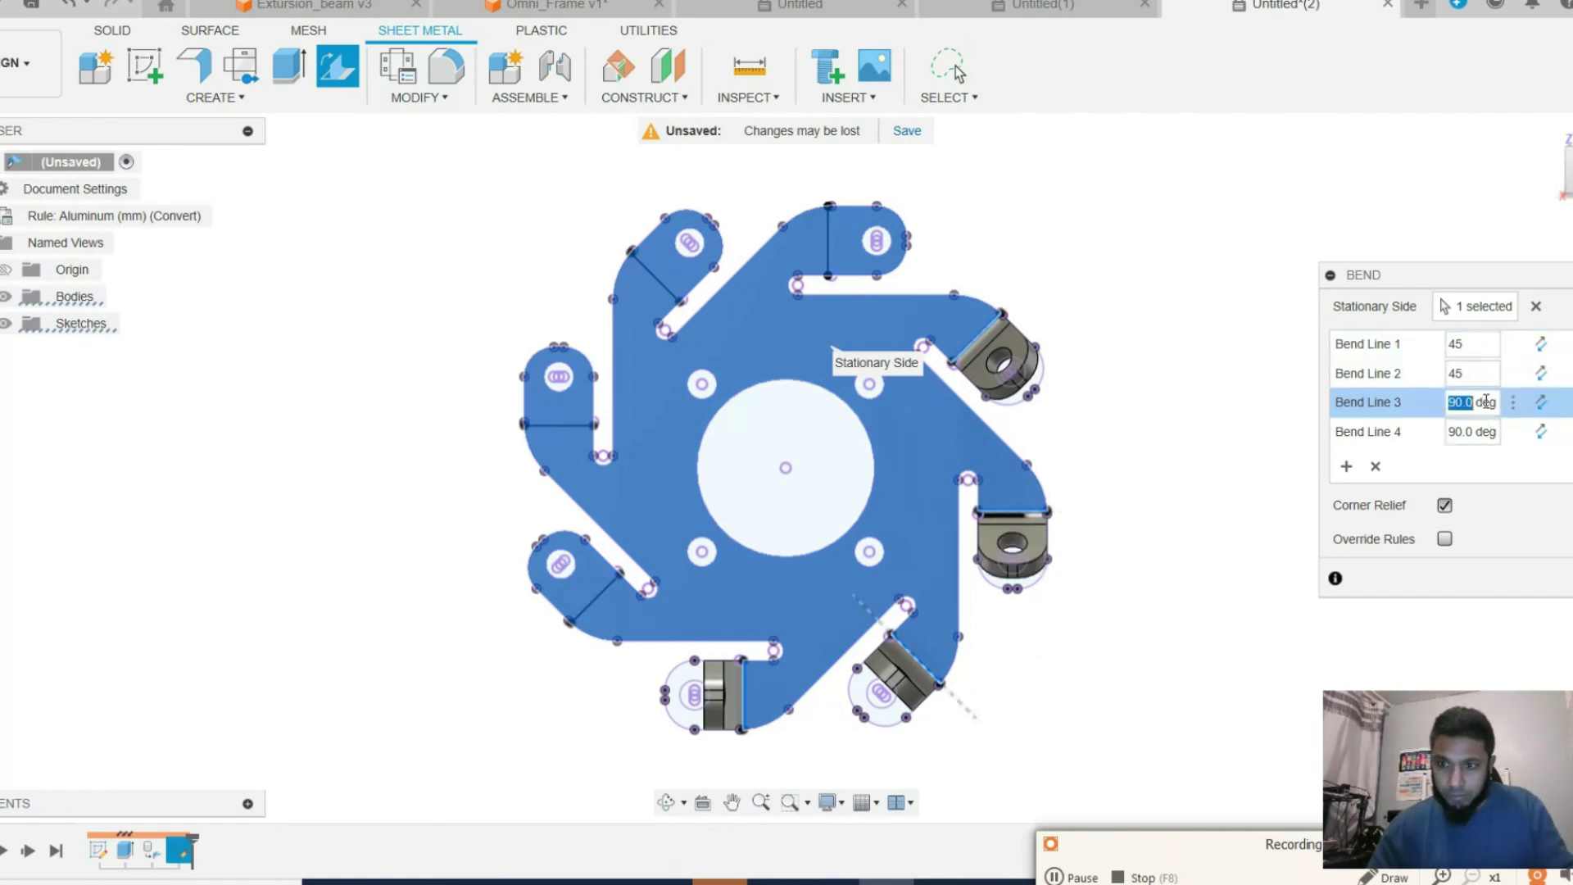
text(45)
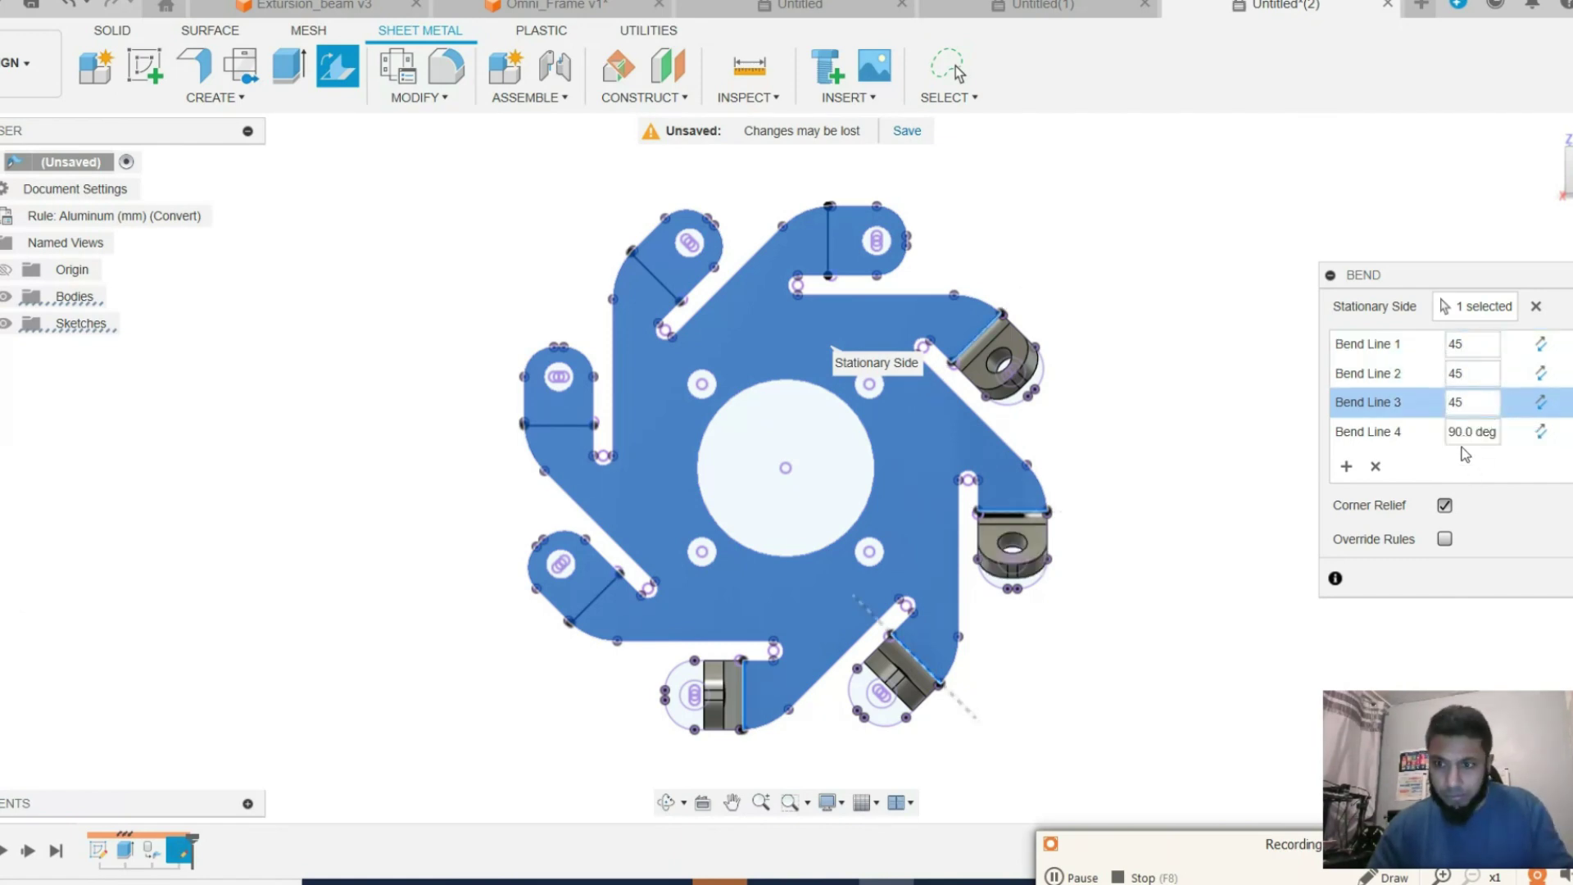
click(1450, 430)
key(ctrl+a)
text(45)
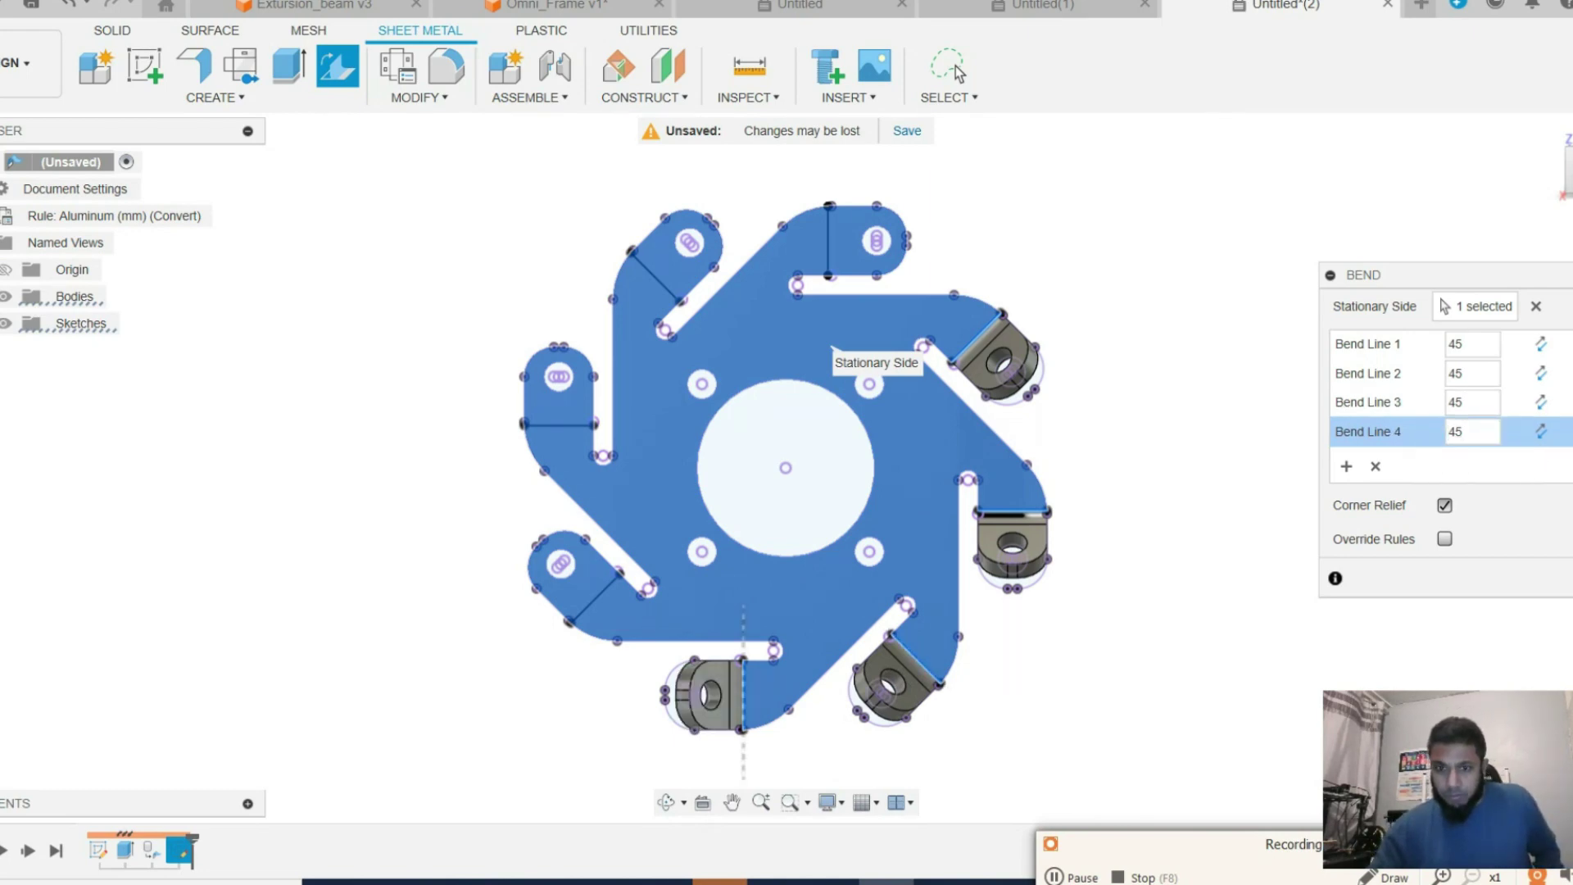
key(Return)
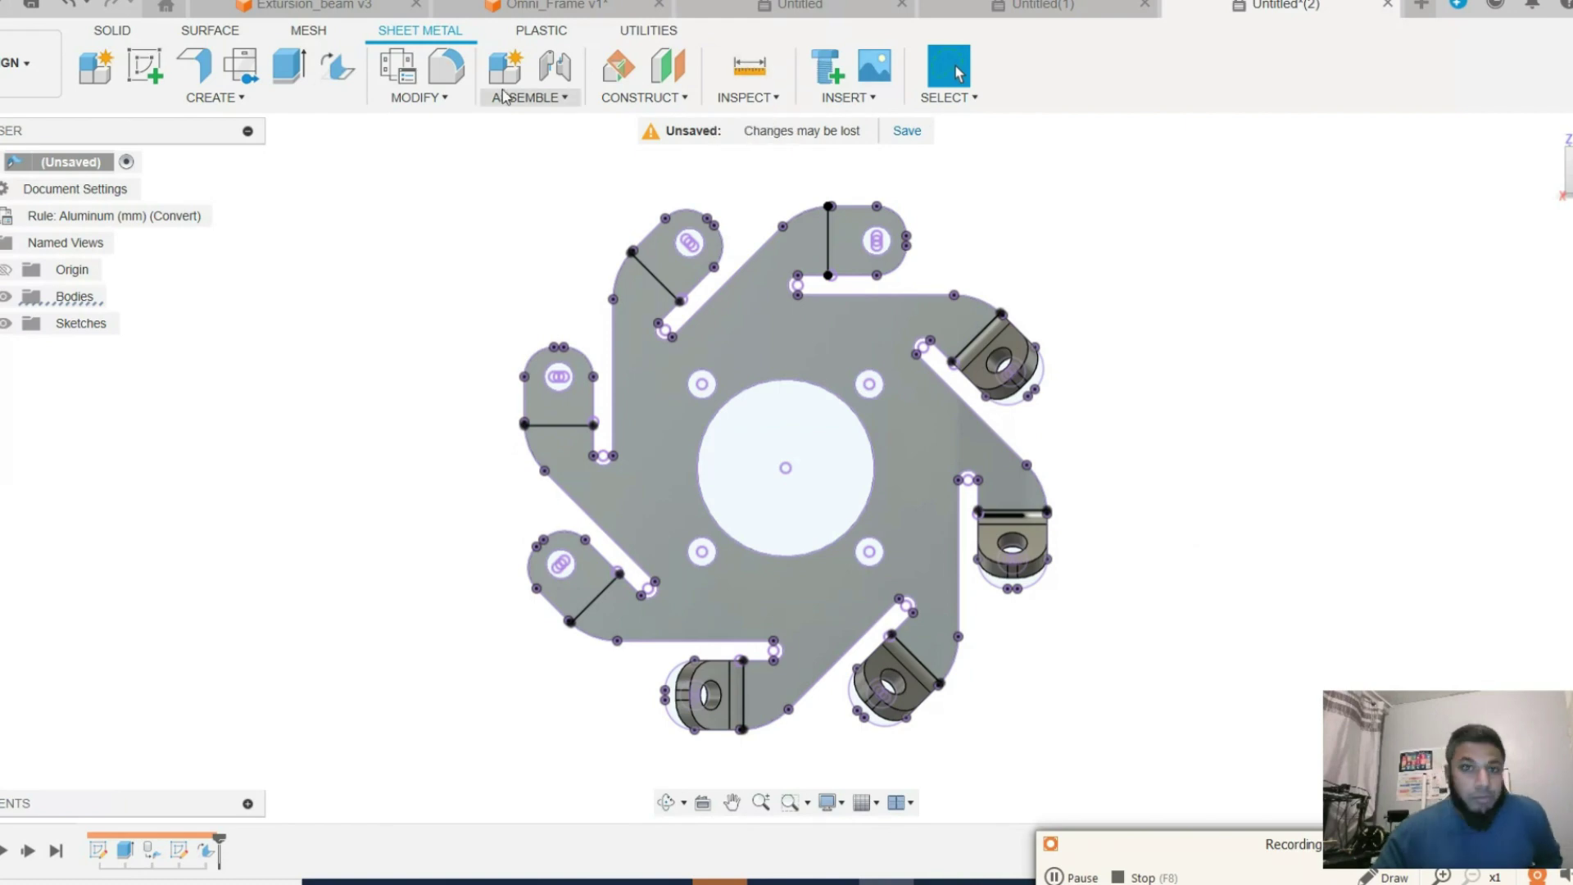
Bend the top tab up at 45°, keeping the flange body as the fixed side.
click(339, 70)
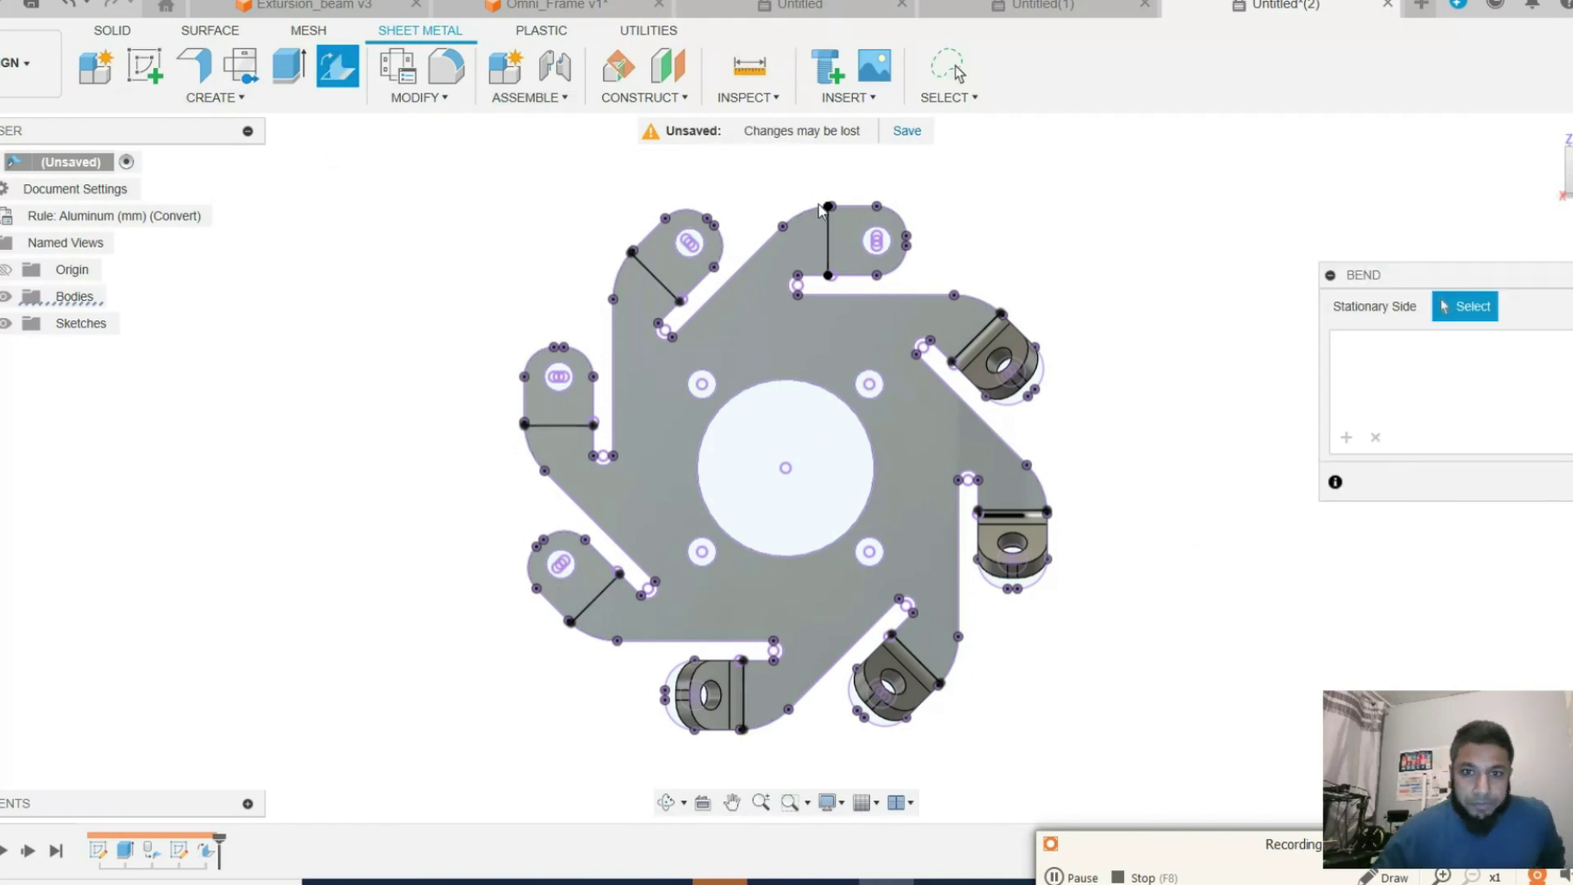
click(745, 317)
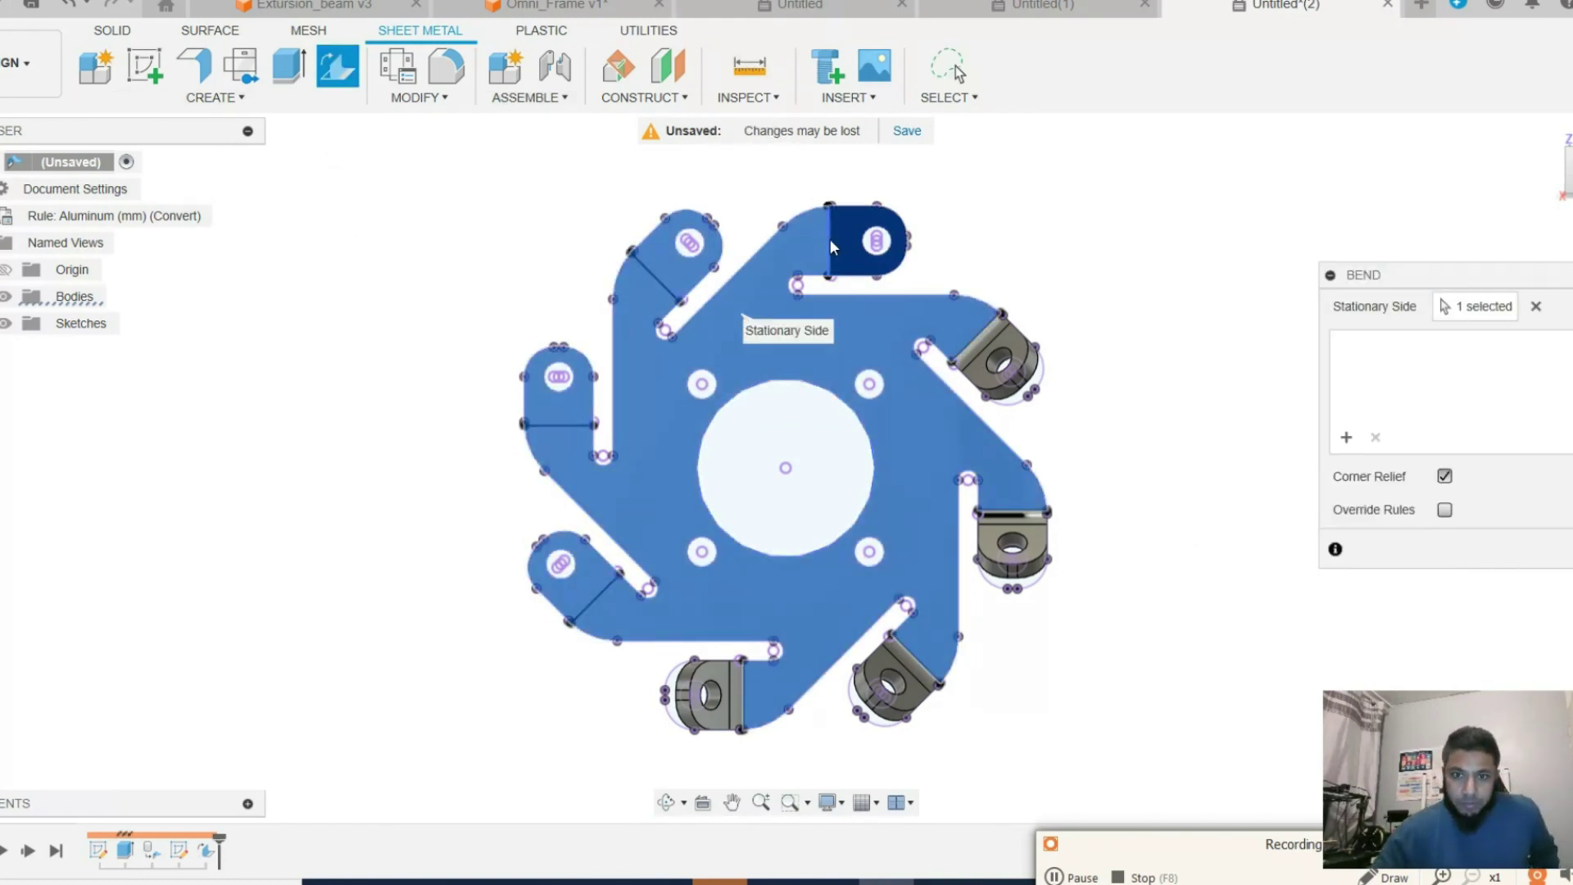
click(833, 239)
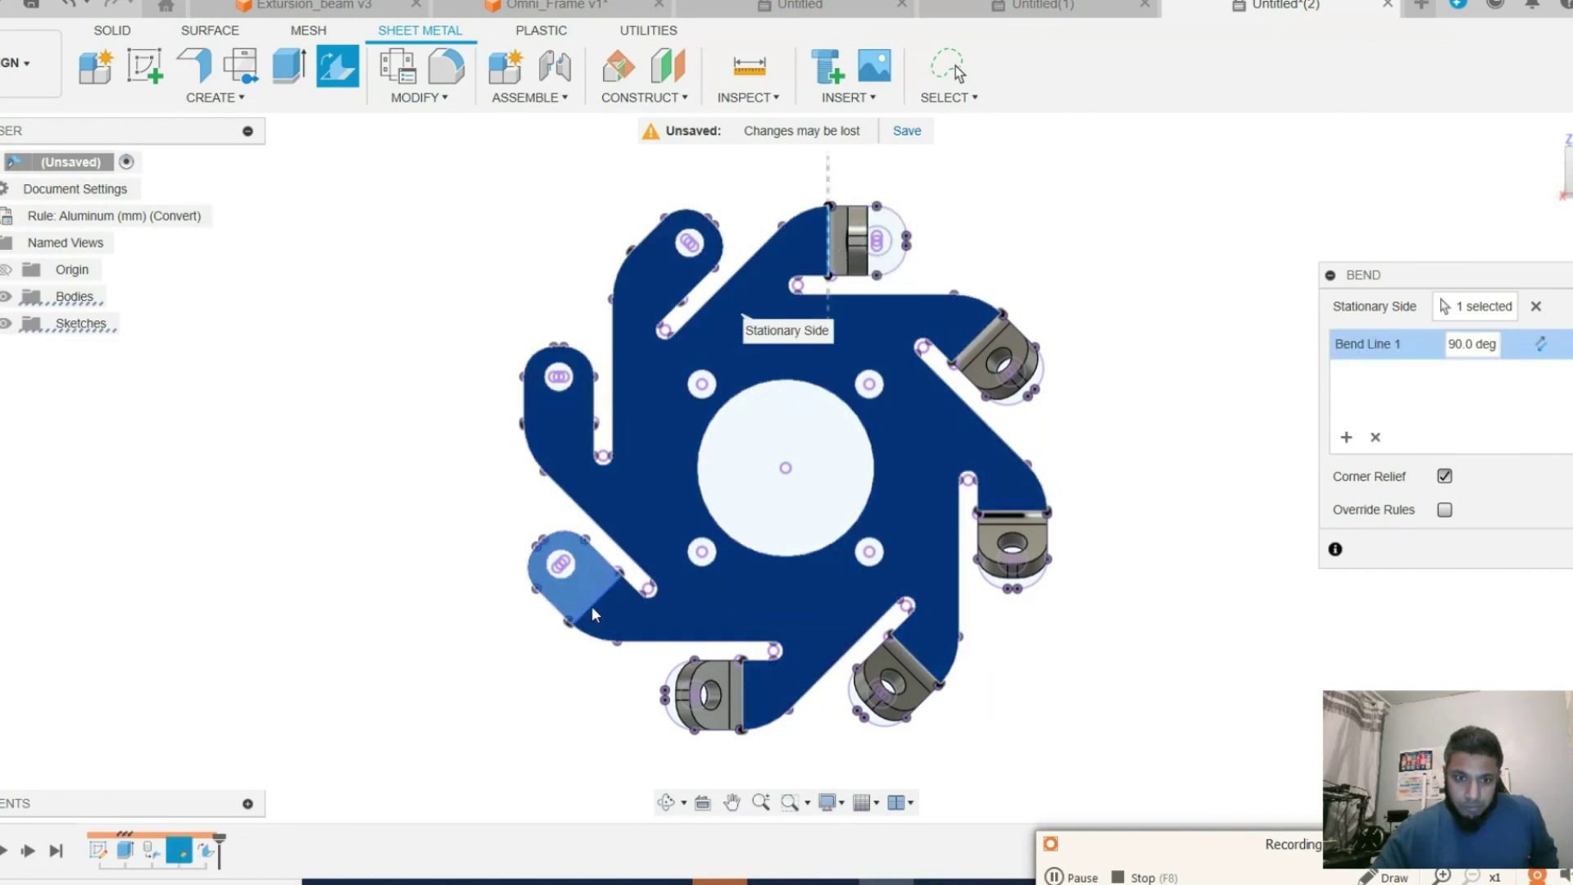
click(1447, 345)
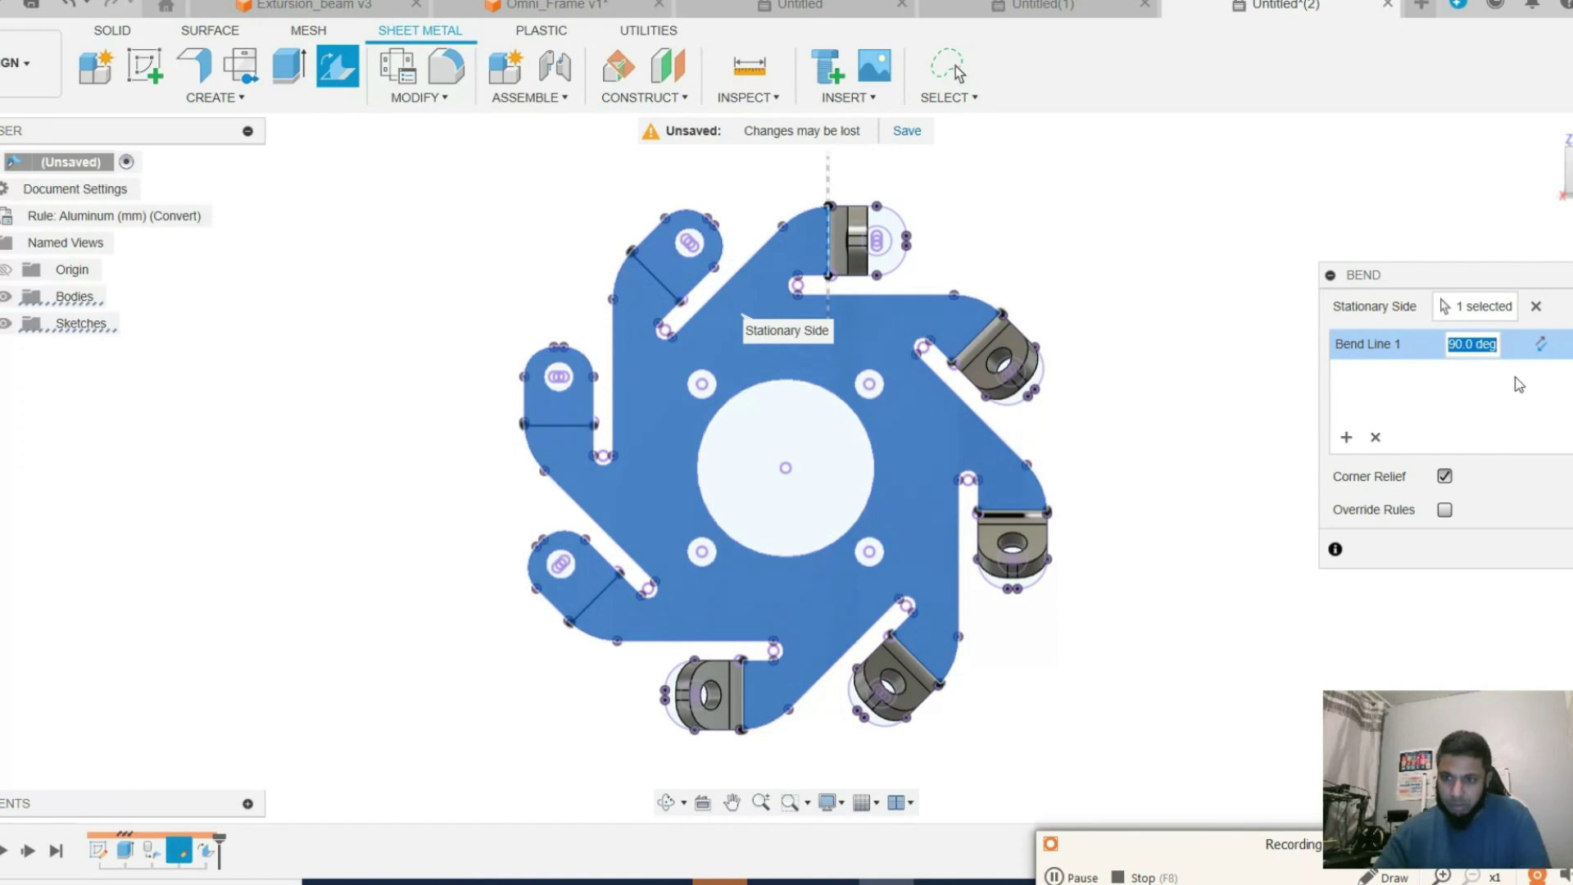
text(45)
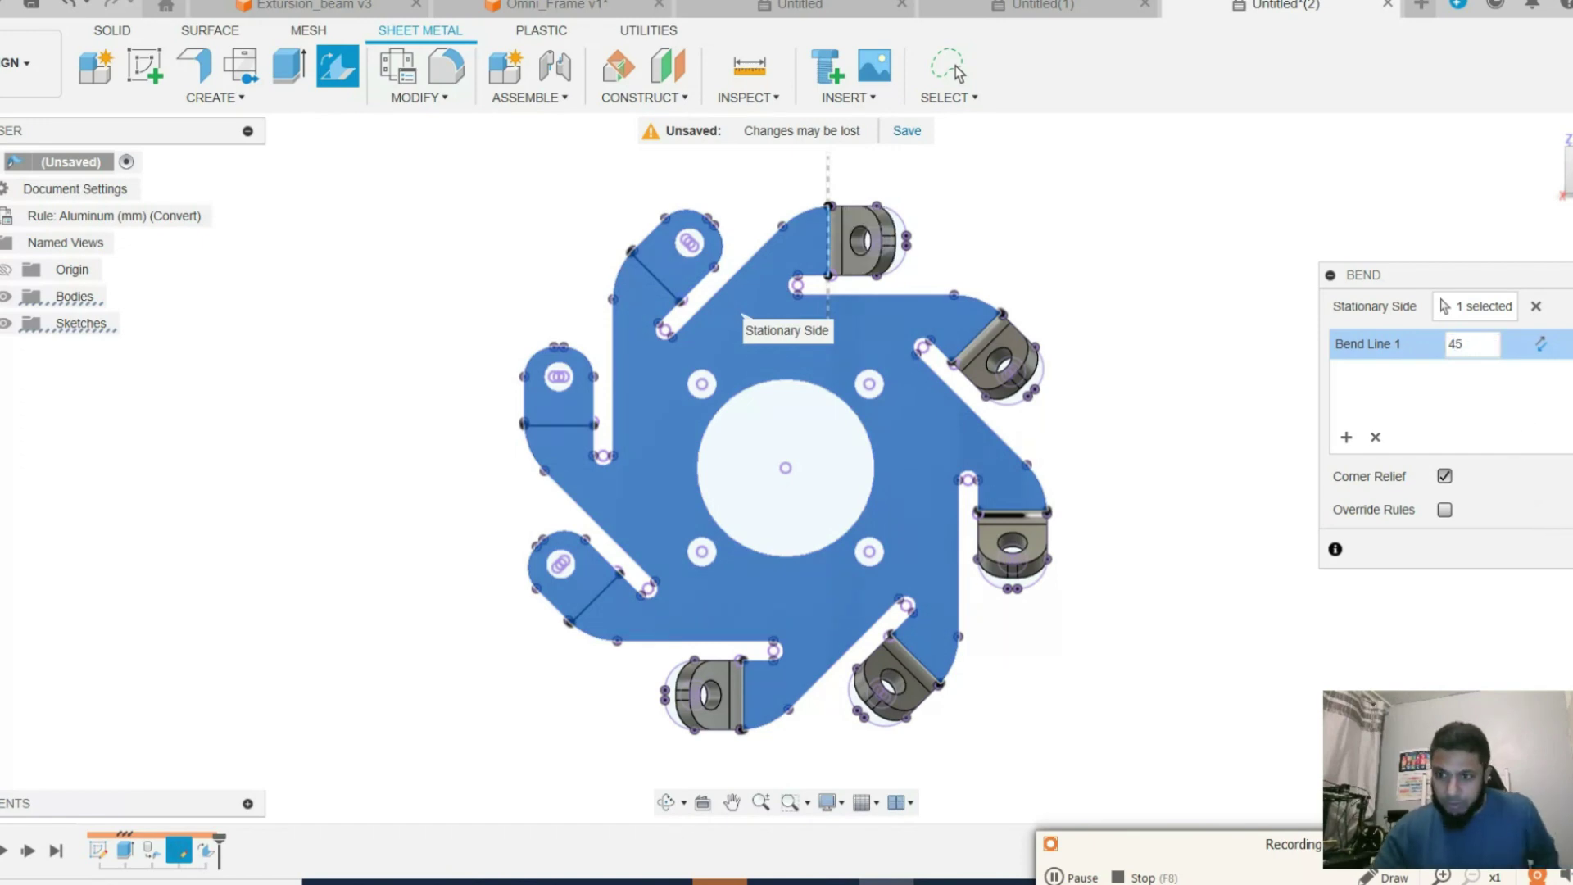
key(Return)
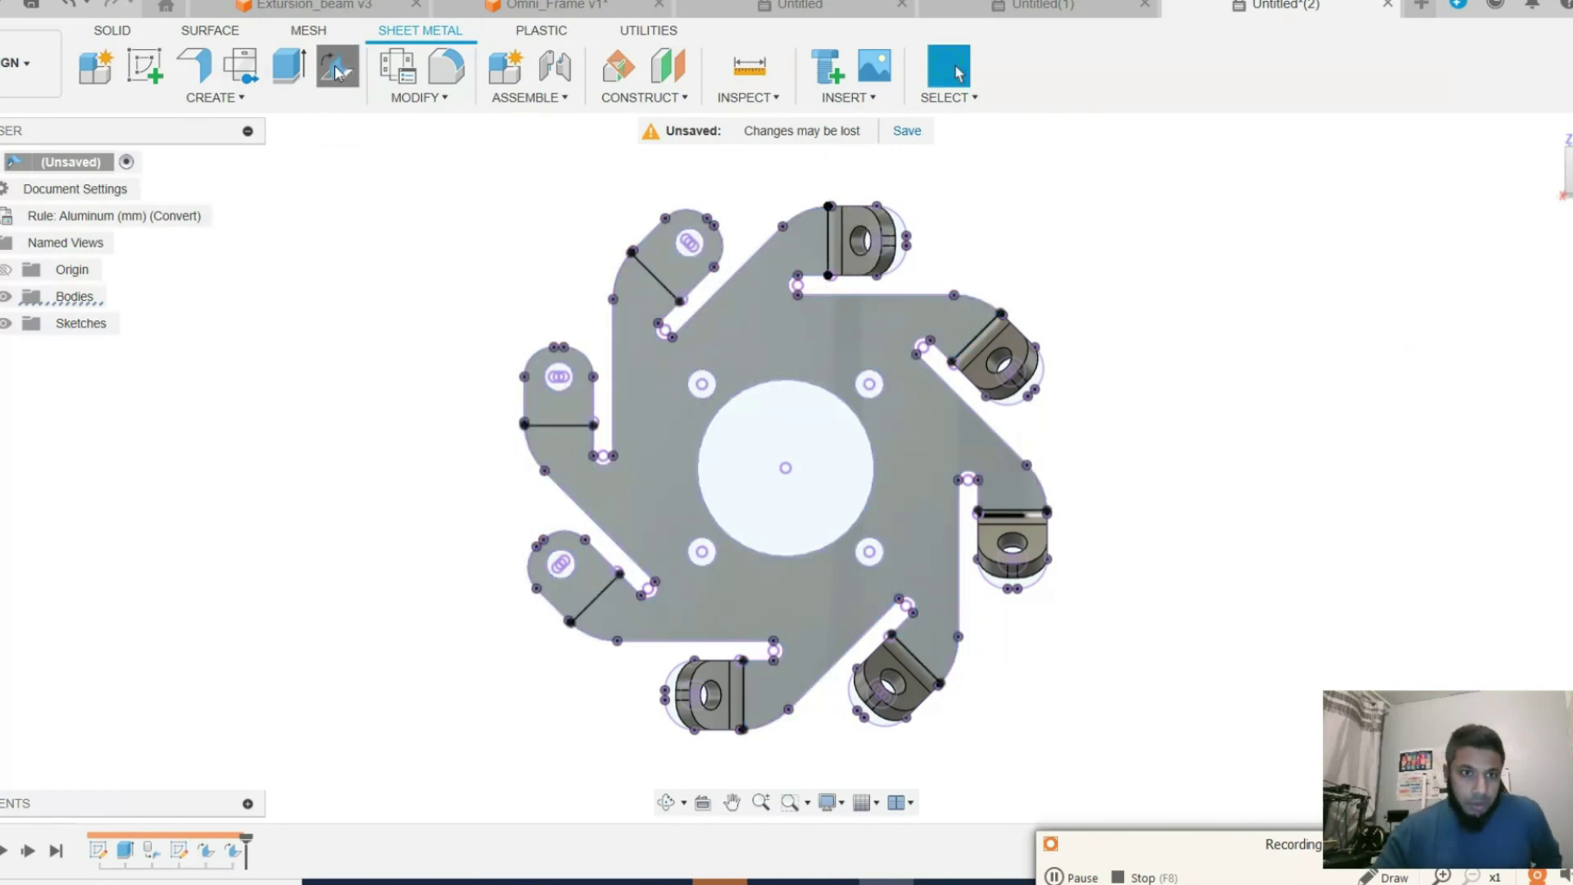
key(Return)
Rotate the view a quarter turn with the ViewCube and cancel the pending bend.
click(765, 331)
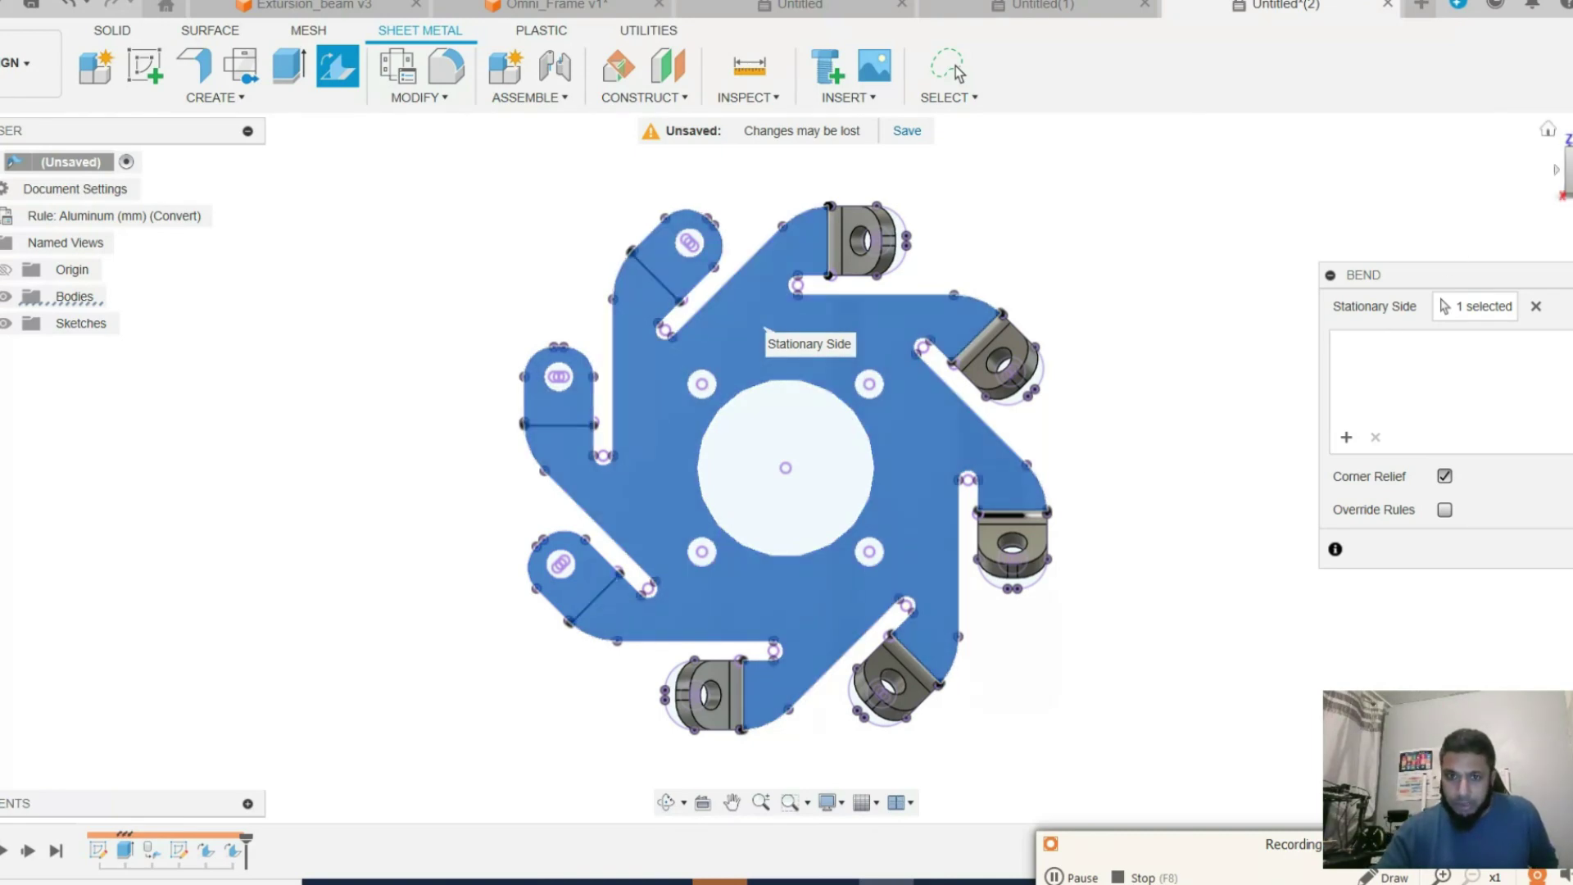
click(1547, 129)
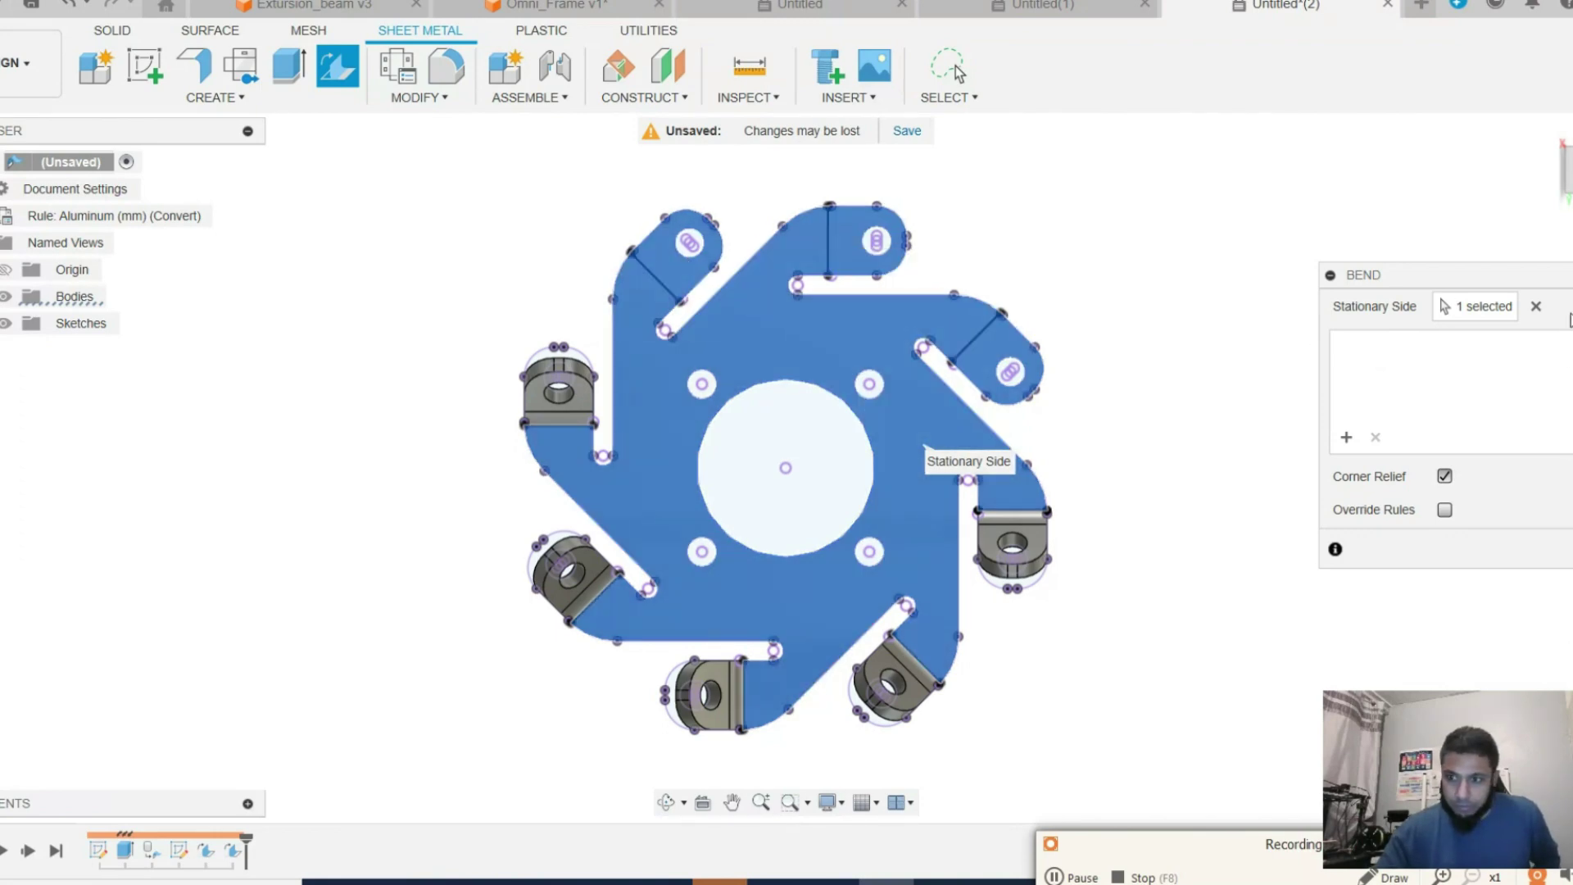
drag(1531, 267, 1406, 267)
key(Escape)
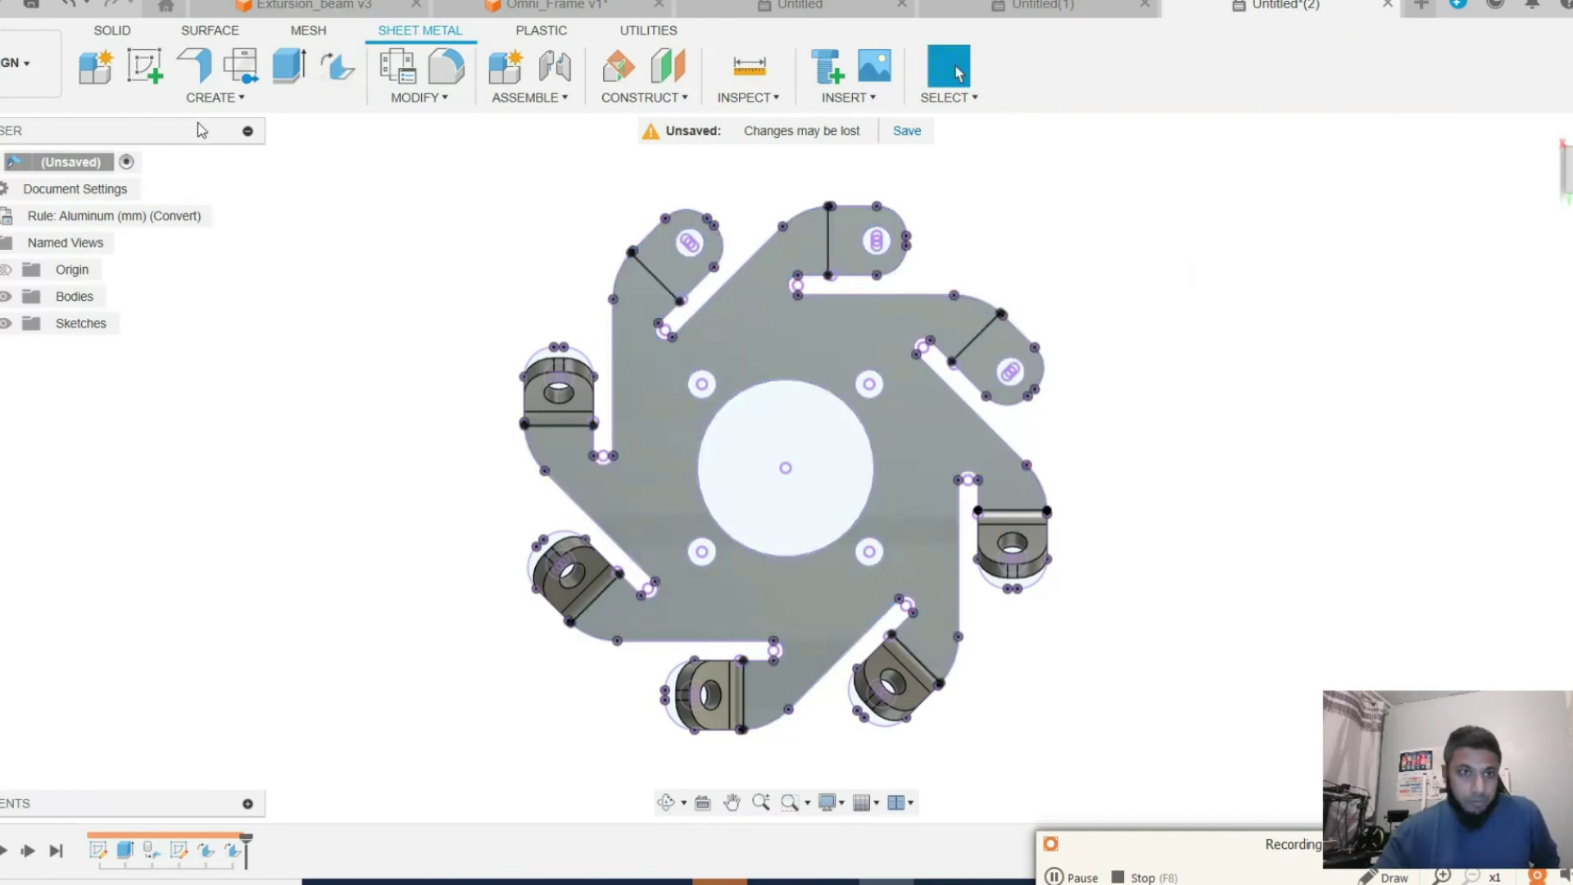
Start a bend near the upper-left tab, then abandon the mistaken whole-body bend.
click(338, 65)
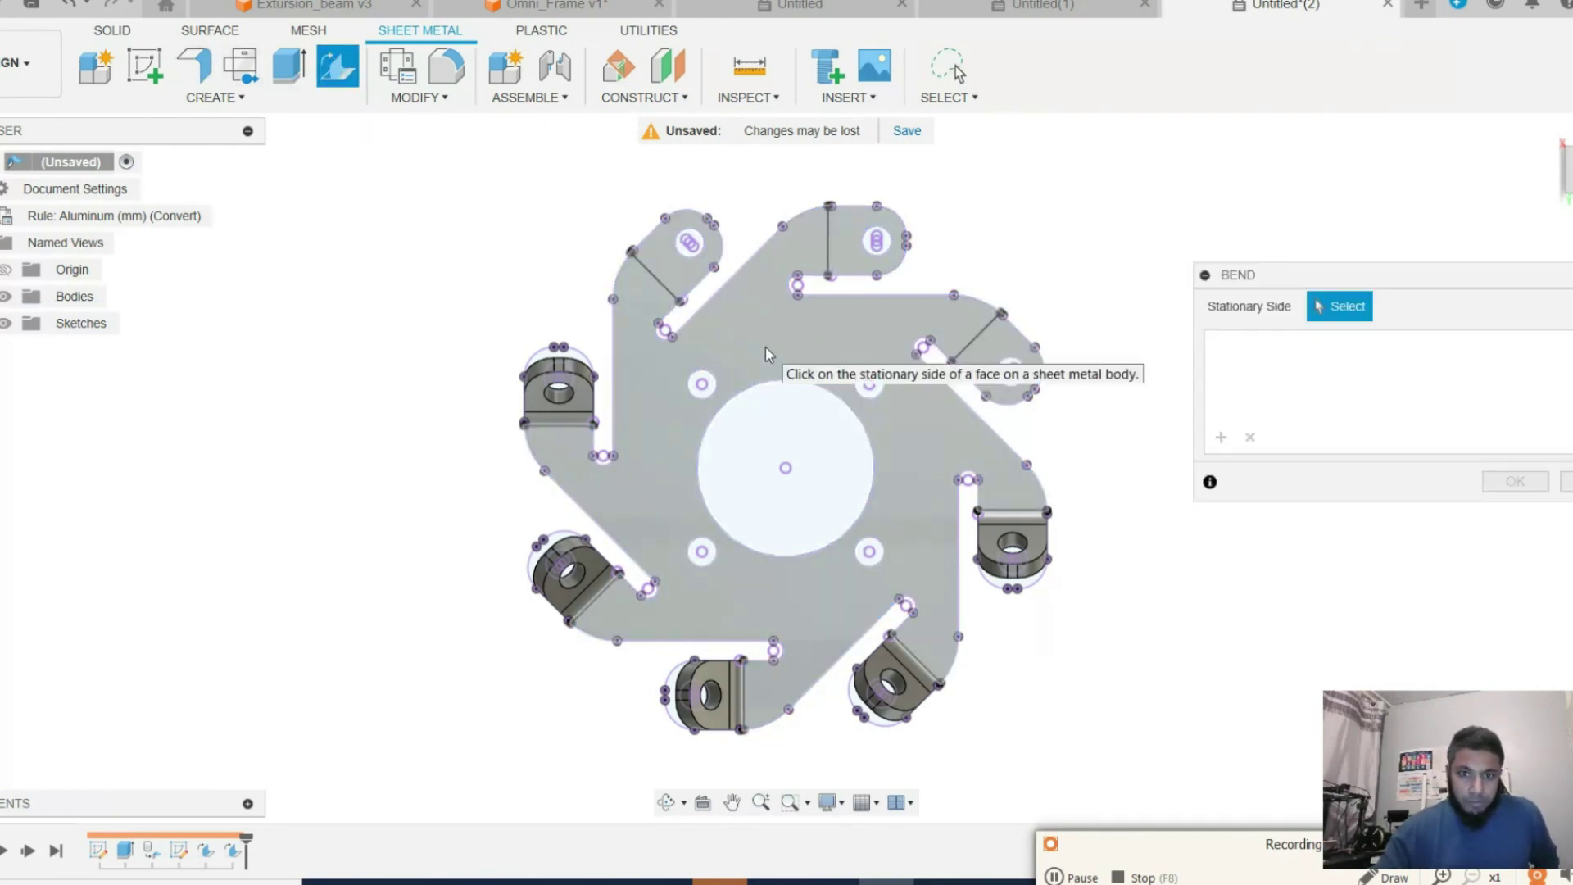
click(765, 347)
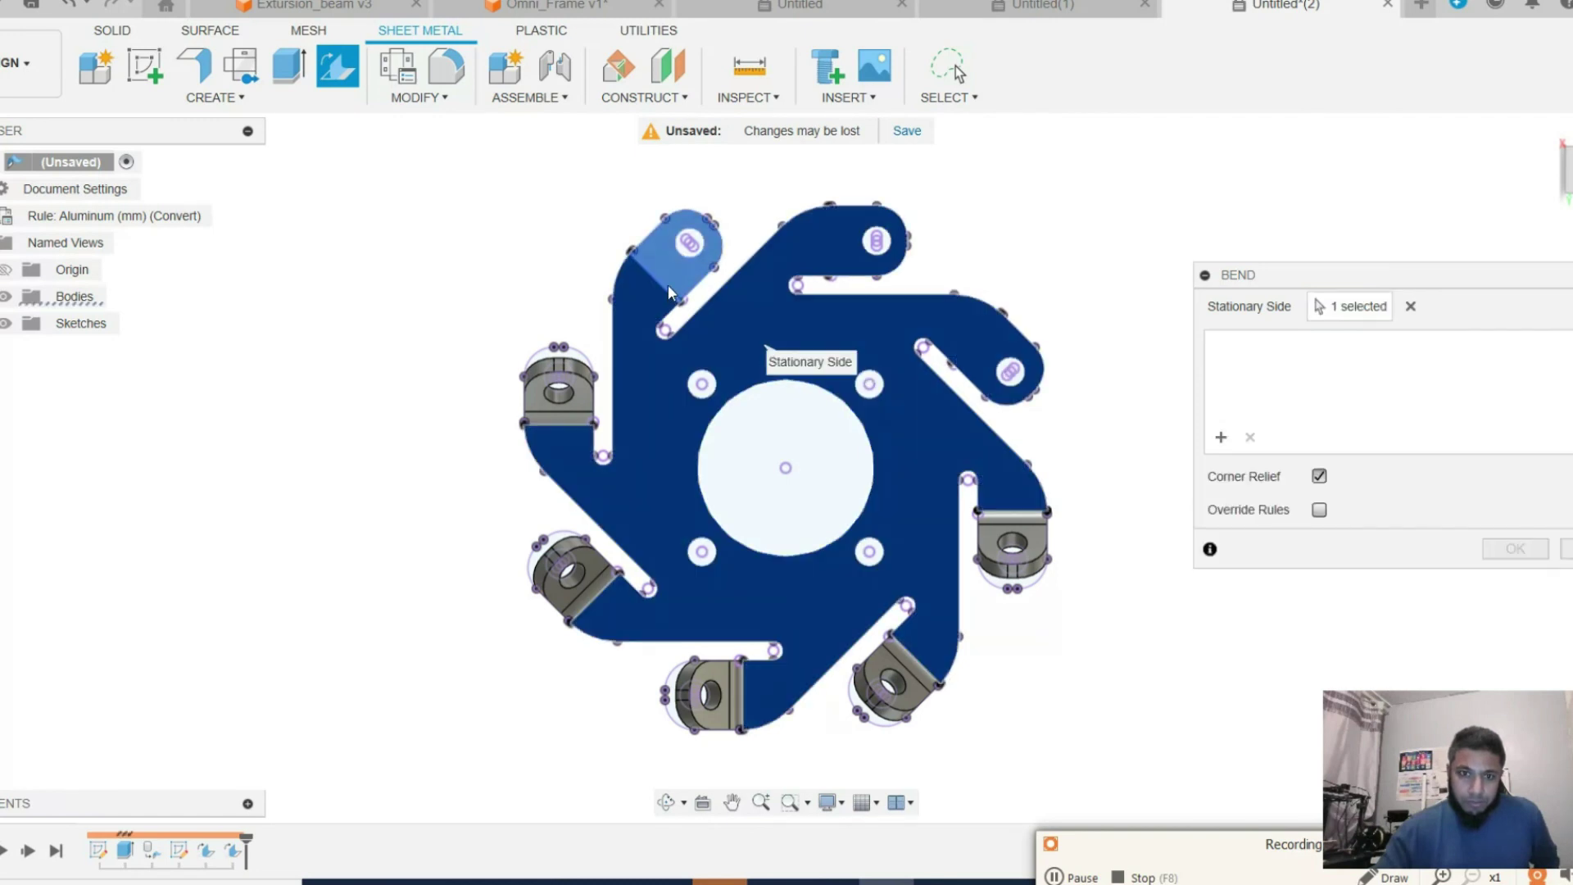
click(667, 284)
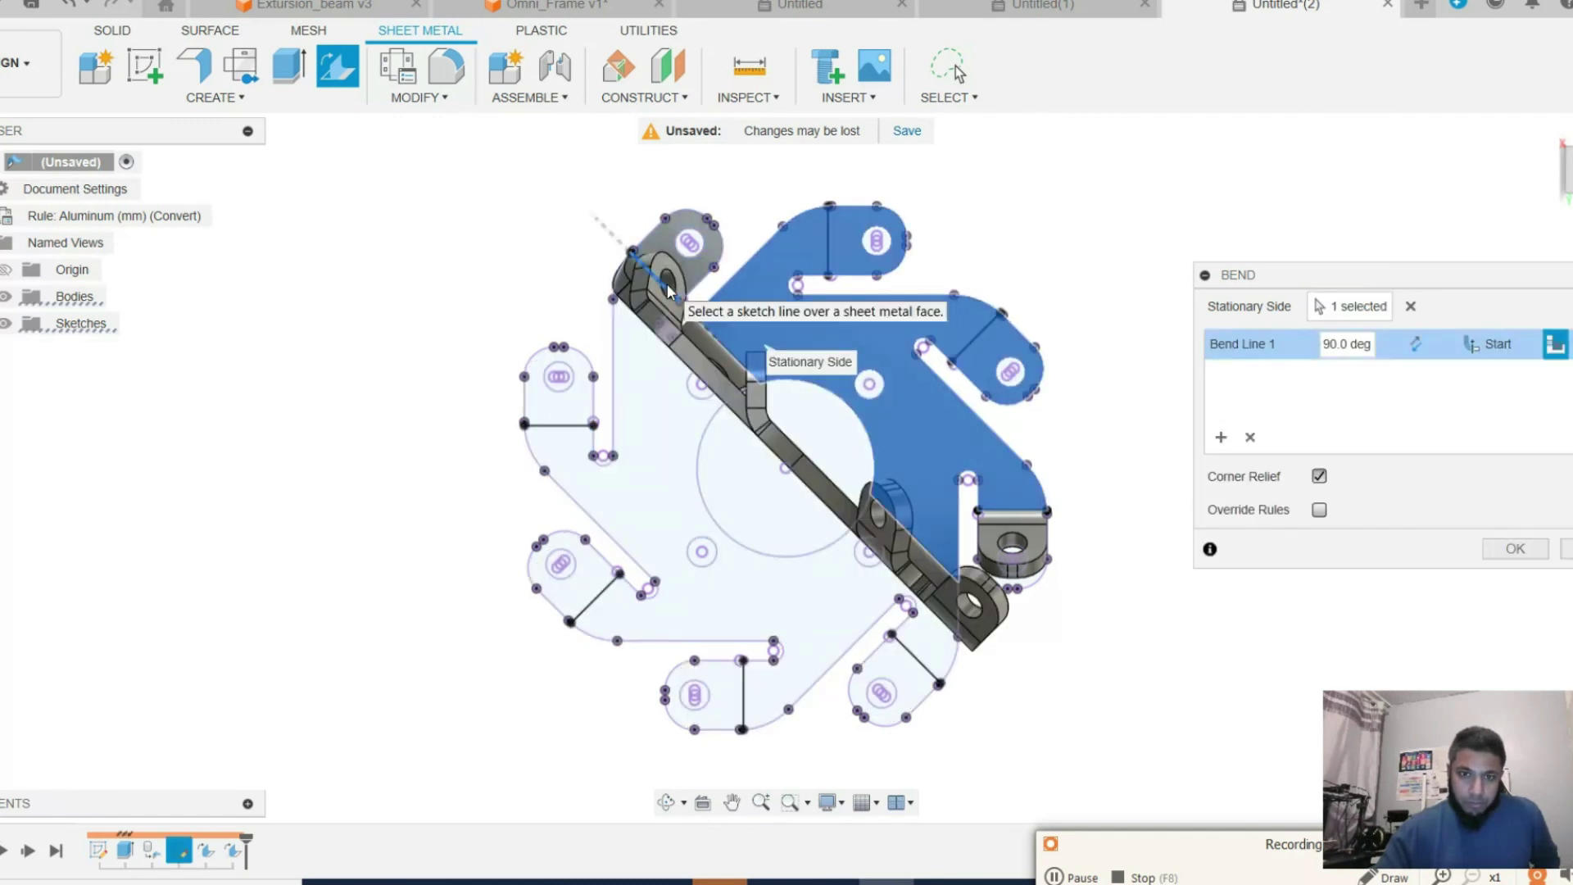
key(Return)
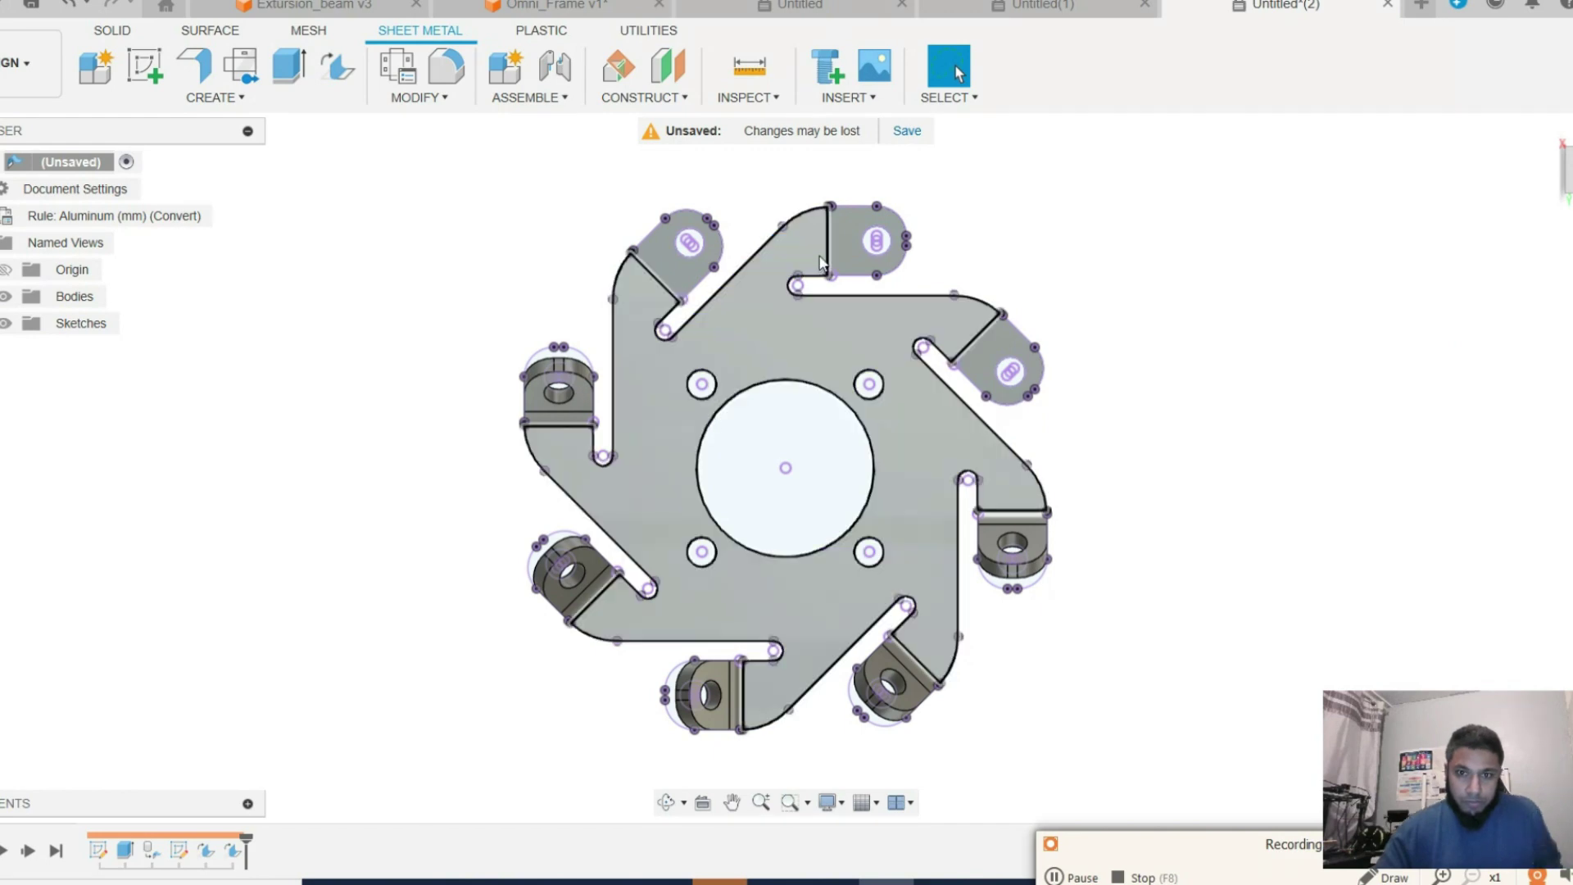
Bend the top and upper-right tabs together, setting both bend angles to 45°.
click(336, 72)
click(784, 272)
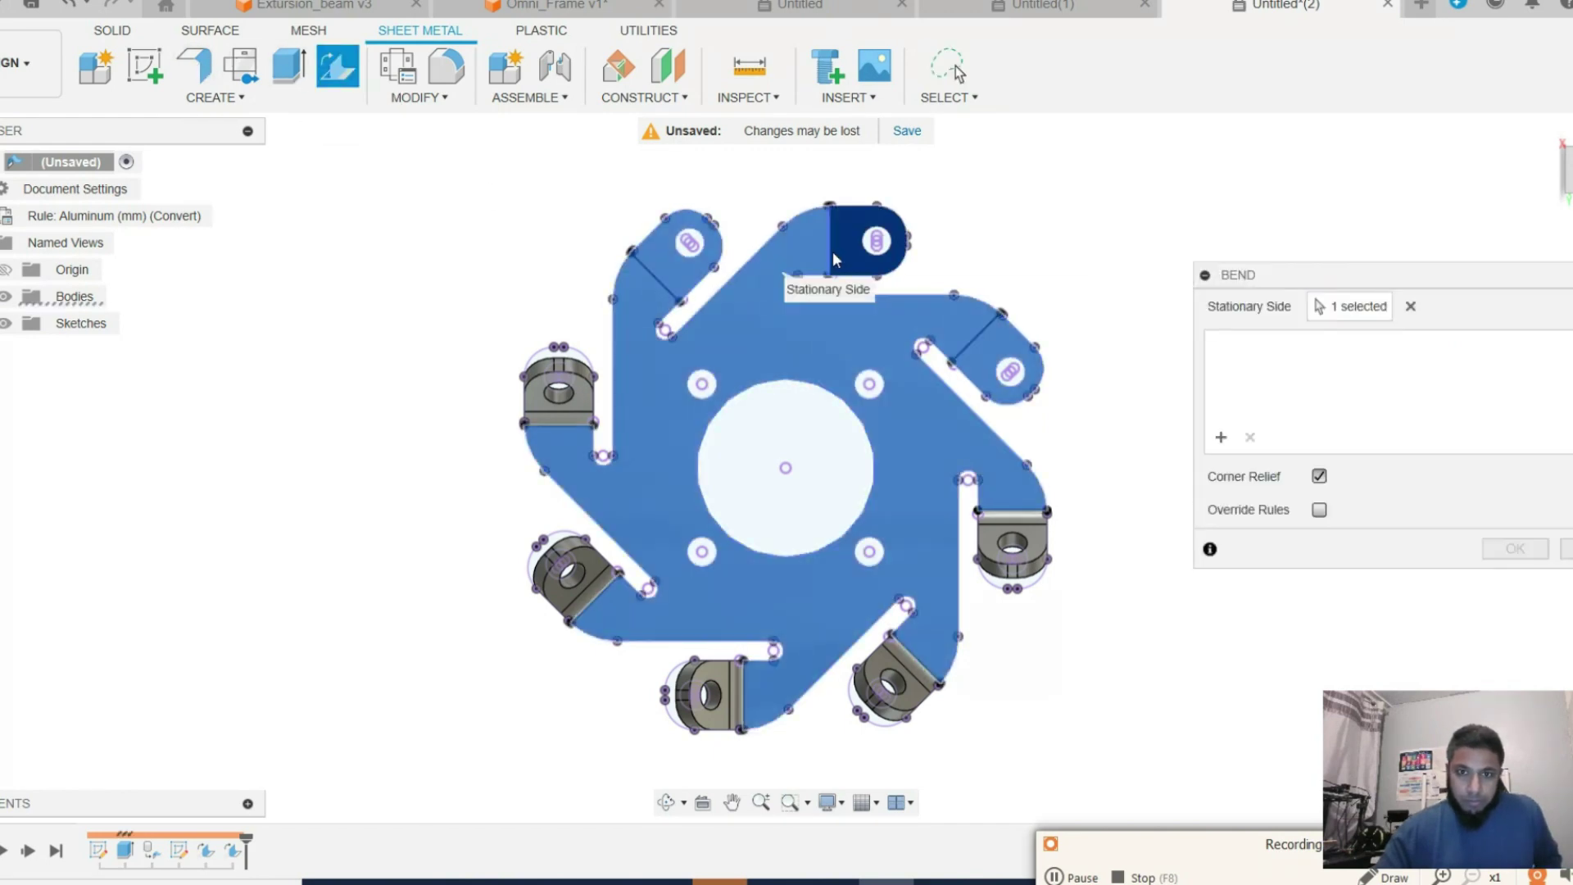
click(831, 249)
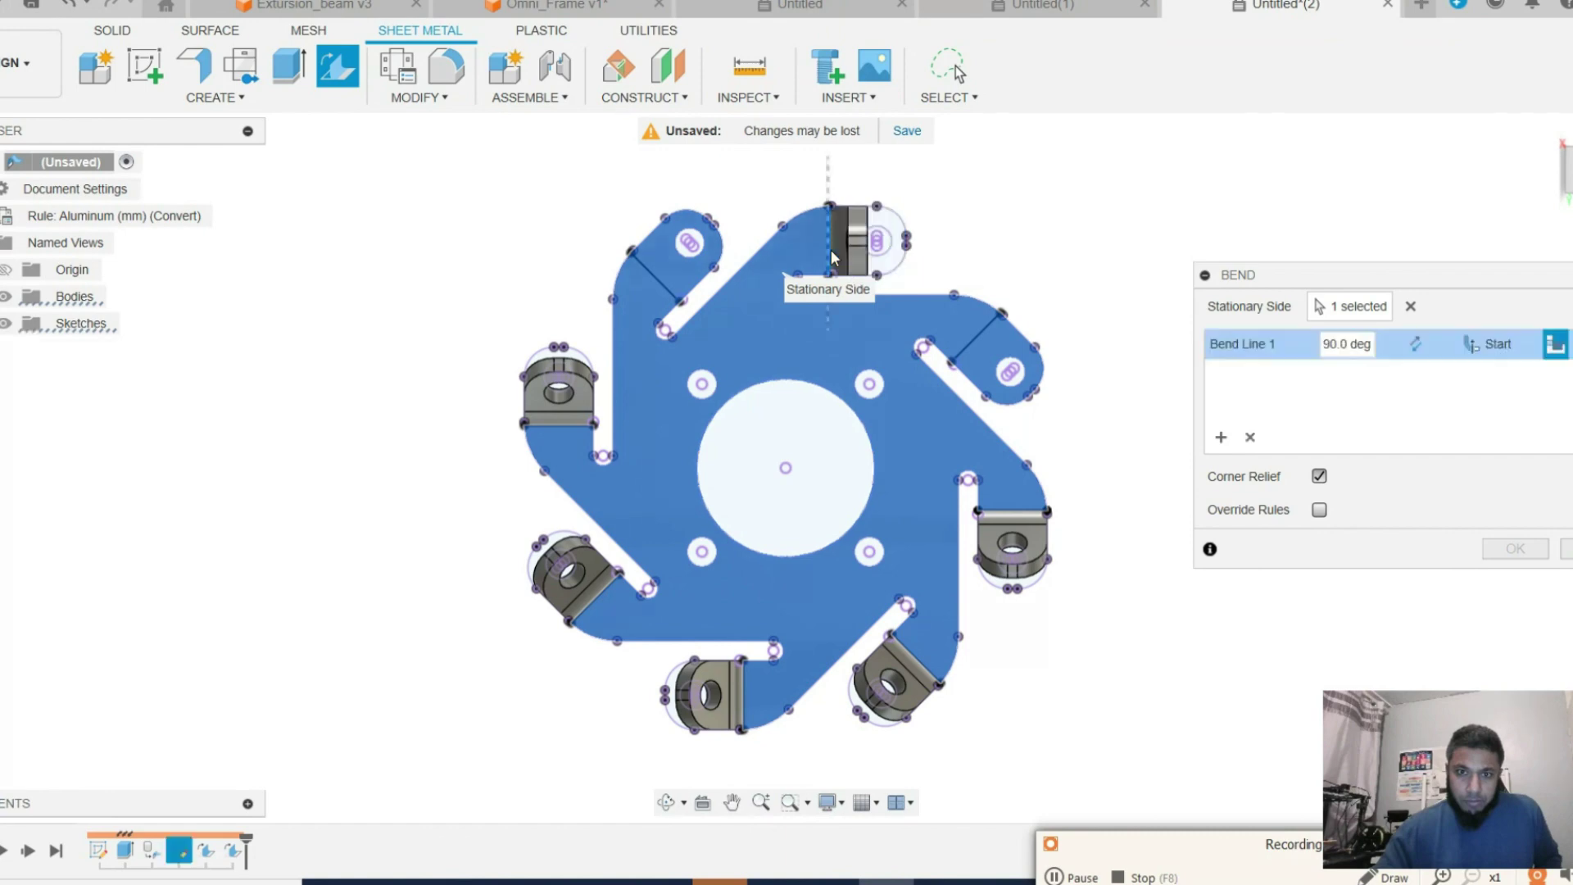
click(973, 341)
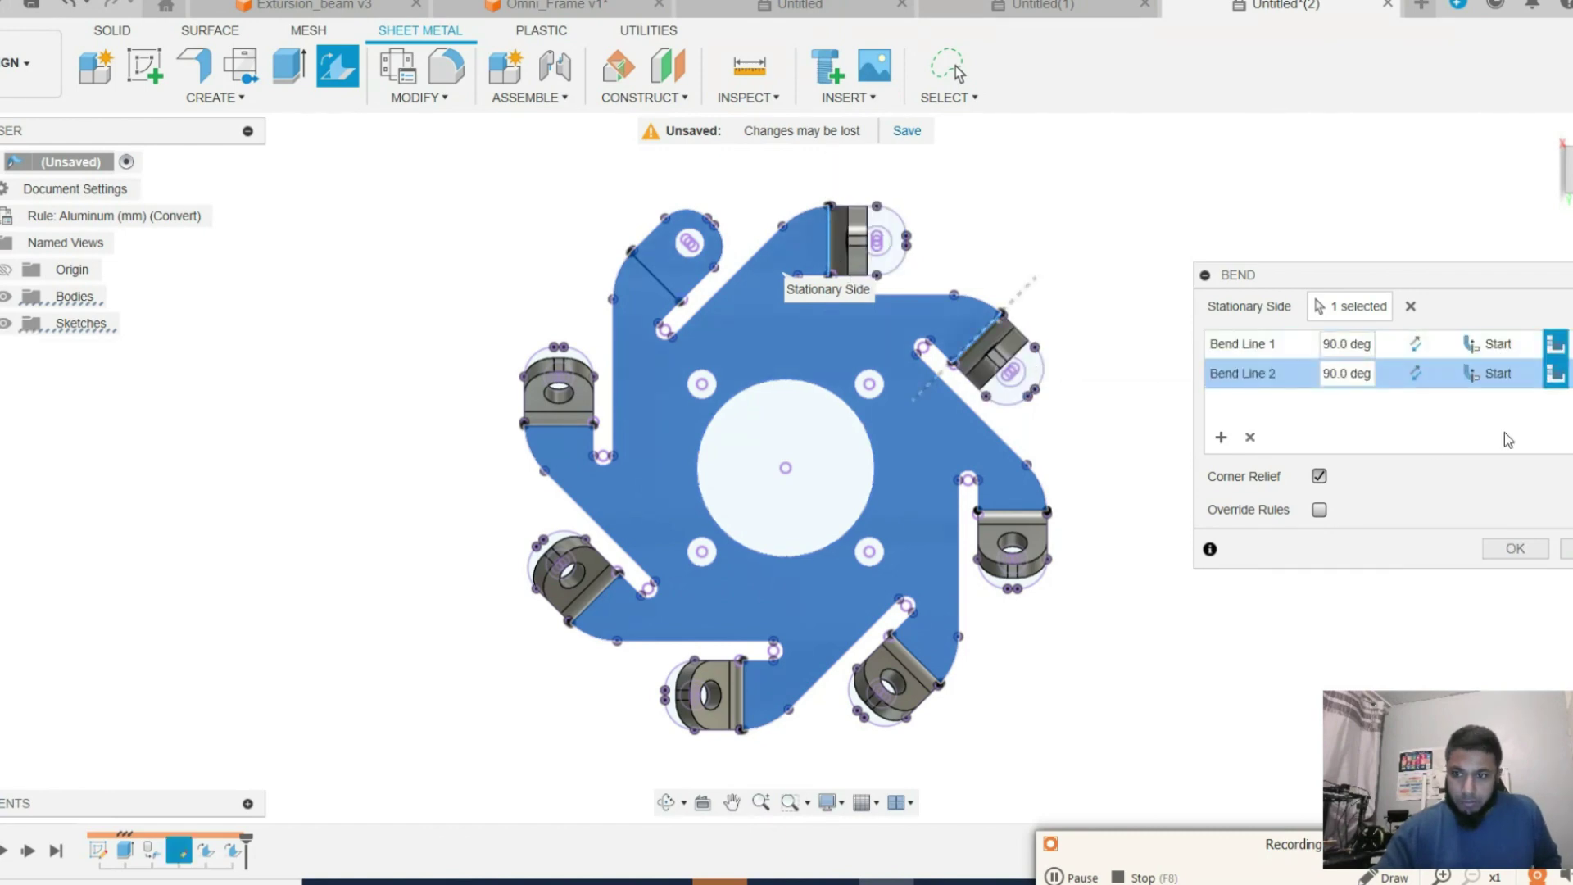
click(1335, 344)
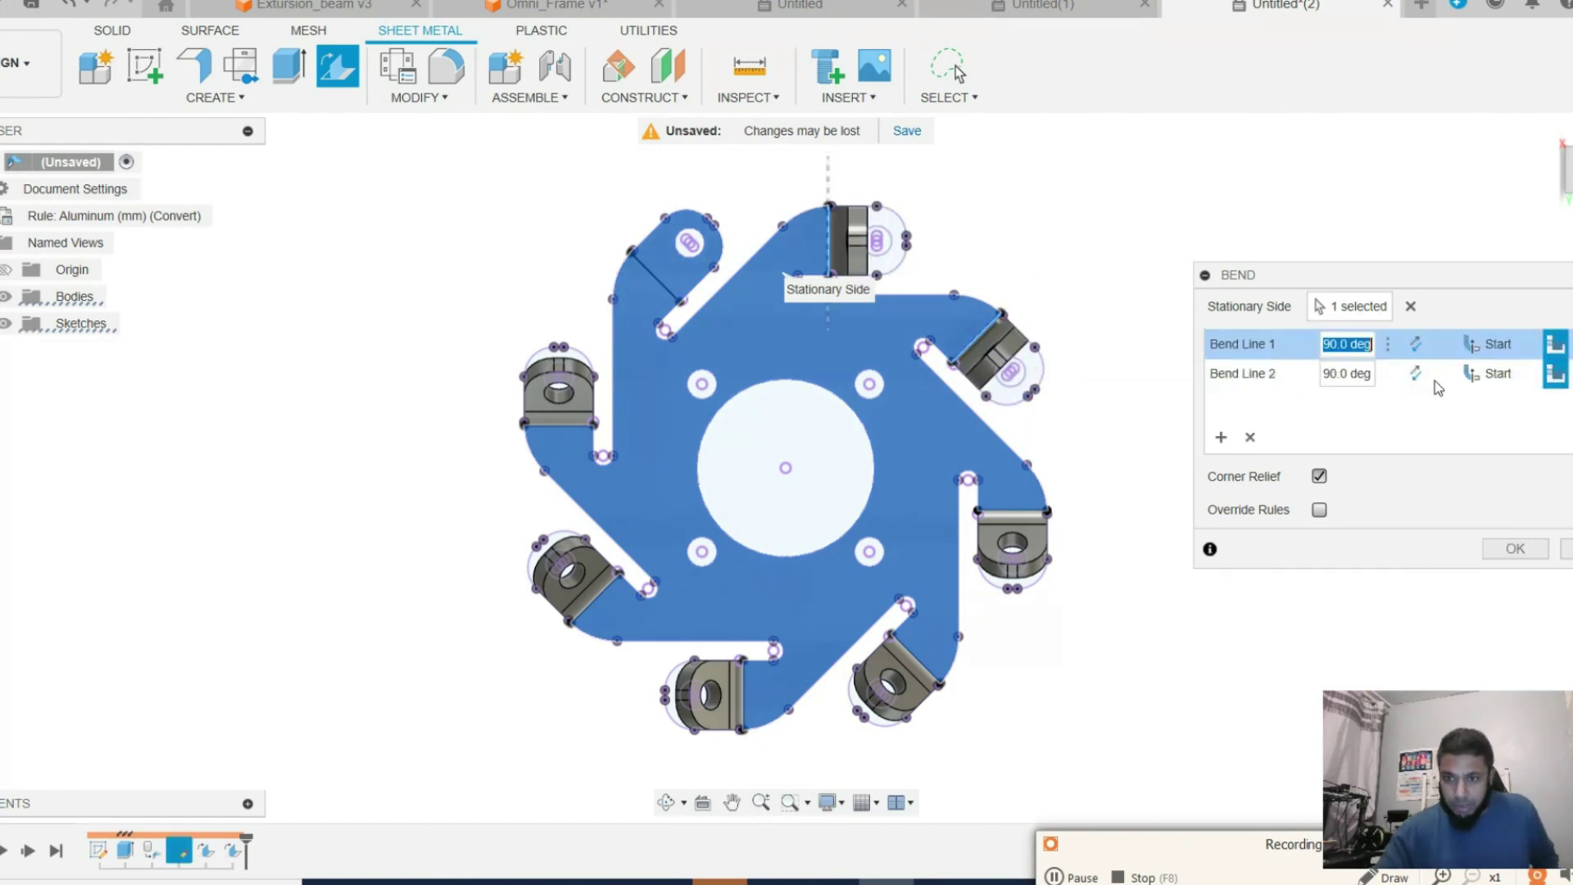
text(45)
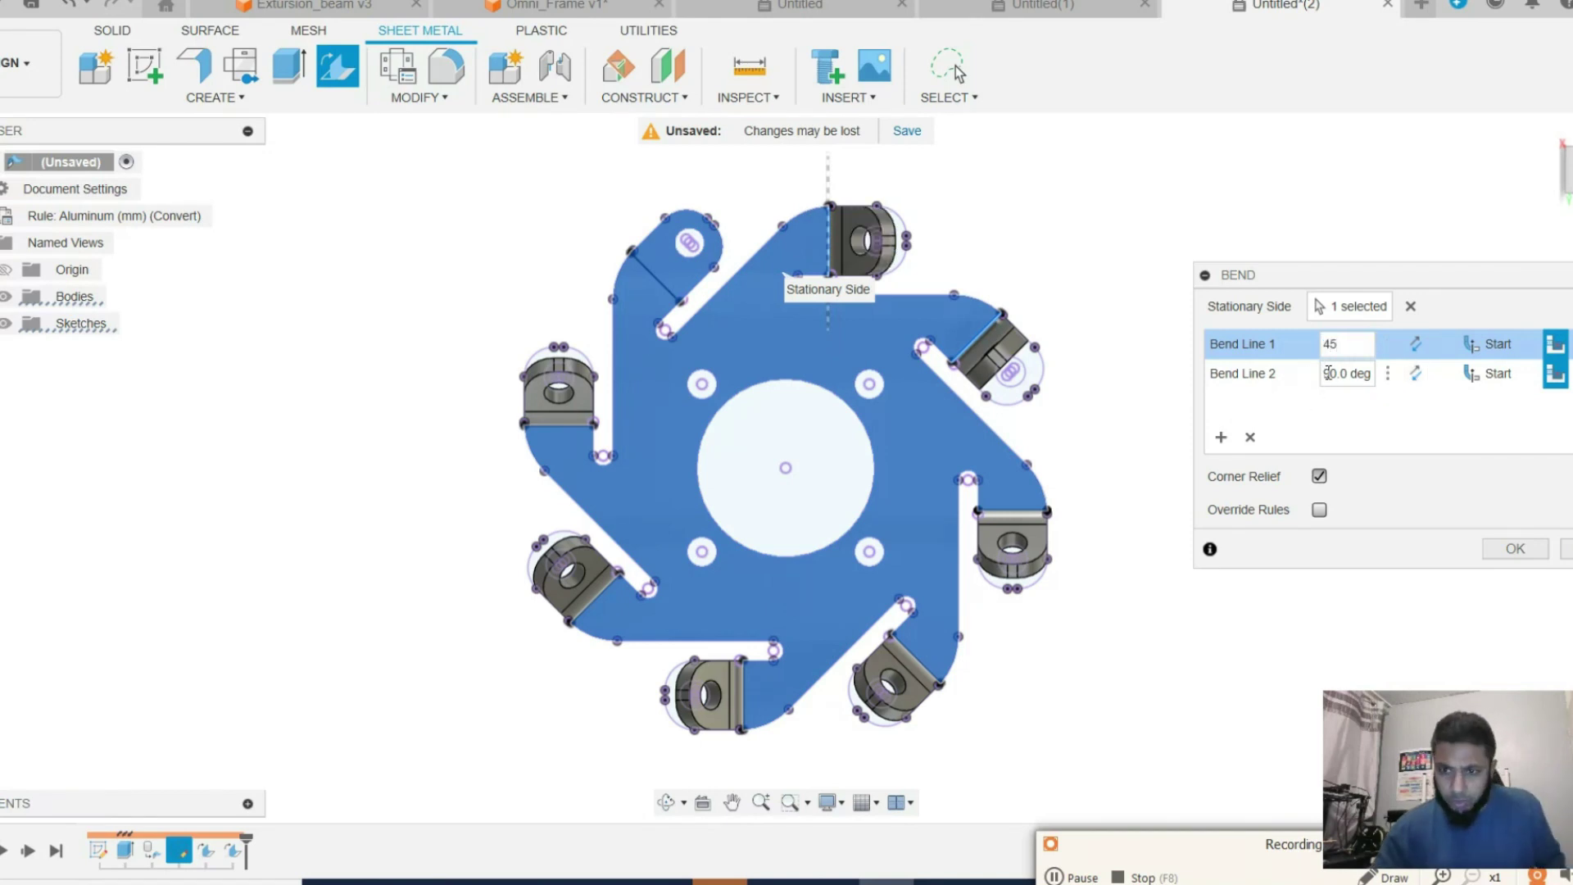
click(1335, 373)
text(45)
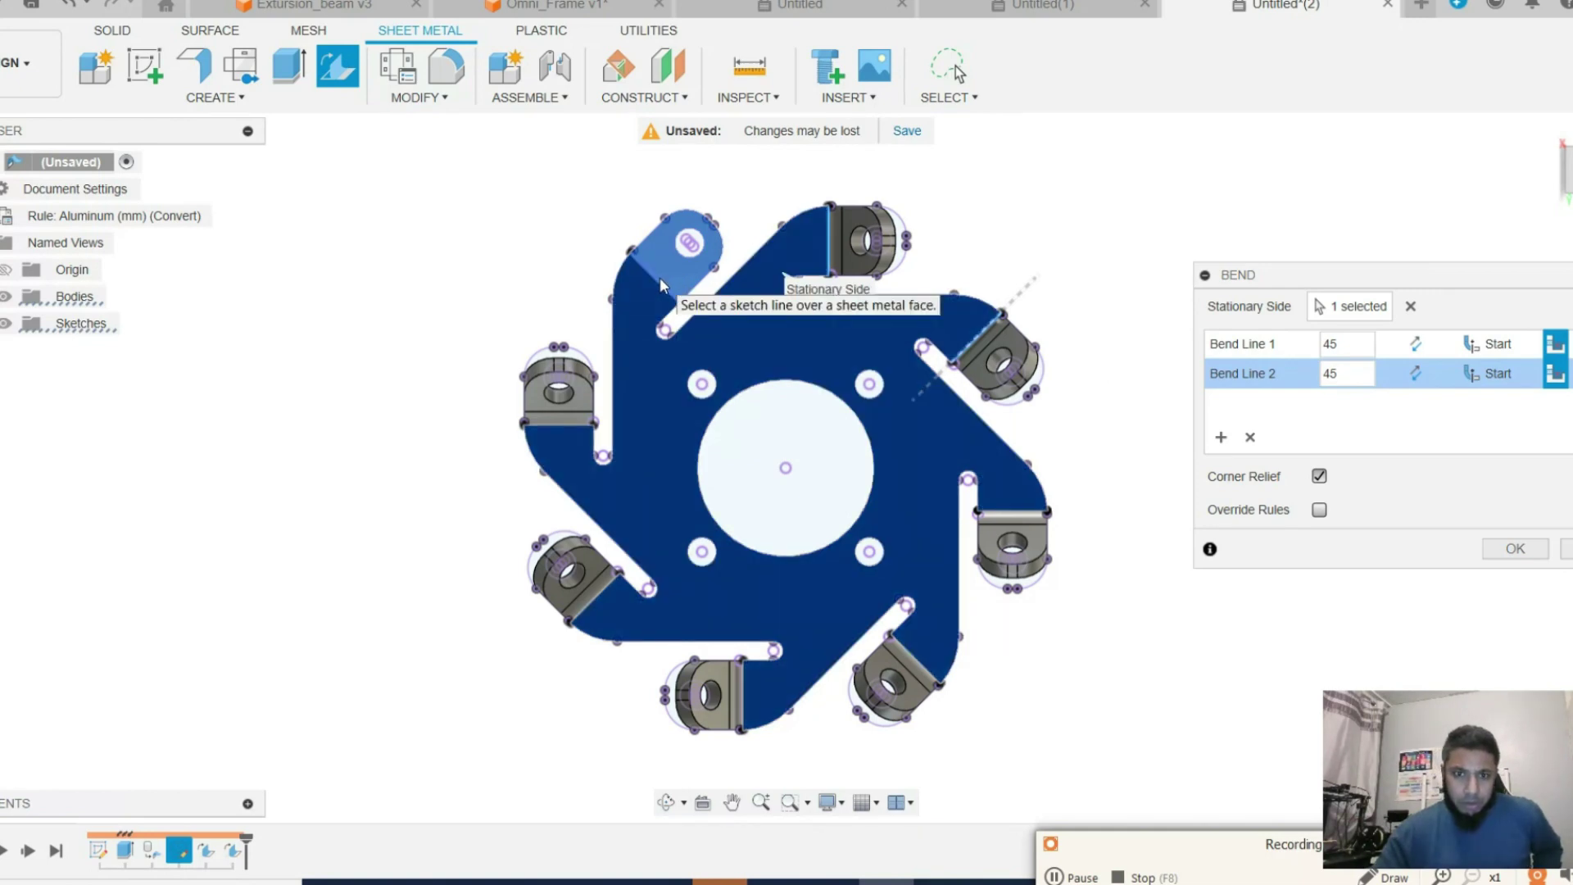
click(660, 276)
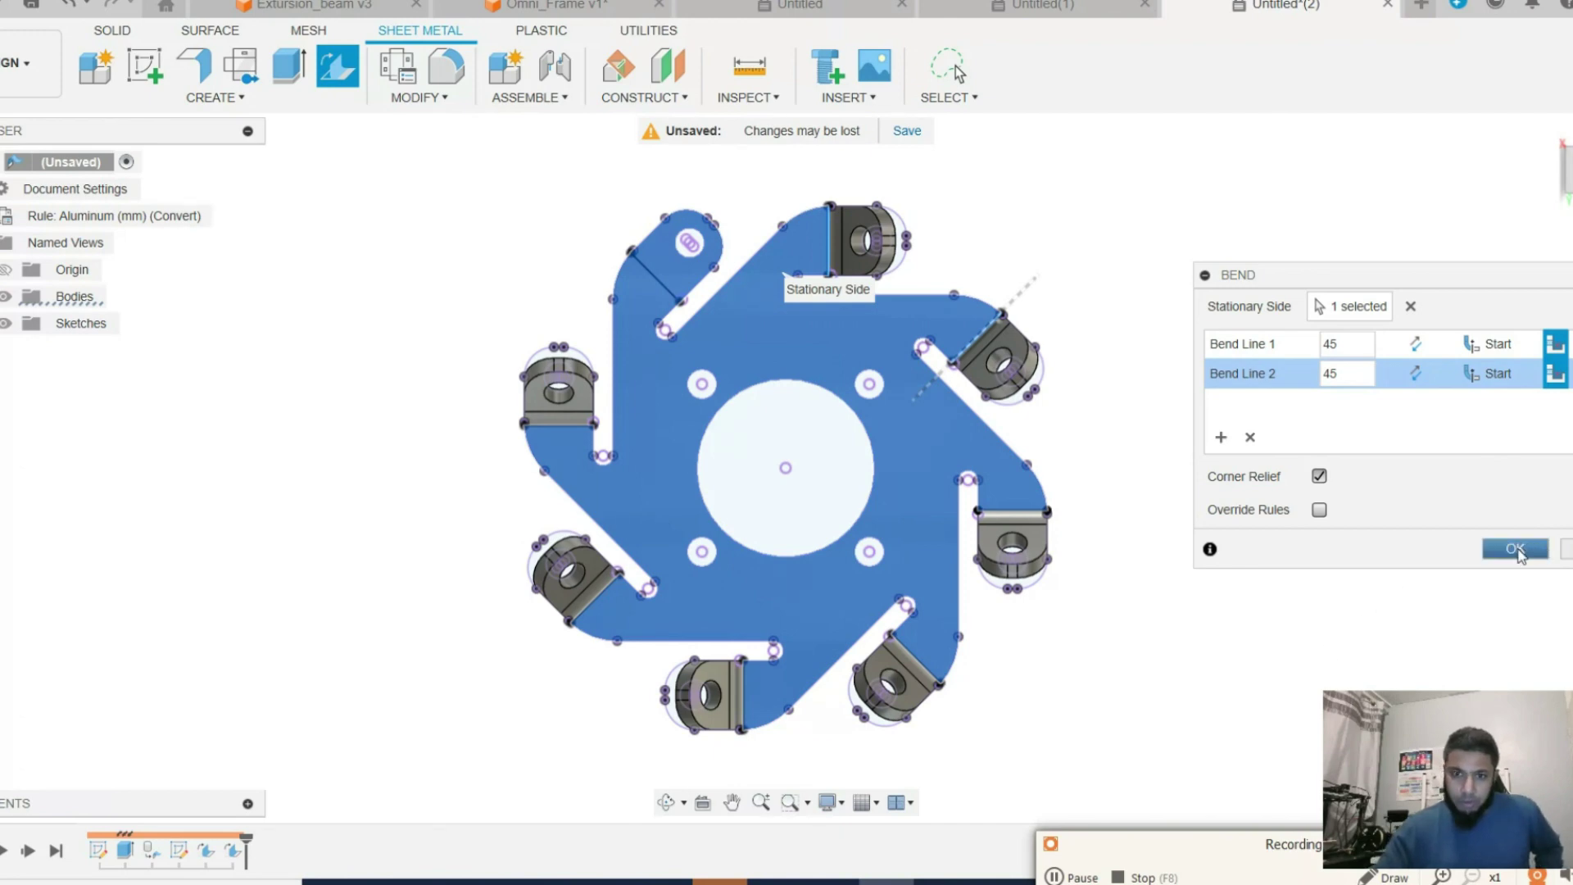
click(1515, 549)
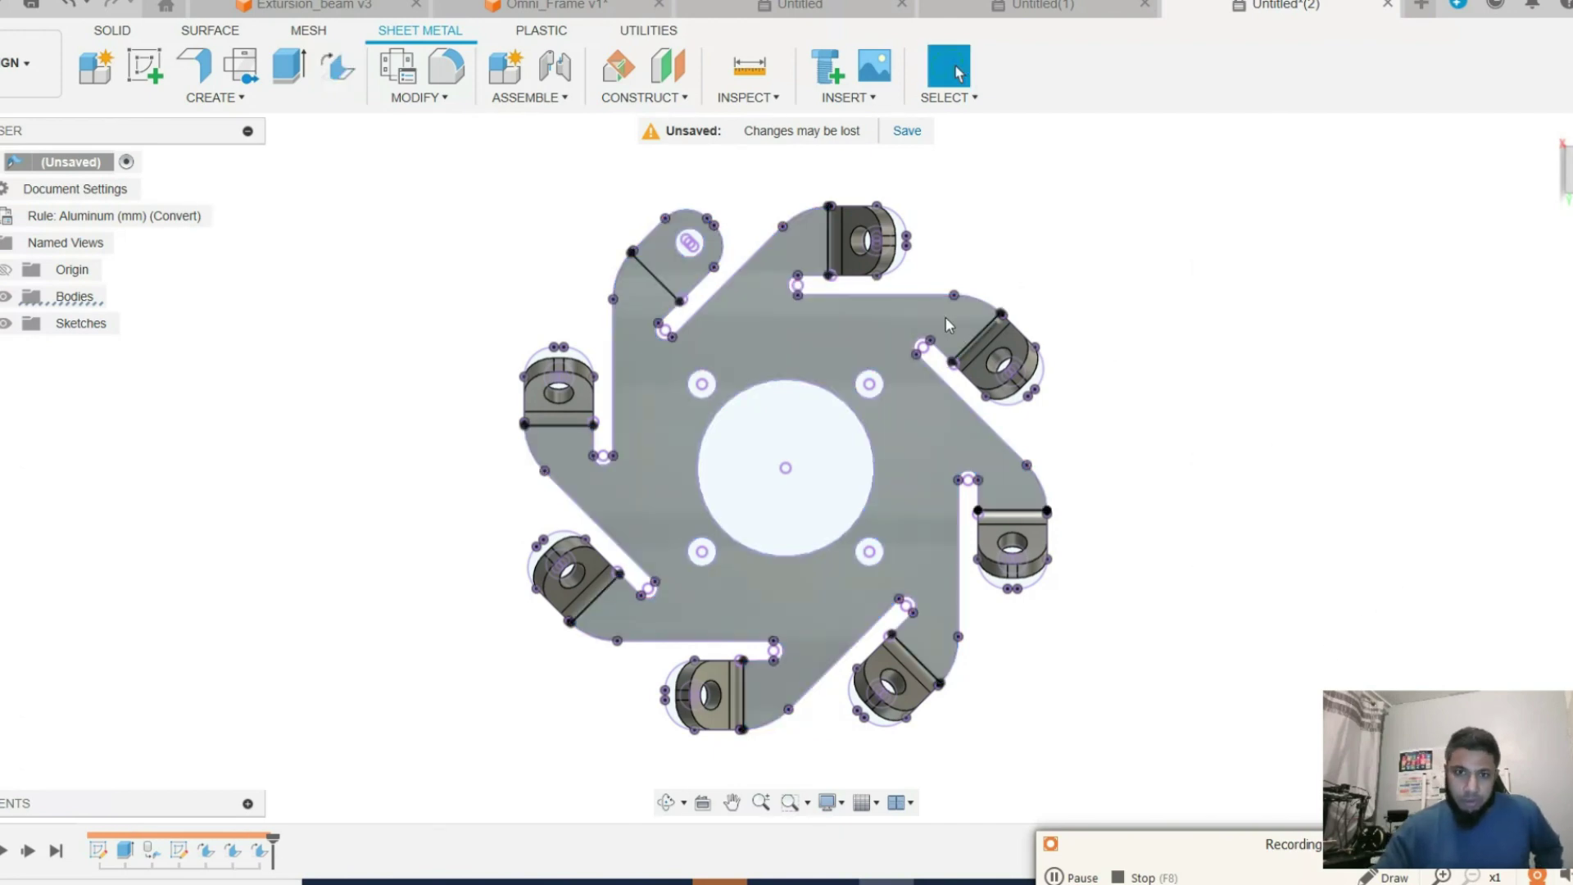
Bend the remaining upper-left tab up at 45° with the sheet as the fixed side.
click(336, 68)
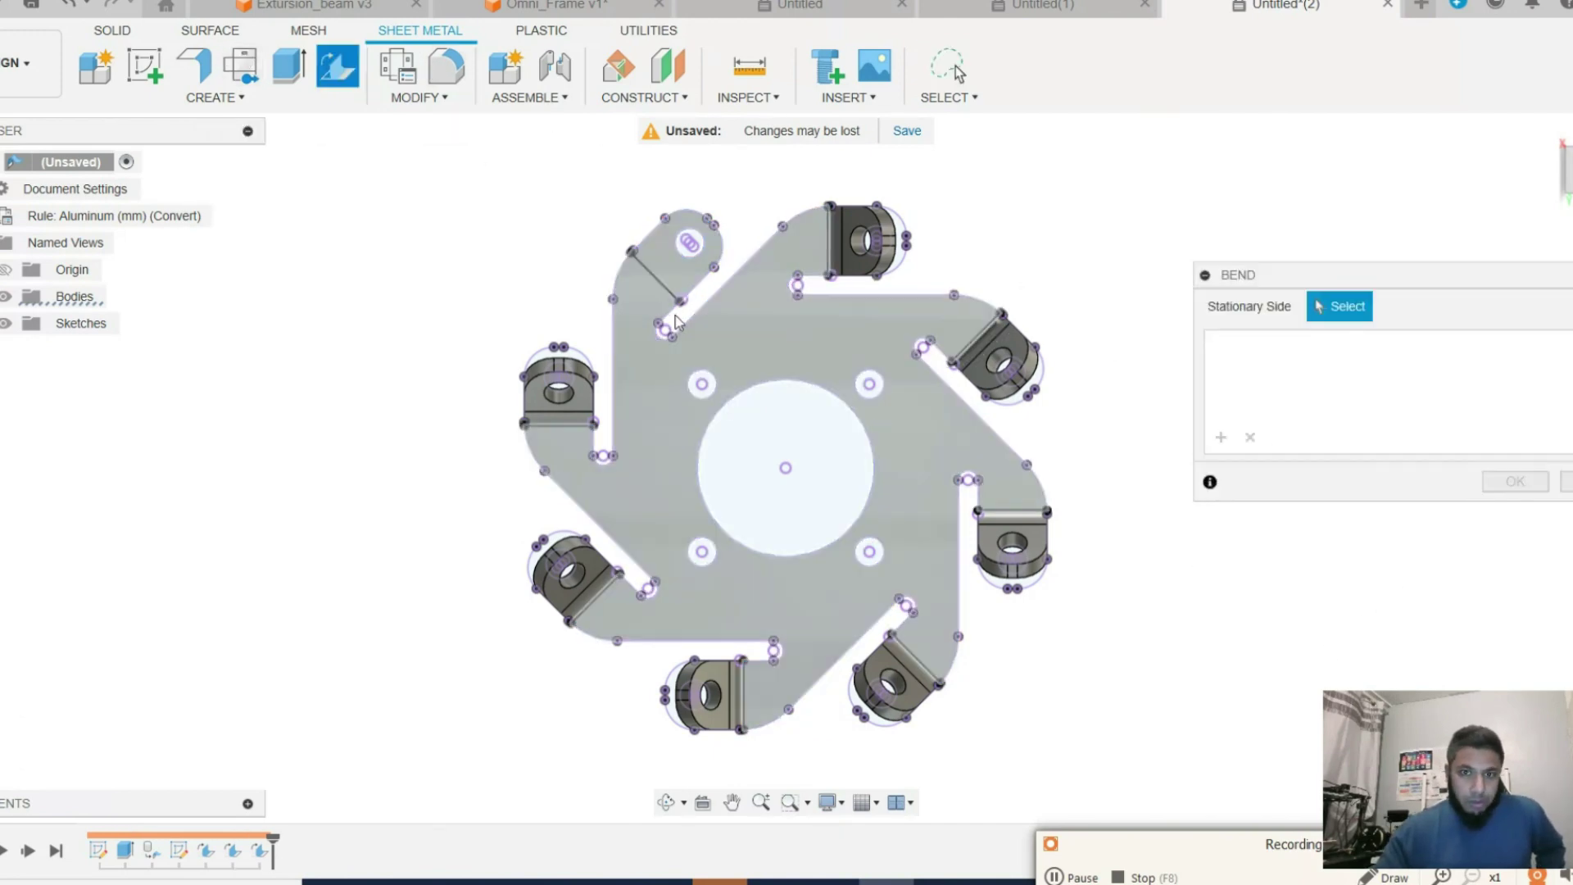
click(641, 386)
click(650, 272)
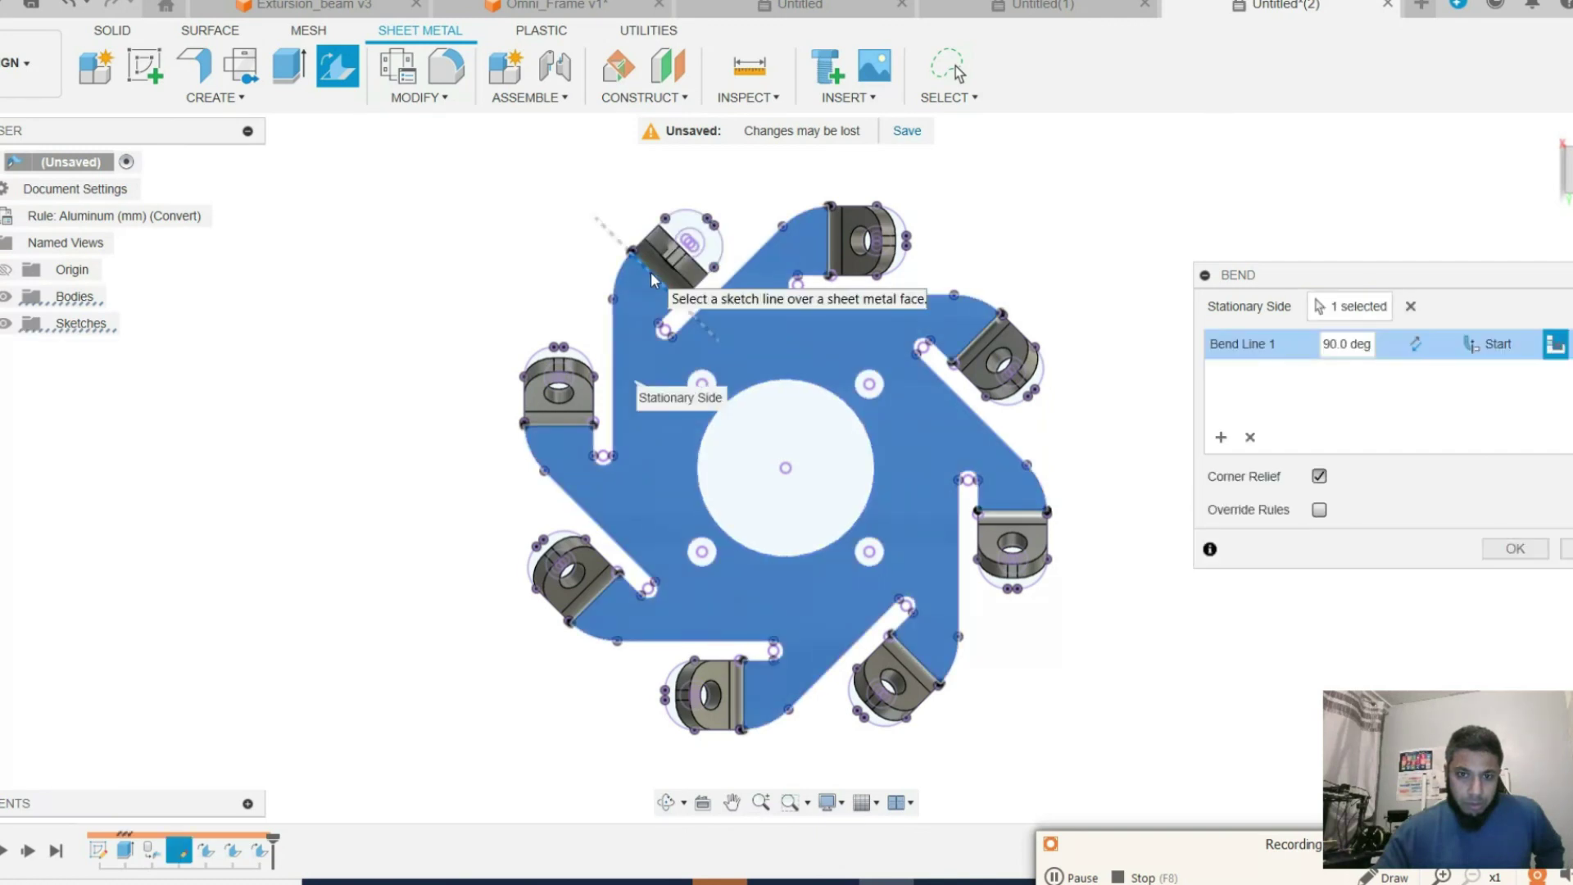
click(1346, 344)
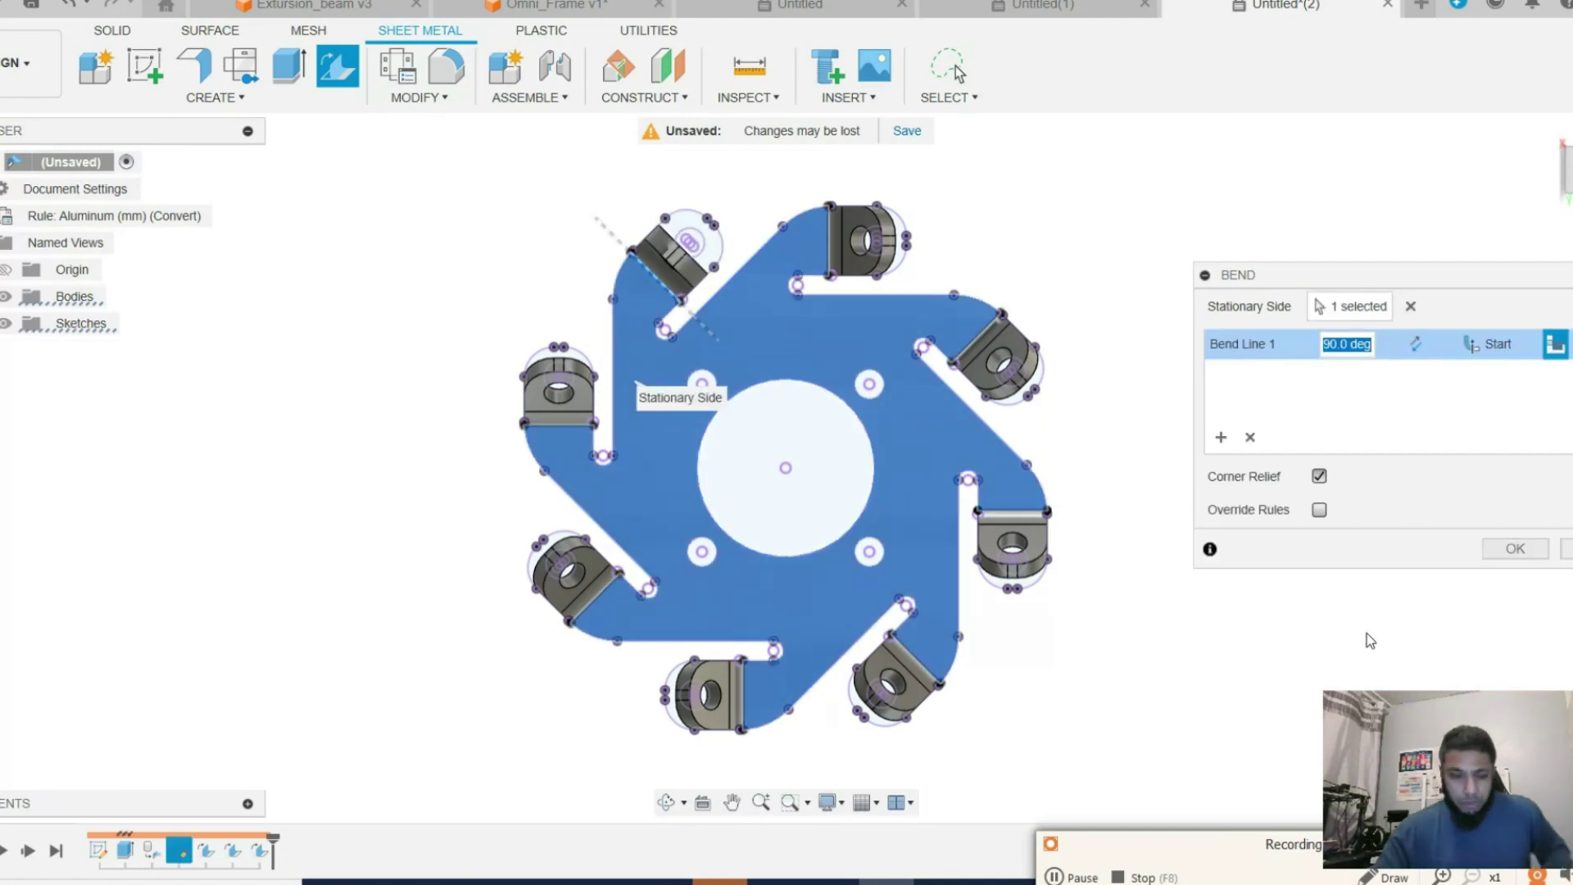
text(45)
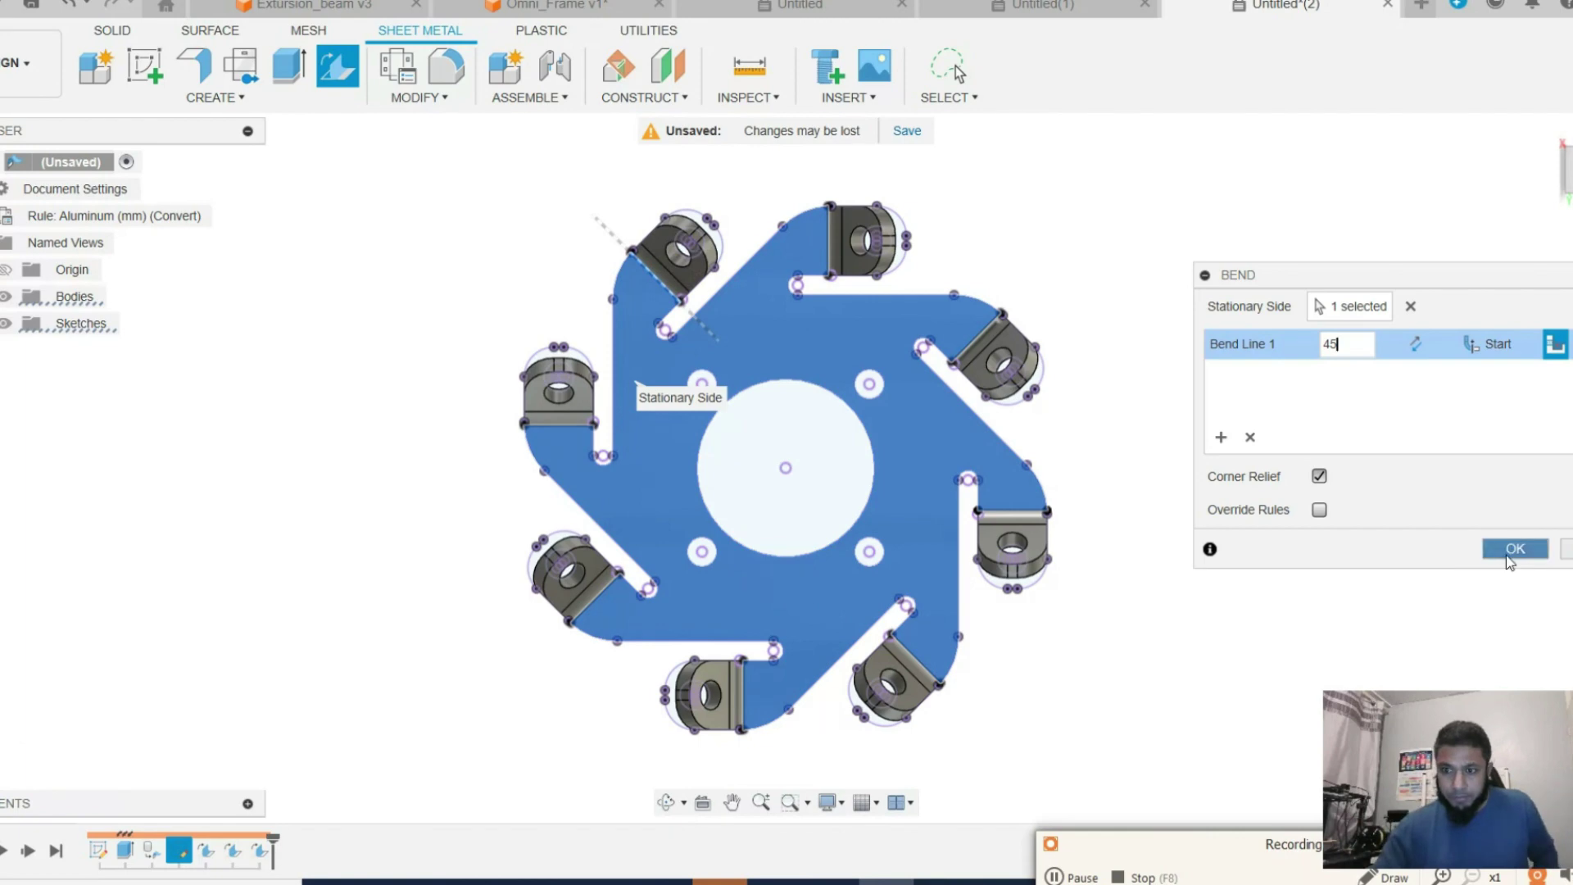
click(1513, 549)
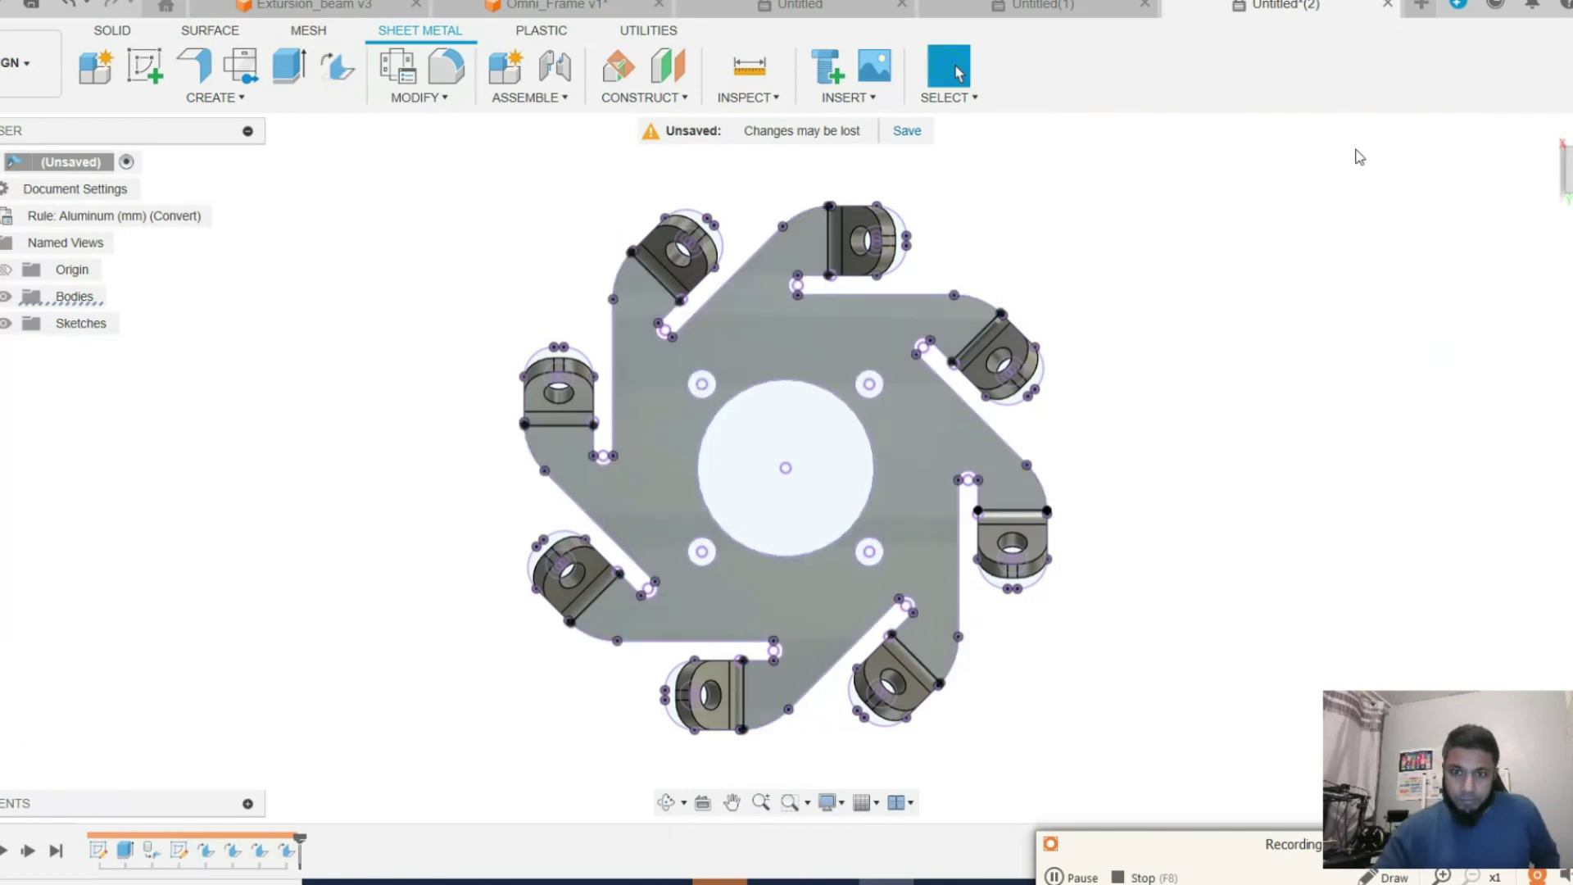
Turn off the Sketches visibility and orbit to an angled view of the finished flange.
click(1551, 134)
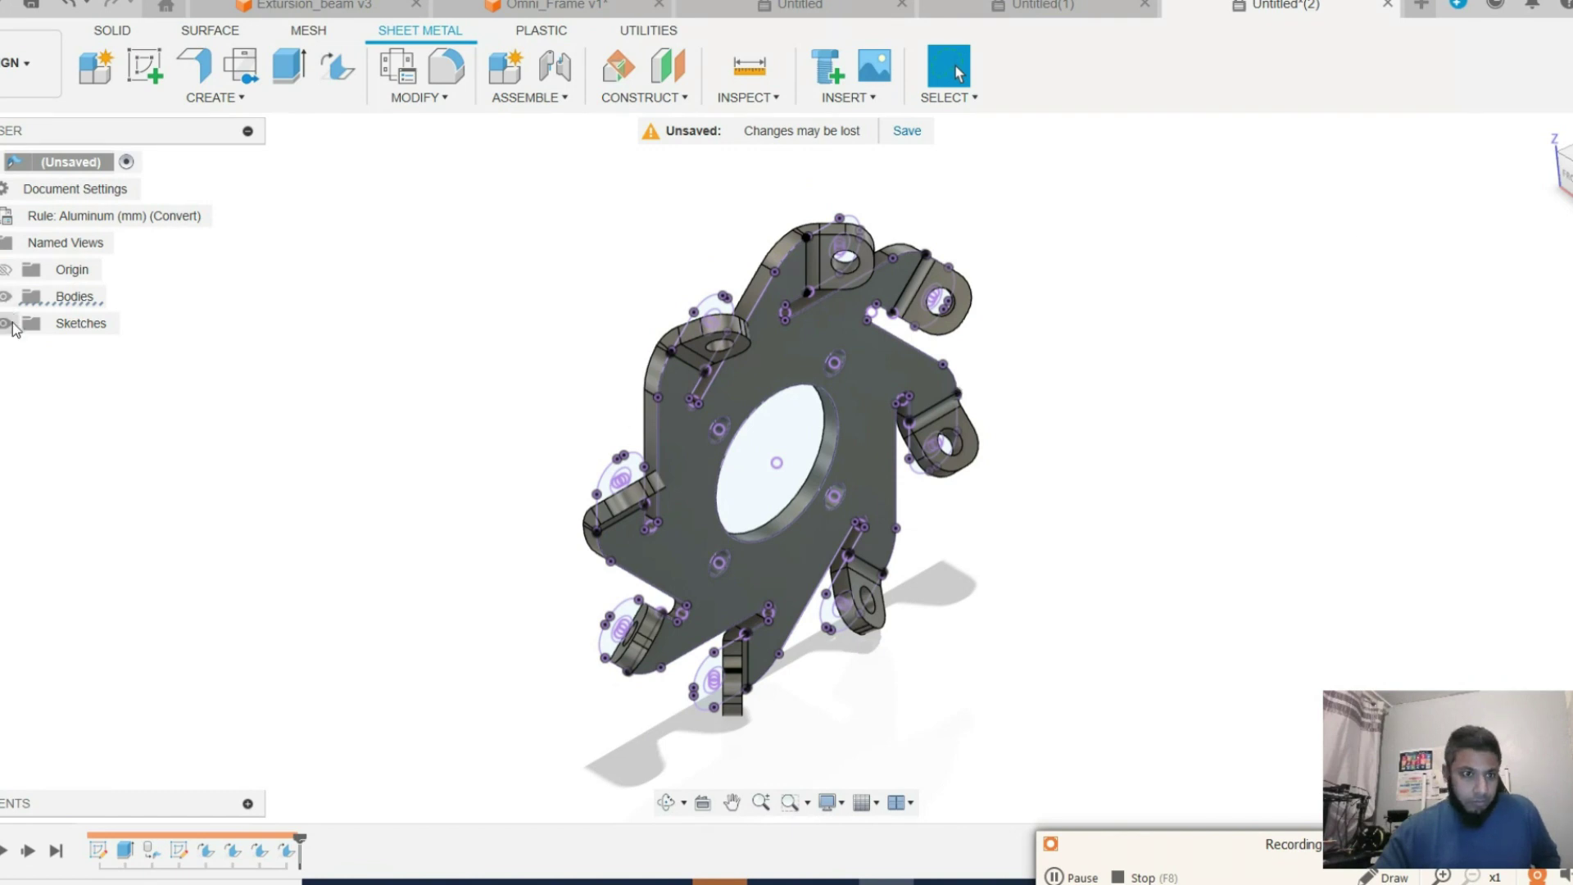
click(5, 324)
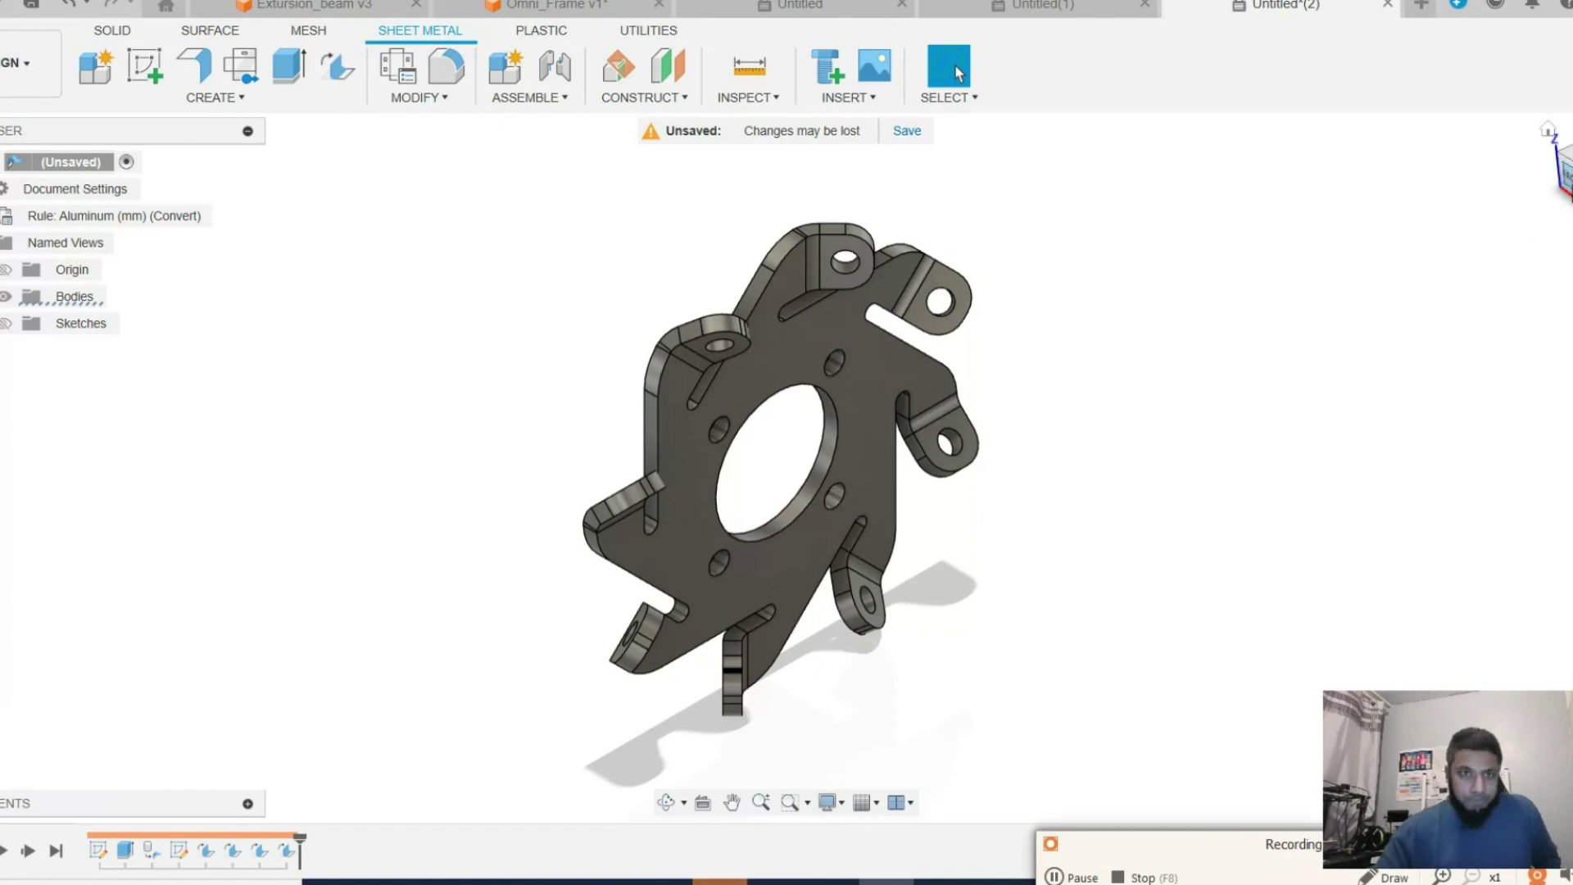
click(1562, 174)
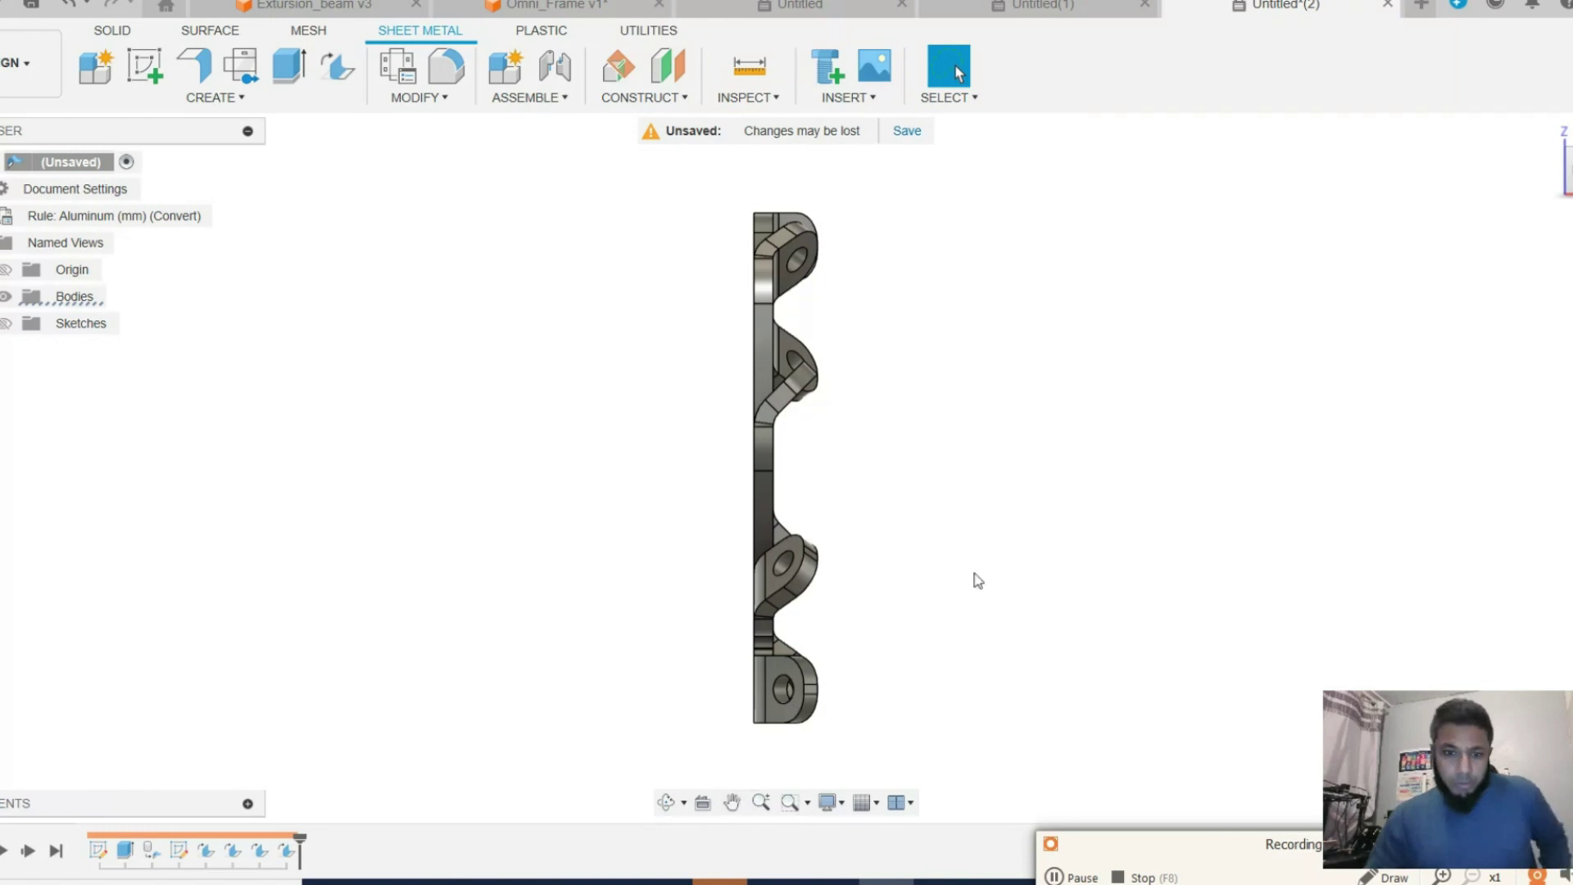
click(668, 801)
drag(916, 513, 793, 531)
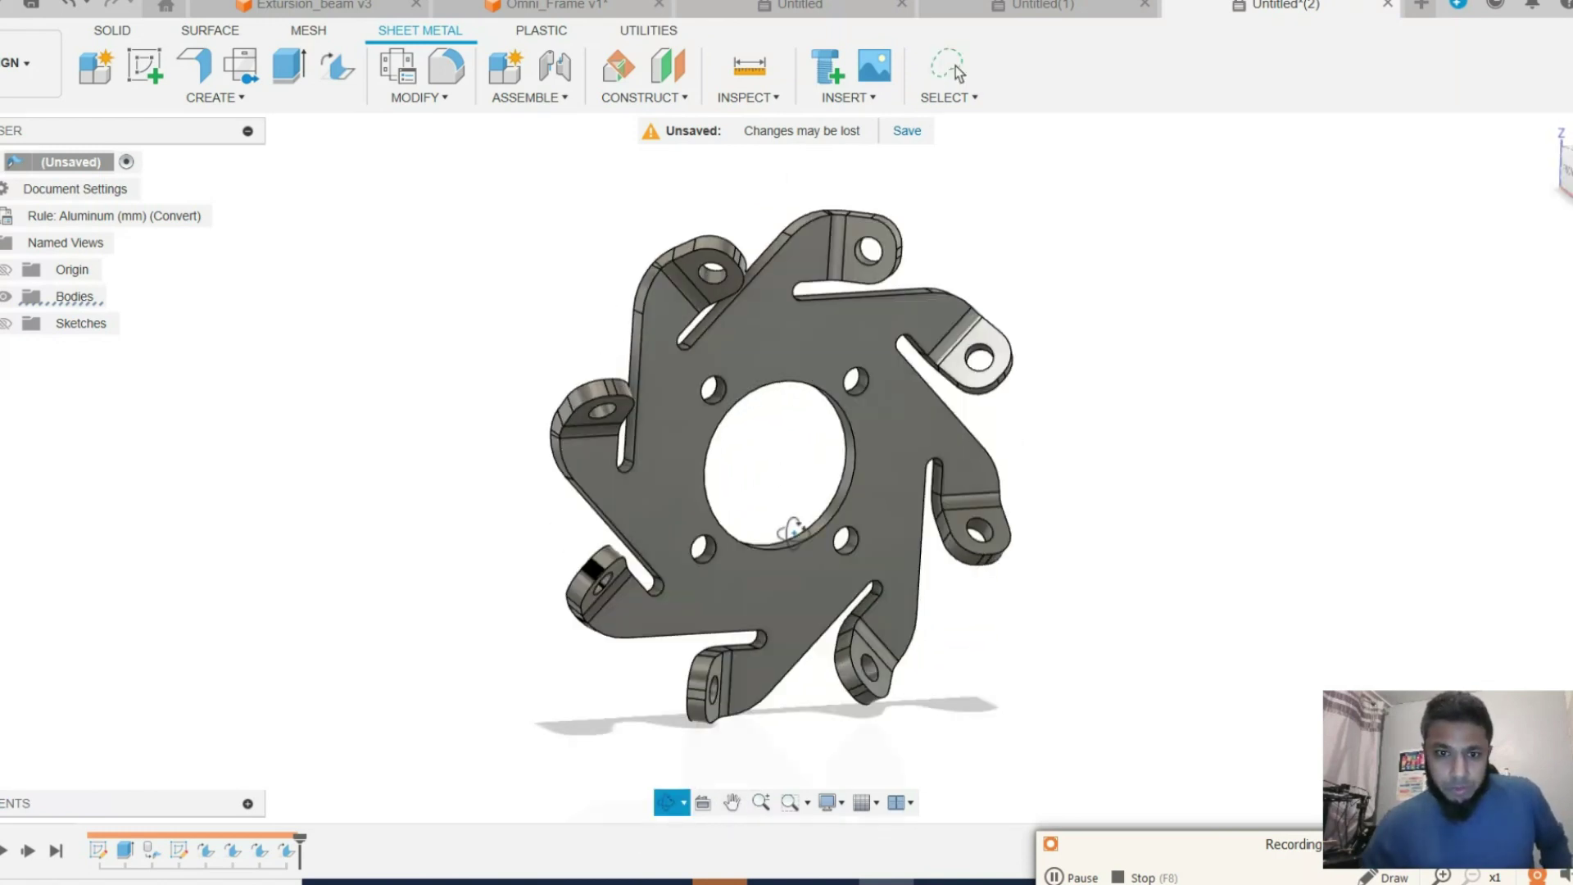
key(Escape)
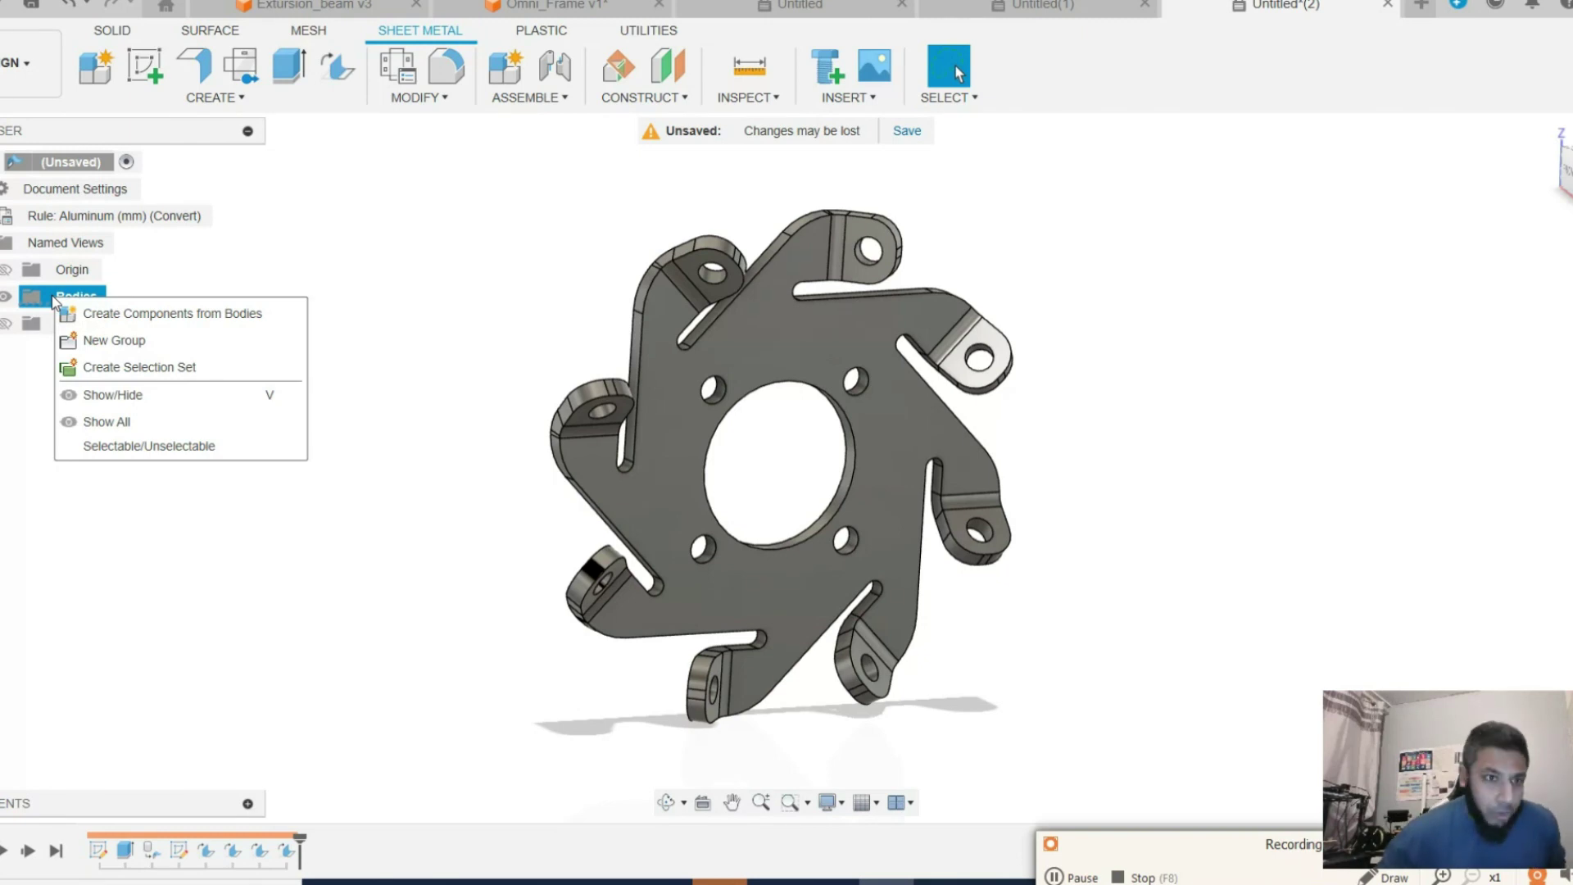
click(84, 314)
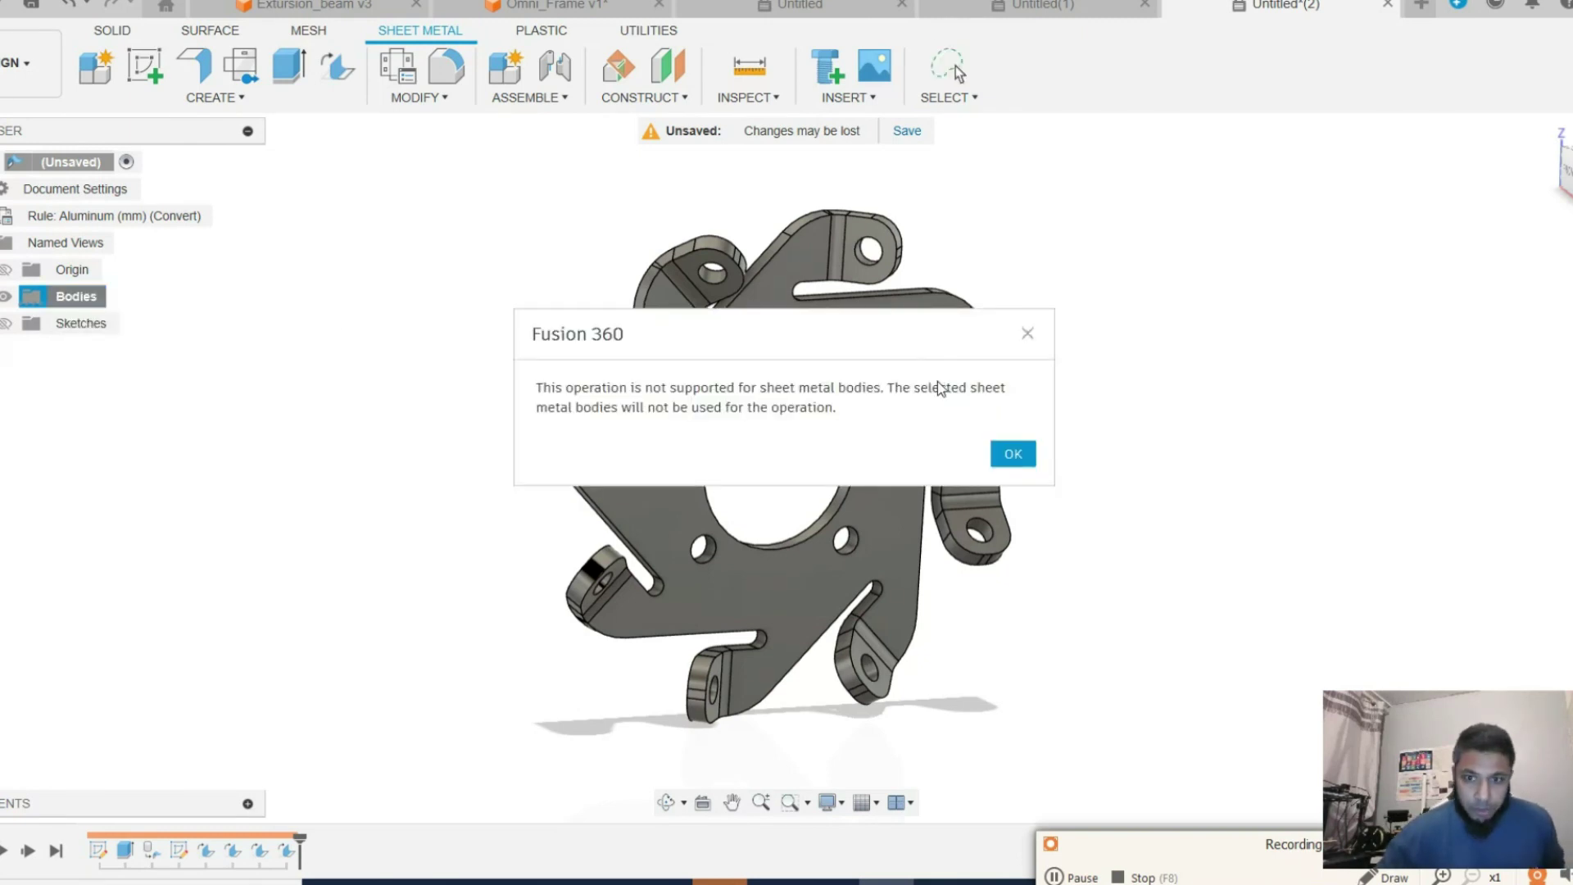
click(1013, 455)
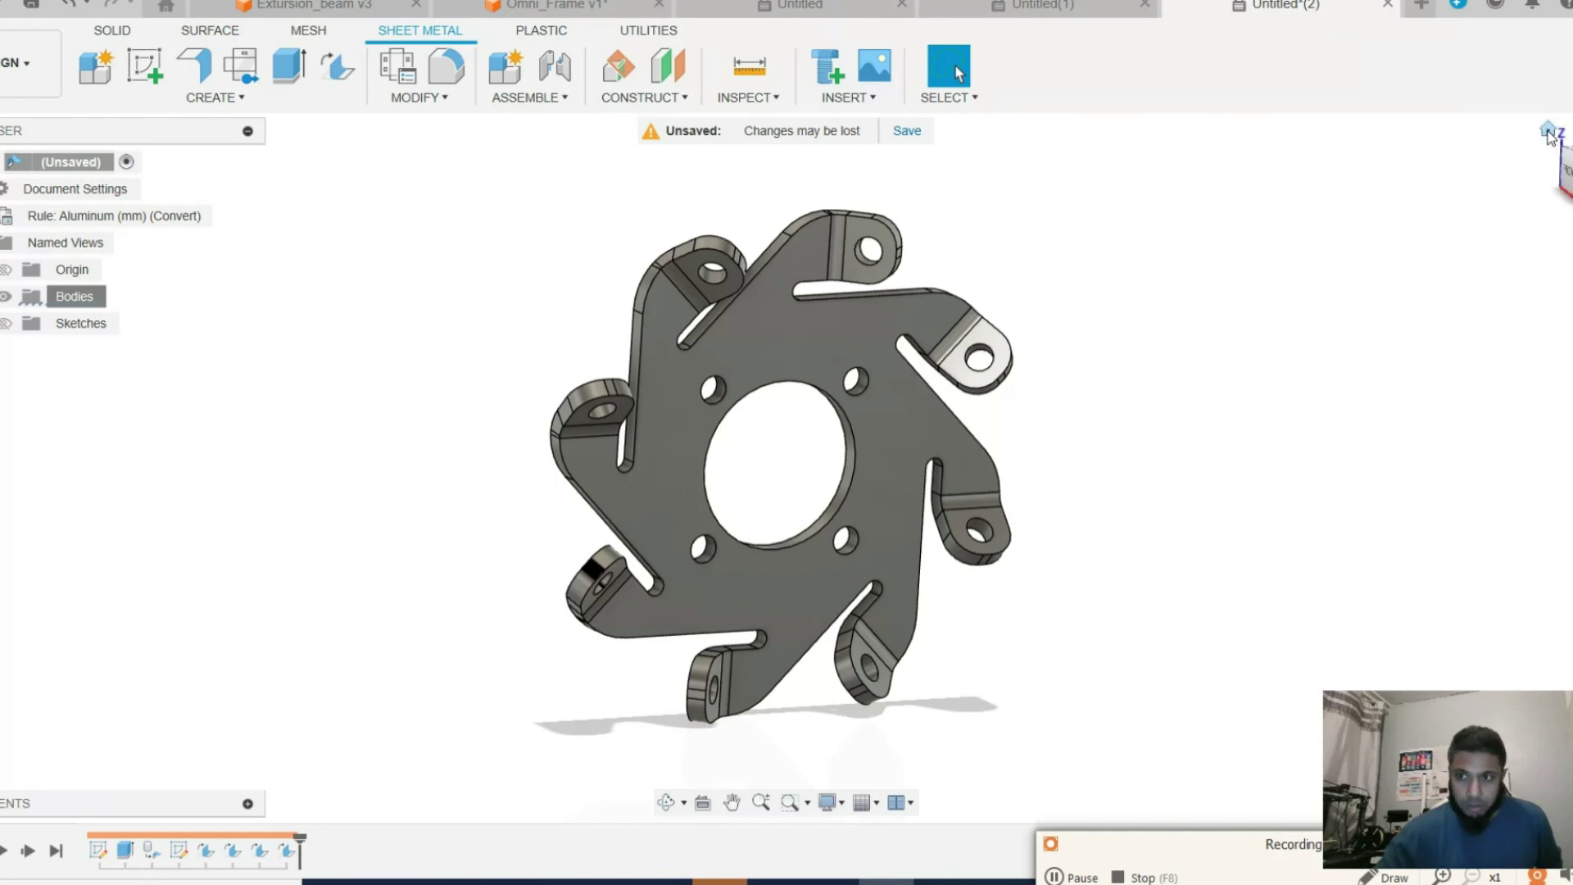
click(1548, 131)
right_click(73, 303)
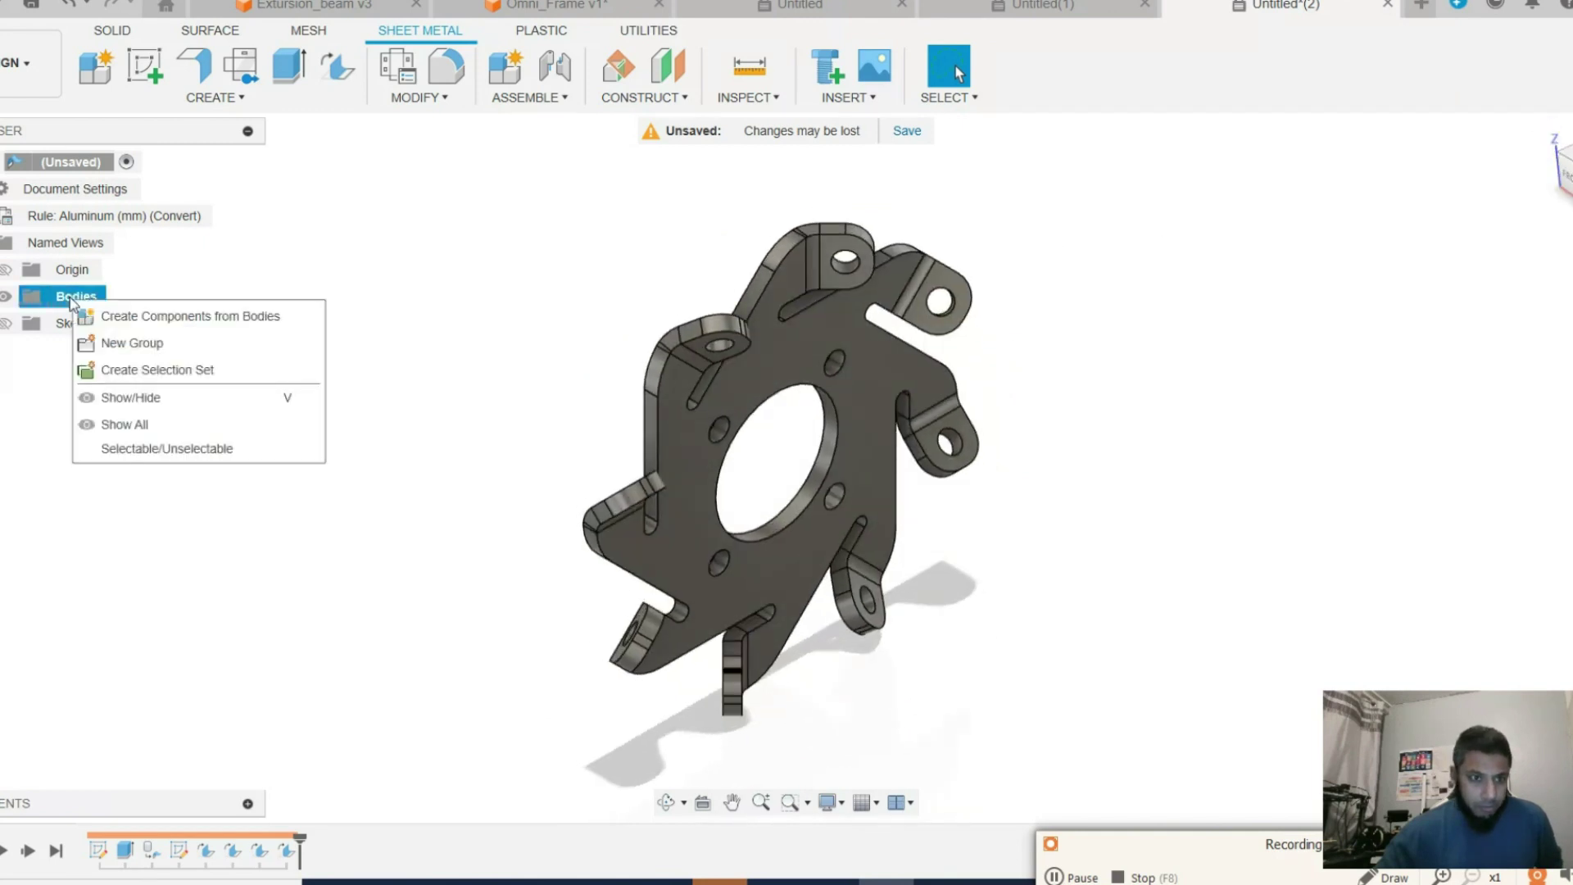
click(153, 318)
click(1012, 454)
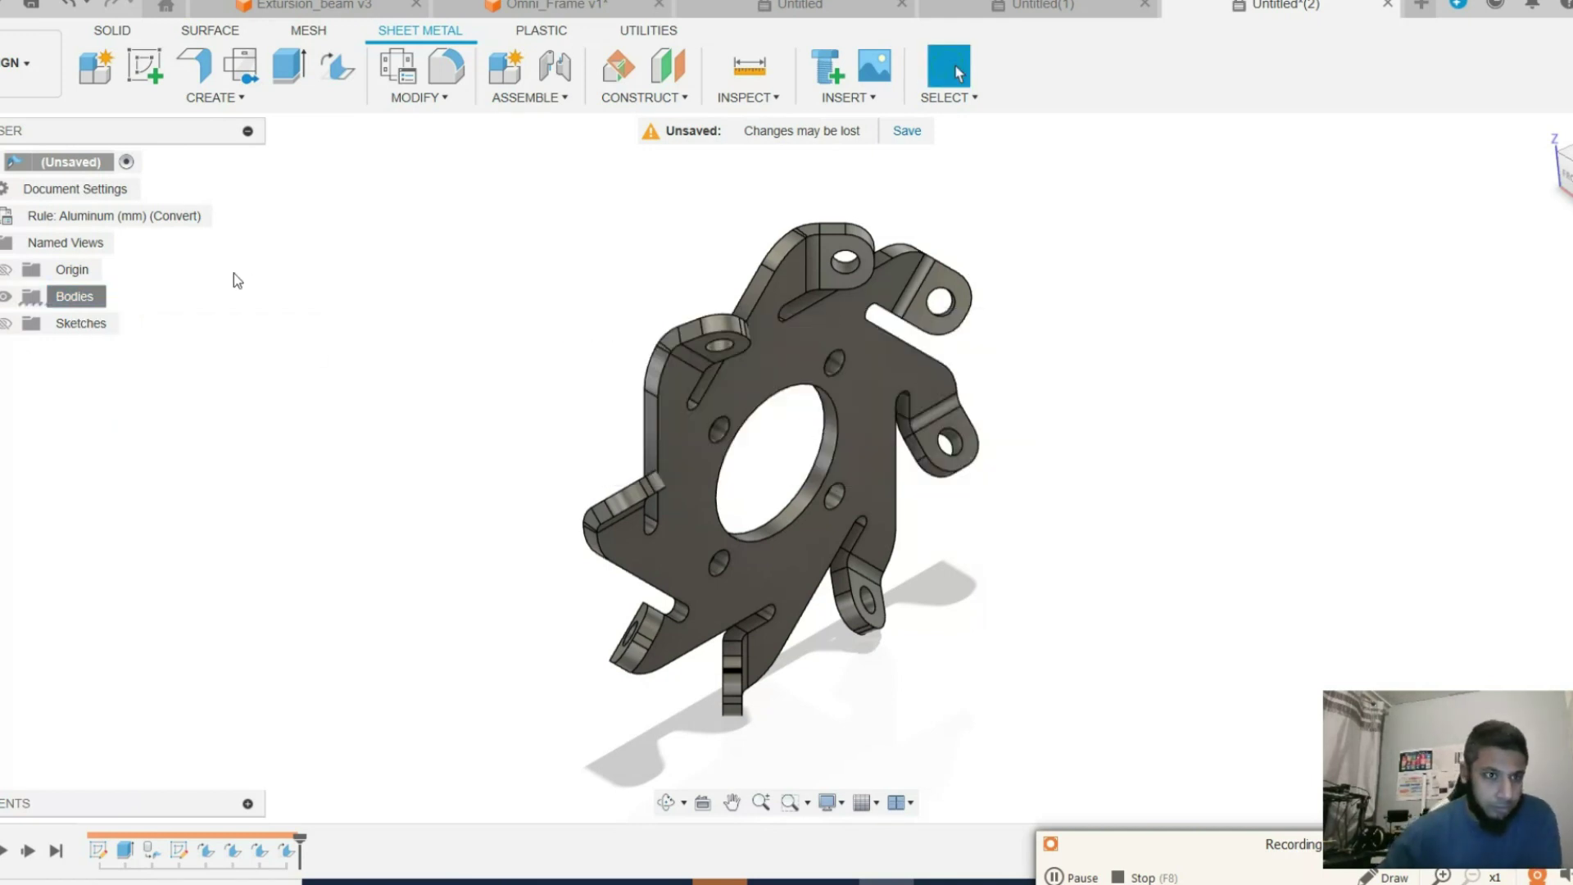
Add a new component under the root design and name it Omni_Metal_body.
right_click(63, 164)
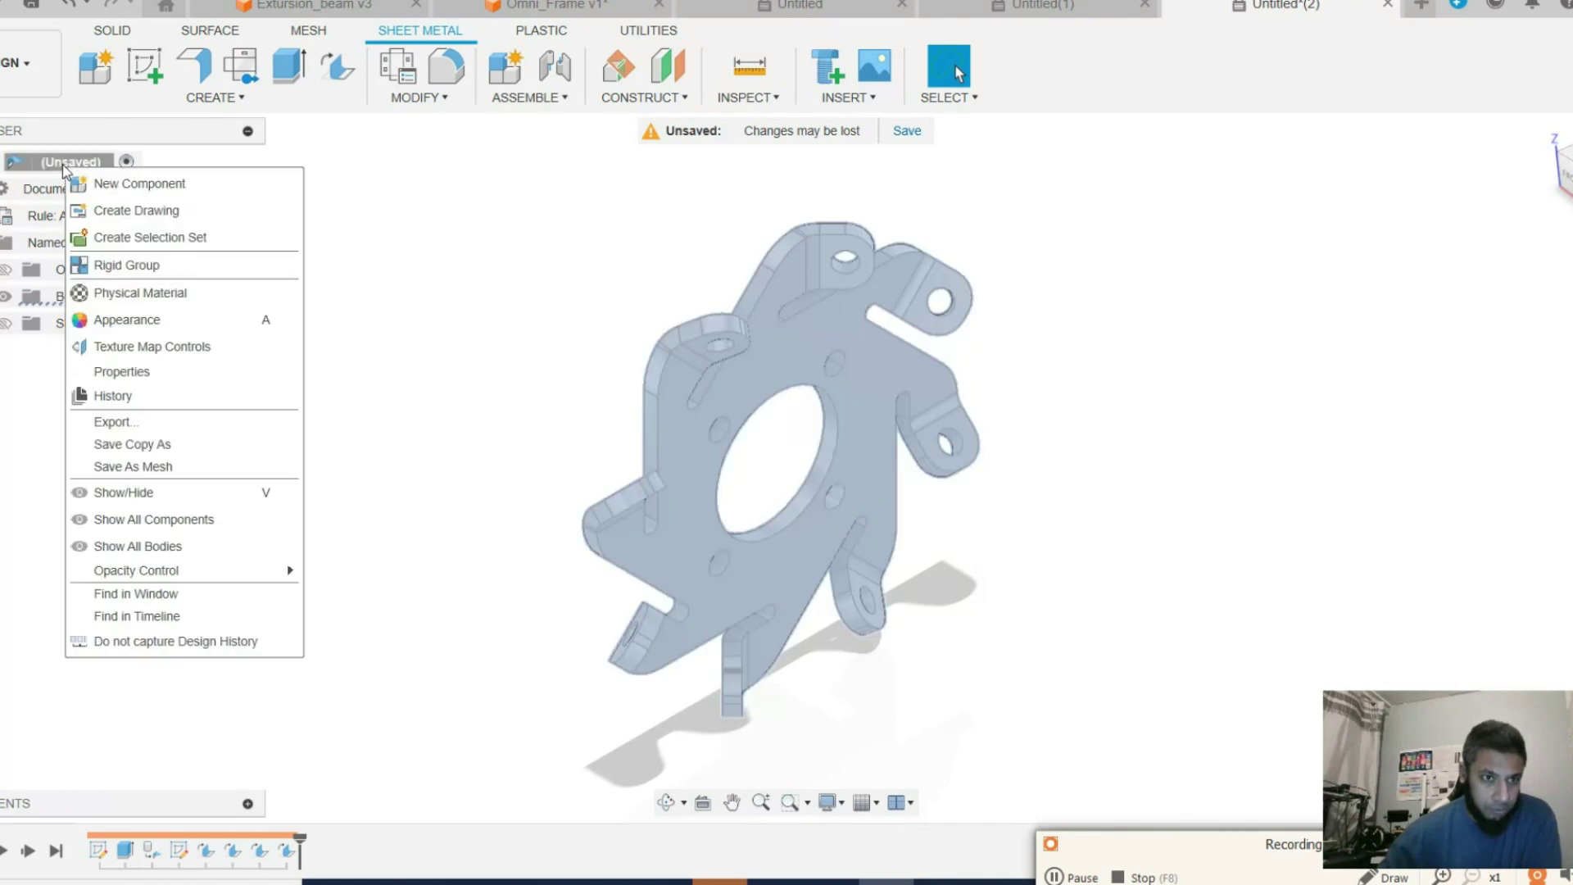
click(132, 184)
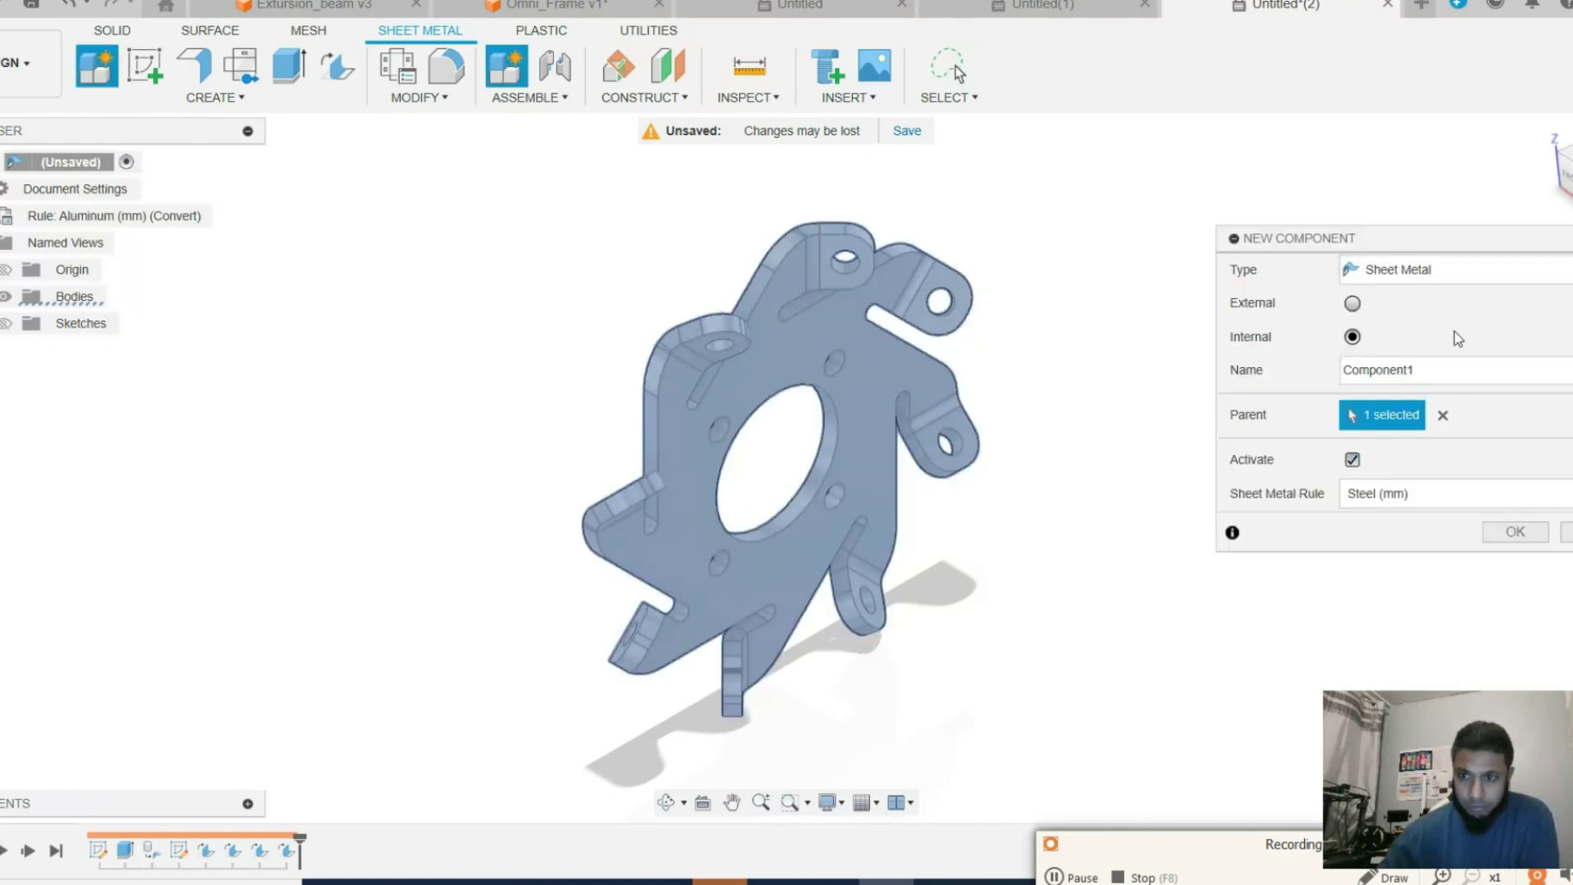
click(1435, 369)
key(BackSpace)
key(BackSpace)
key(BackSpace)
key(BackSpace)
key(BackSpace)
key(BackSpace)
key(BackSpace)
key(BackSpace)
key(BackSpace)
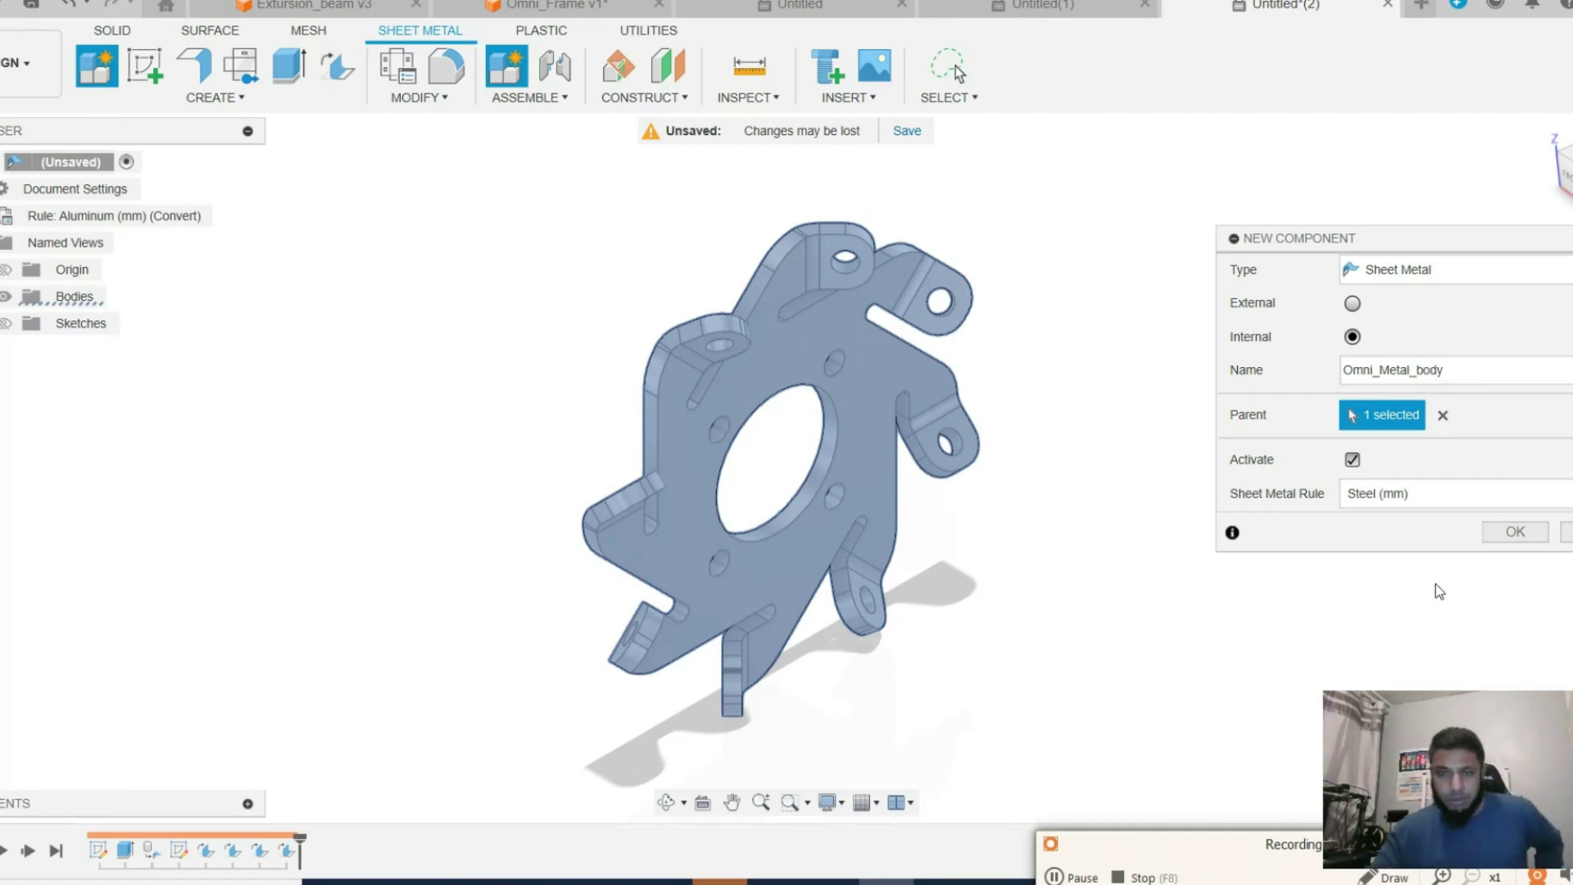
click(1513, 534)
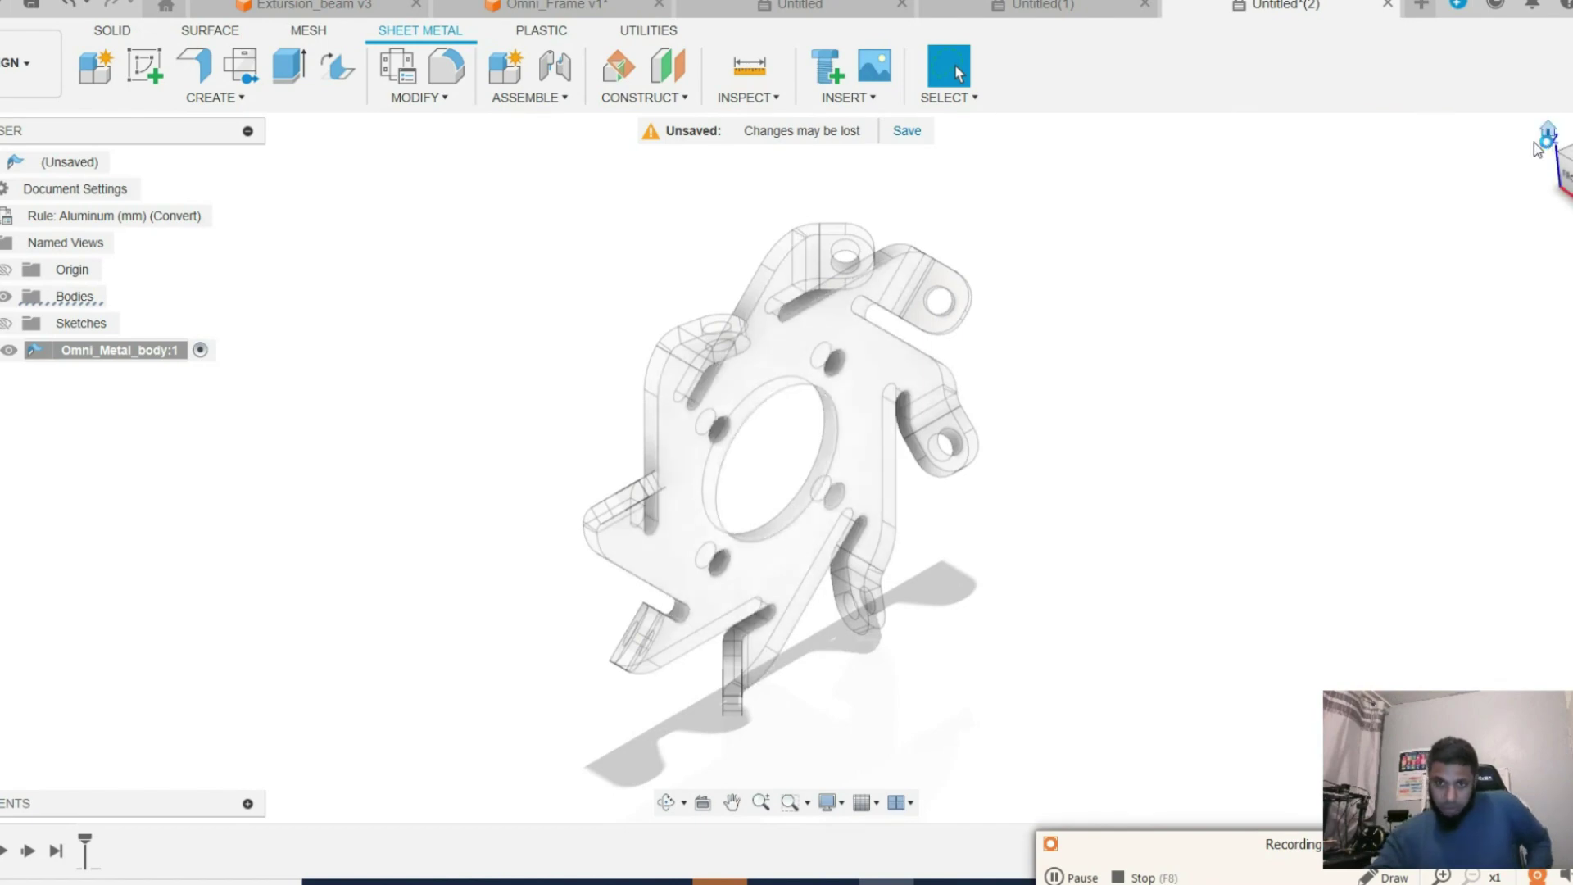
In the Omni_Frame v1 design, drag the gold appearance onto the flange body.
click(1055, 876)
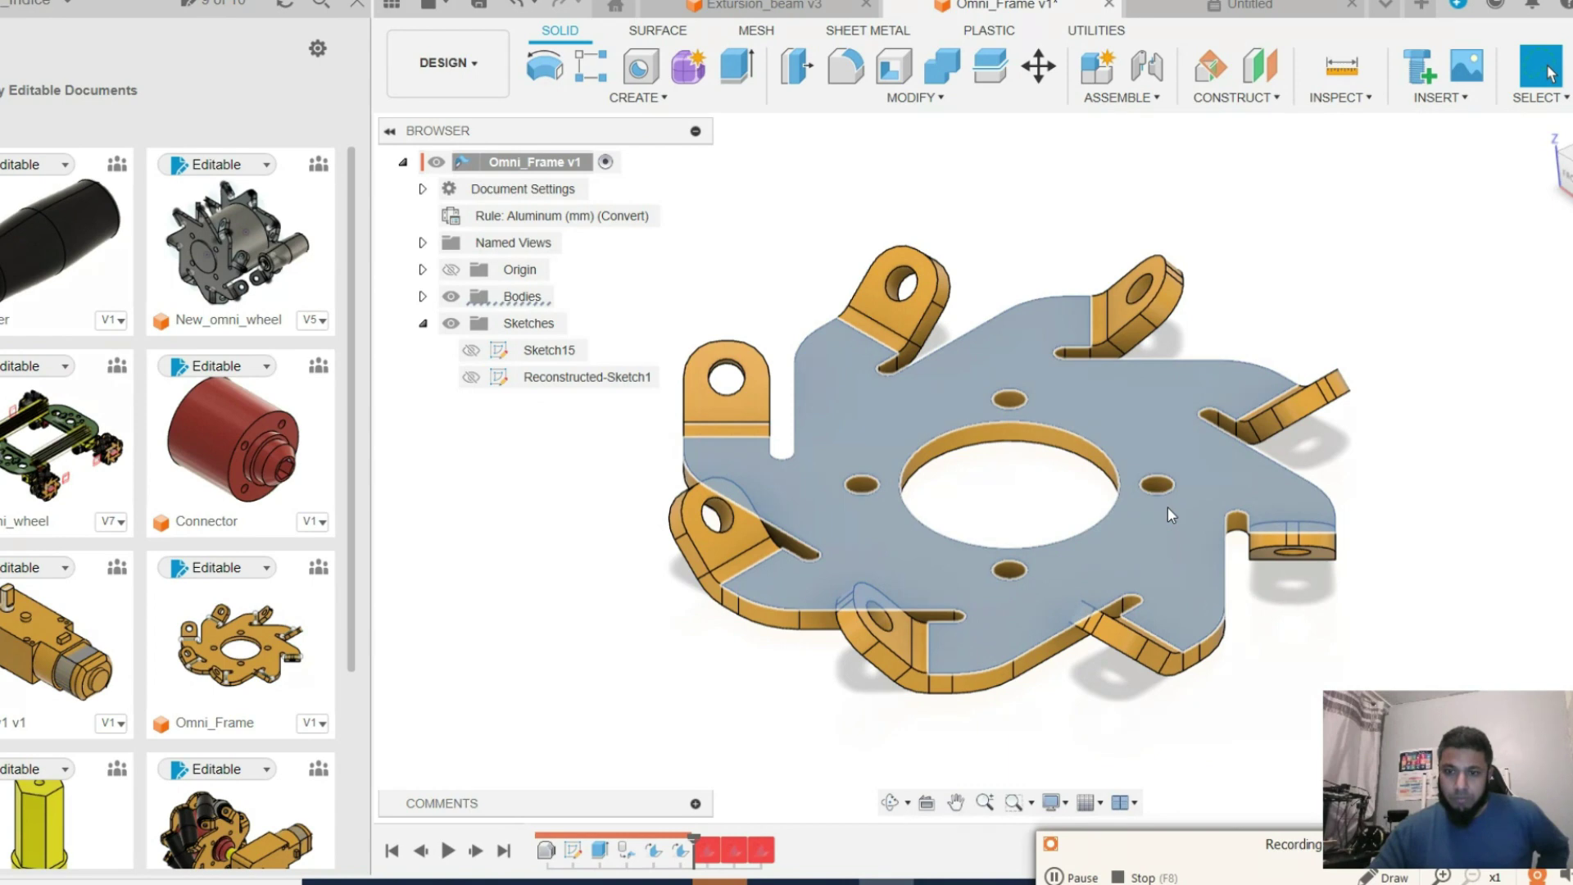
right_click(1167, 506)
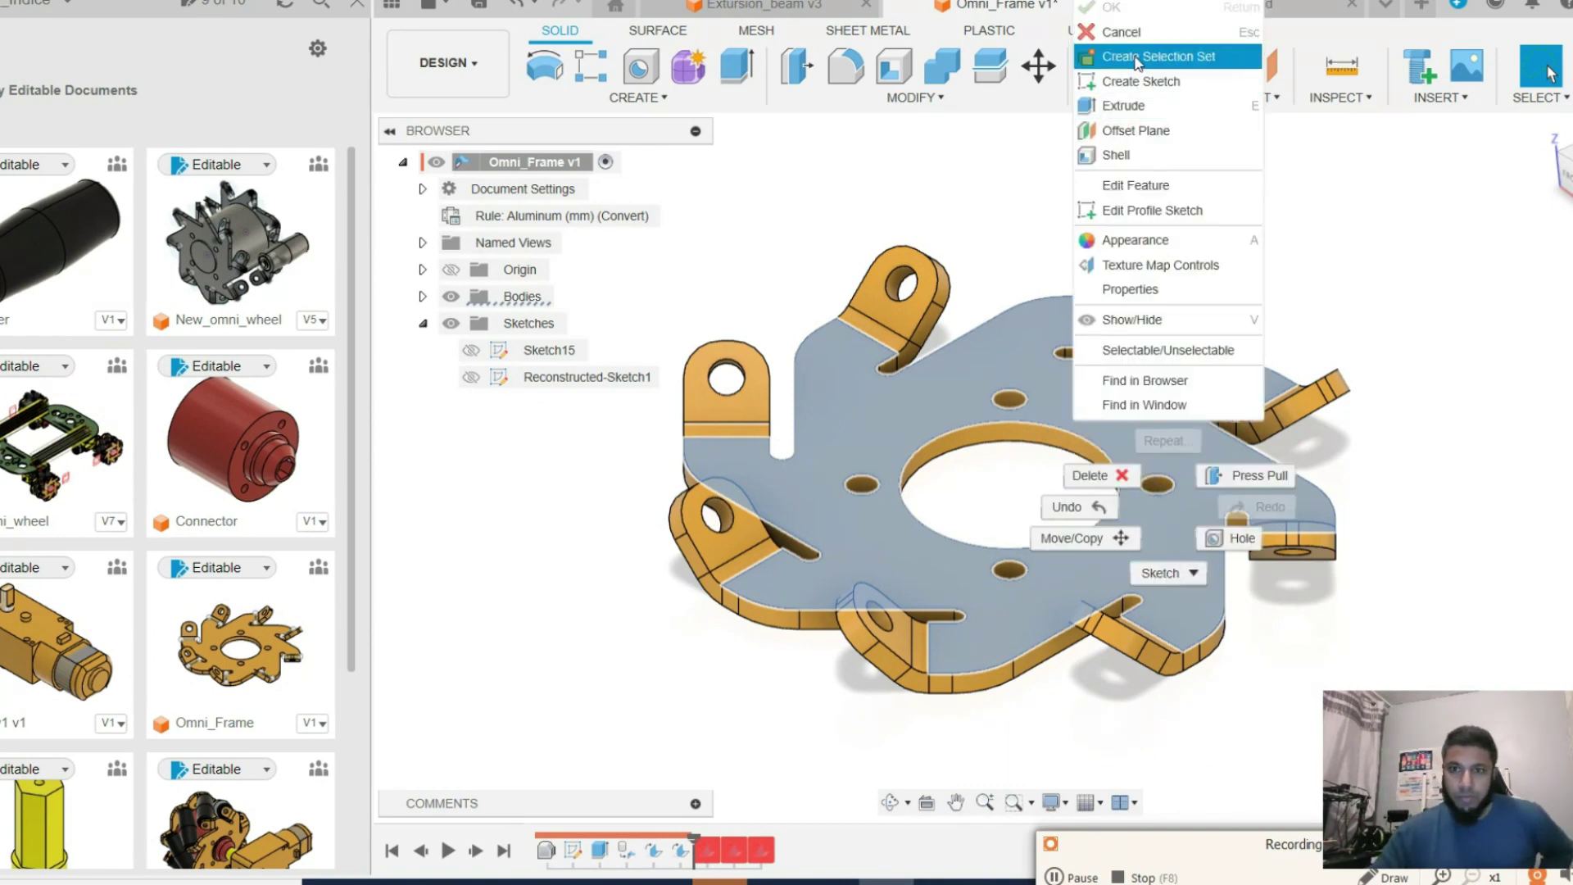
click(1384, 284)
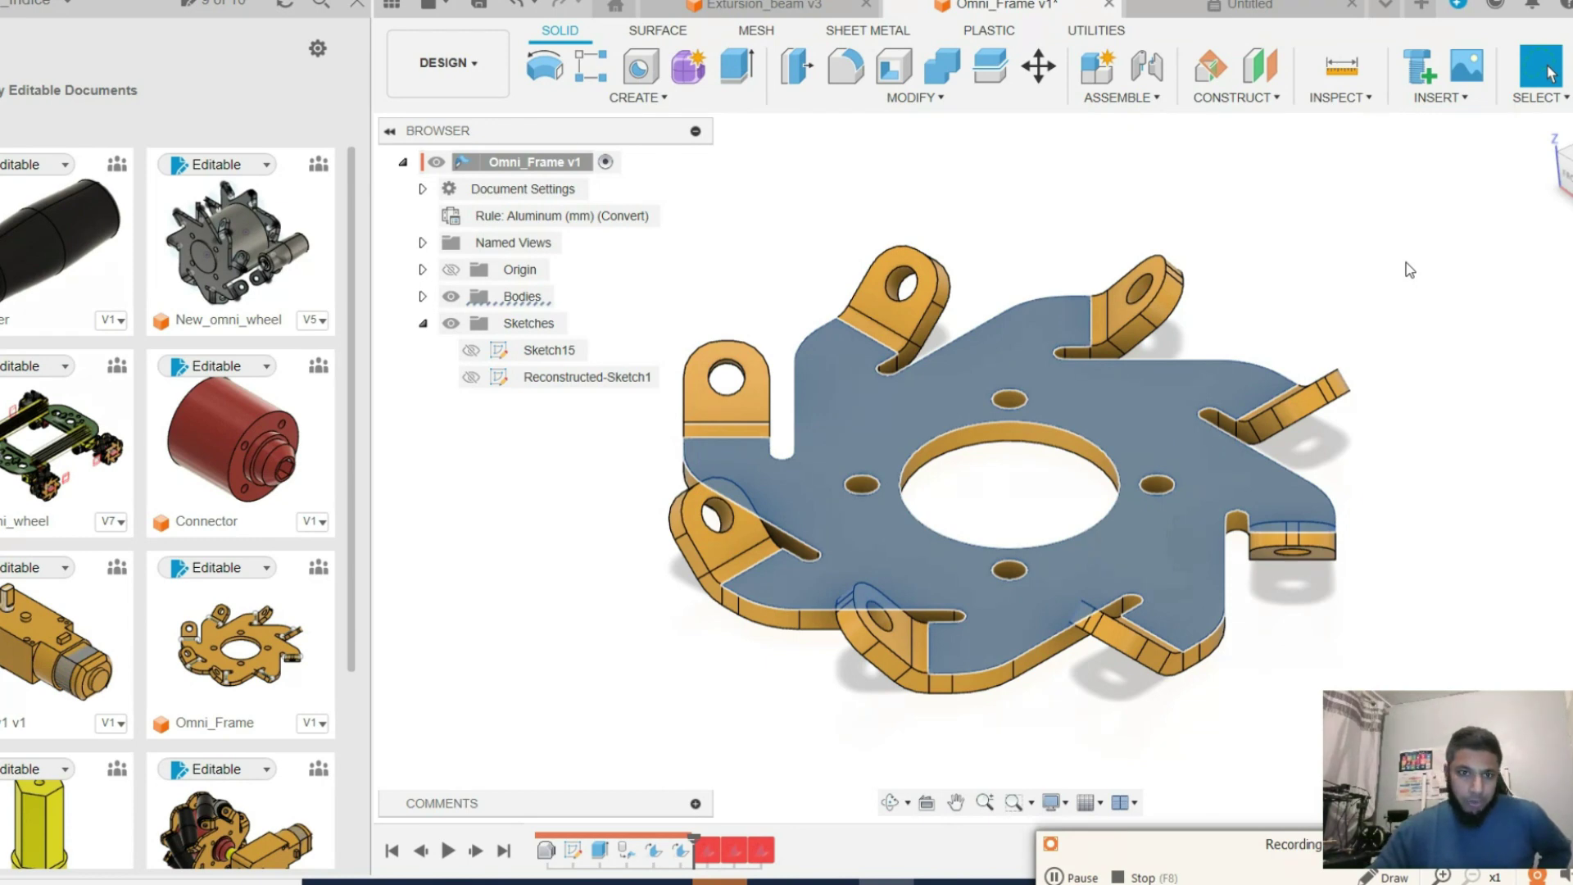
drag(1216, 434, 946, 384)
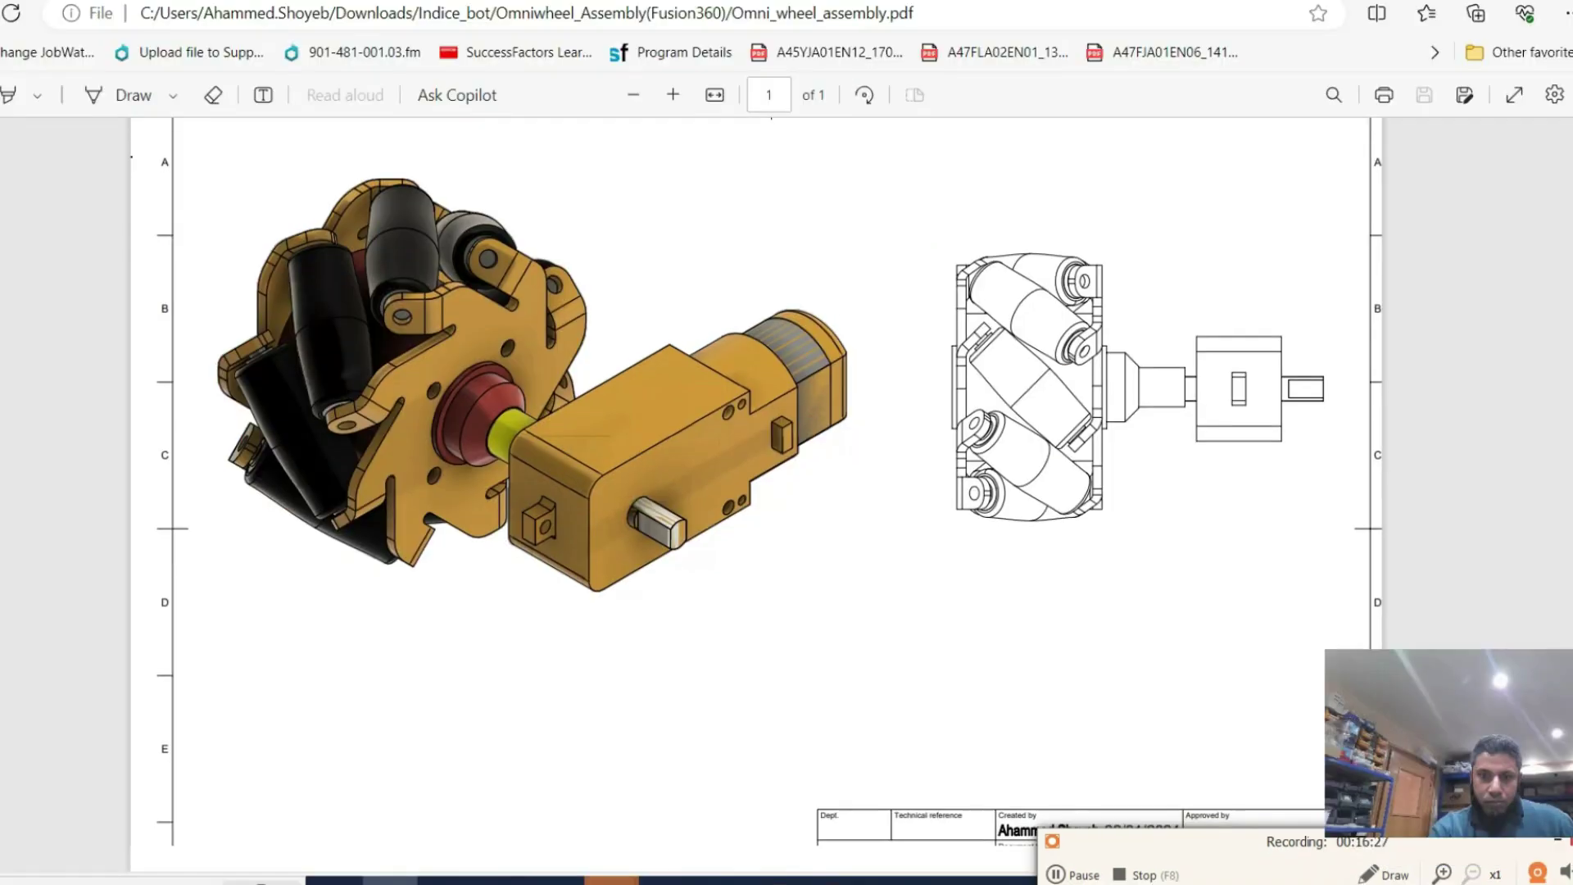
Scroll through Omni_wheel_assembly.pdf to view the assembly views and title block.
scroll(770, 483, down, 2)
scroll(770, 483, up, 2)
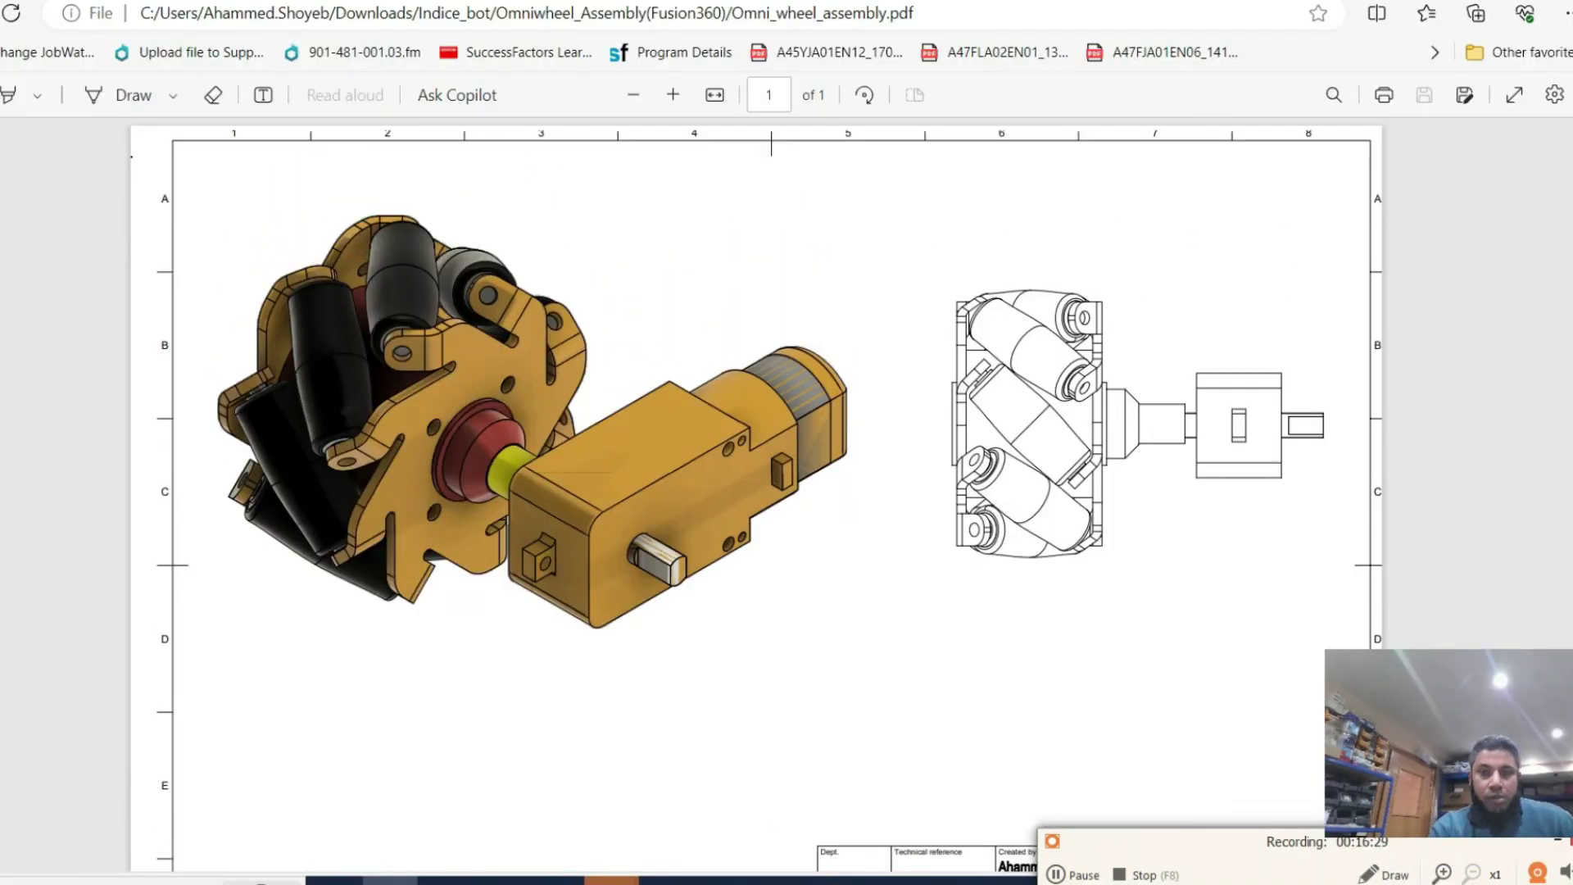
scroll(771, 144, down, 2)
scroll(771, 144, up, 2)
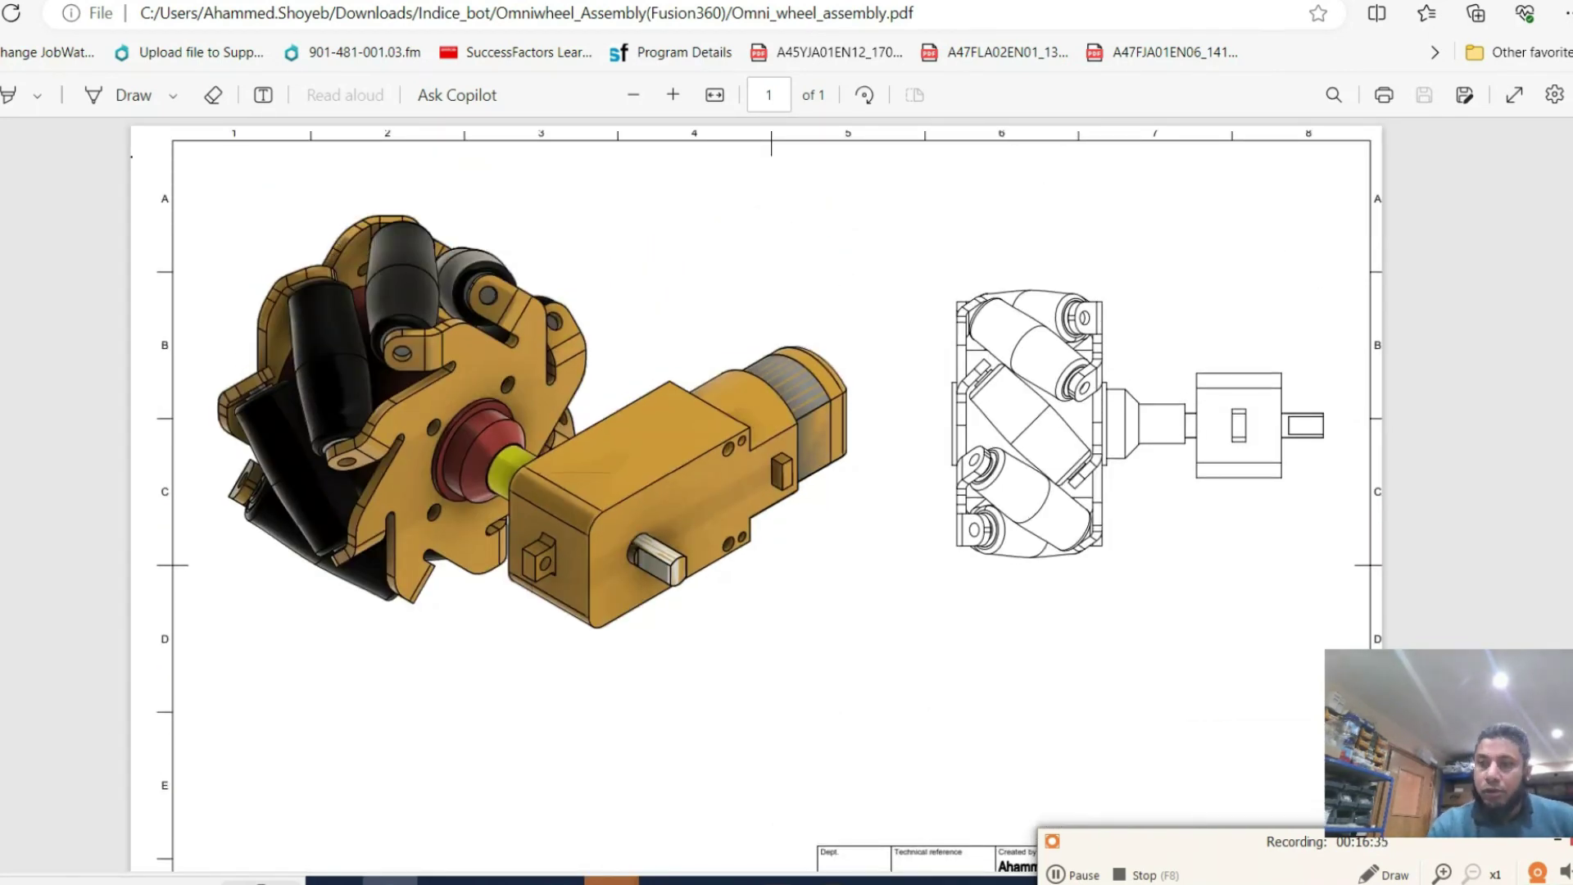
scroll(771, 144, down, 1)
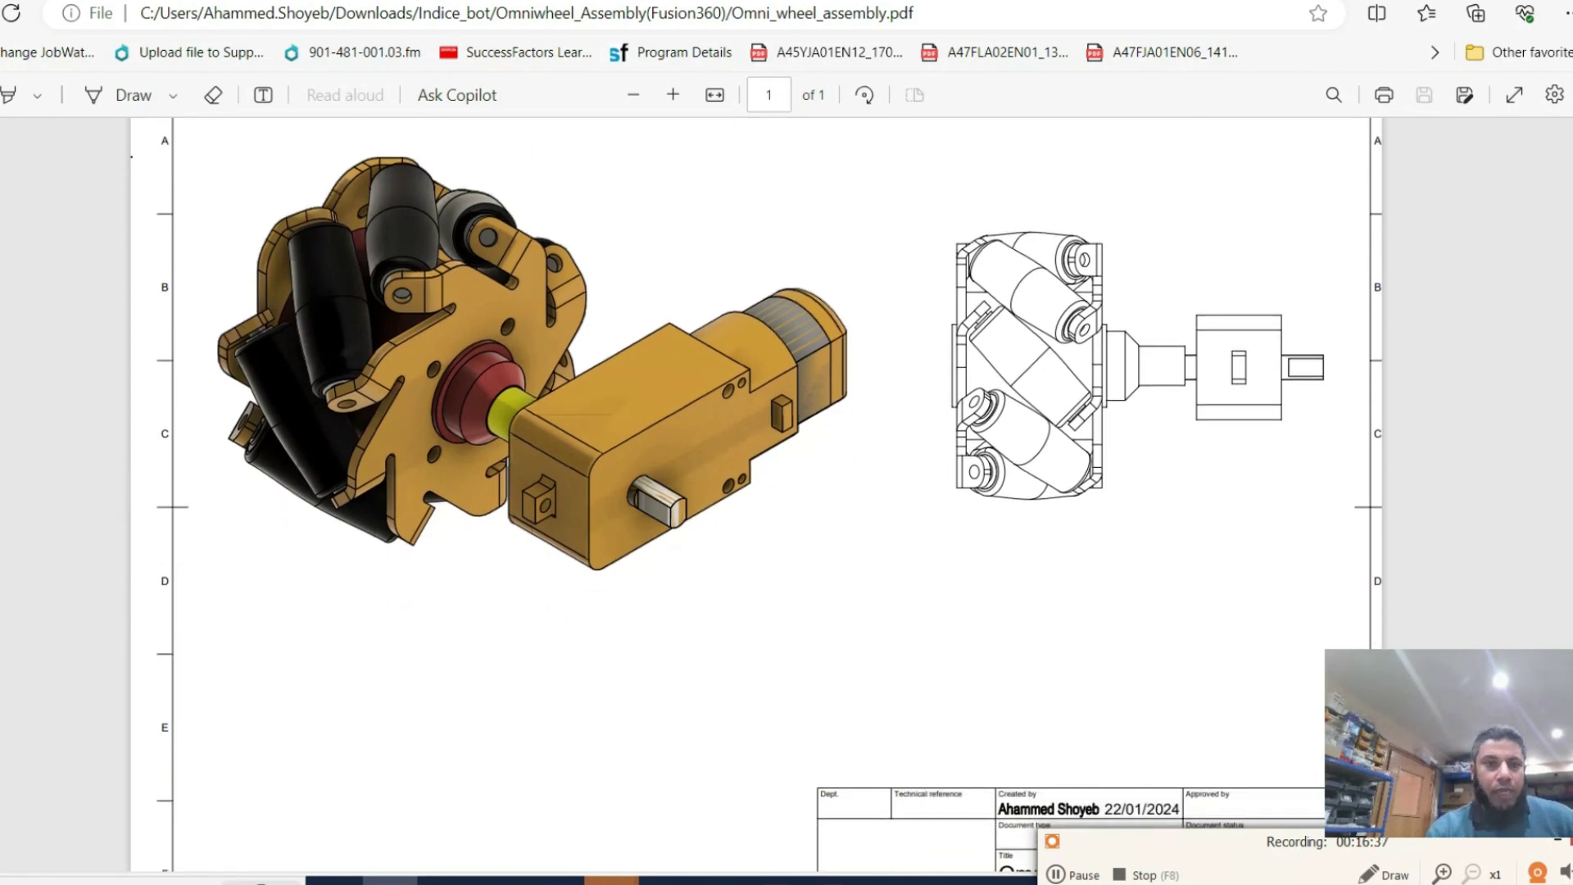